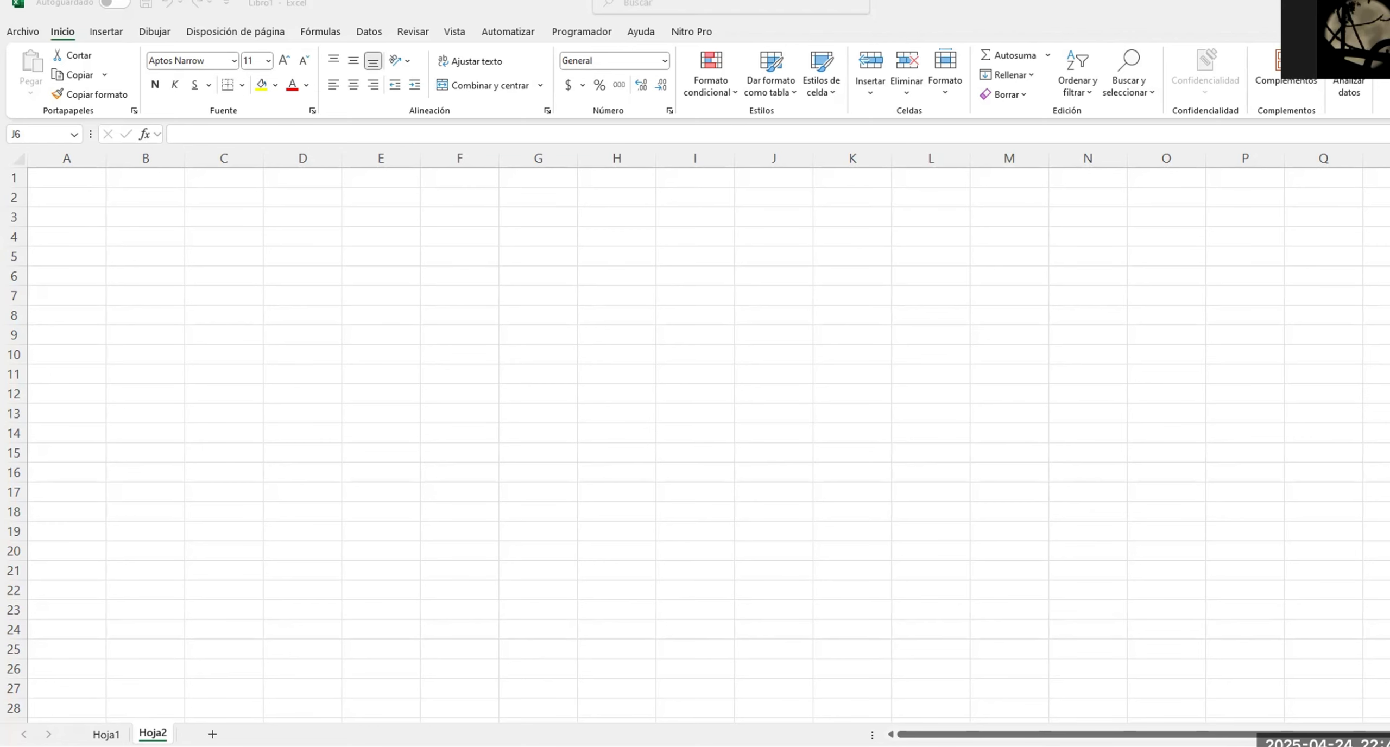
Copy the data in A1:A40 of sheet Hoja1 and paste it into Hoja2 starting at A1
left_click(106, 734)
left_click_drag(49, 202, 125, 323)
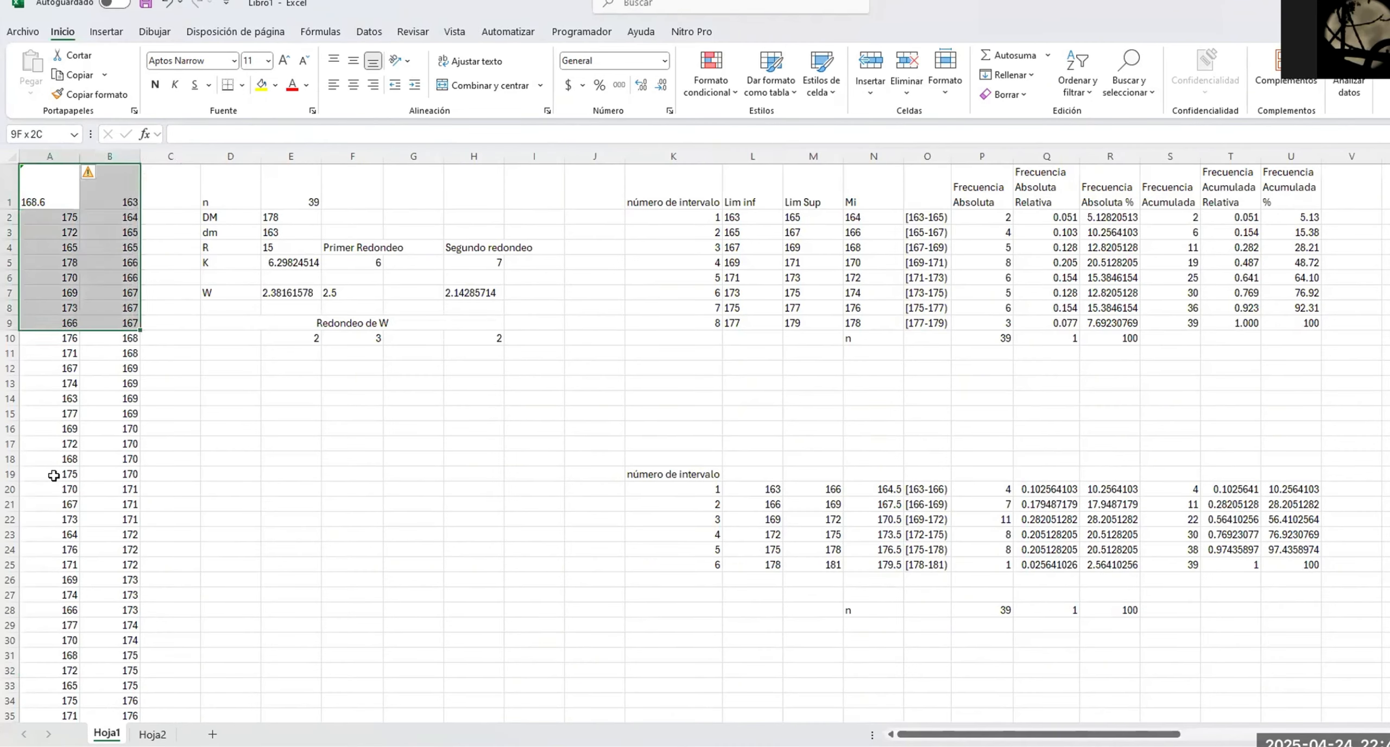
left_click_drag(54, 475, 55, 220)
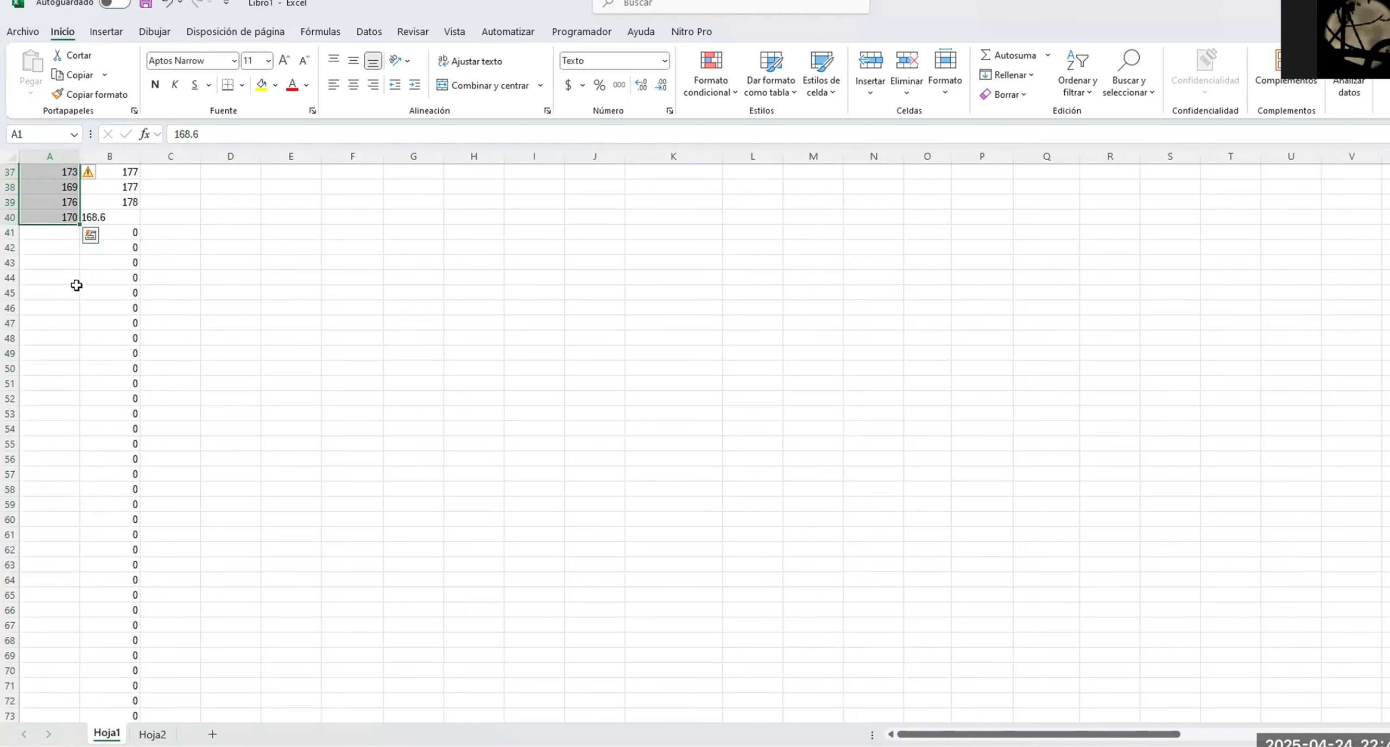
left_click(152, 734)
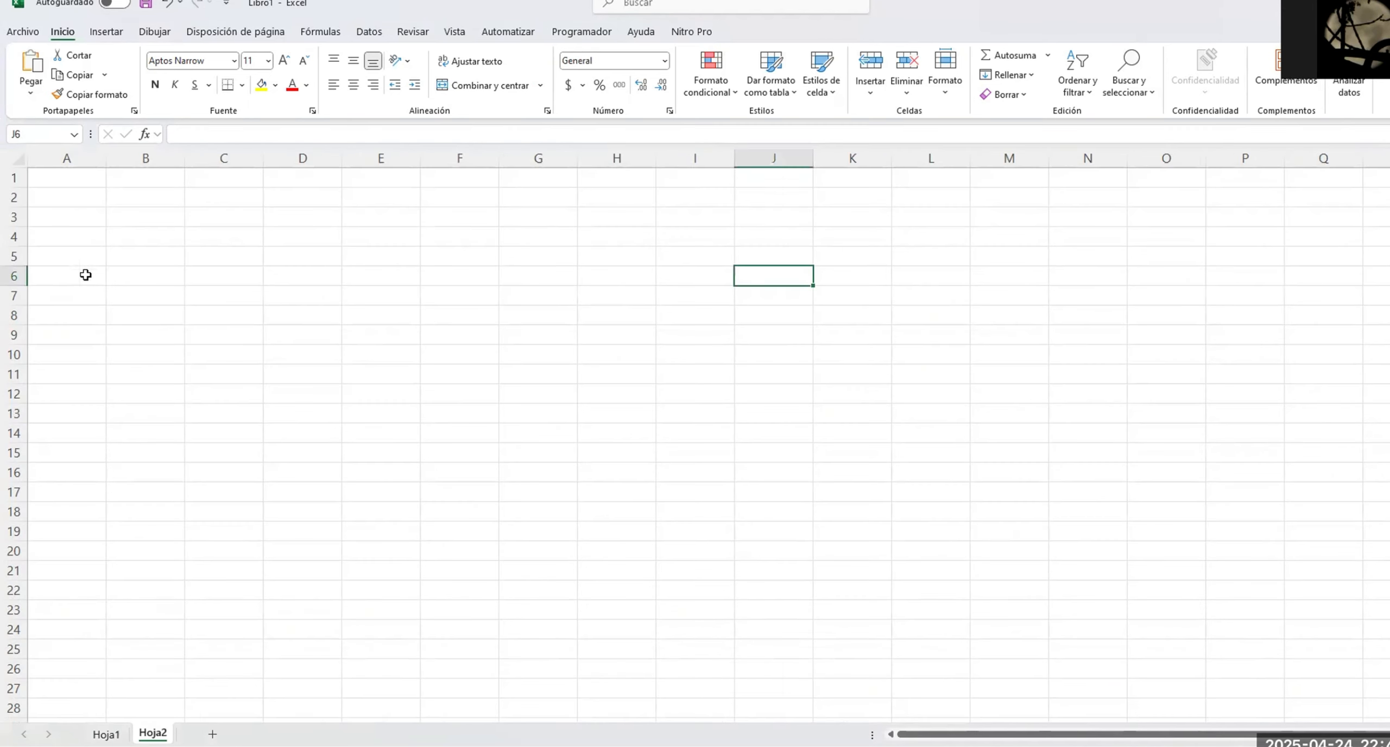
left_click(75, 183)
key("ctrl+v")
left_click(148, 181)
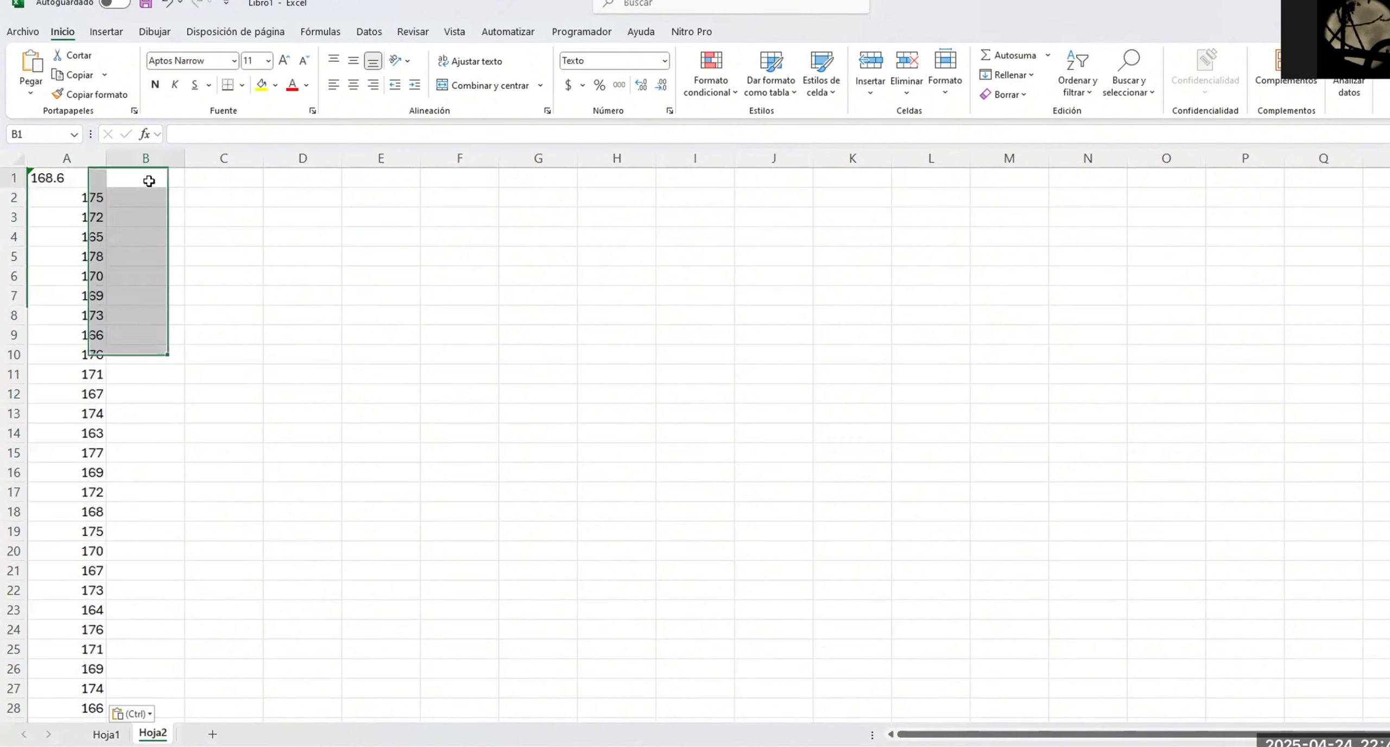
Remove the decimal part of the value in A1 so it reads 168
left_click(65, 178)
left_click(193, 134)
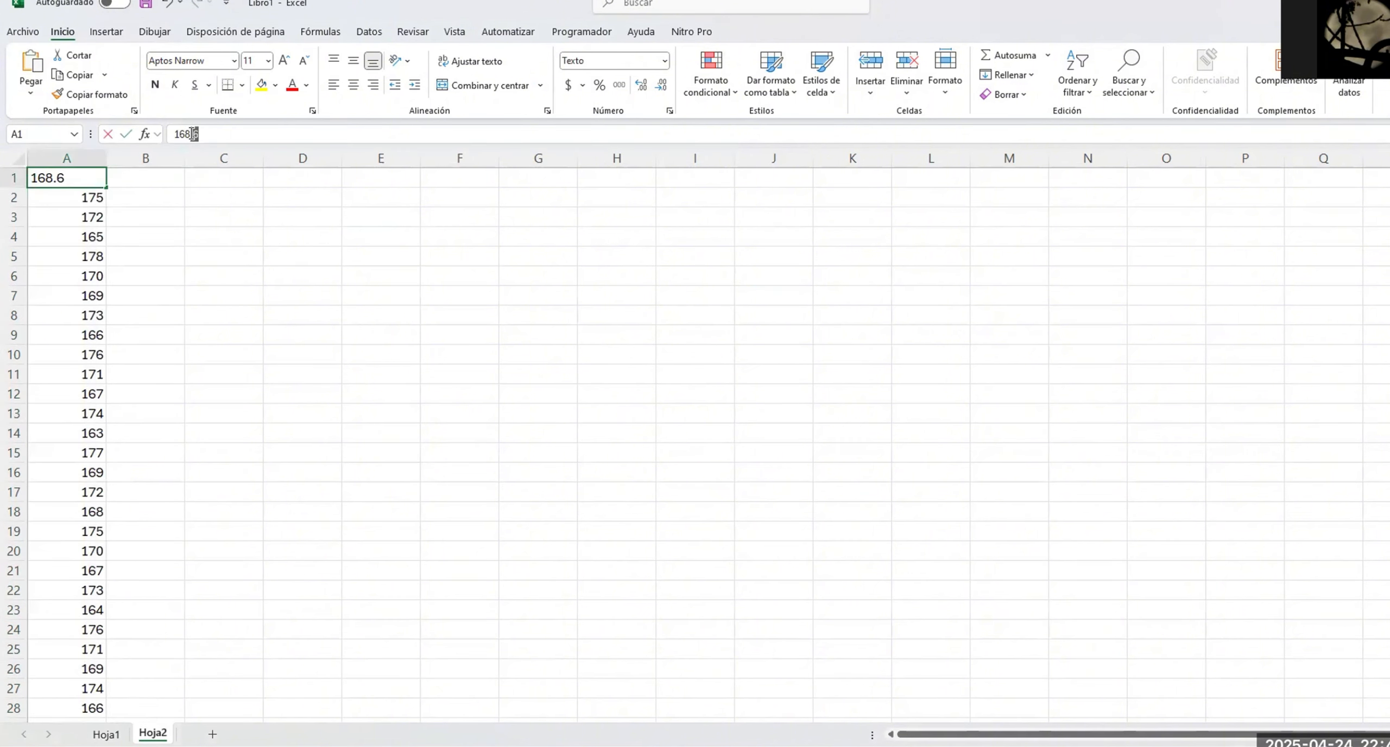
key("BackSpace")
key("BackSpace")
key("Return")
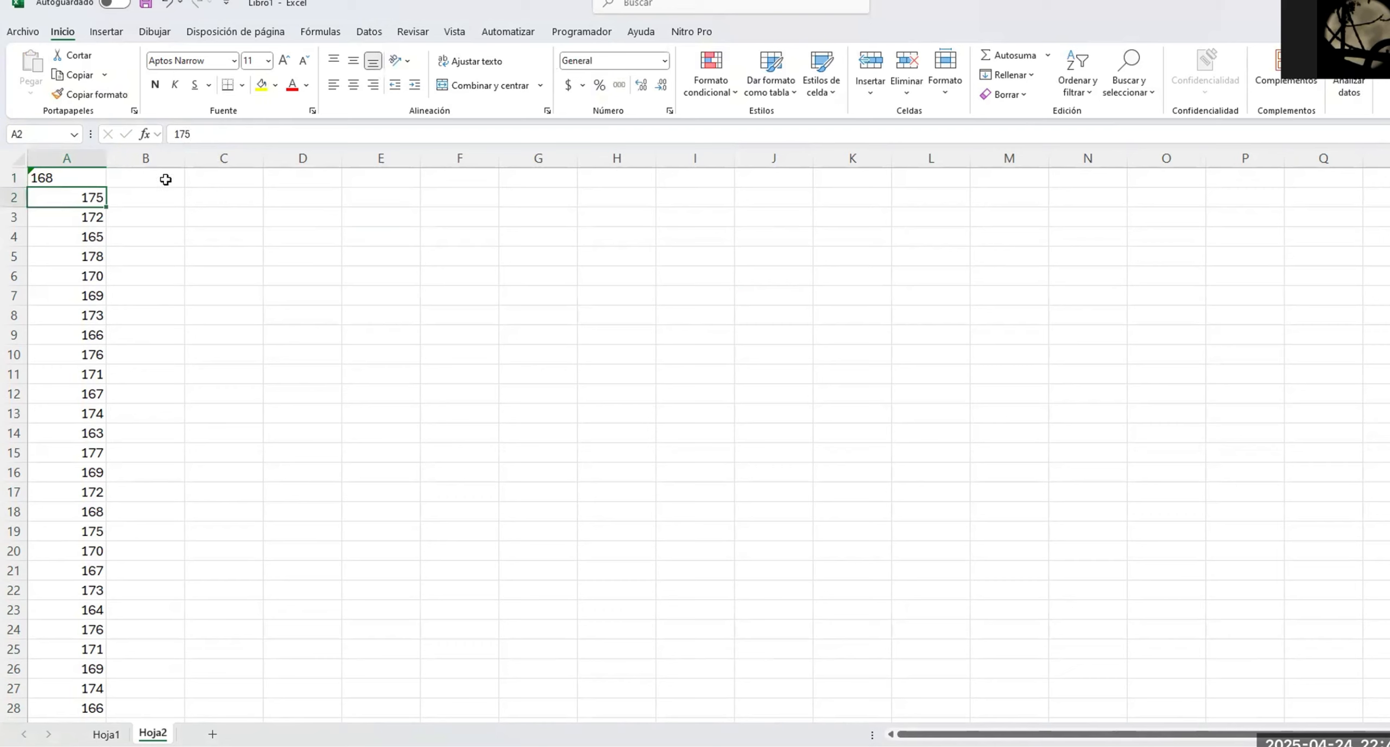
Label C1 as n and count the data in D1 with the formula =CONTAR(A:A)
left_click(246, 184)
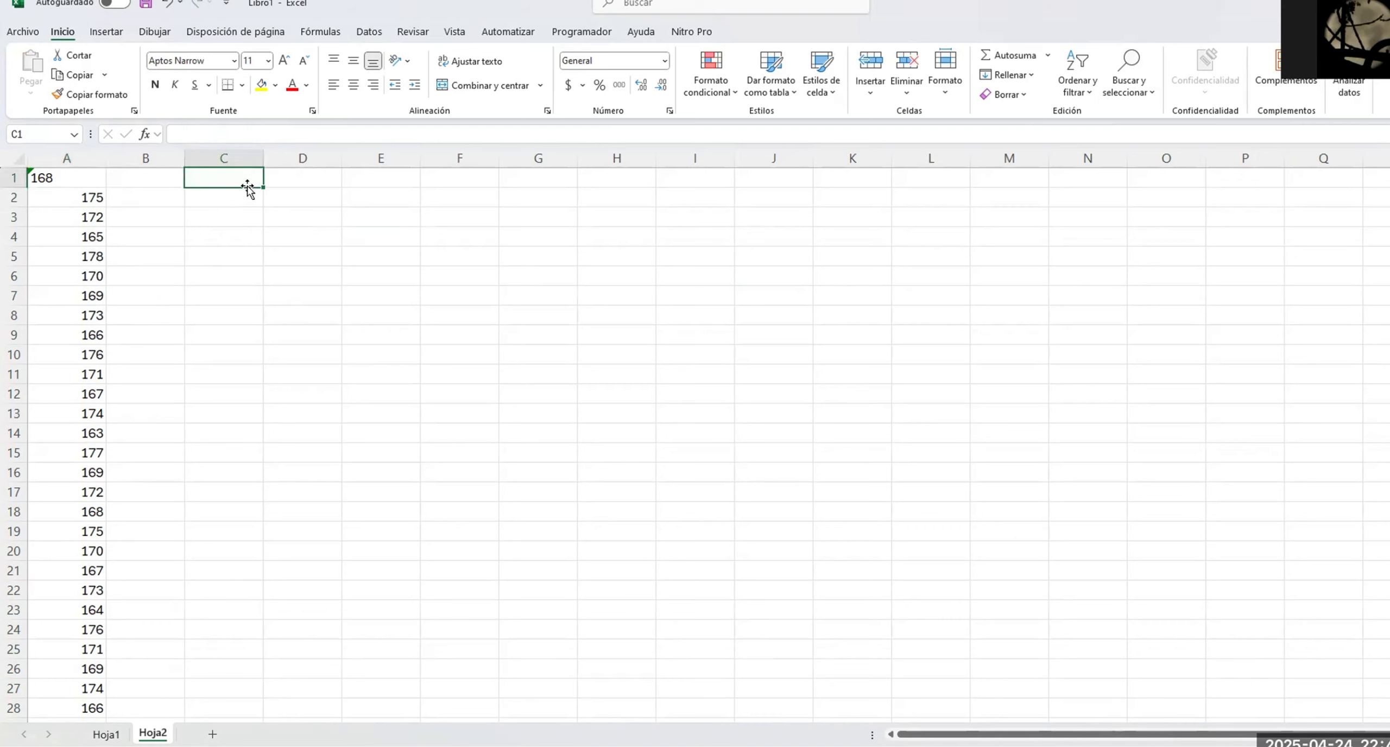
type("n")
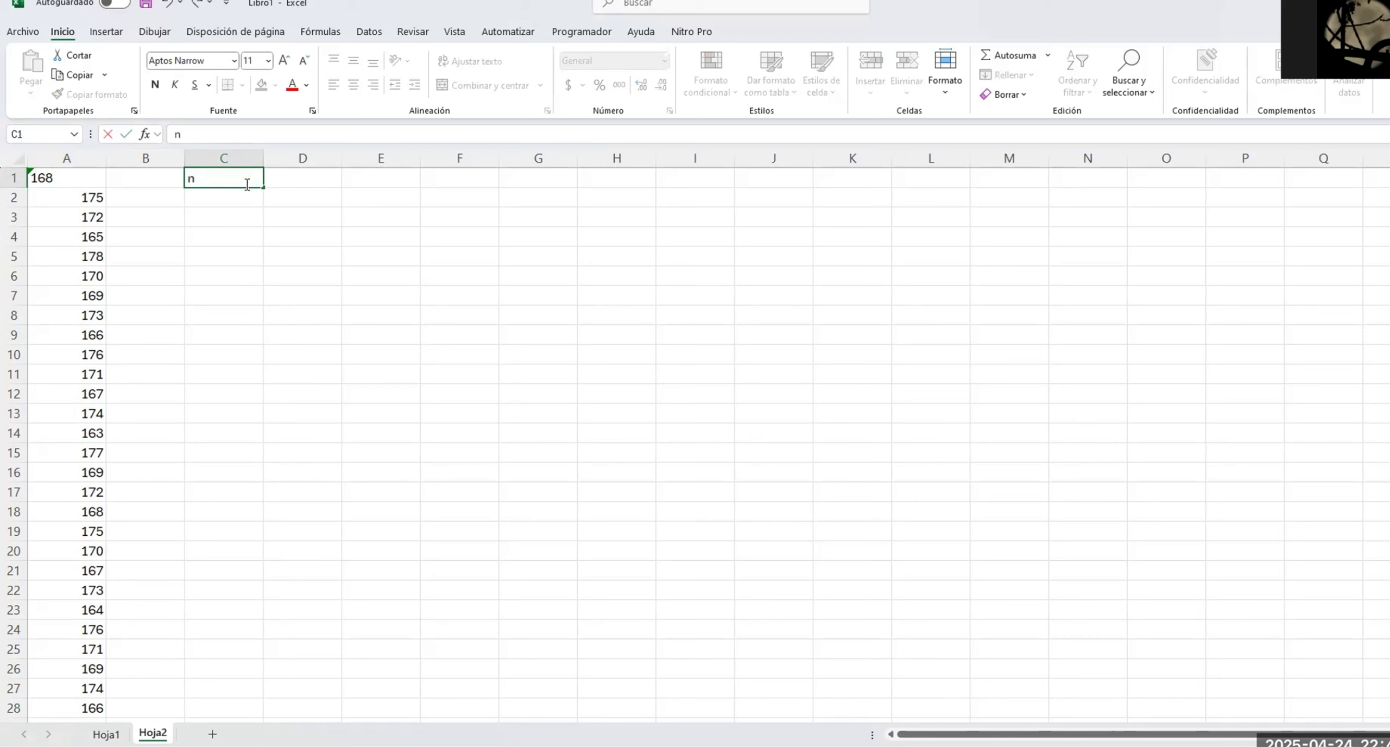
key("Tab")
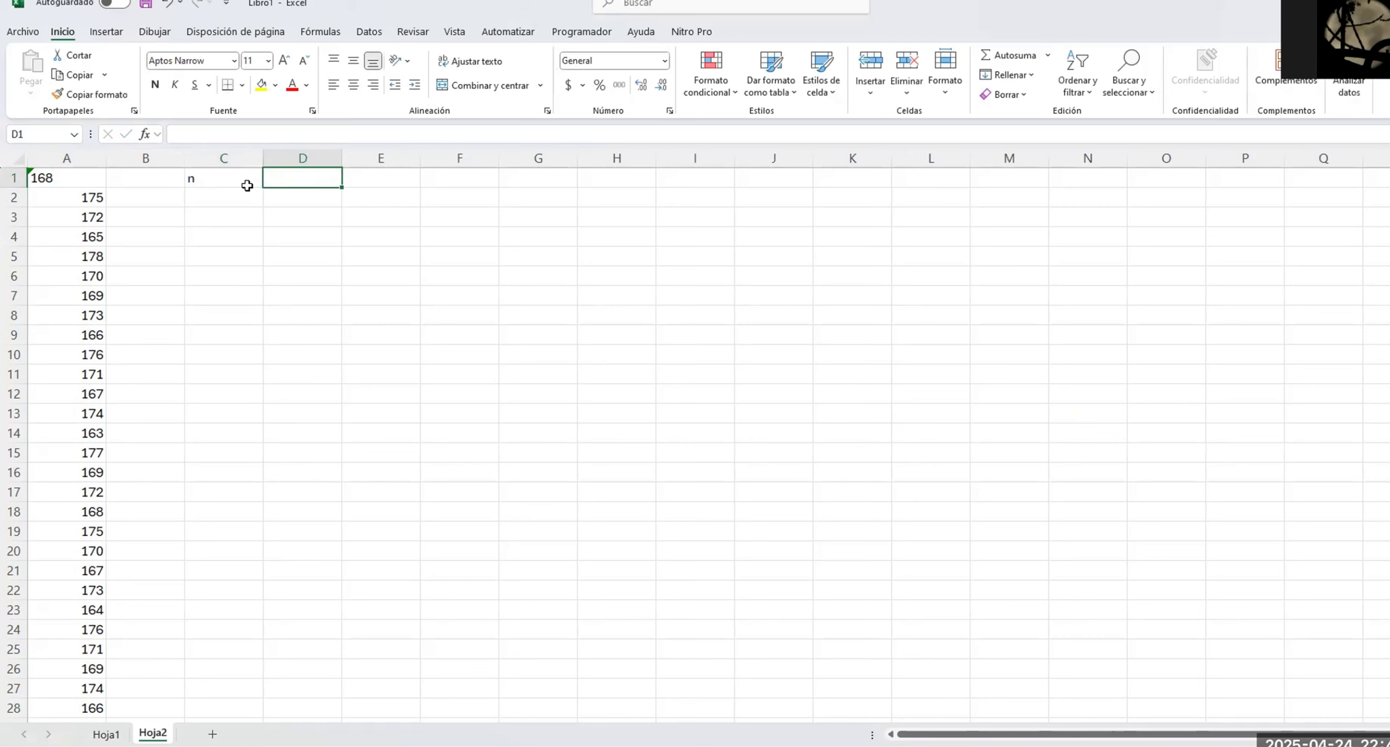
type("=")
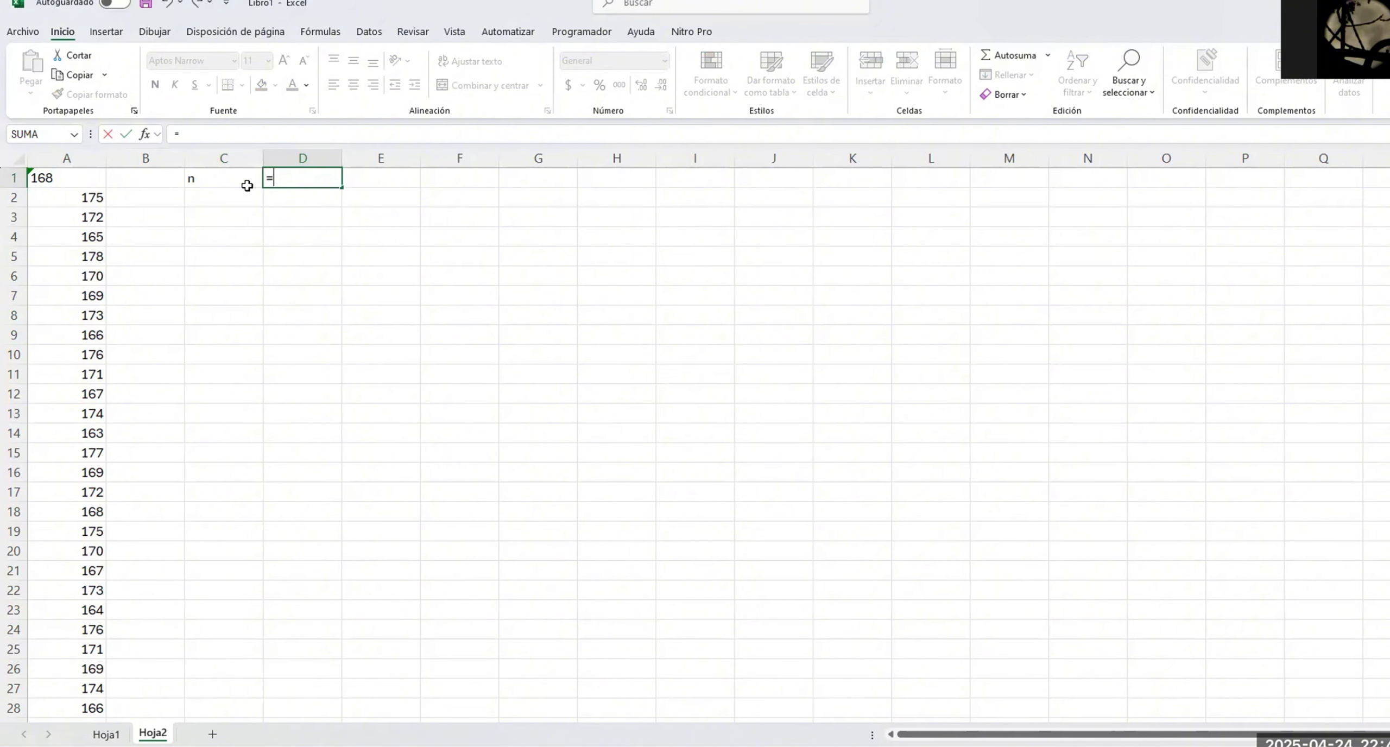
type("cont")
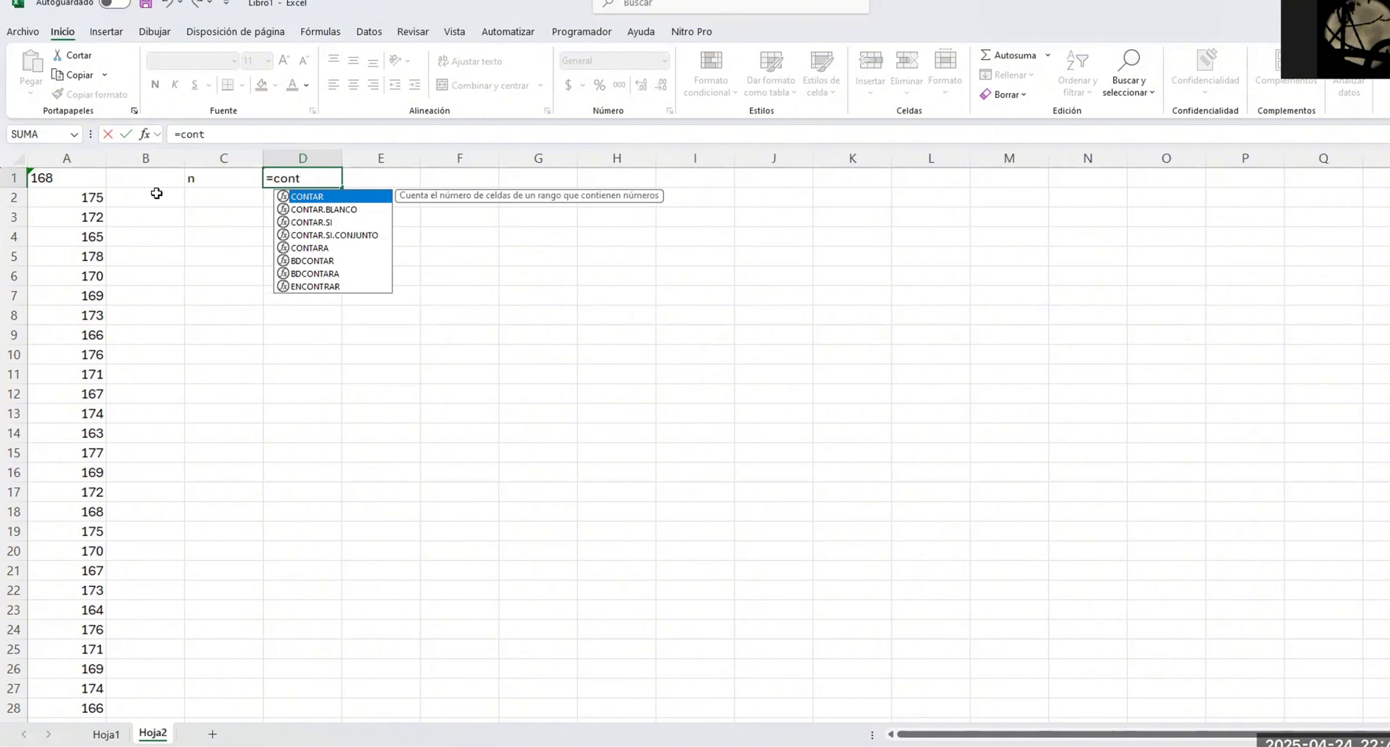
key("Tab")
left_click(79, 158)
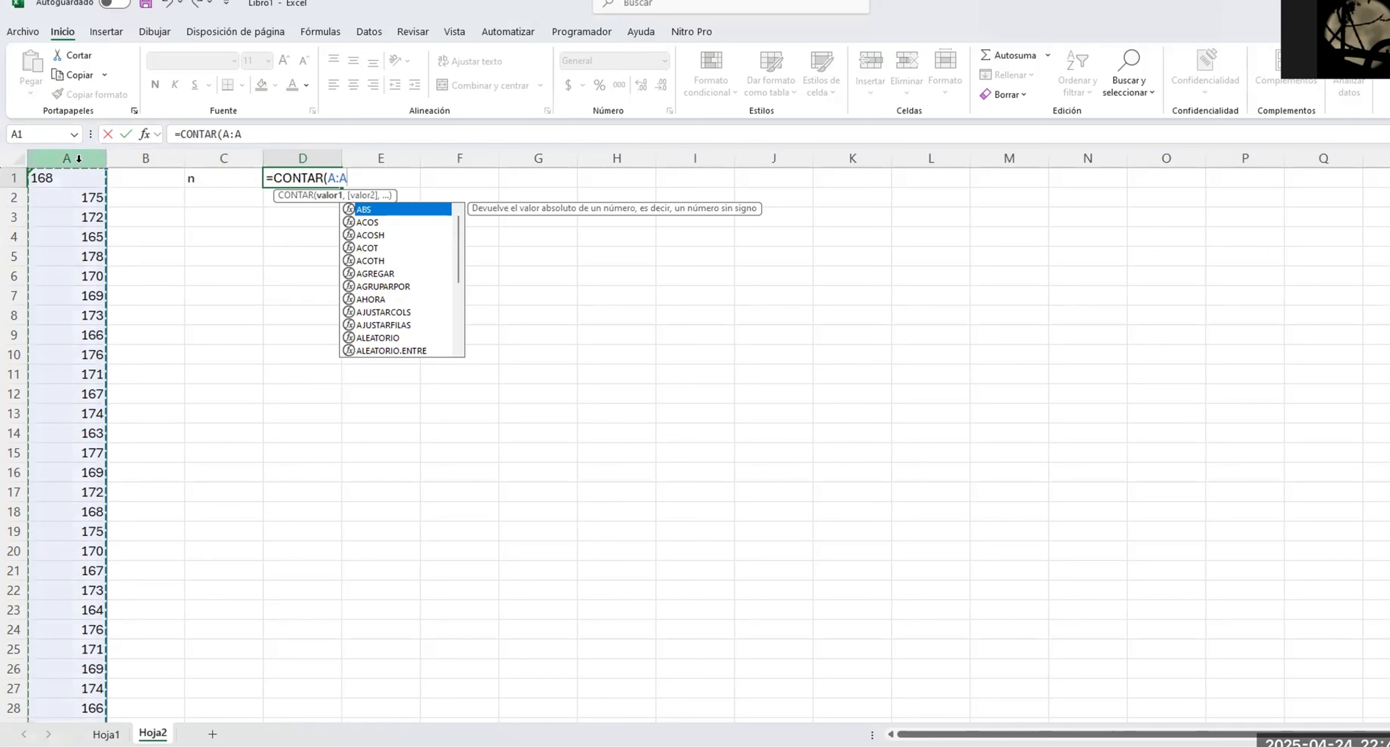
key("Return")
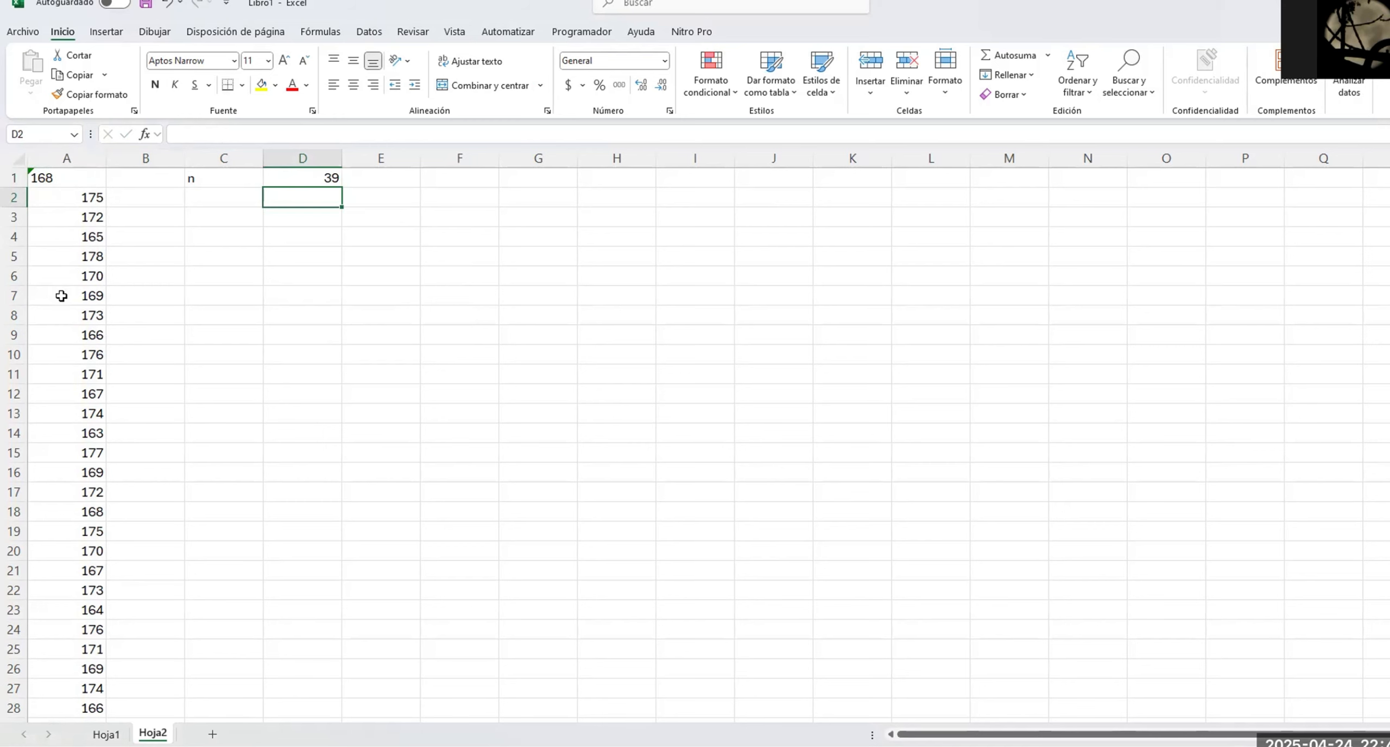
Add a test value of 50 in A41 below the data and check the count in D1
scroll(62, 295, "down", 7)
left_click(73, 545)
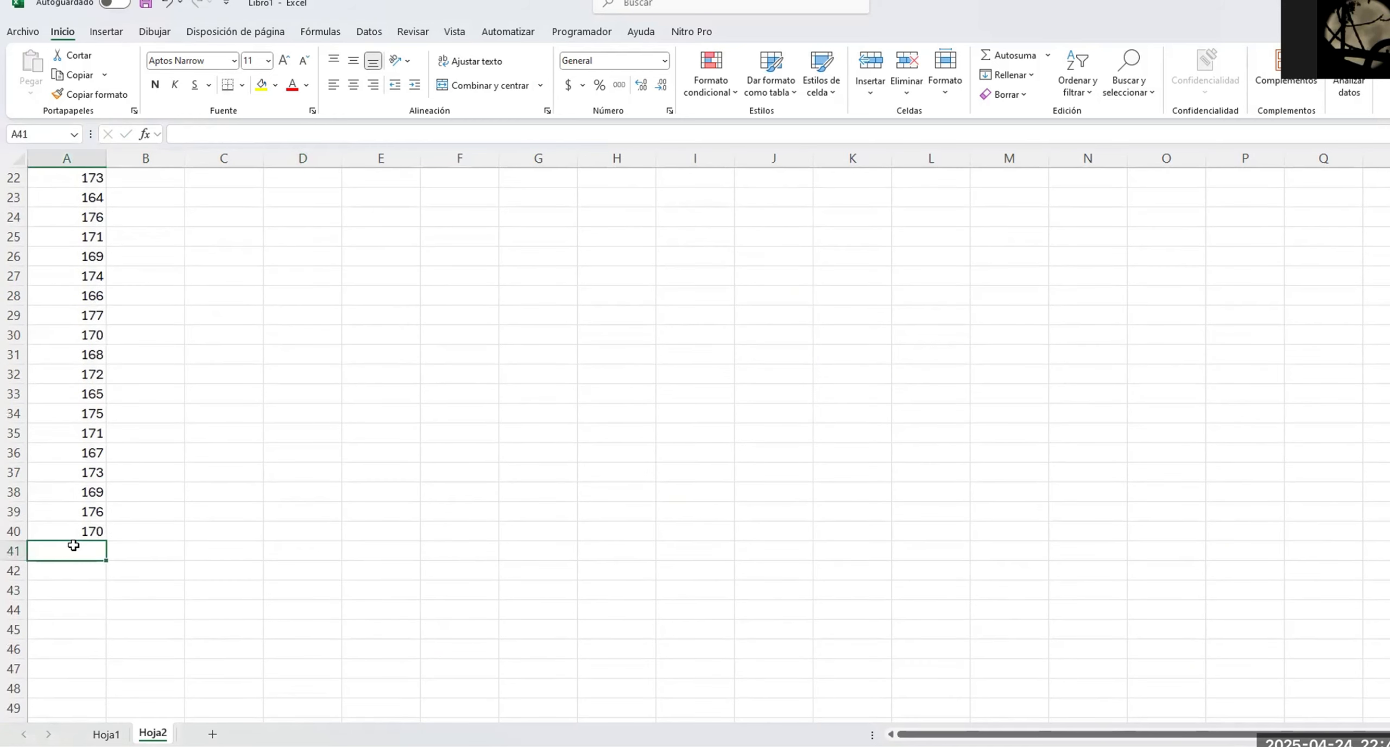
double_click(73, 545)
type("50")
left_click(282, 491)
scroll(281, 491, "up", 7)
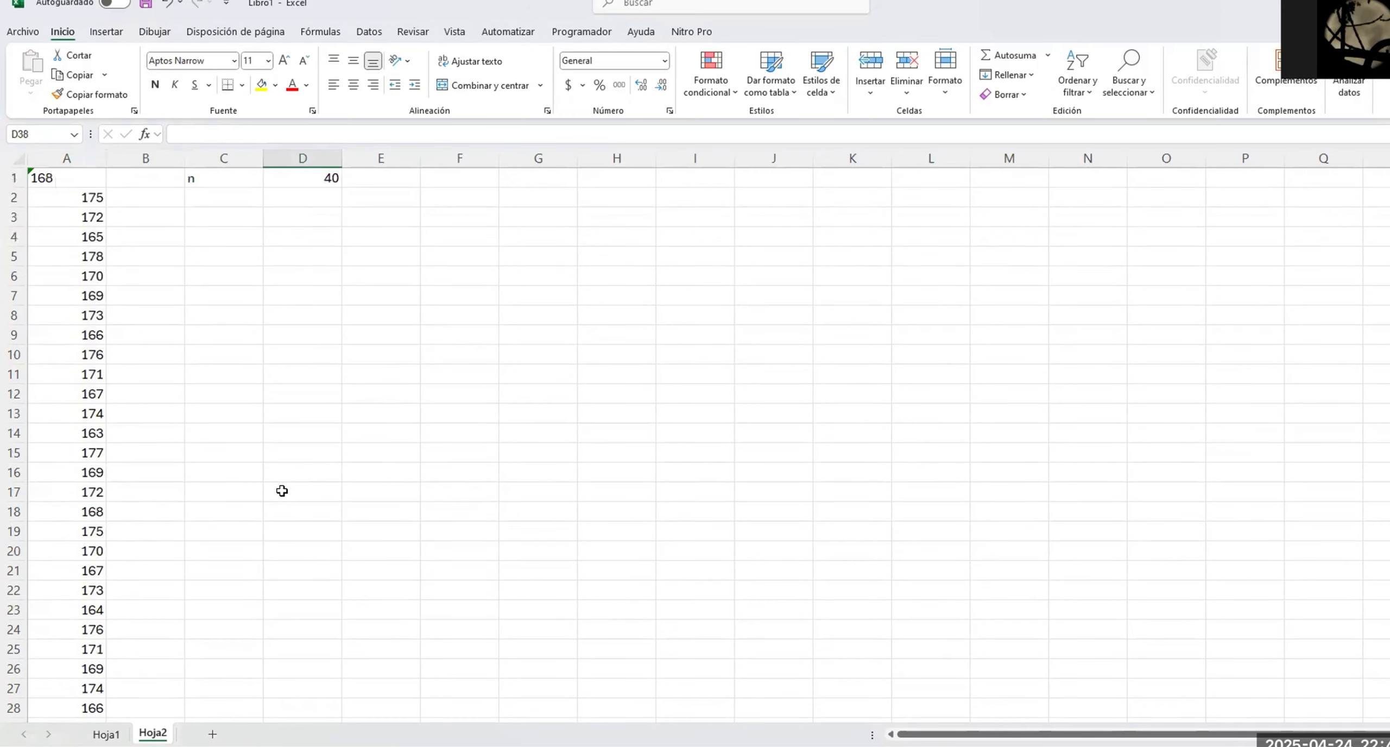
left_click(328, 179)
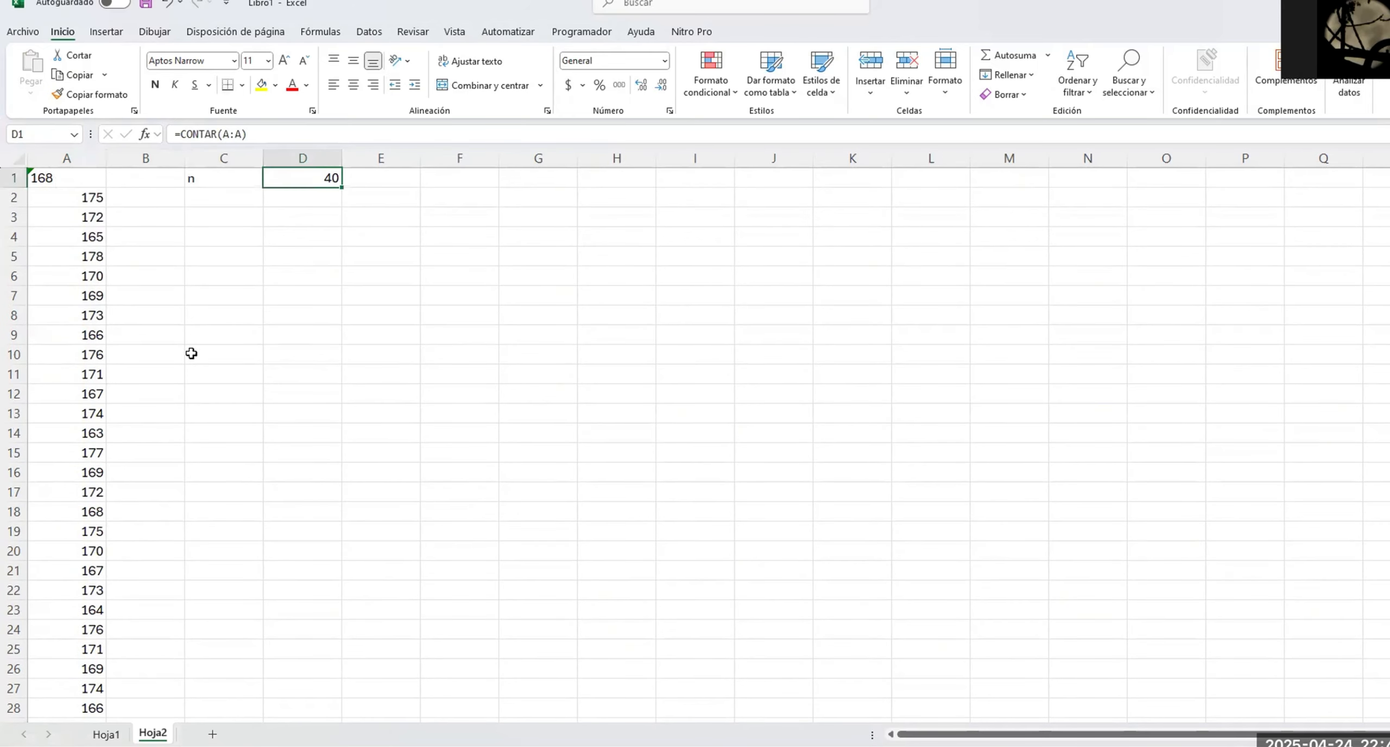
Enter a second test value of 50 in A42 and review the count in D1
scroll(105, 537, "down", 5)
scroll(130, 515, "up", 5)
left_click(454, 32)
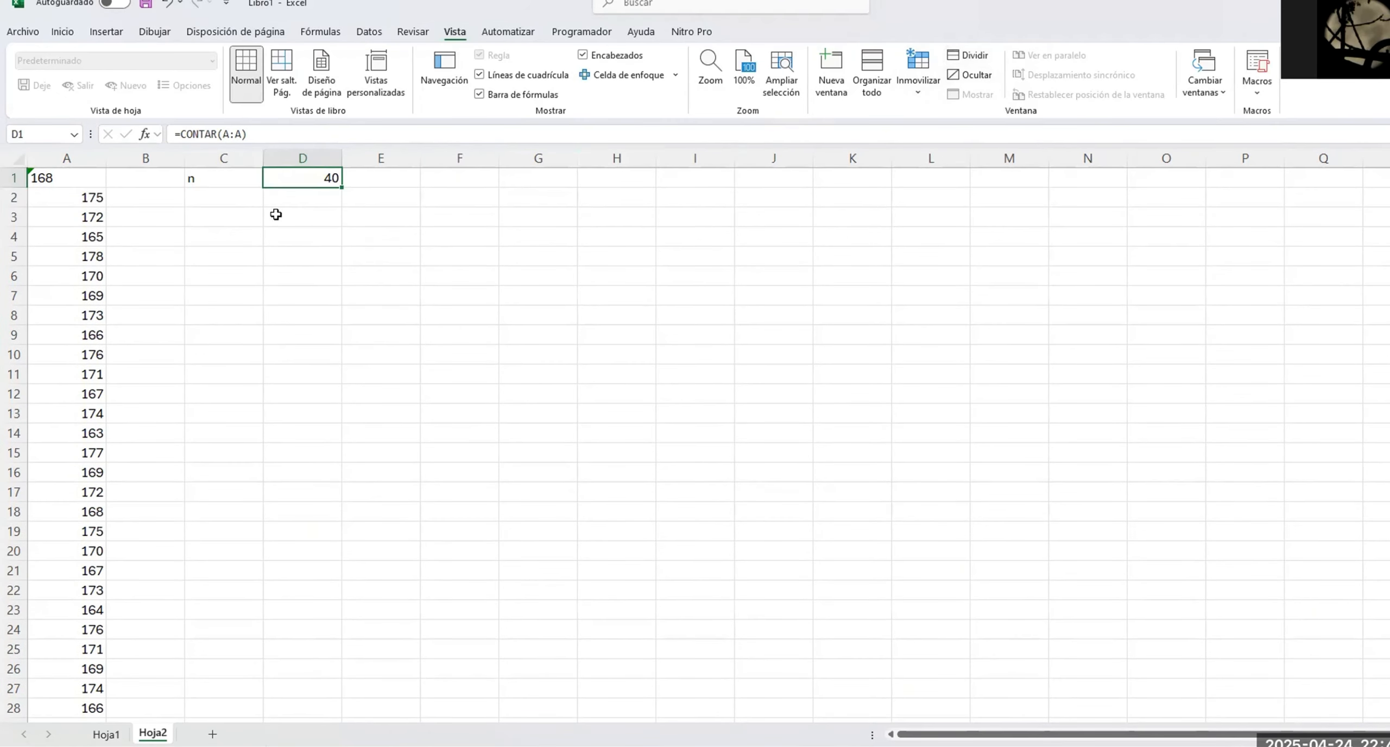
scroll(140, 359, "down", 10)
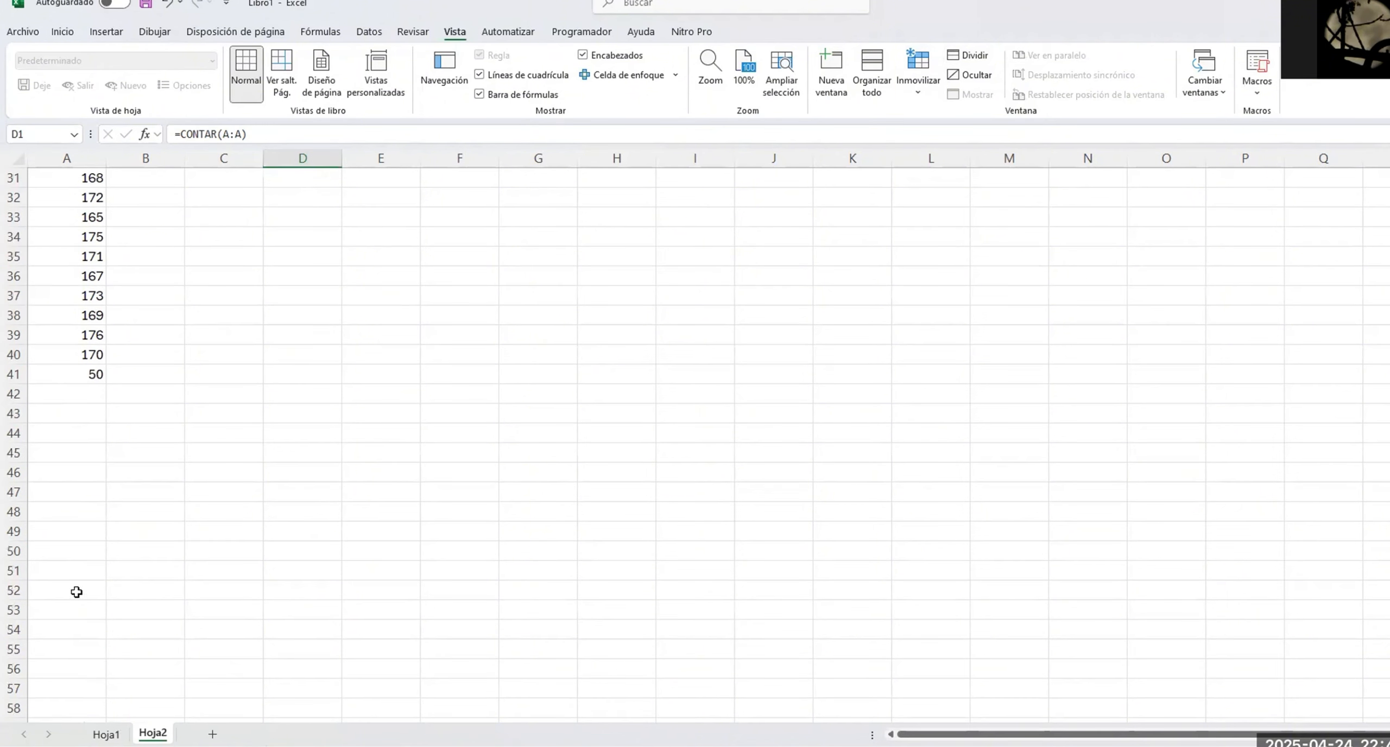
left_click(89, 393)
type("50")
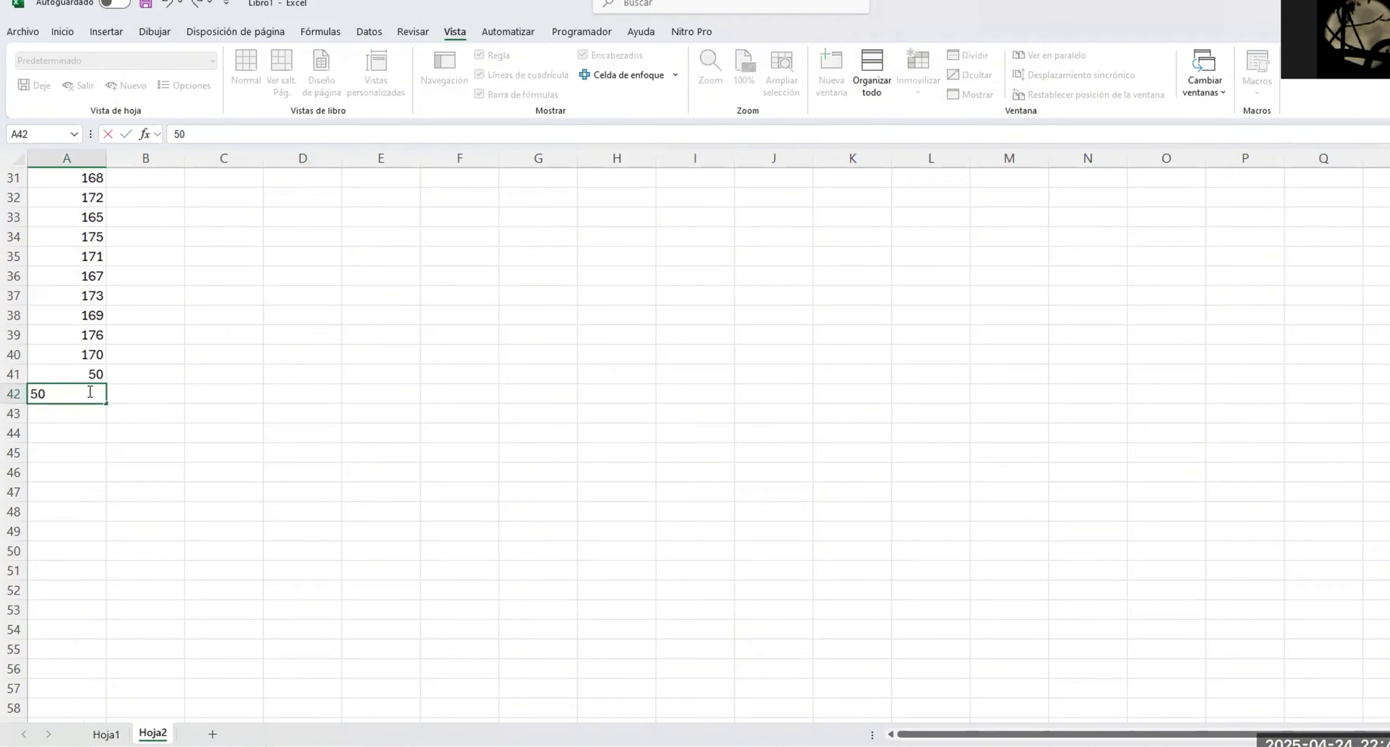
key("Return")
scroll(89, 393, "up", 10)
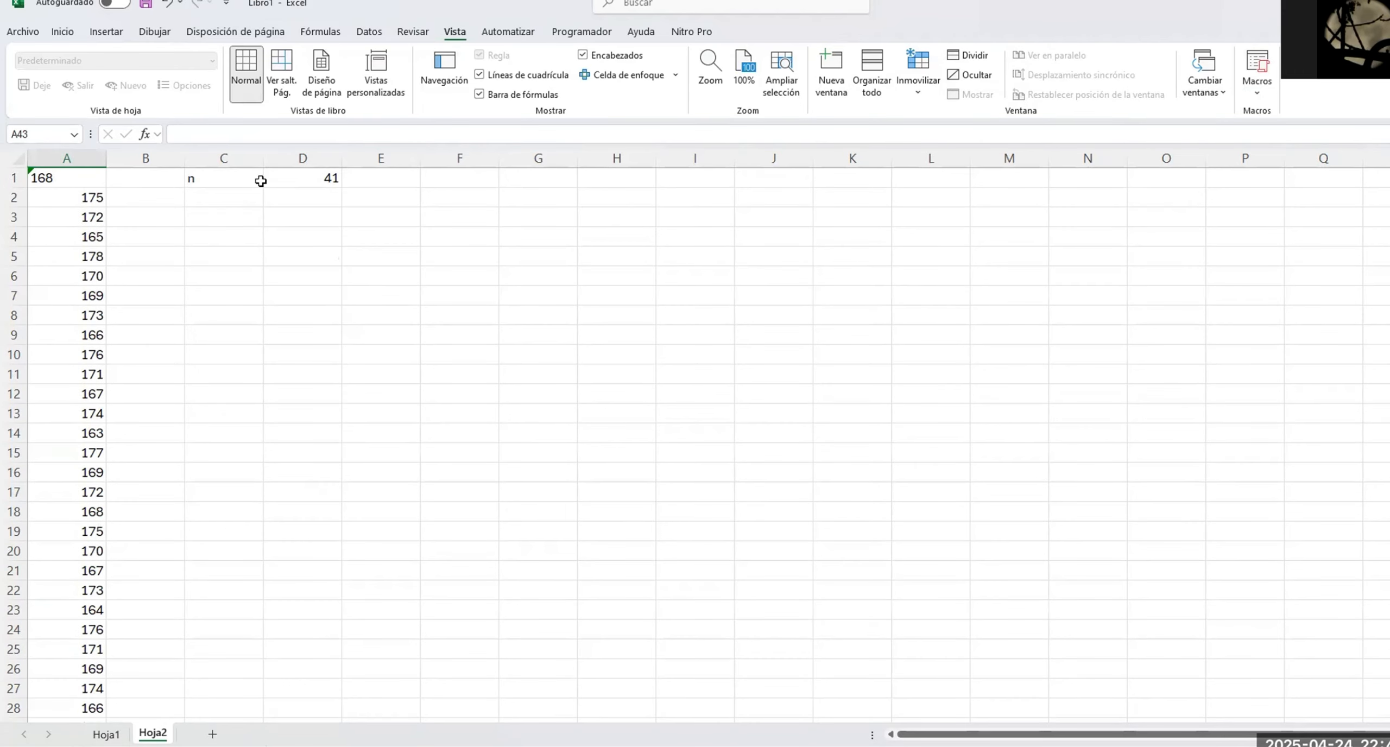
Delete the two test values in A41:A42 and recheck the count in D1
scroll(124, 362, "down", 10)
left_click_drag(88, 395, 84, 380)
key("Delete")
scroll(139, 350, "up", 10)
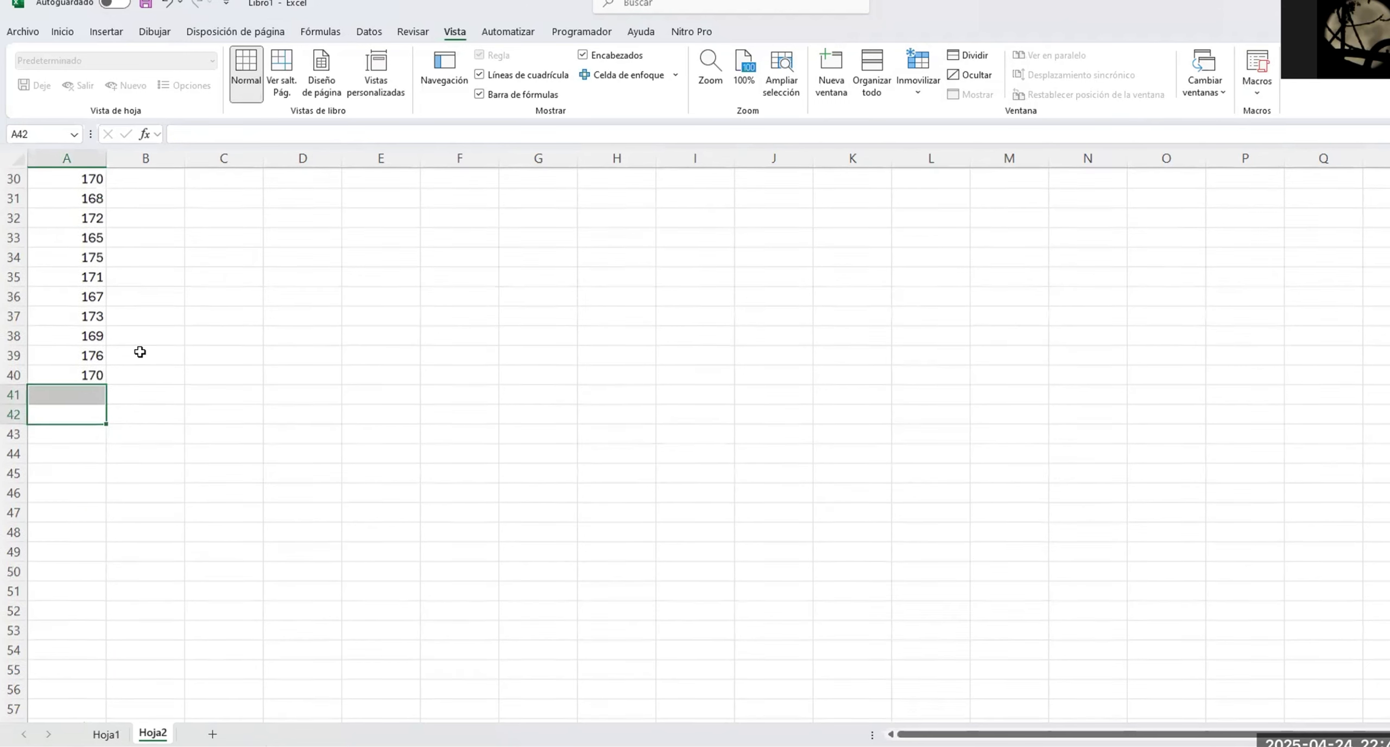
left_click(307, 179)
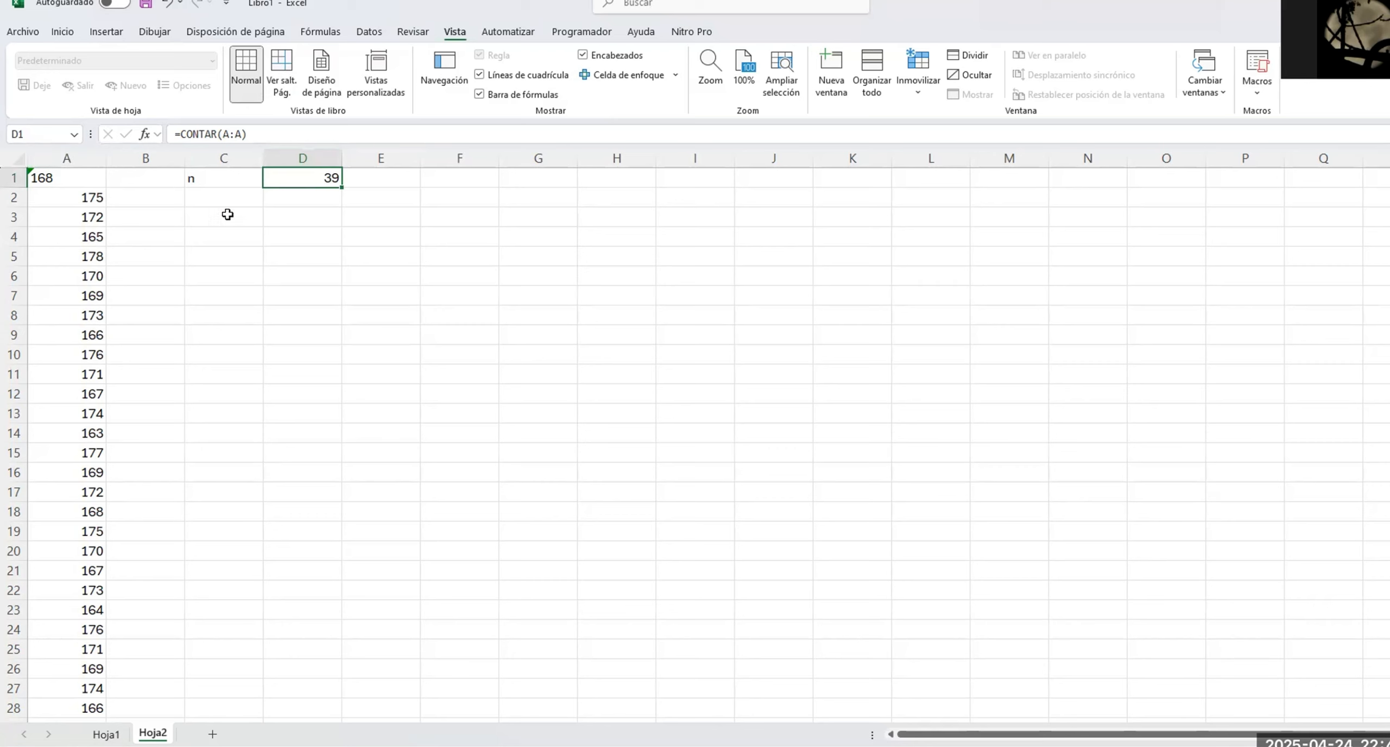
Enter the label "Dato máximo ( DM)" in C2 and autofit the width of column C
left_click(195, 196)
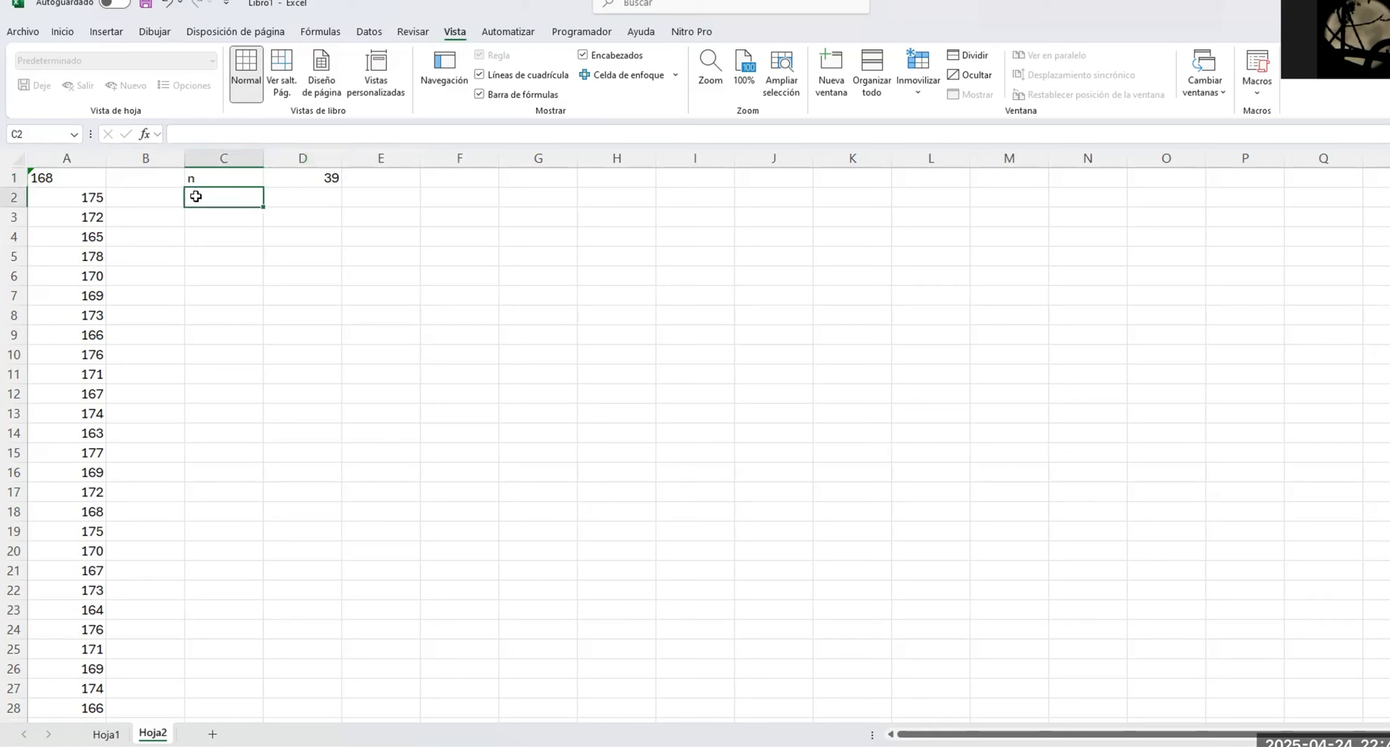
type("D")
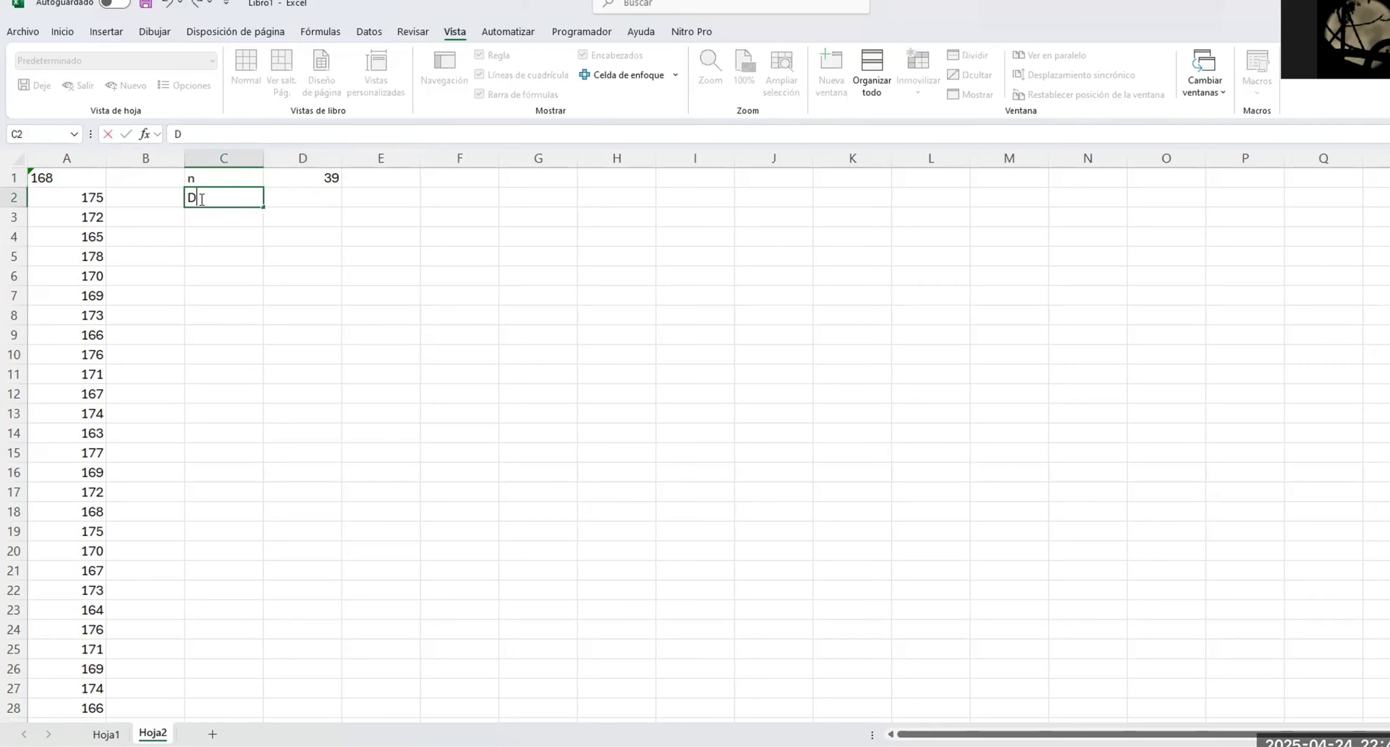
type("ato máximo ")
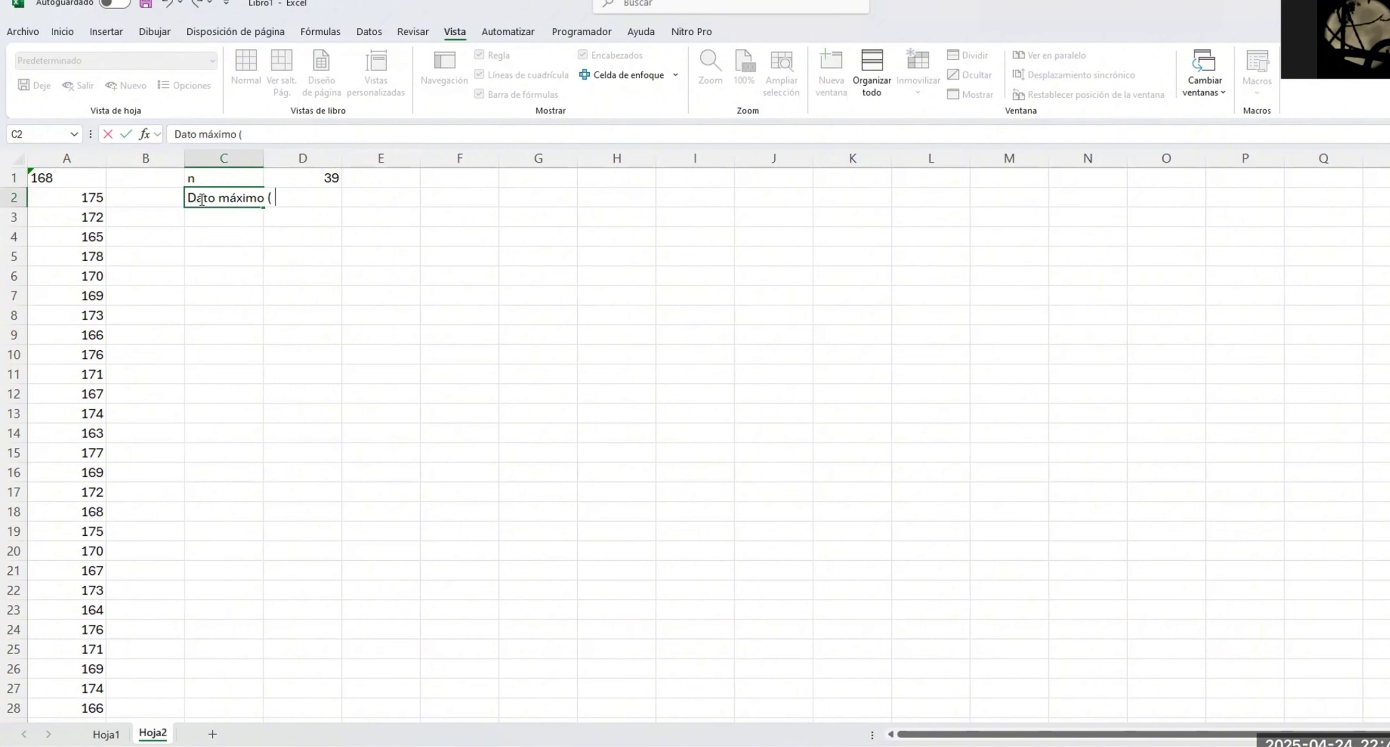
type("( DM)")
key("Return")
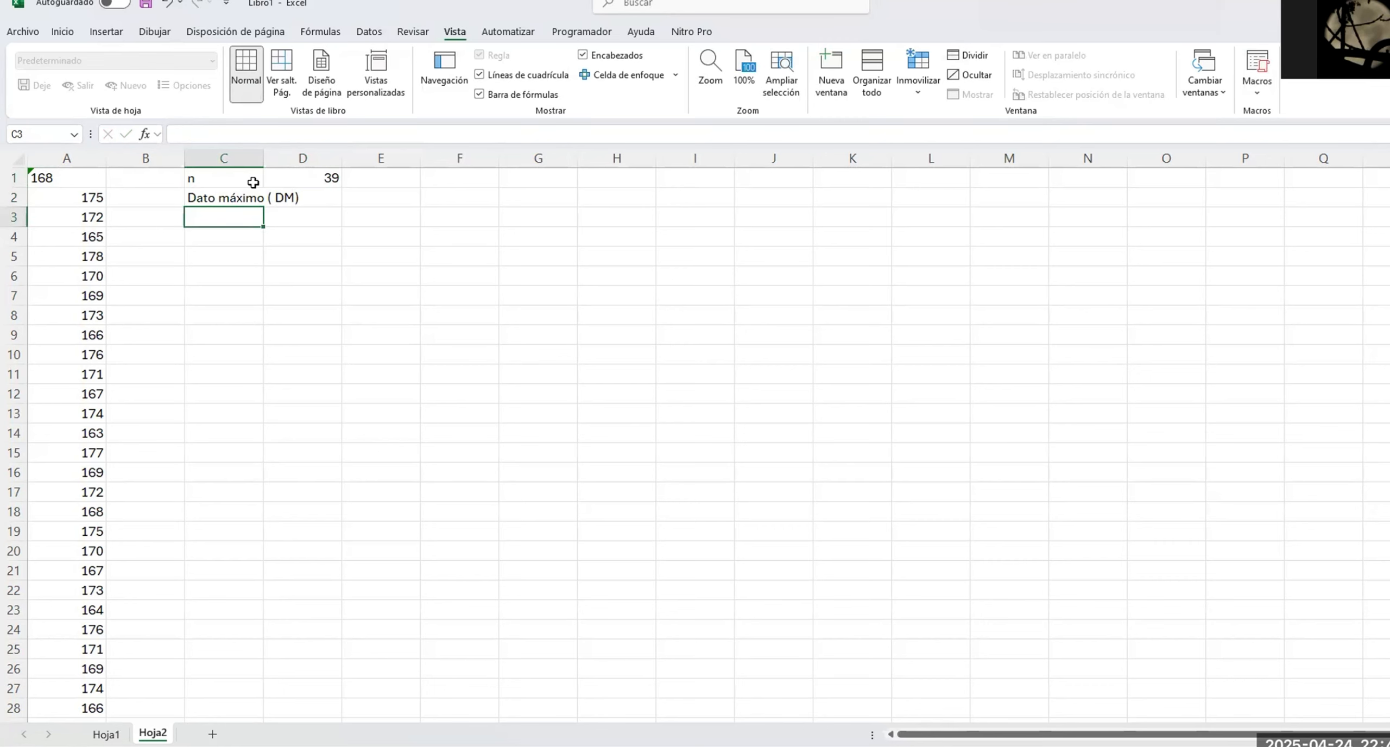
double_click(263, 158)
Calculate the maximum of the data in D2 with the formula =MAX(A:A)
left_click(313, 195)
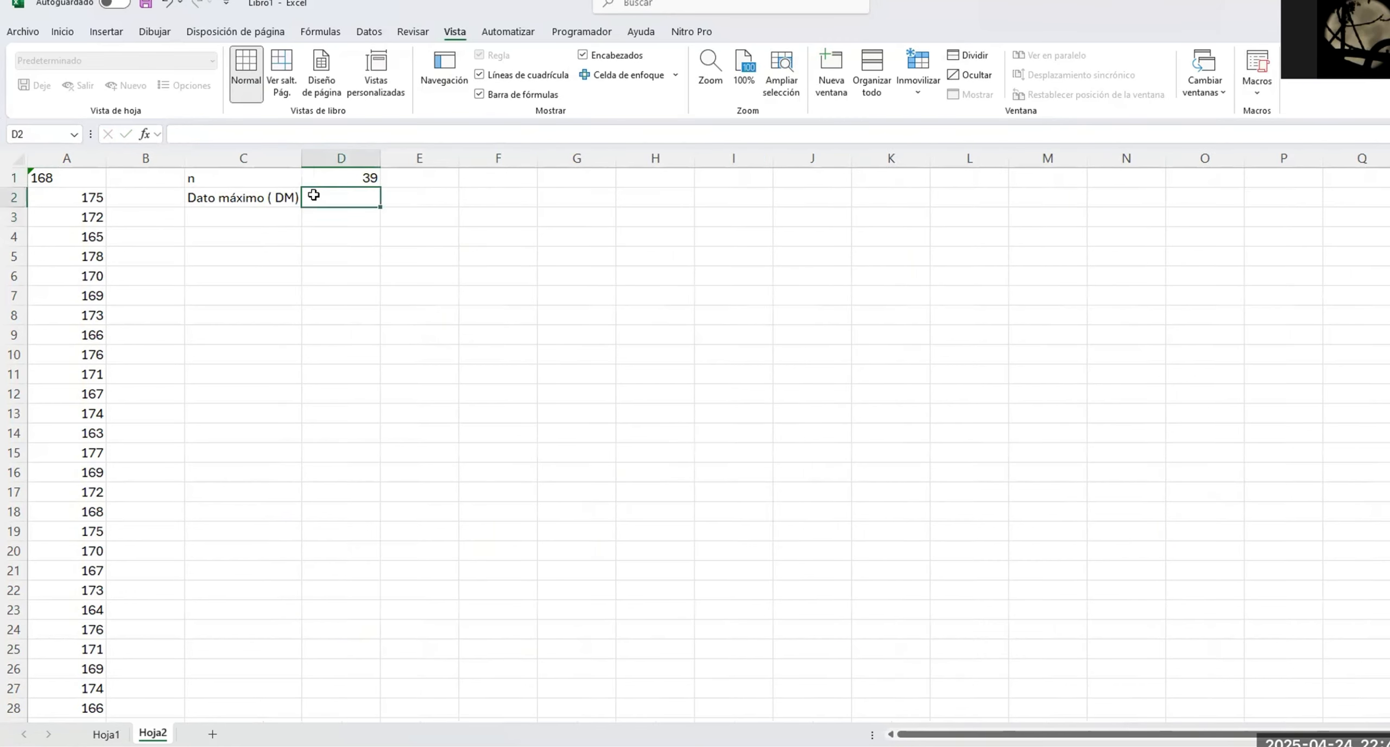
type("=")
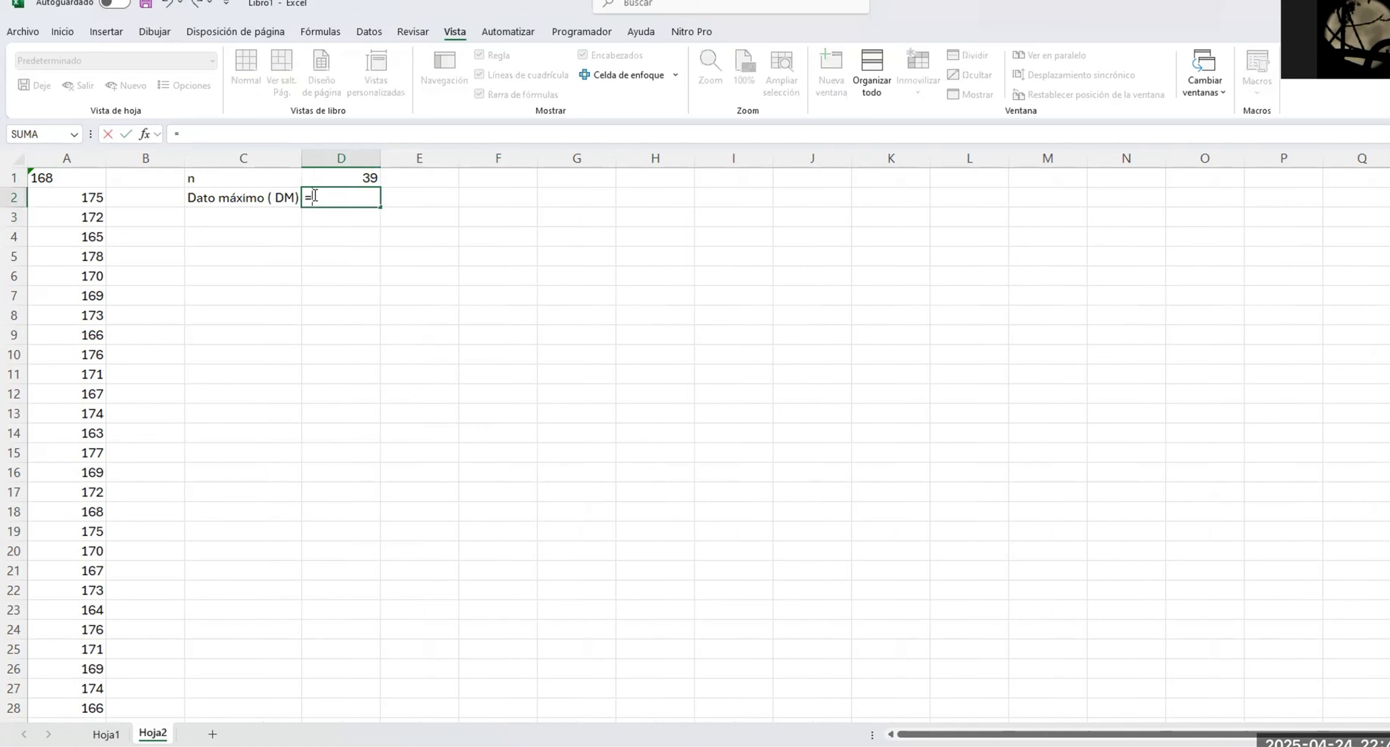
type("Má")
type("x")
key("Tab")
left_click(92, 158)
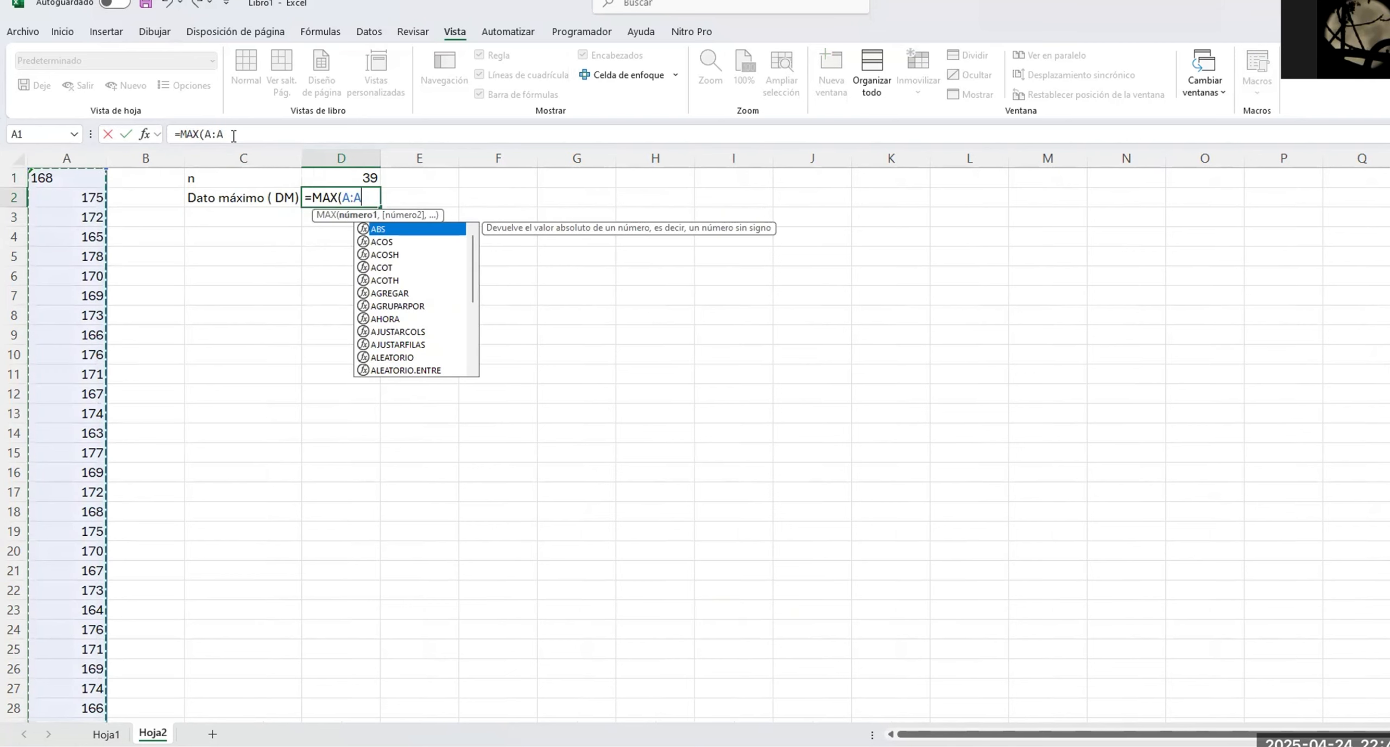
key("Return")
Enter the label "Dato mínimo (dm)" in C3
left_click(255, 212)
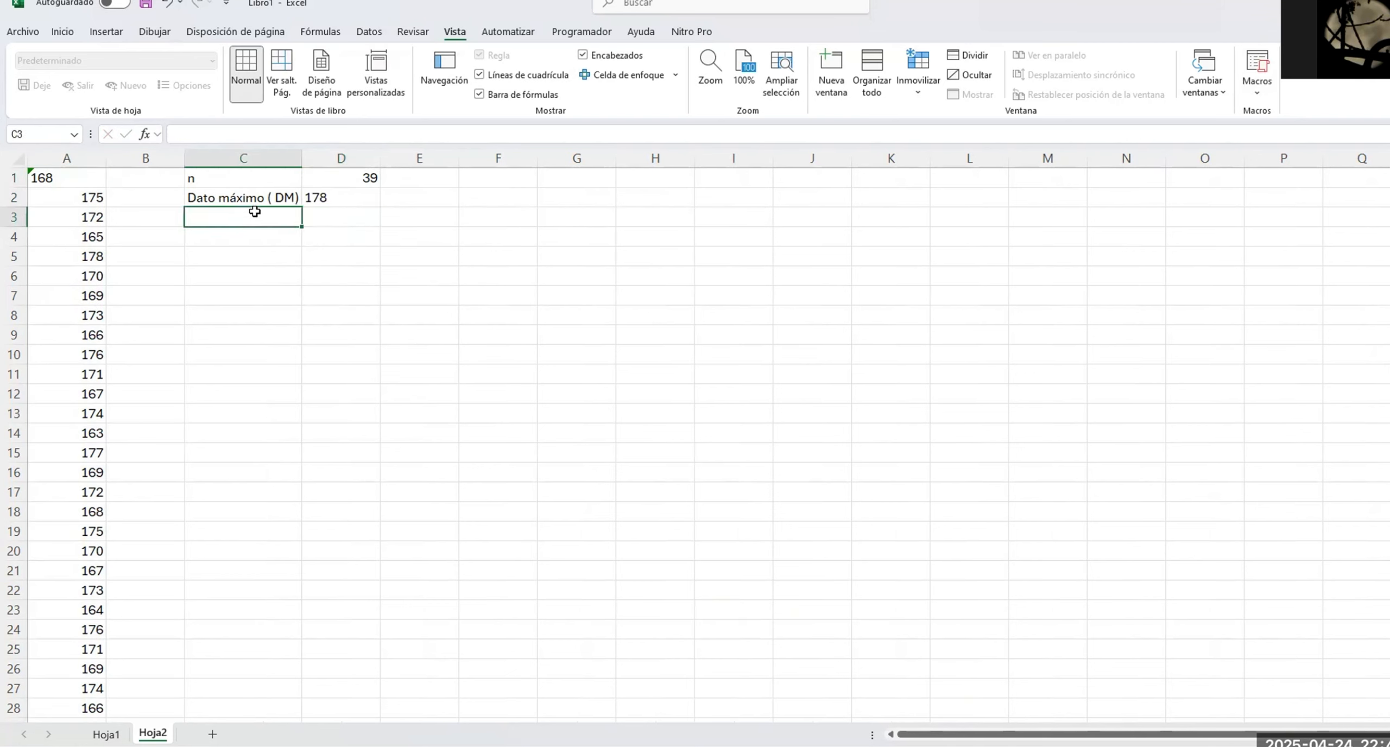
type("Dato ")
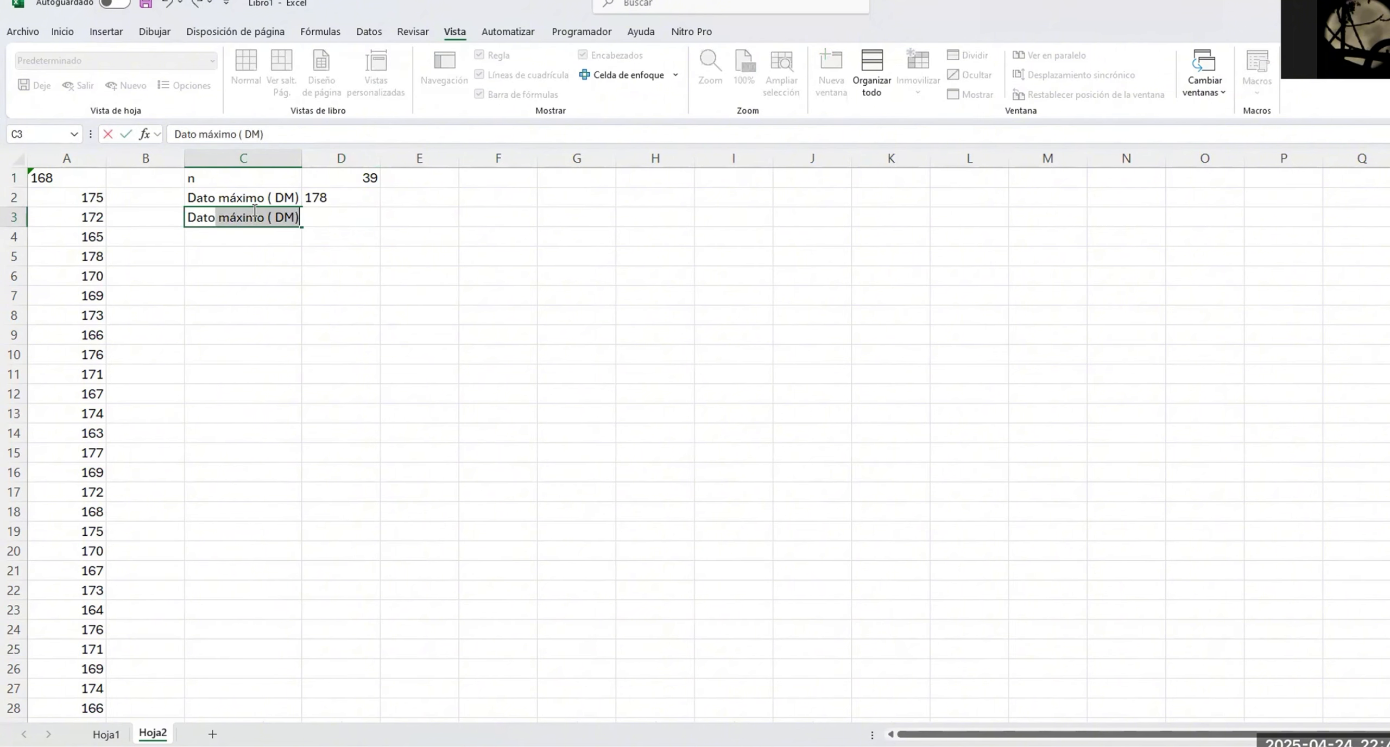
type(",")
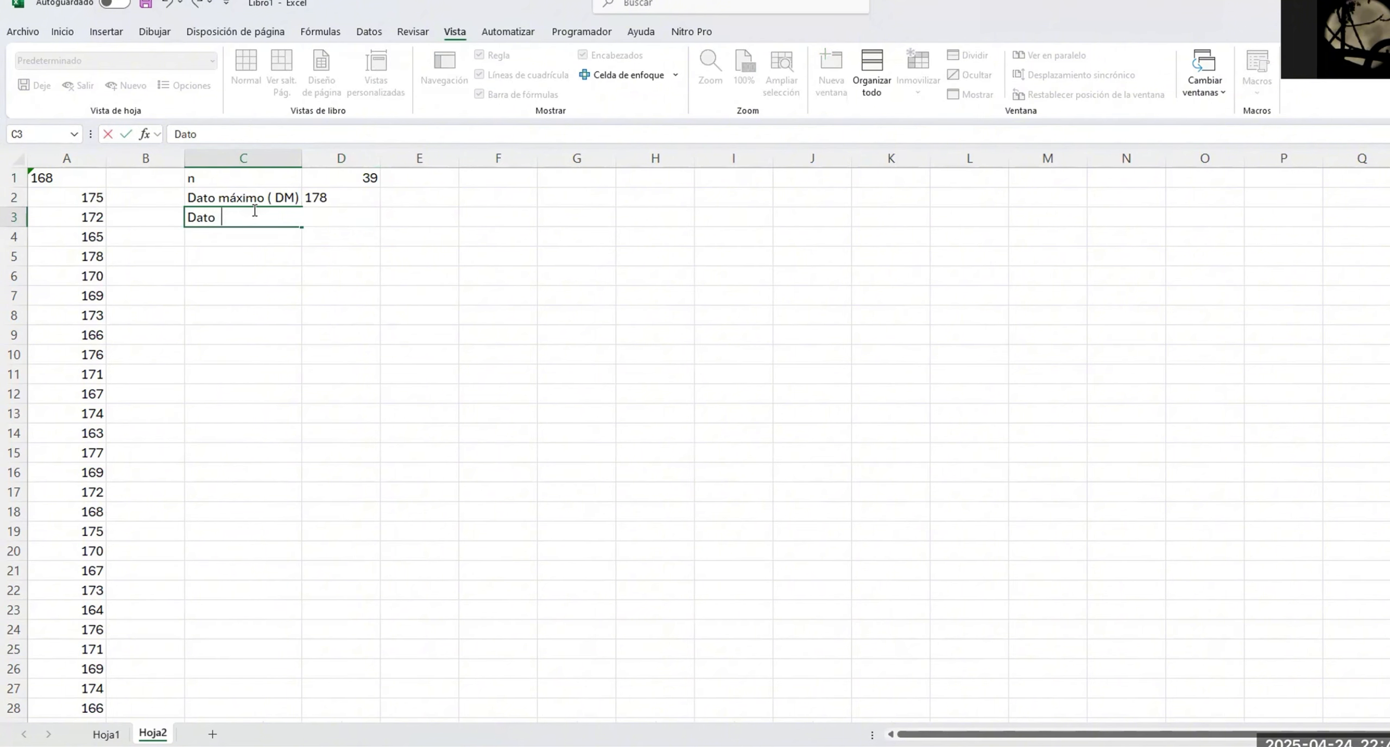
type(" mínimo (dm")
key("Return")
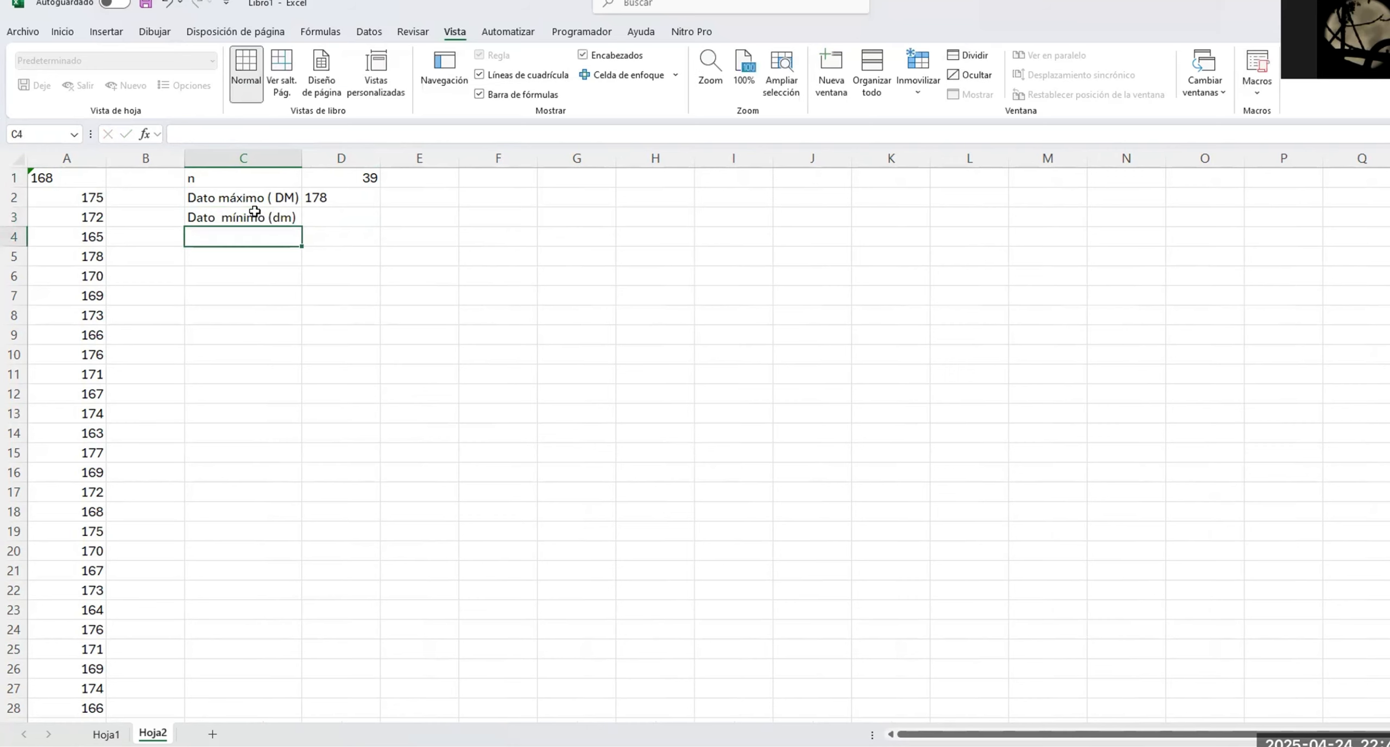
Calculate the minimum of the data in D3 with the formula =MIN(A:A)
key("Right")
key("Up")
type("=")
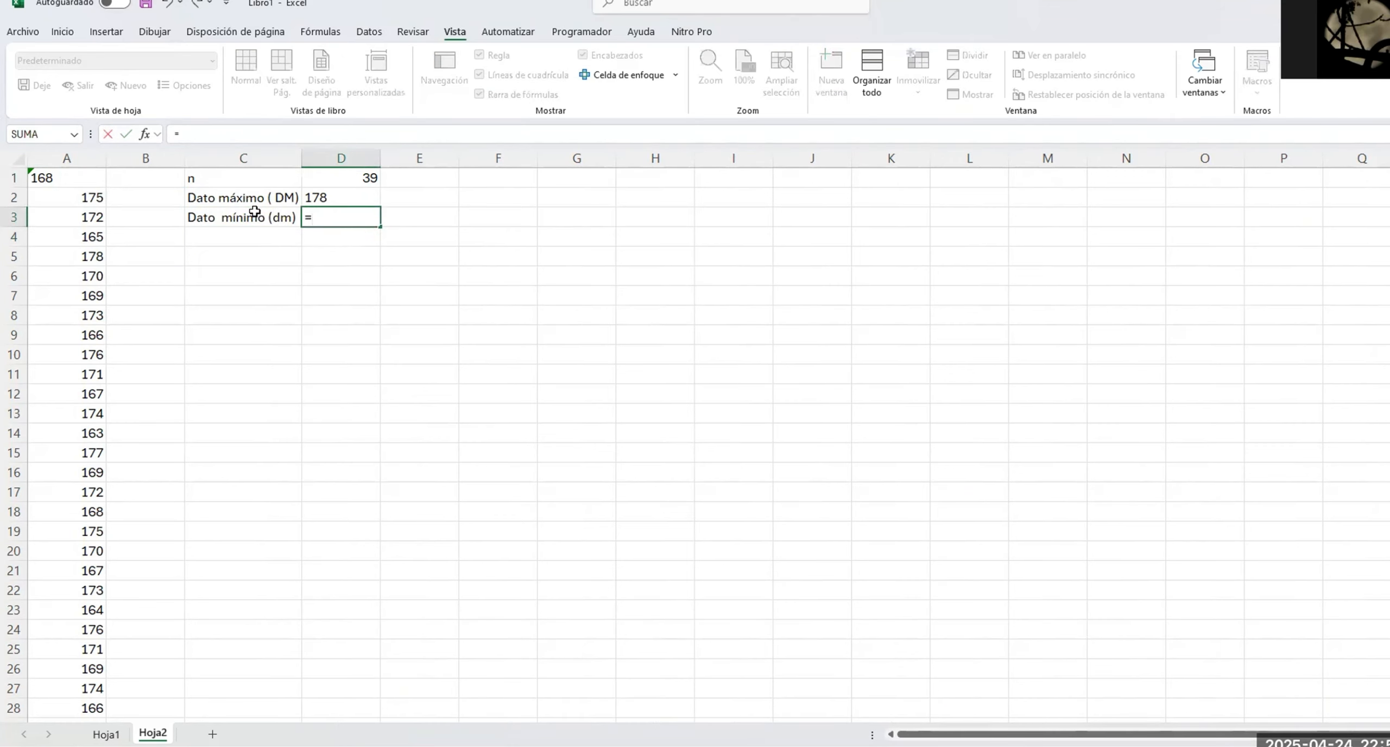
type("min")
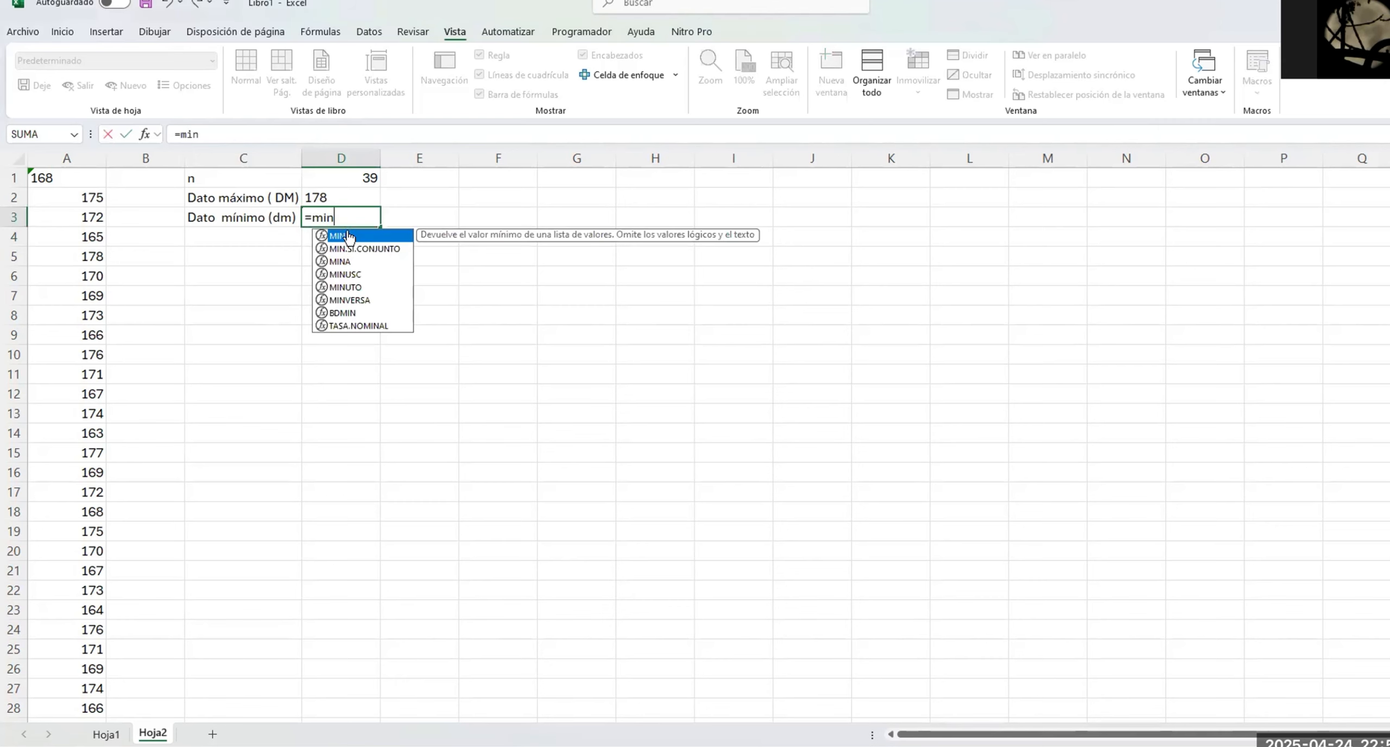
key("Tab")
left_click(68, 158)
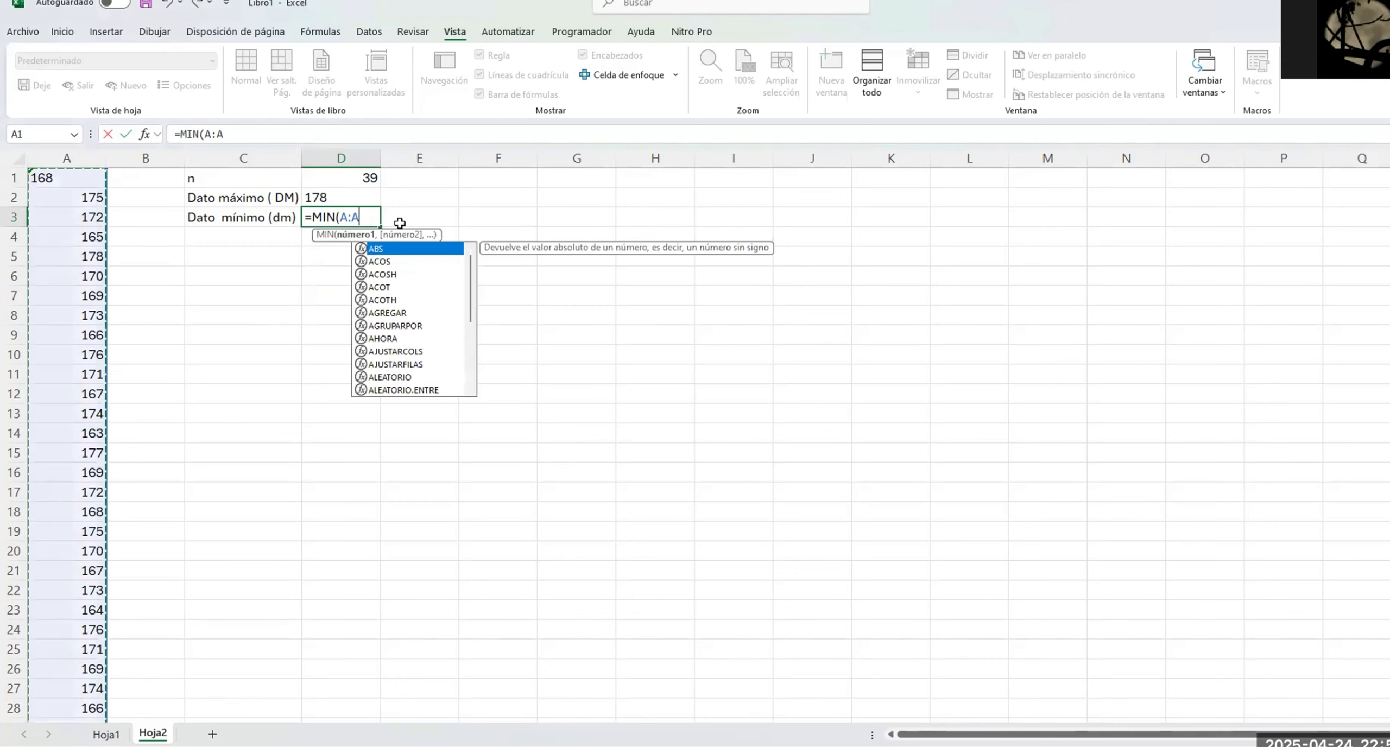
key("Return")
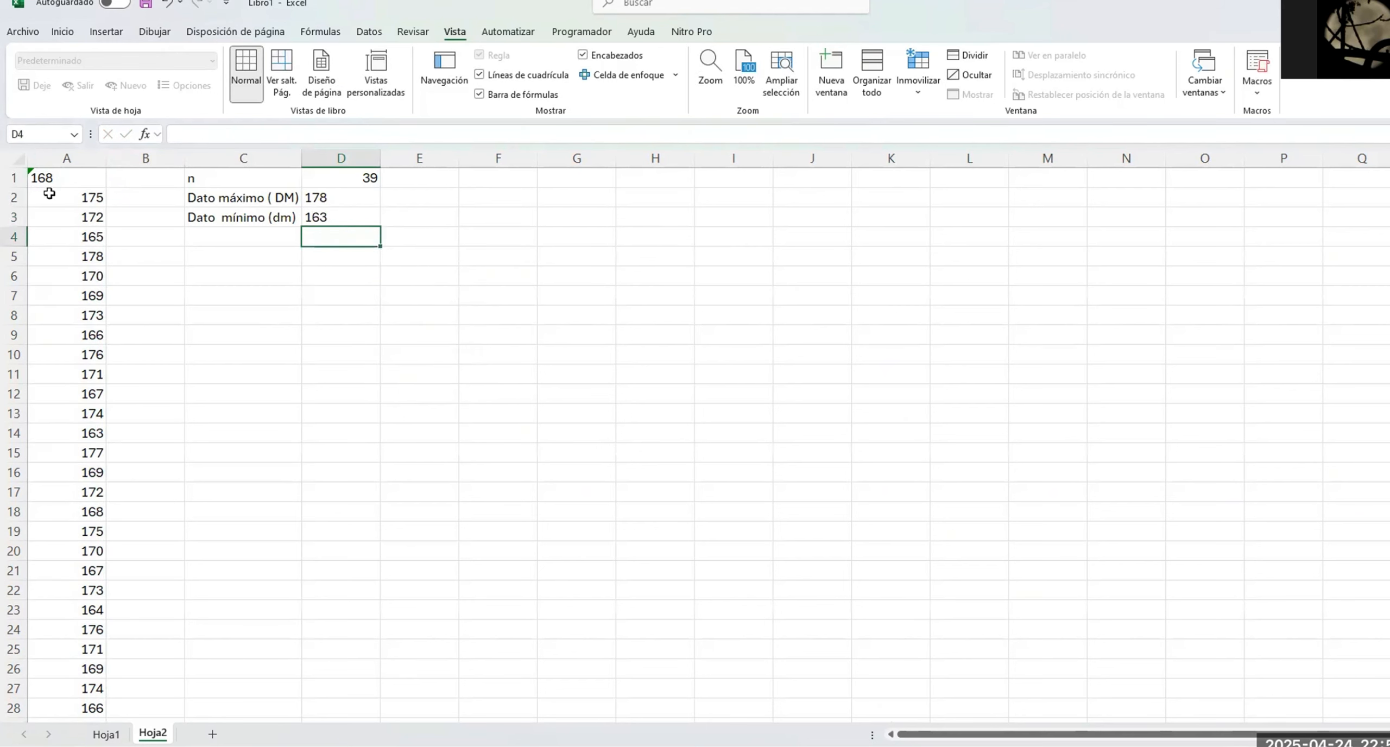
scroll(64, 556, "down", 6)
scroll(64, 555, "up", 6)
key("alt+Tab")
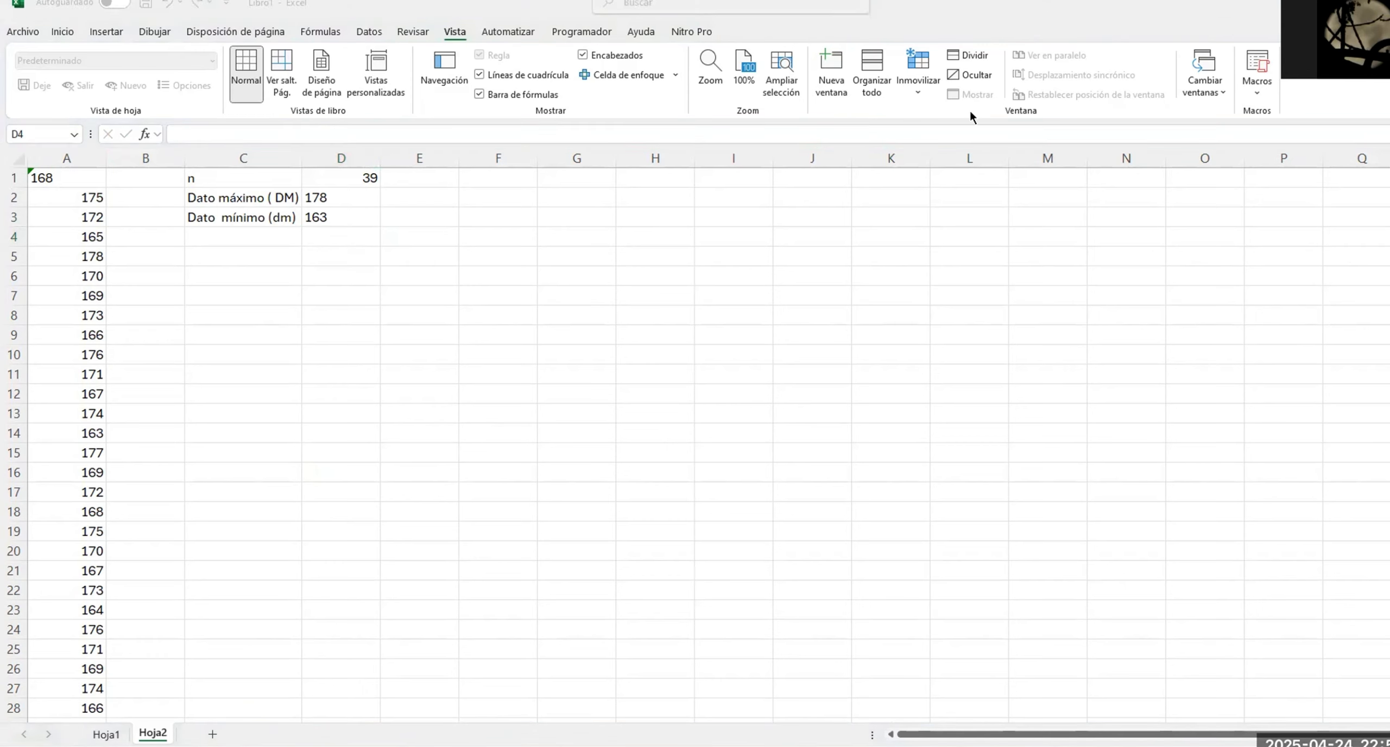
Enter the label "Rango (R)" in C4
left_click(234, 237)
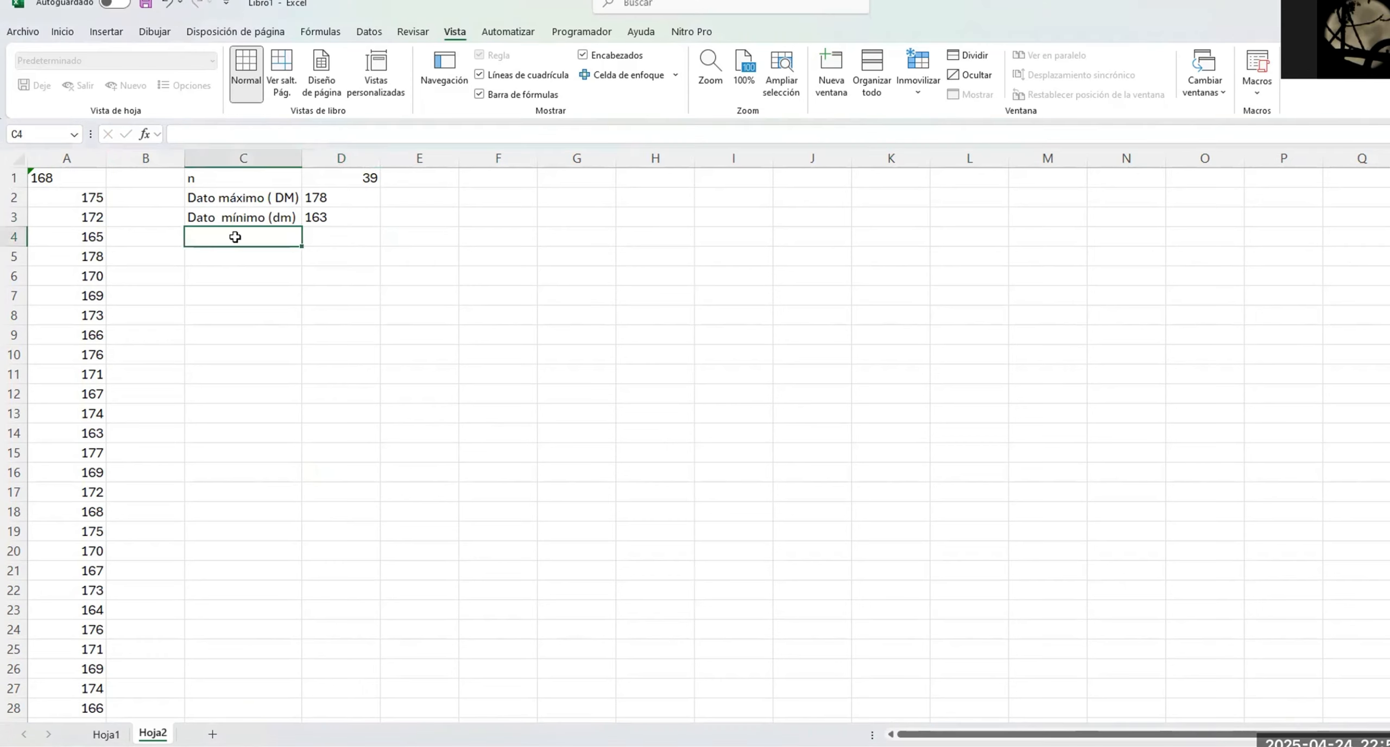
type("Rango (R")
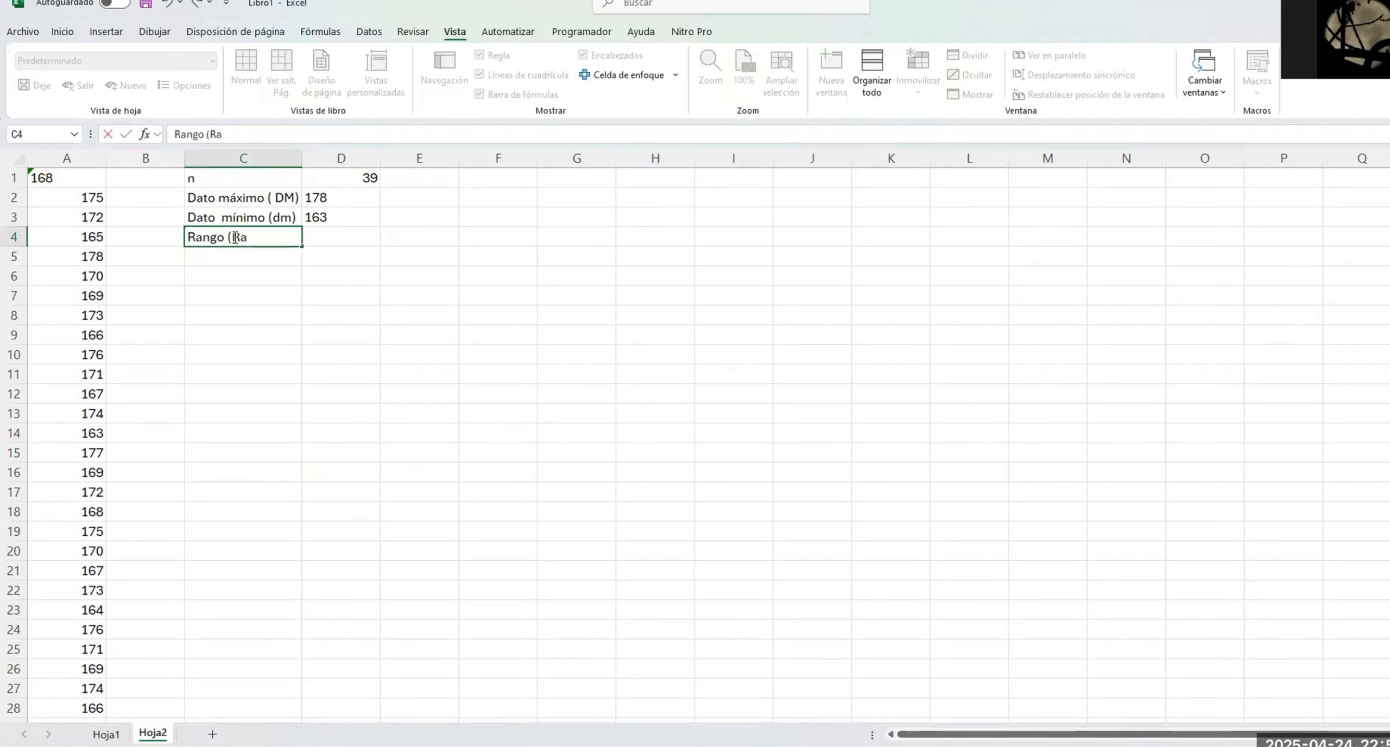
type(")")
key("Tab")
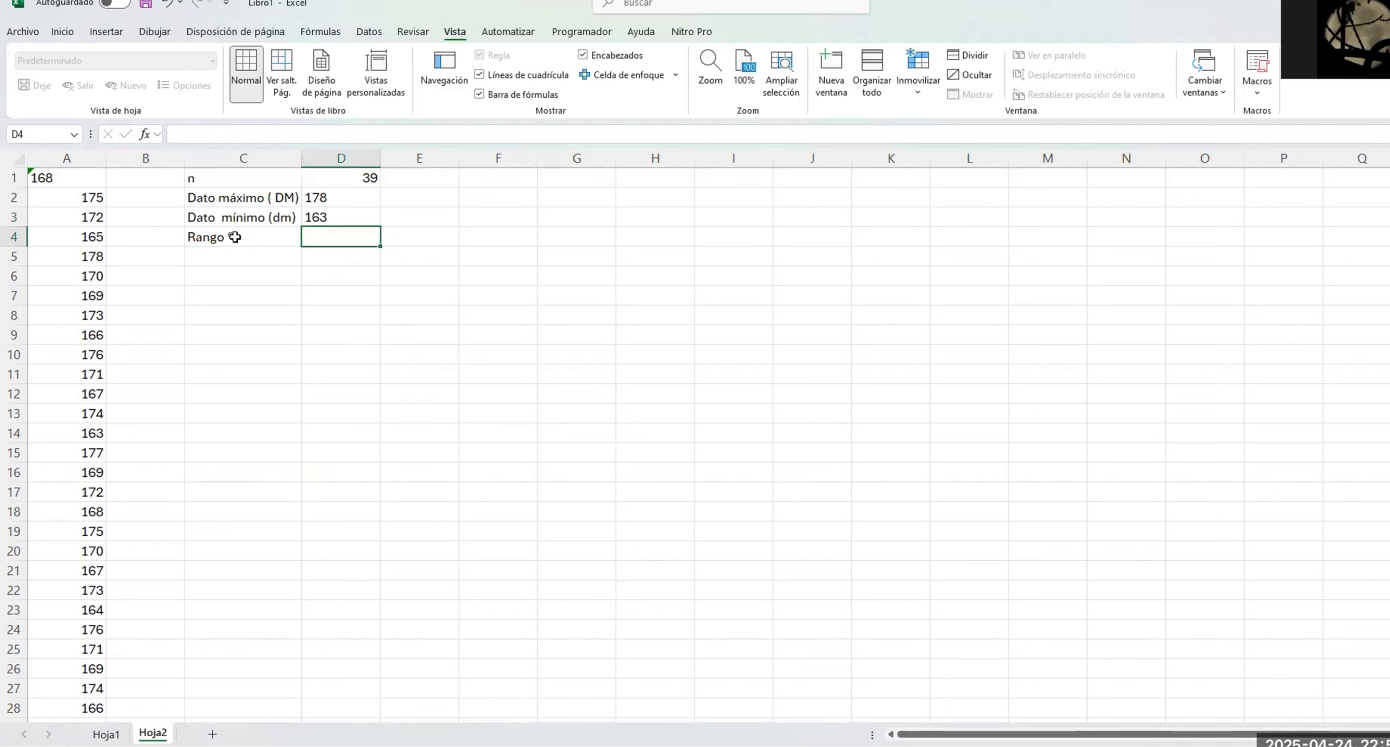
Calculate the range in D4 by subtracting the minimum from the maximum with the formula =D2-D3
type("=")
key("Up")
key("Up")
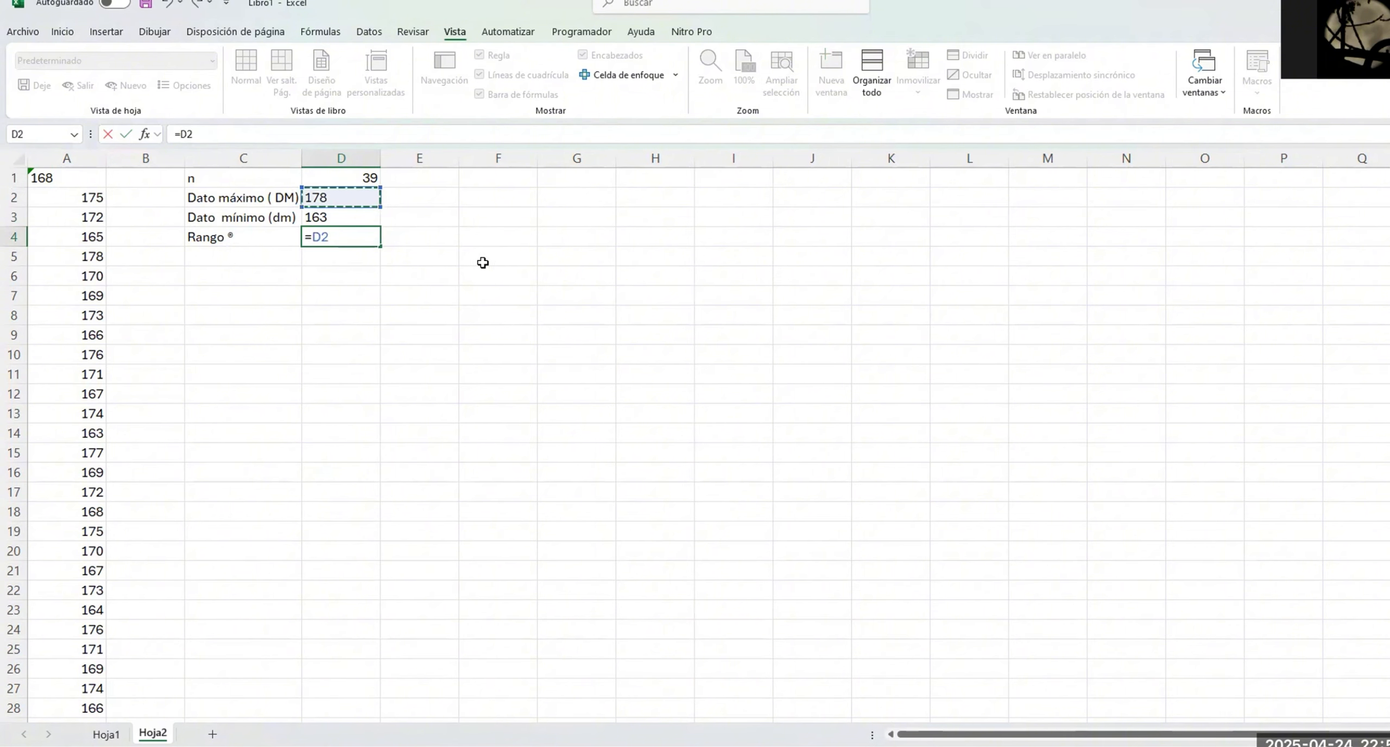
type("-")
left_click(363, 217)
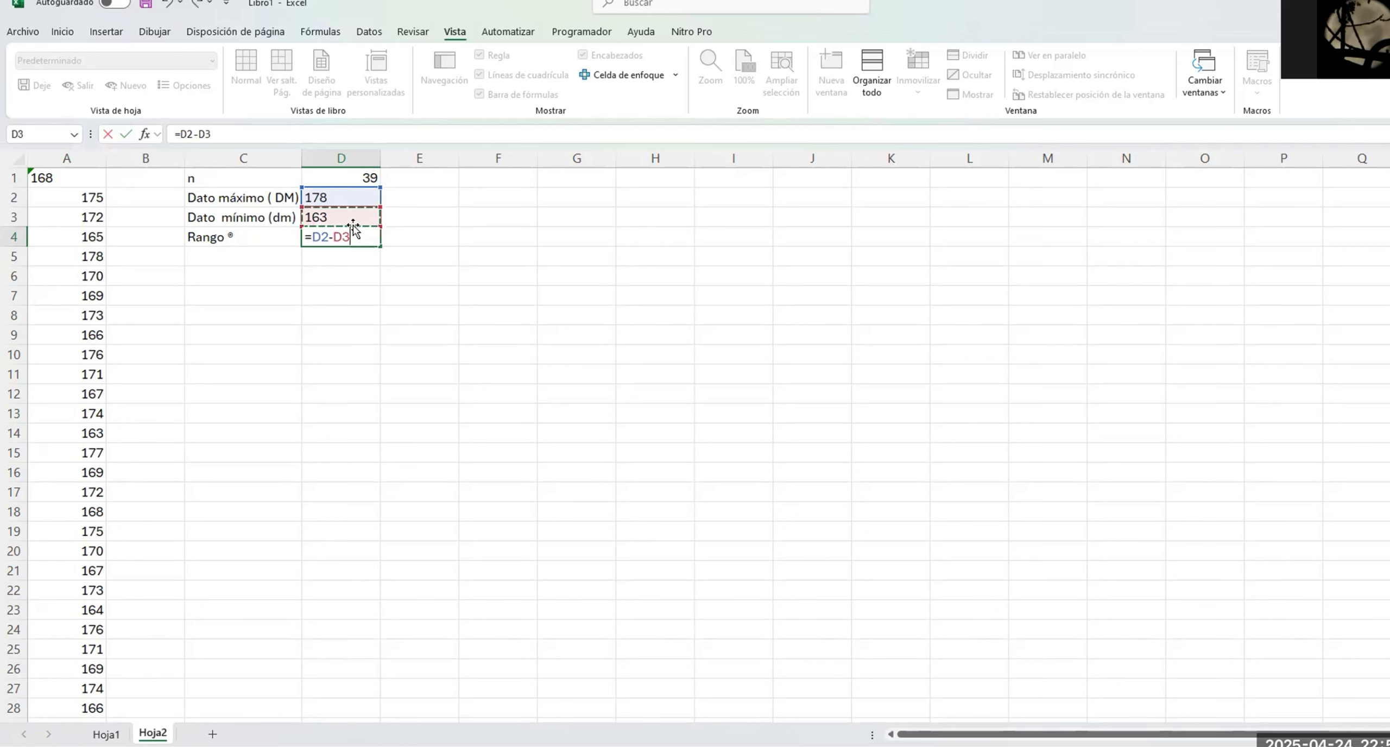
key("Return")
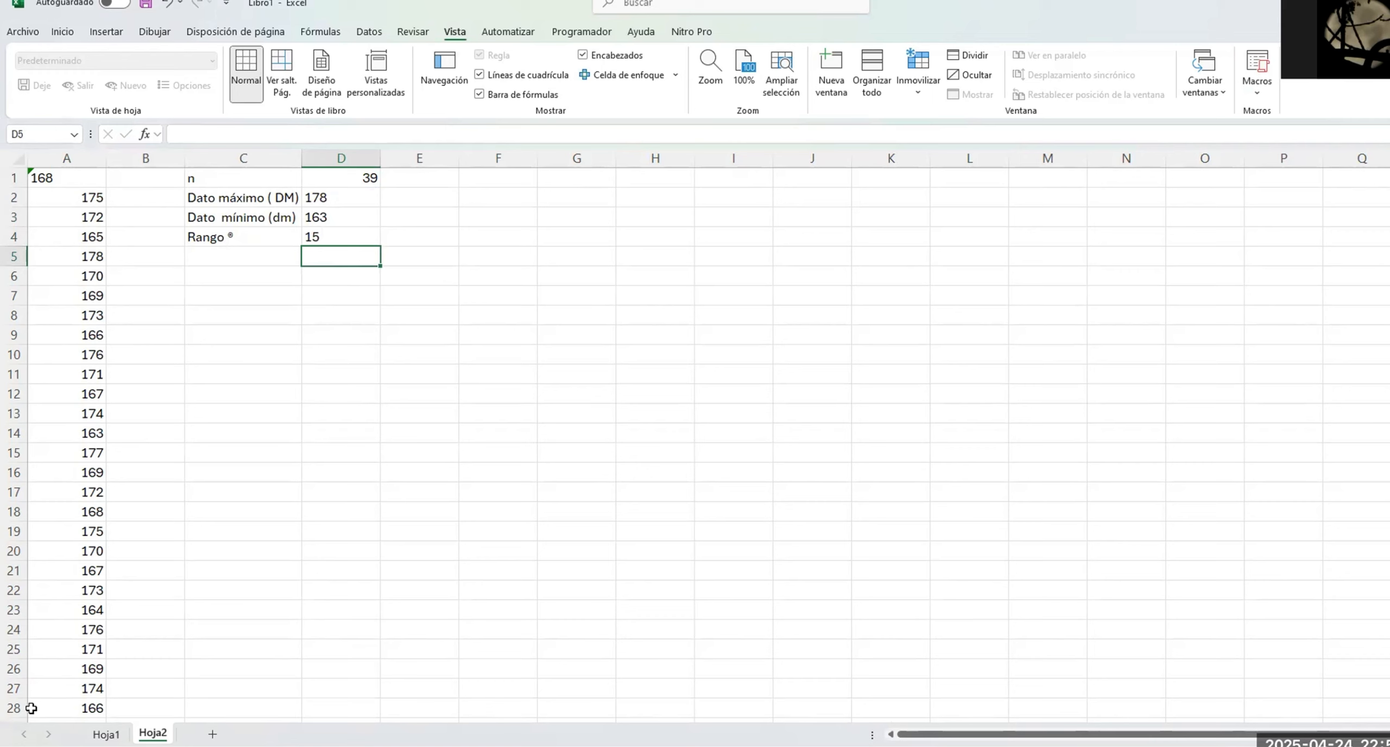
Handwrite the red annotation "R = DM - dm" over the empty cells beside the summary values
mouse_move(516, 203)
left_mouse_down()
mouse_move(511, 239)
mouse_move(541, 205)
mouse_move(540, 235)
mouse_move(575, 217)
mouse_move(574, 234)
mouse_move(619, 220)
mouse_move(597, 209)
left_mouse_up()
mouse_move(628, 235)
left_mouse_down()
mouse_move(636, 213)
mouse_move(666, 235)
mouse_move(784, 216)
mouse_move(779, 239)
left_mouse_up()
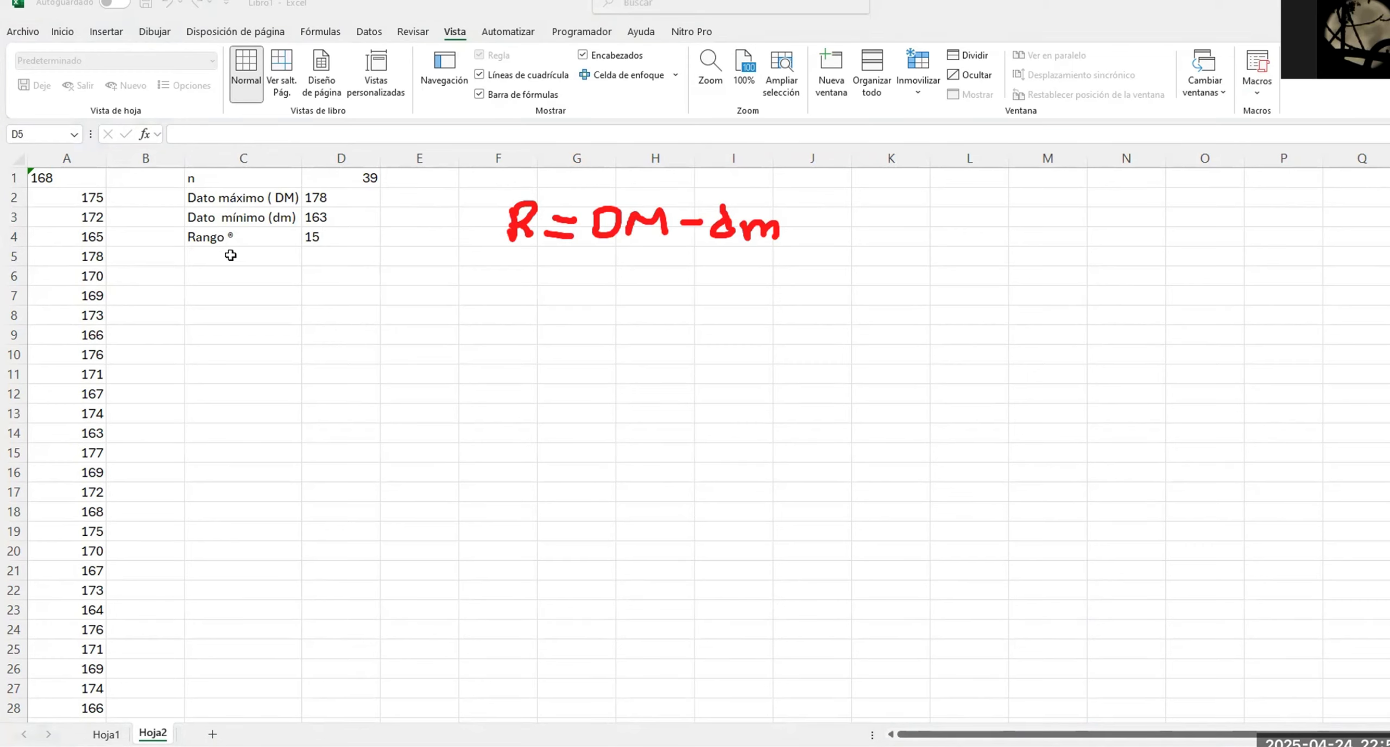
Replace the range label in C4 with "R" and enter the label "K" in C5
double_click(233, 237)
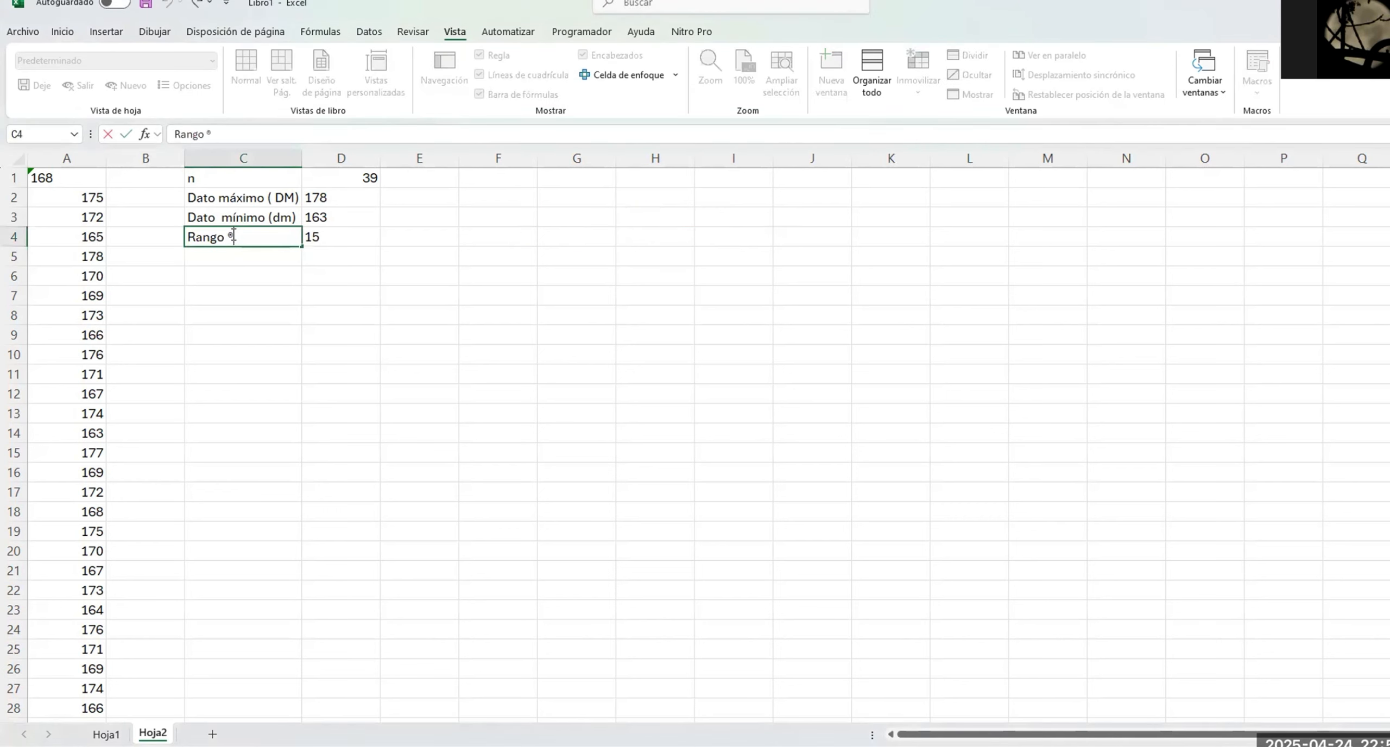
left_click(213, 134)
key("BackSpace")
key("BackSpace")
key("BackSpace")
key("BackSpace")
key("BackSpace")
type("R")
key("Return")
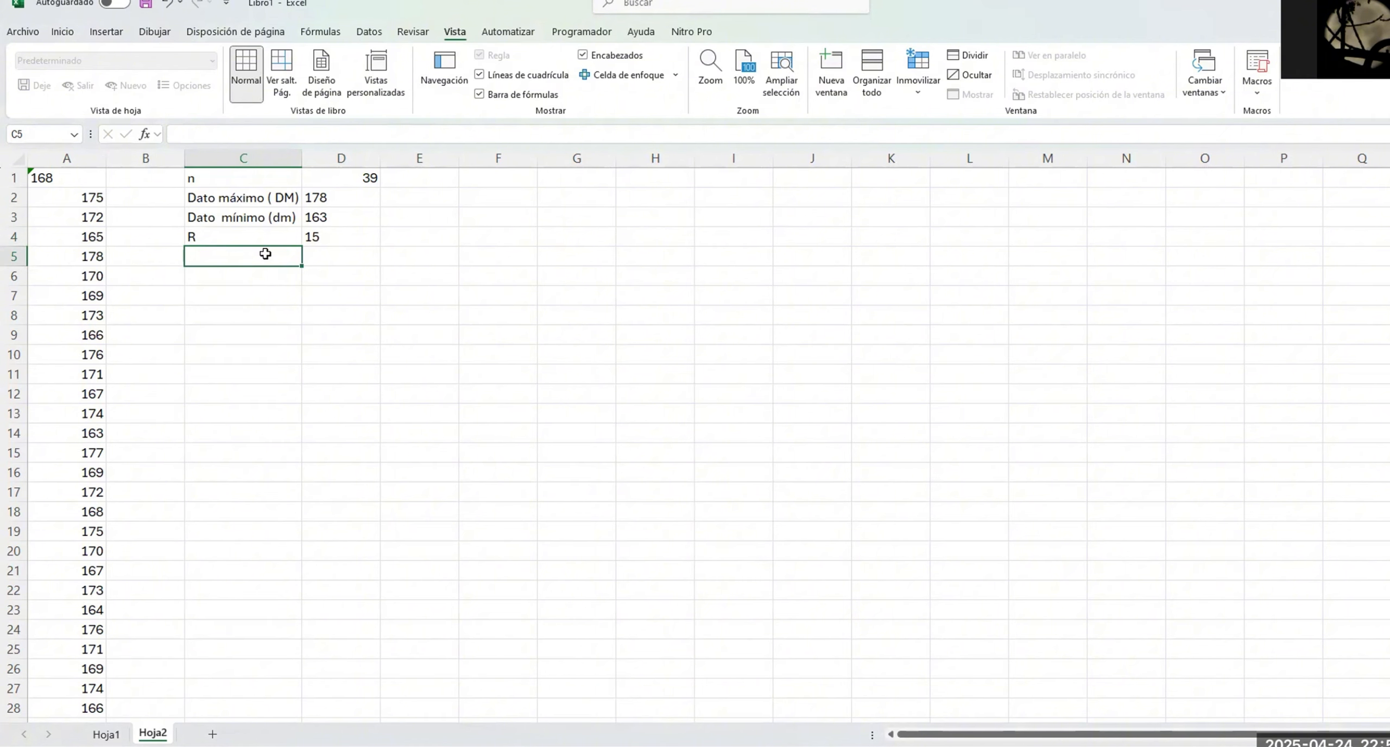
key("Return")
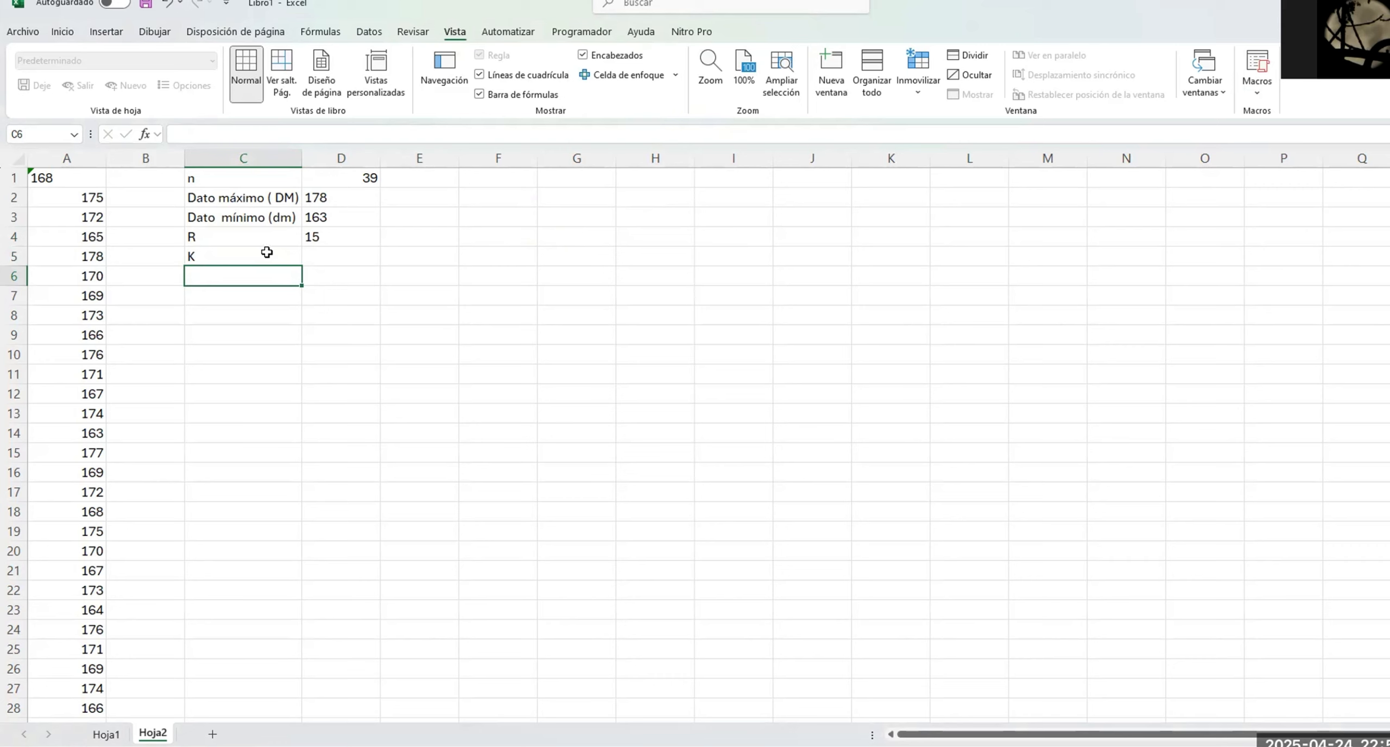
Write the reference expression "1+3.33(LOG (n))" as plain text in E5, leaving D5 empty
left_click(351, 251)
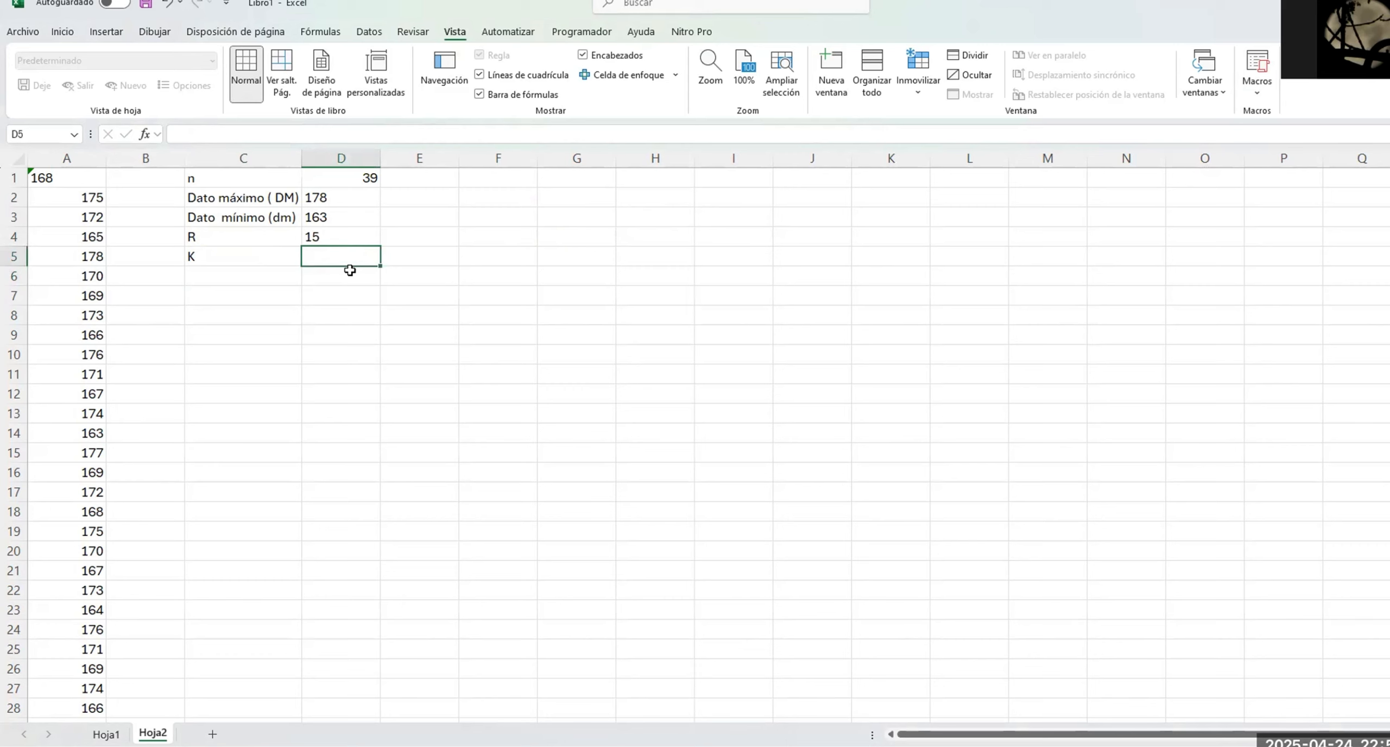
key("Right")
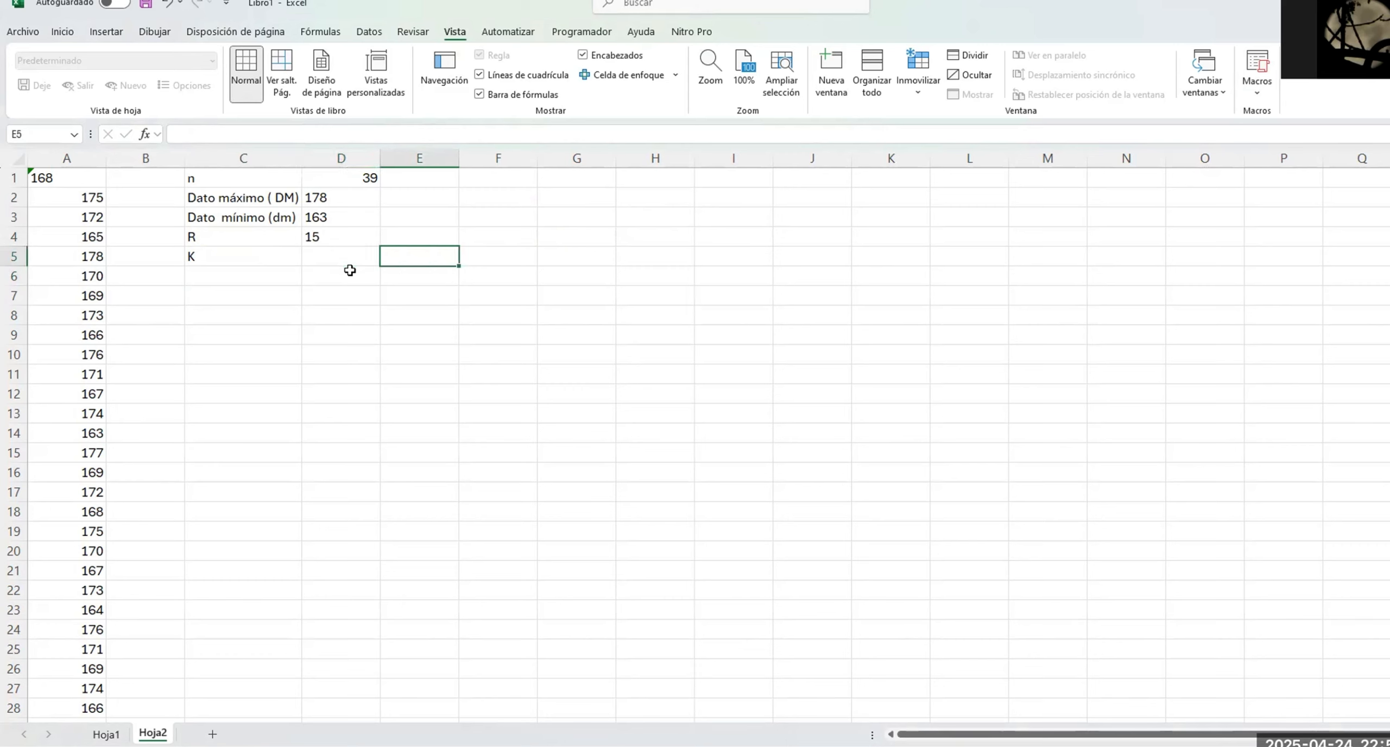
type("1+3")
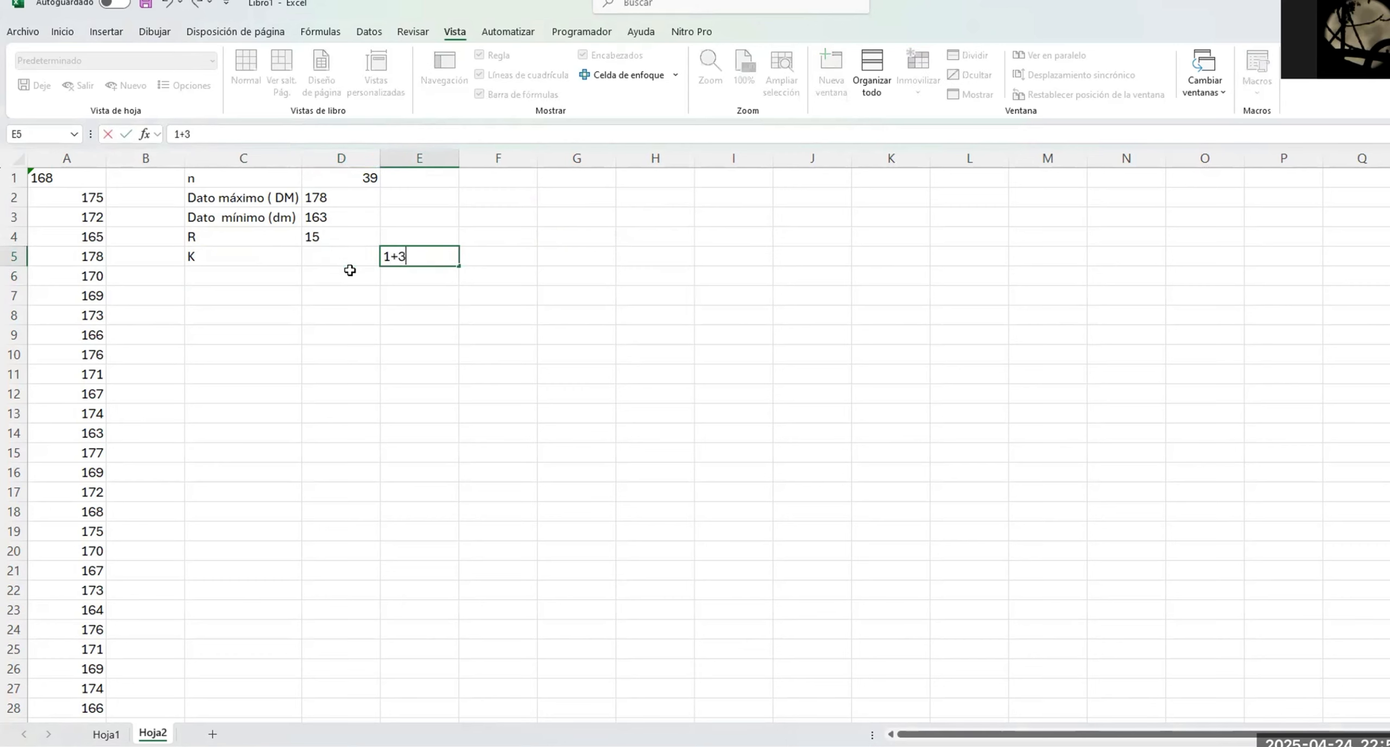
type(".333")
key("BackSpace")
type("(LOG")
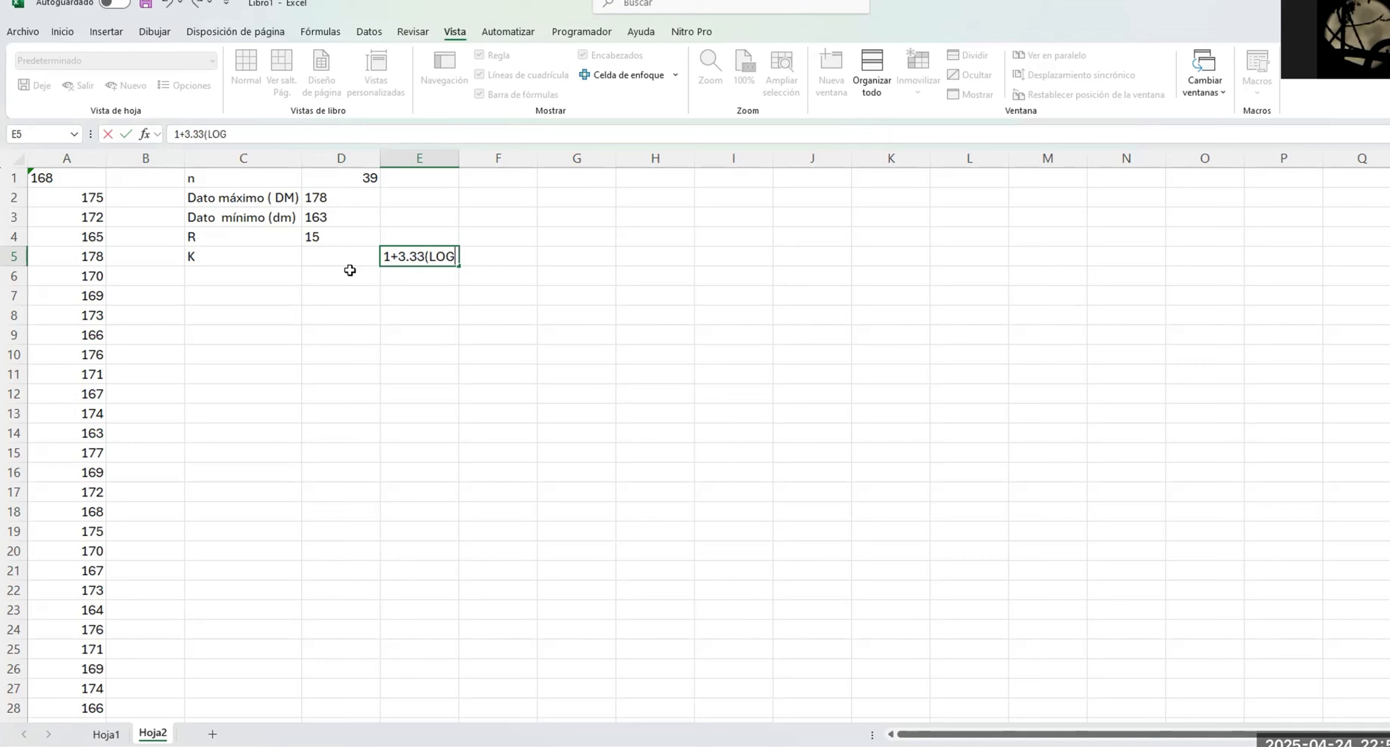
type(" (n))")
key("Return")
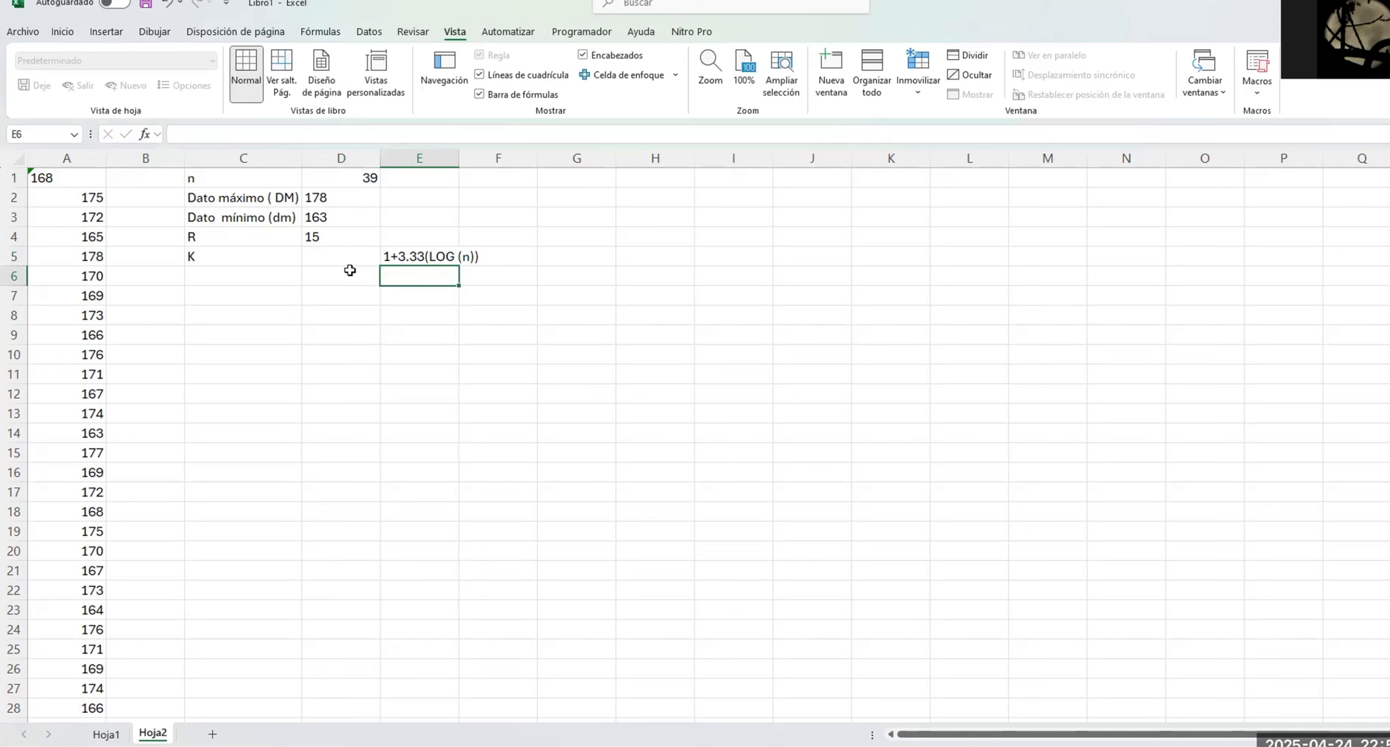
Calculate K in D5 from the count in D1 with the formula =1+3.33*(LOG(D1))
key("Left")
key("Up")
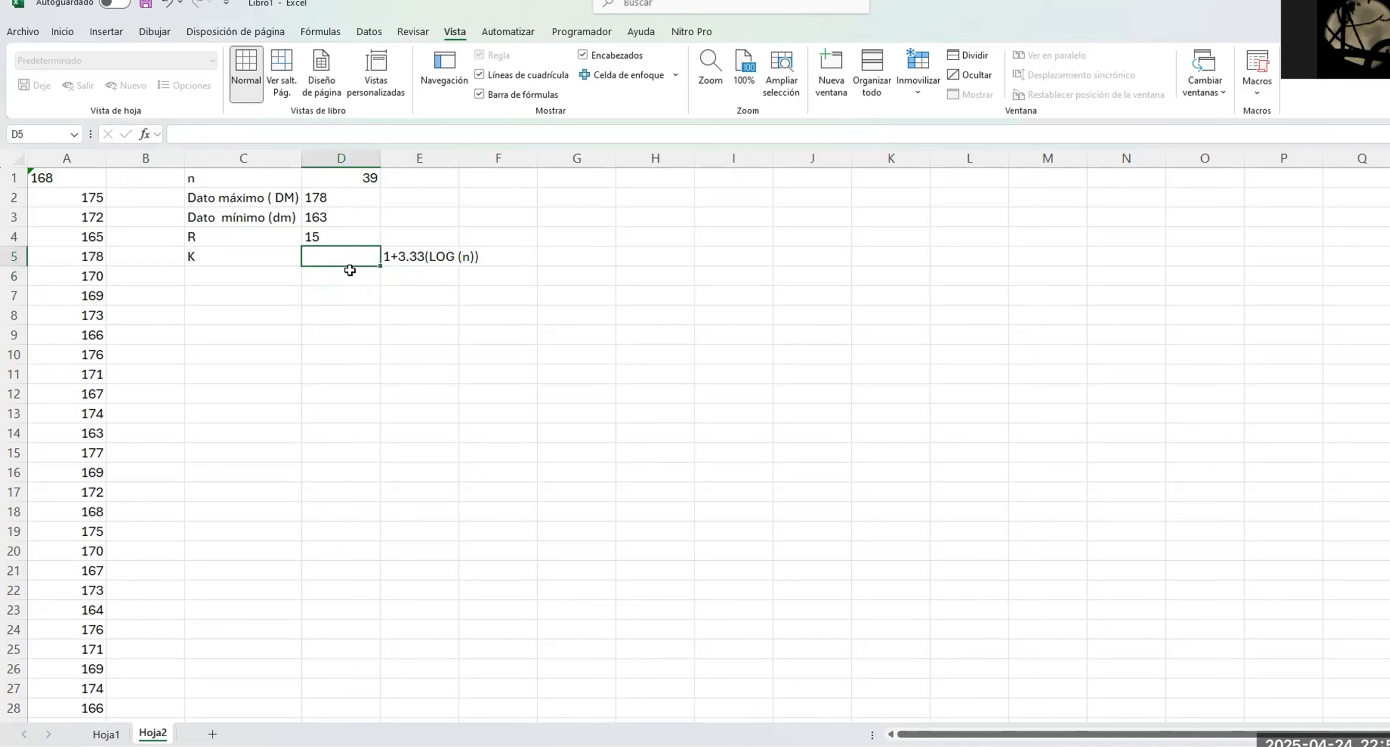
type("=")
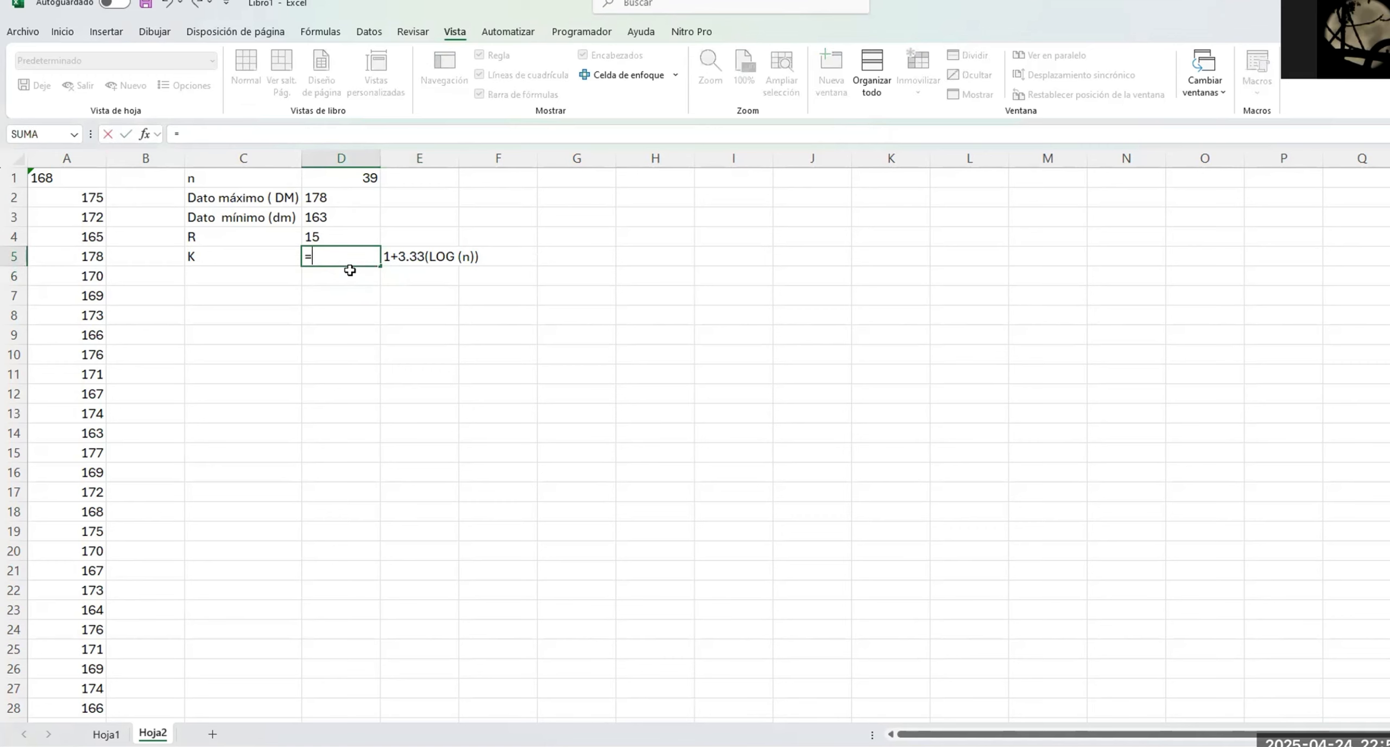
type("1+3.33*(log")
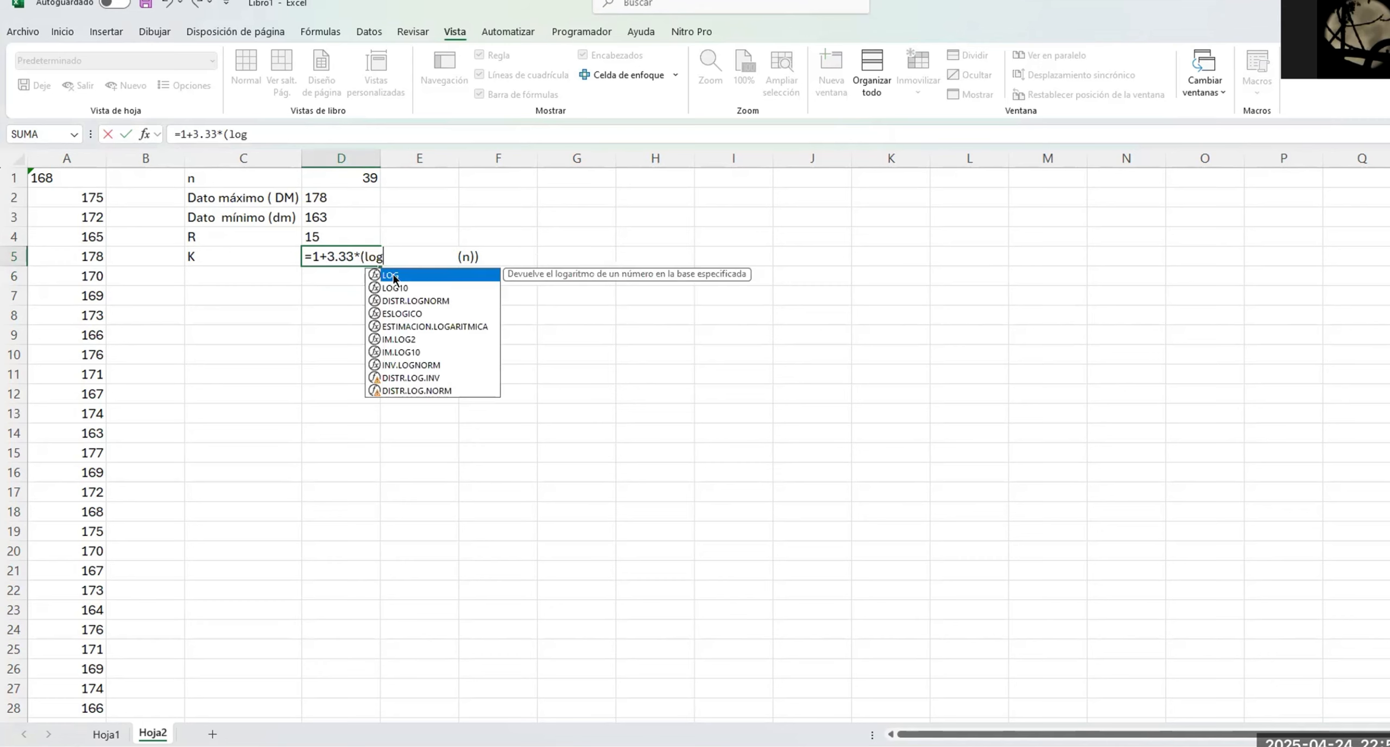
key("Tab")
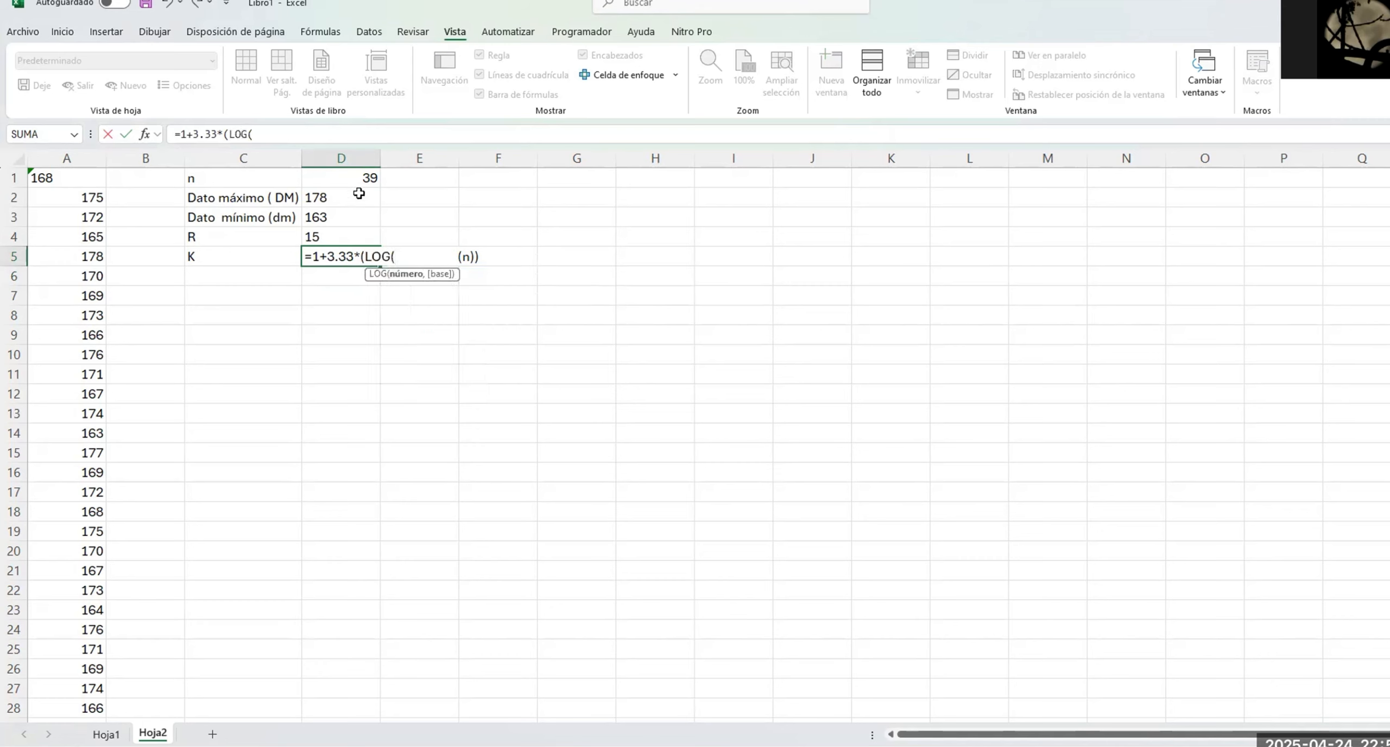
left_click(367, 177)
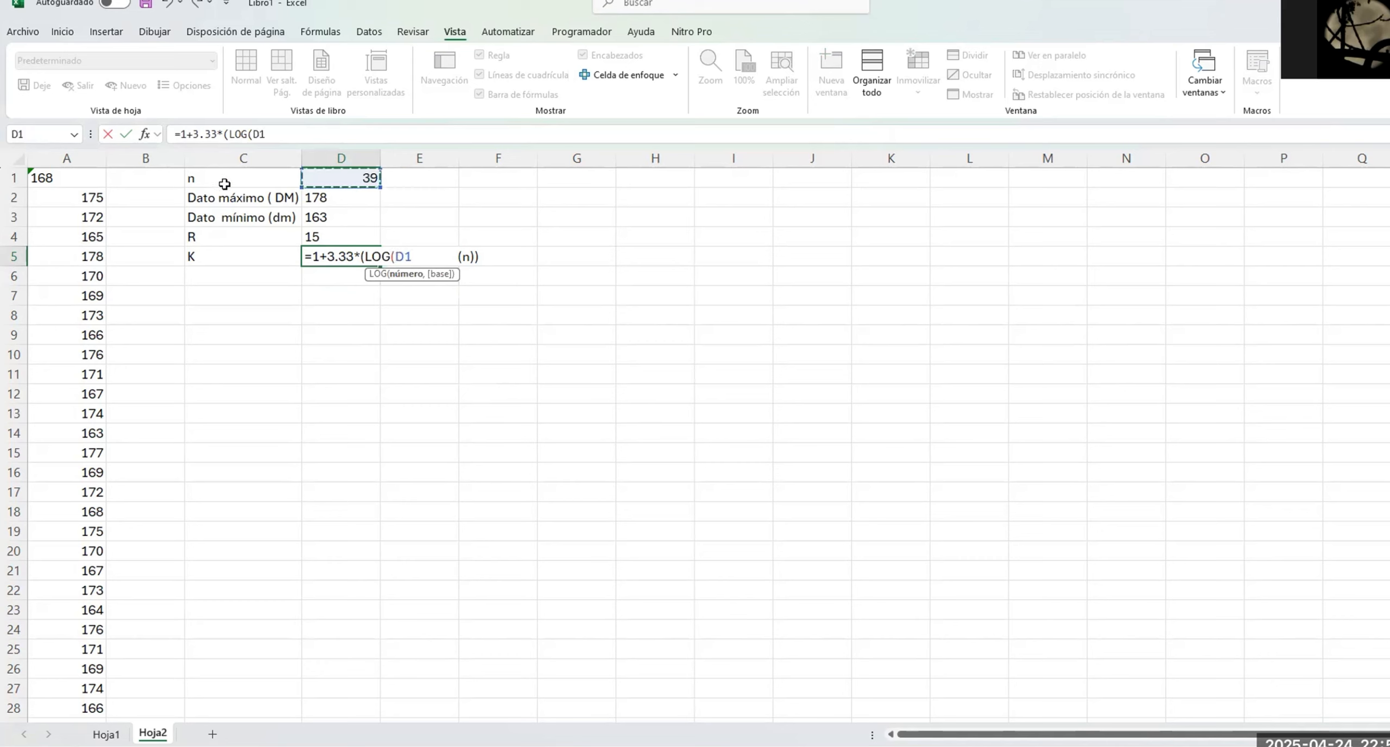
type("))")
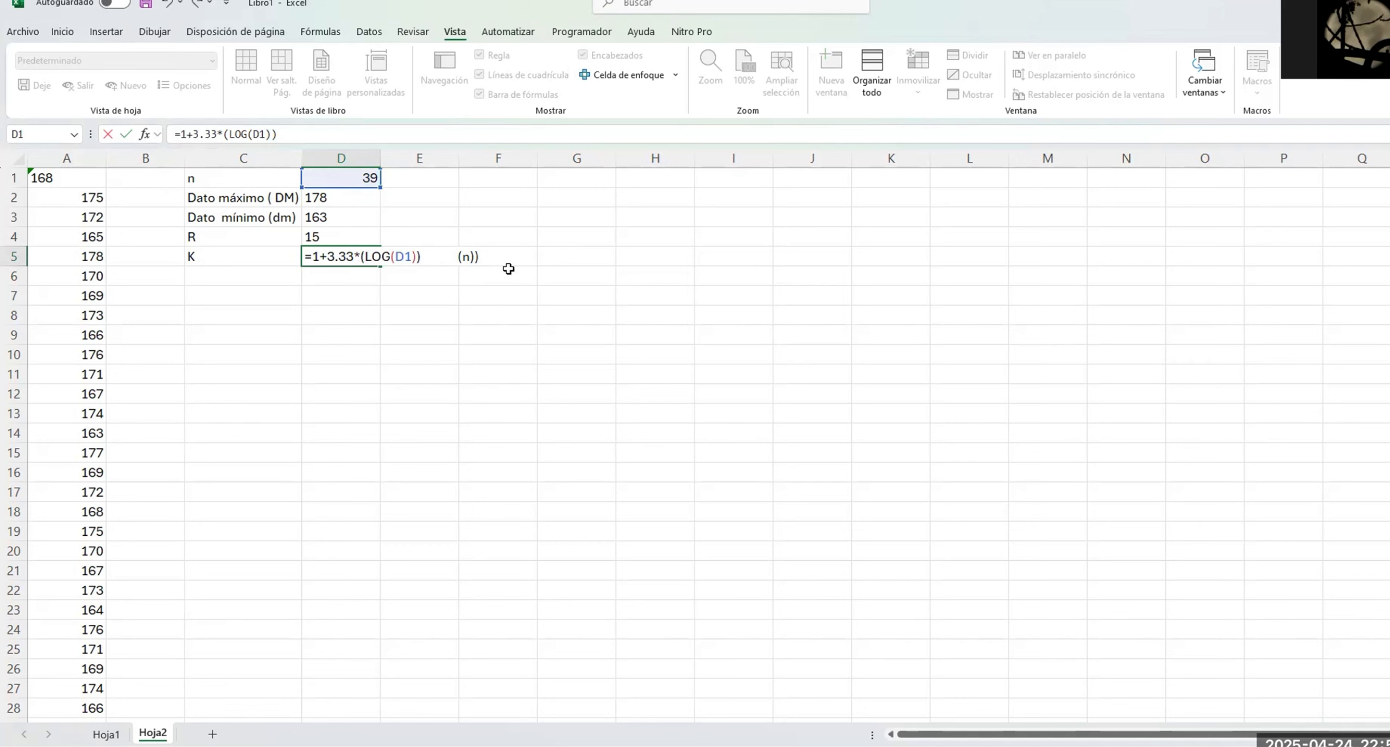
key("Return")
Move the reference expression text from E5 to H5
left_click(436, 256)
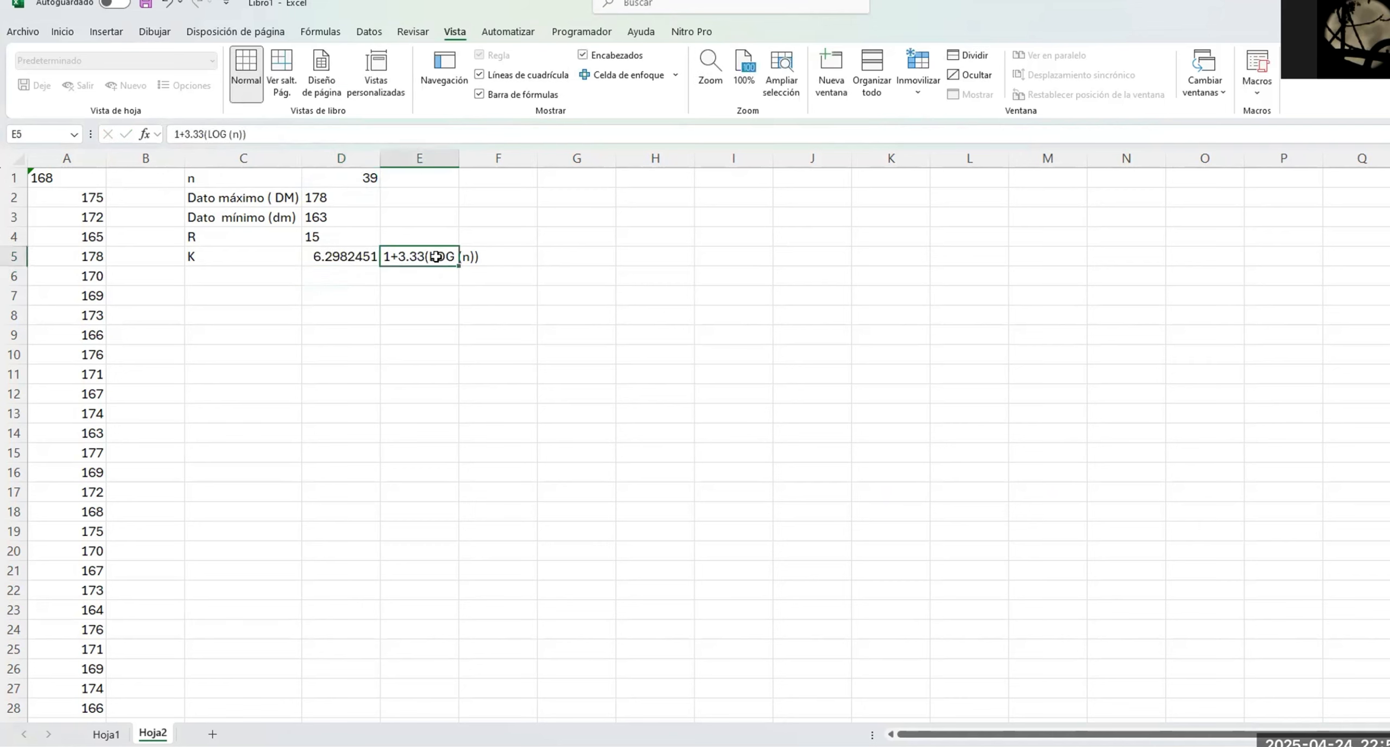
left_click_drag(436, 256, 656, 256)
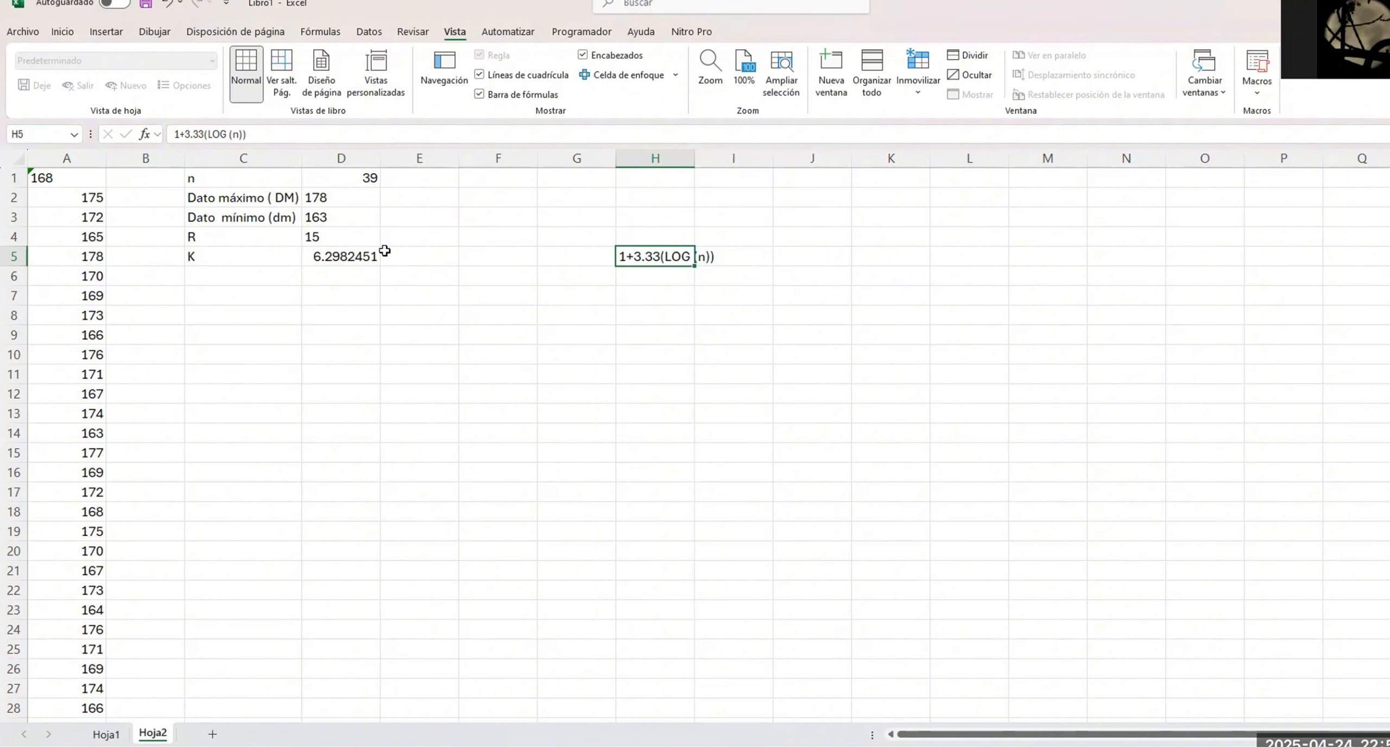
left_click(352, 257)
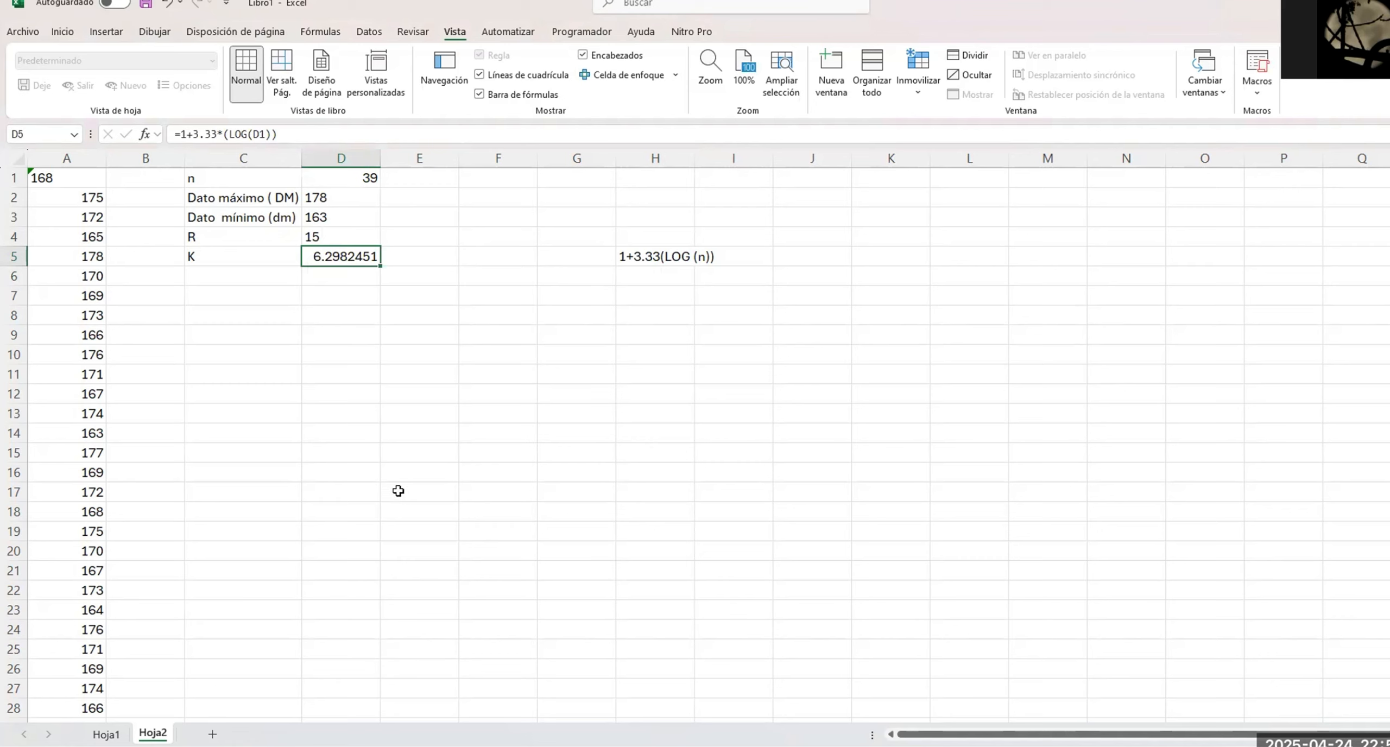
Enter the label "Número IMPAR" in F4
left_click(439, 257)
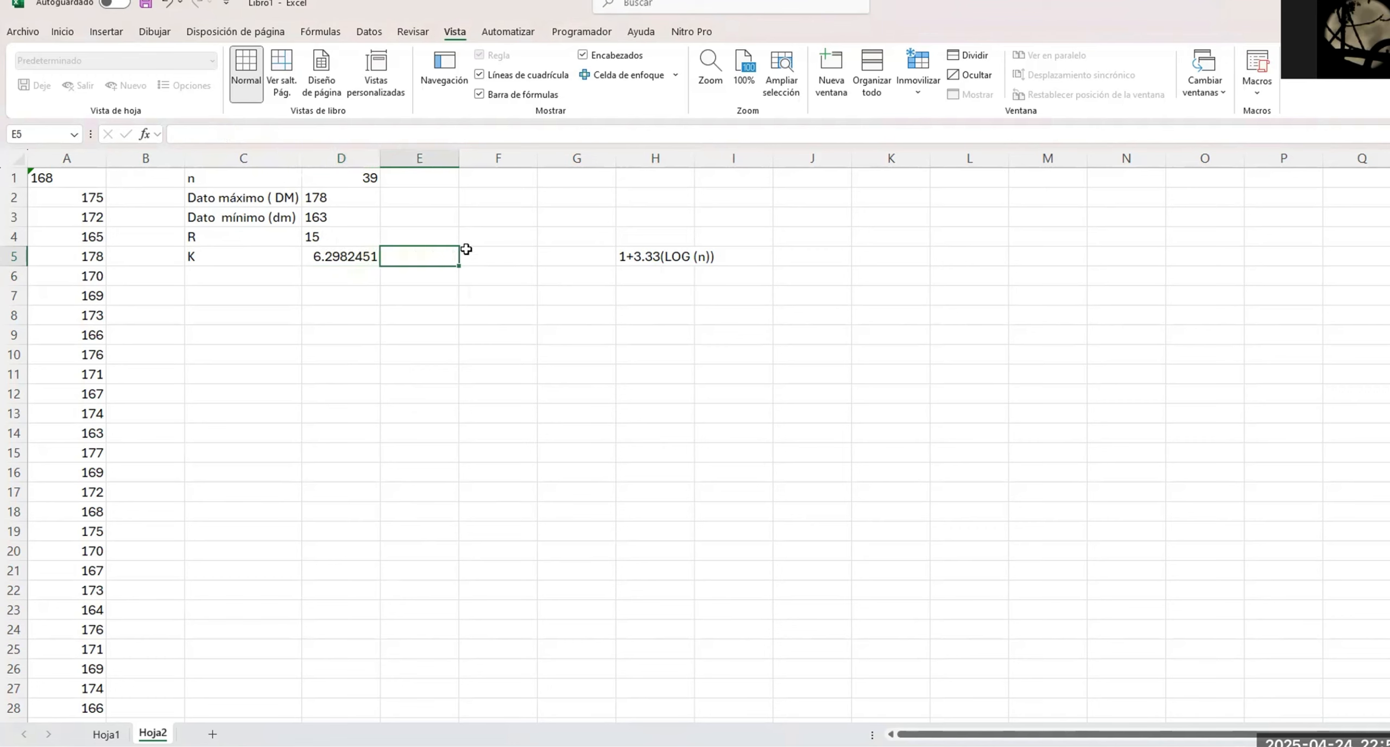
left_click(488, 238)
type("Número")
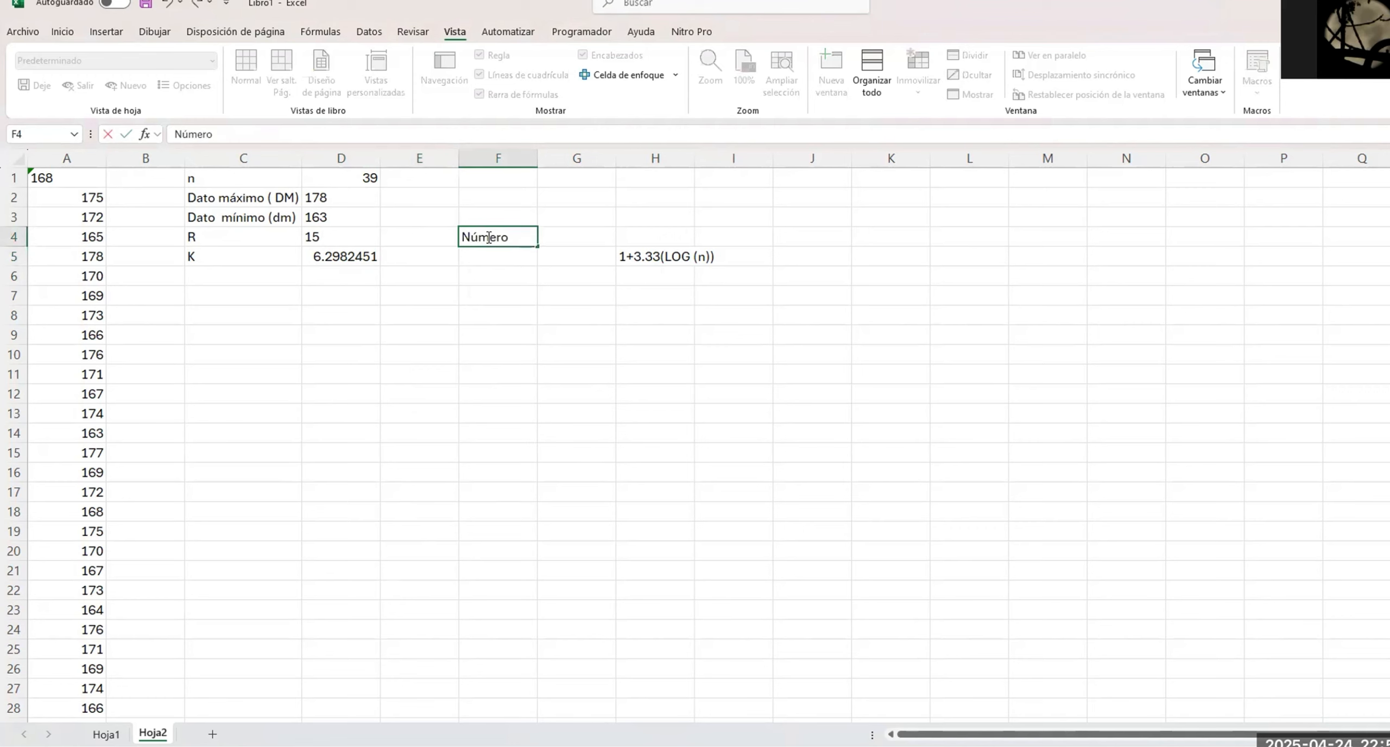
type(" IMPAR")
key("Return")
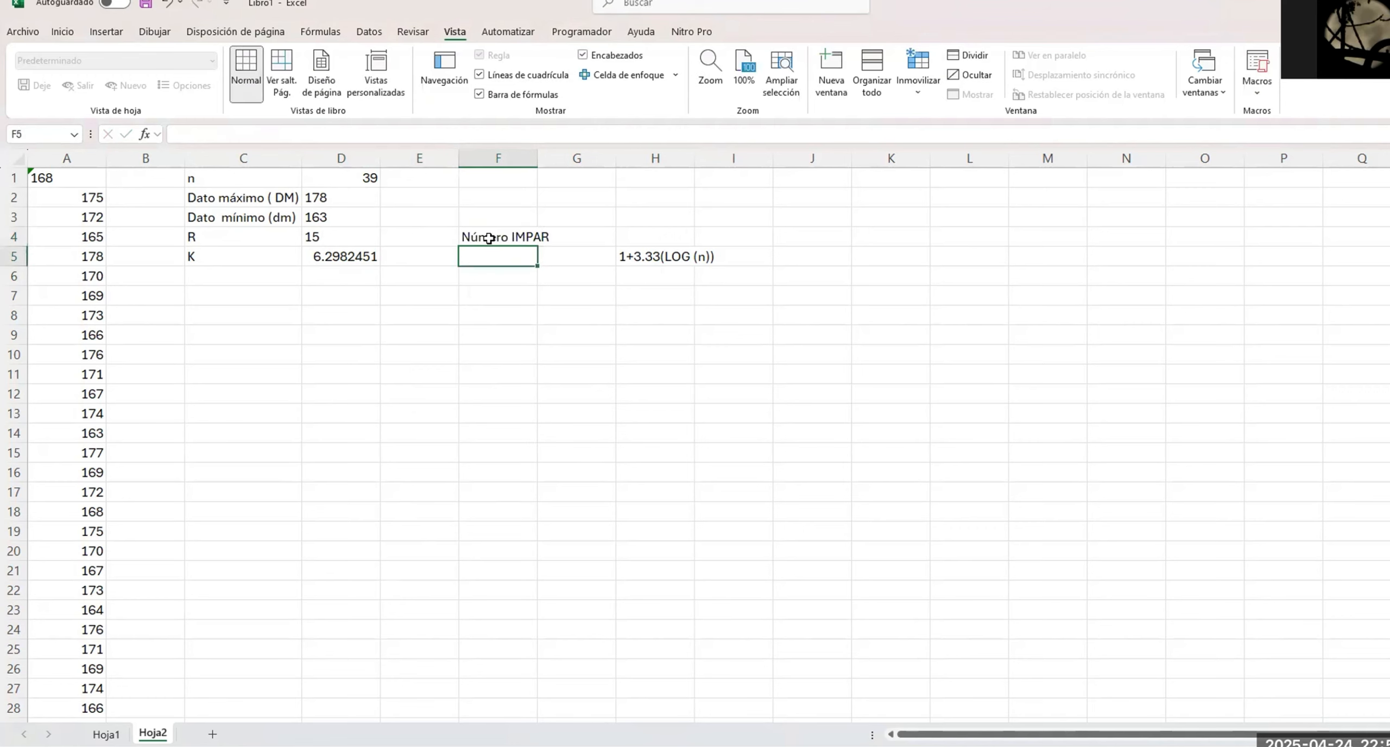
Round the K value in D5 to an odd integer in F5 with the round-to-odd function
type("=")
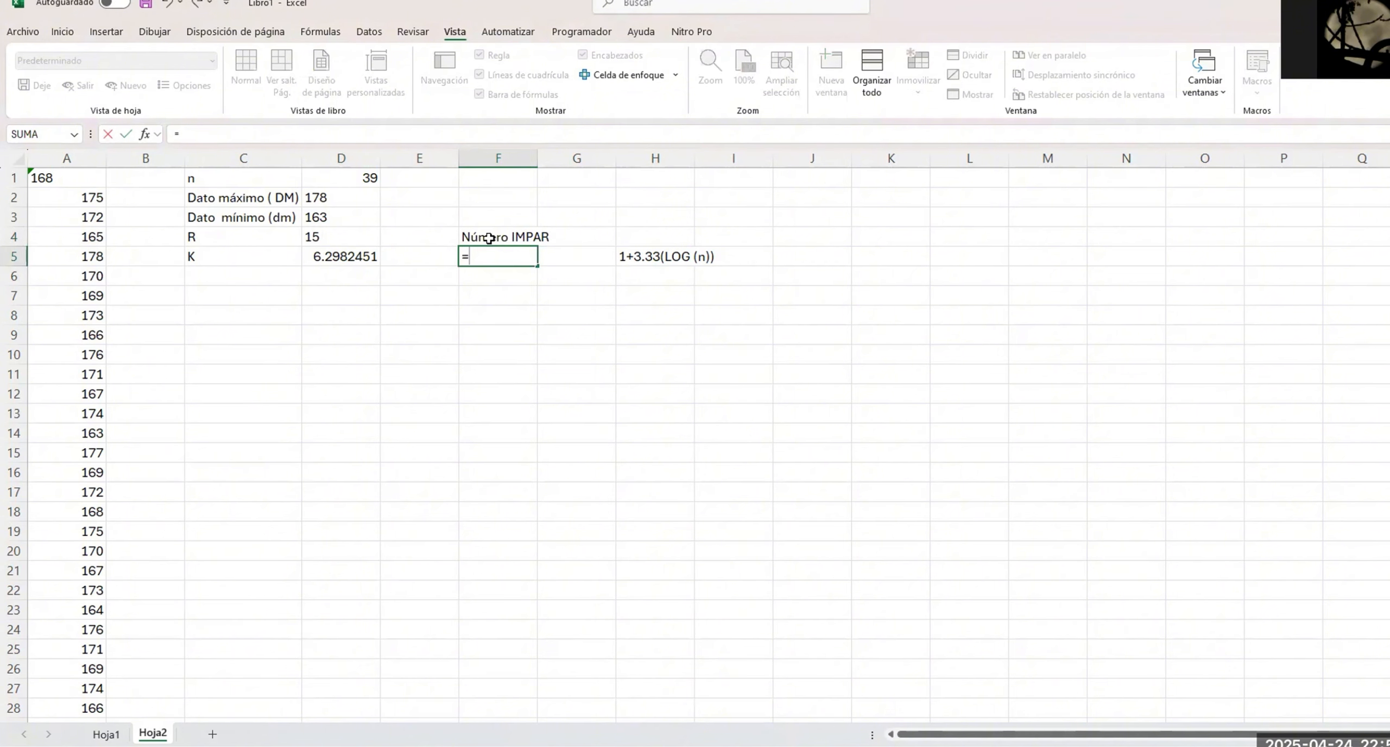
type("REND")
key("BackSpace")
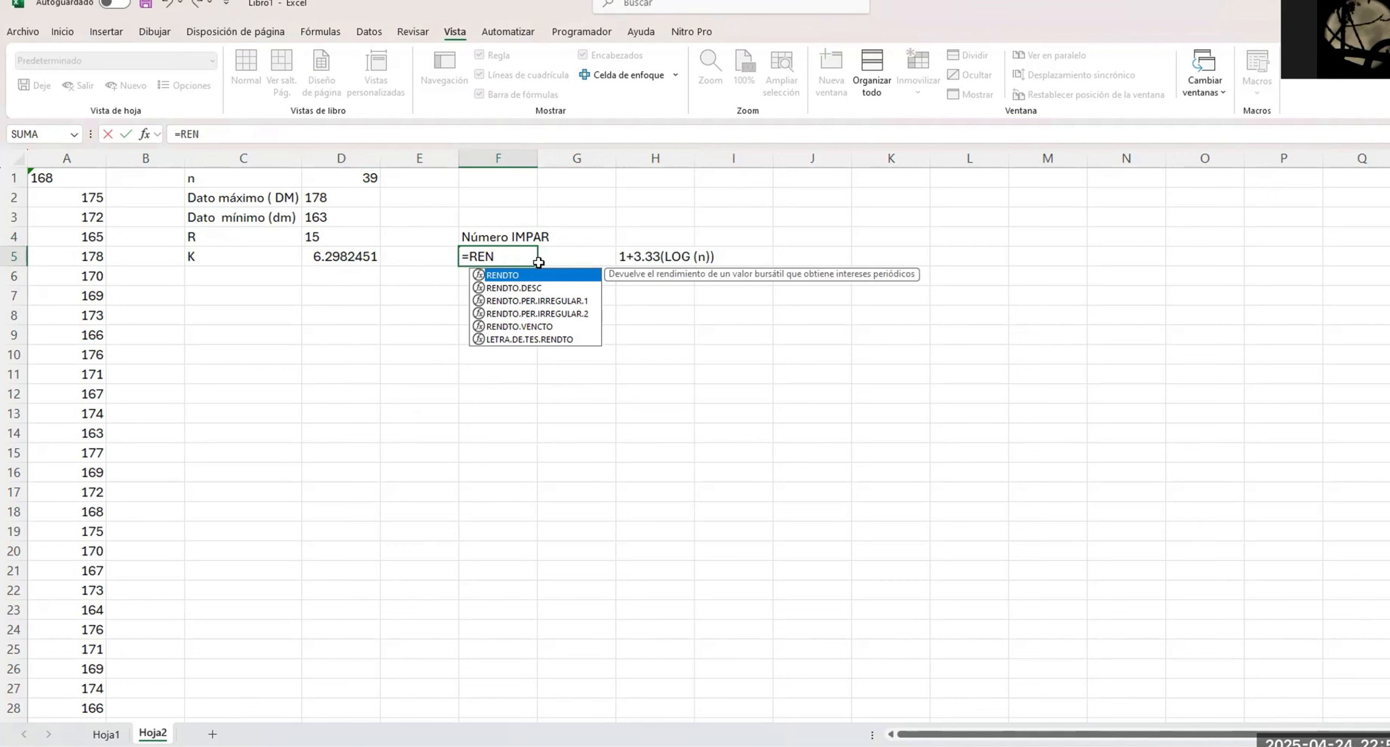
key("BackSpace")
type("DONDE")
double_click(548, 276)
left_click(315, 254)
key("Return")
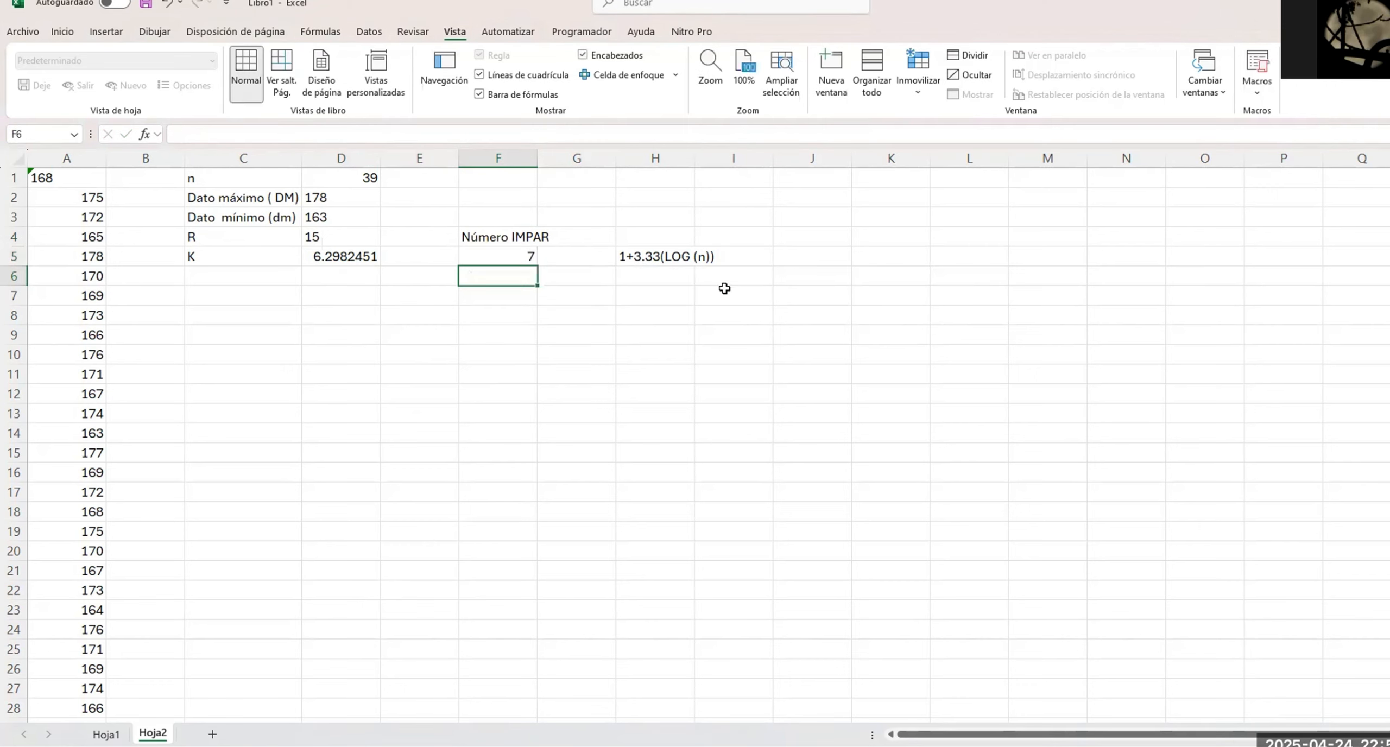
Clear the reference expression text from H5 and the empty cells around it
left_click(530, 260)
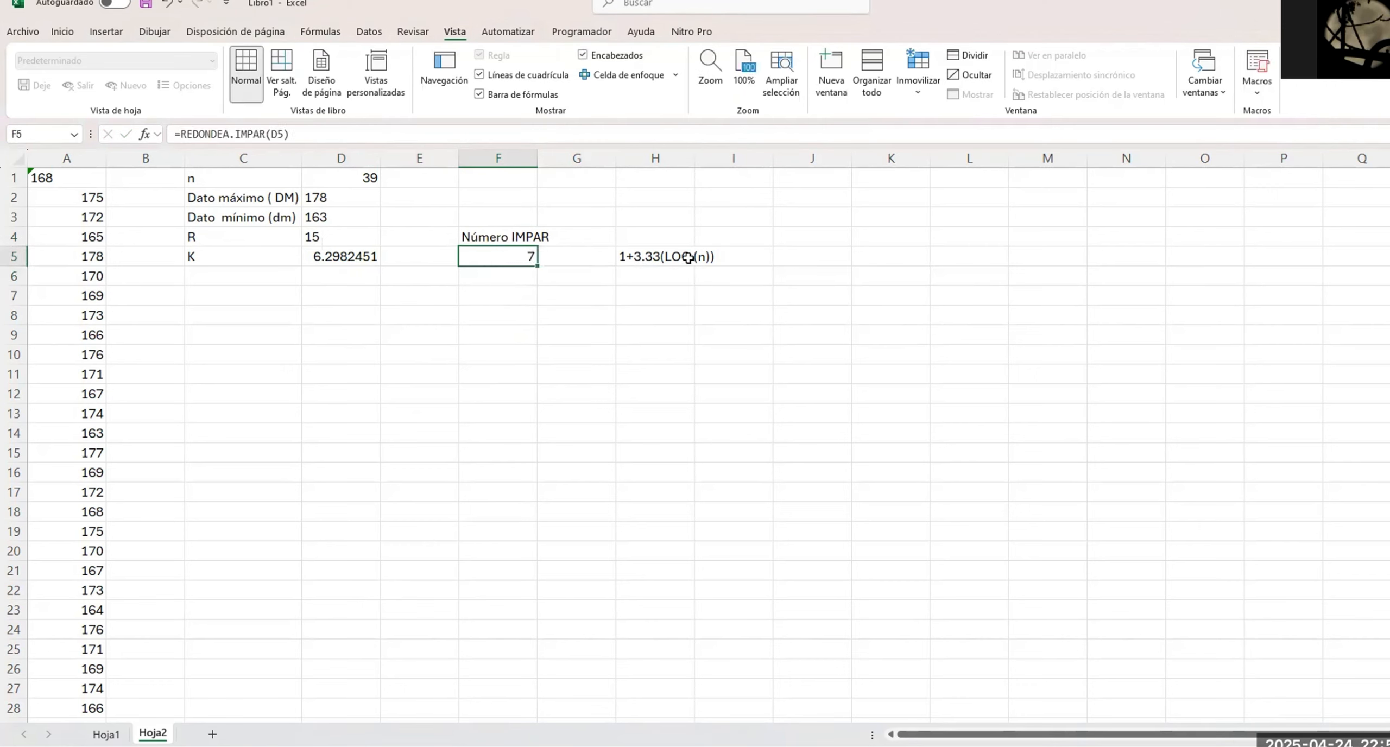
left_click_drag(620, 259, 956, 283)
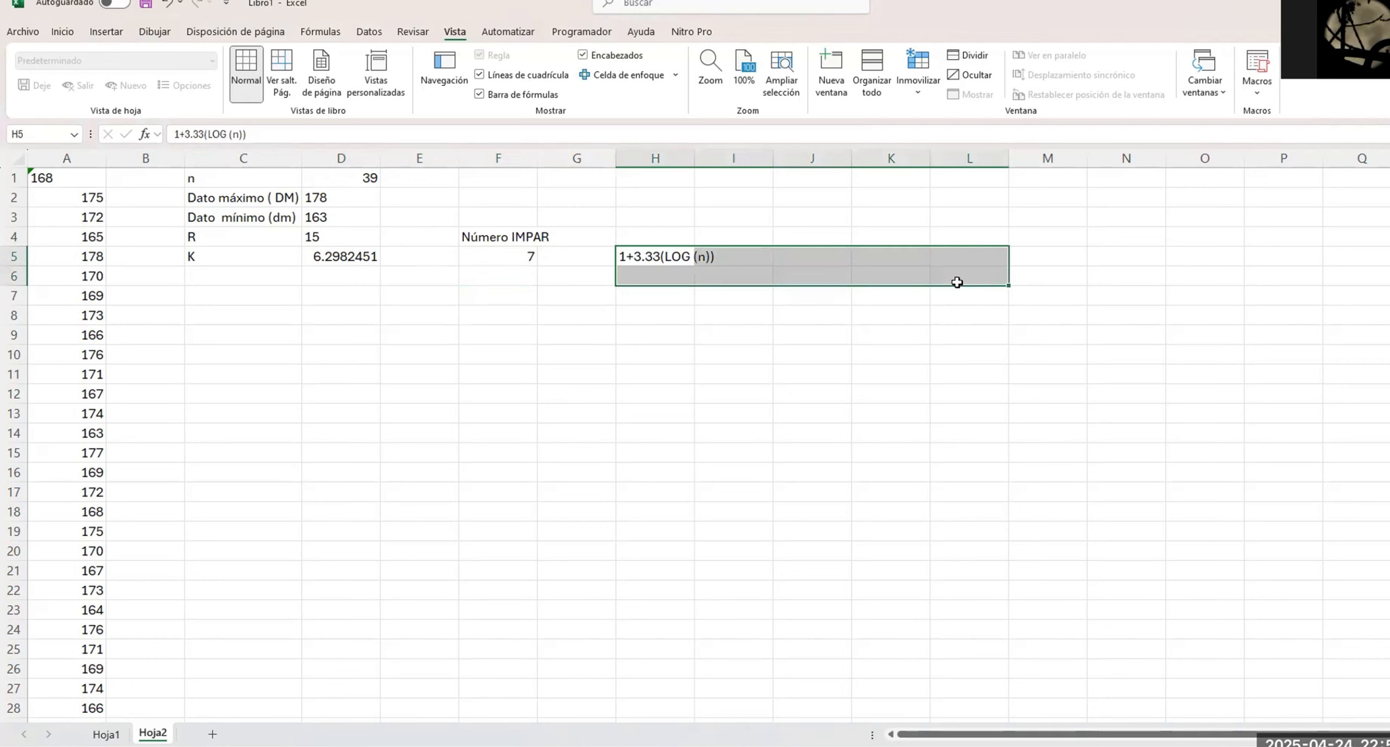
key("Delete")
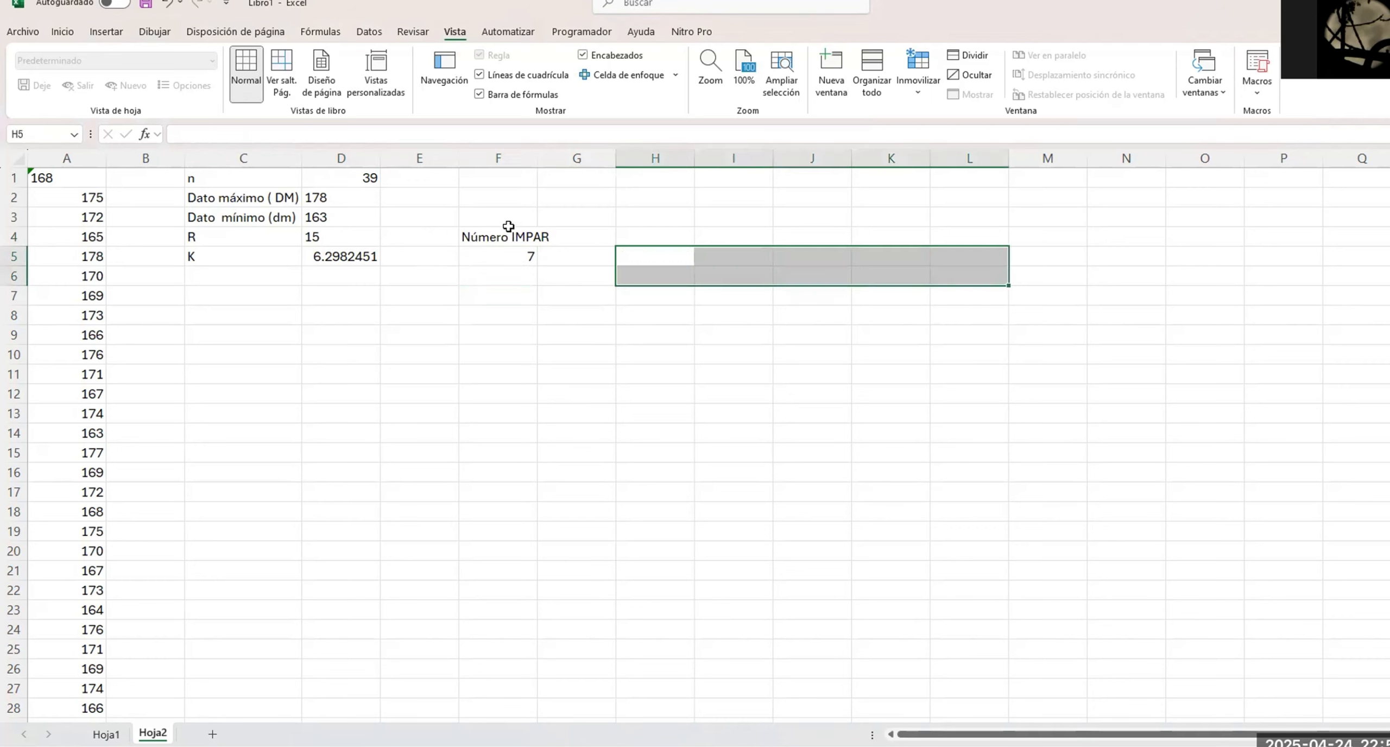
Enter the label "W" in C6 and the reference expression "R/K" in G6
left_click(206, 270)
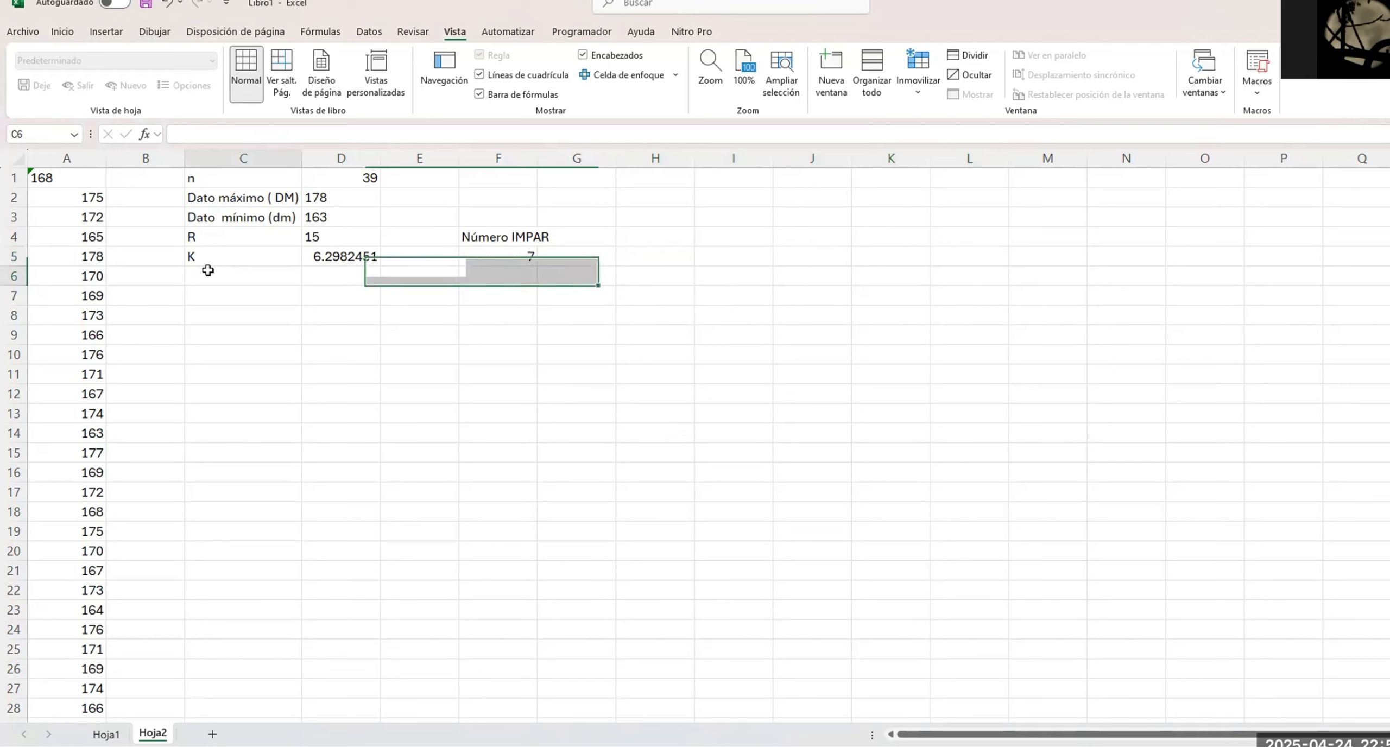
type("V")
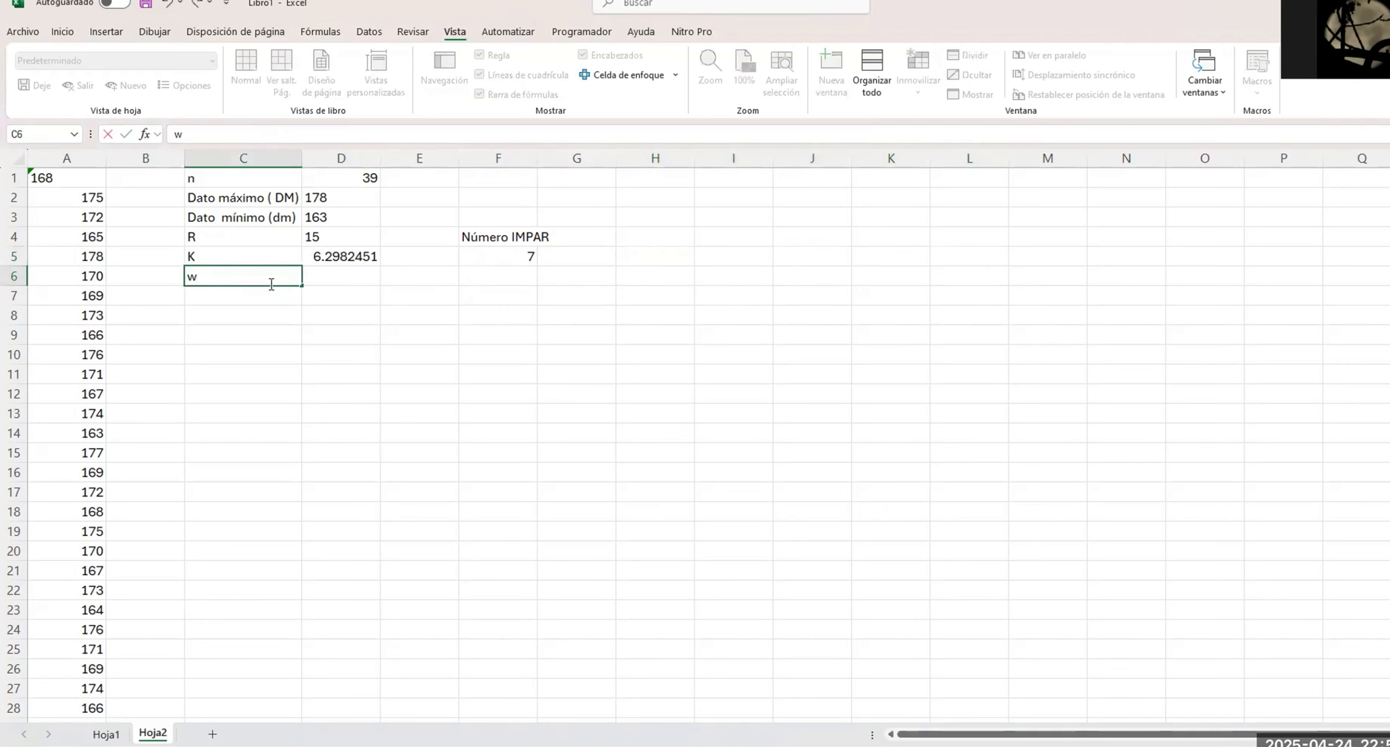
key("BackSpace")
type("W")
left_click(374, 285)
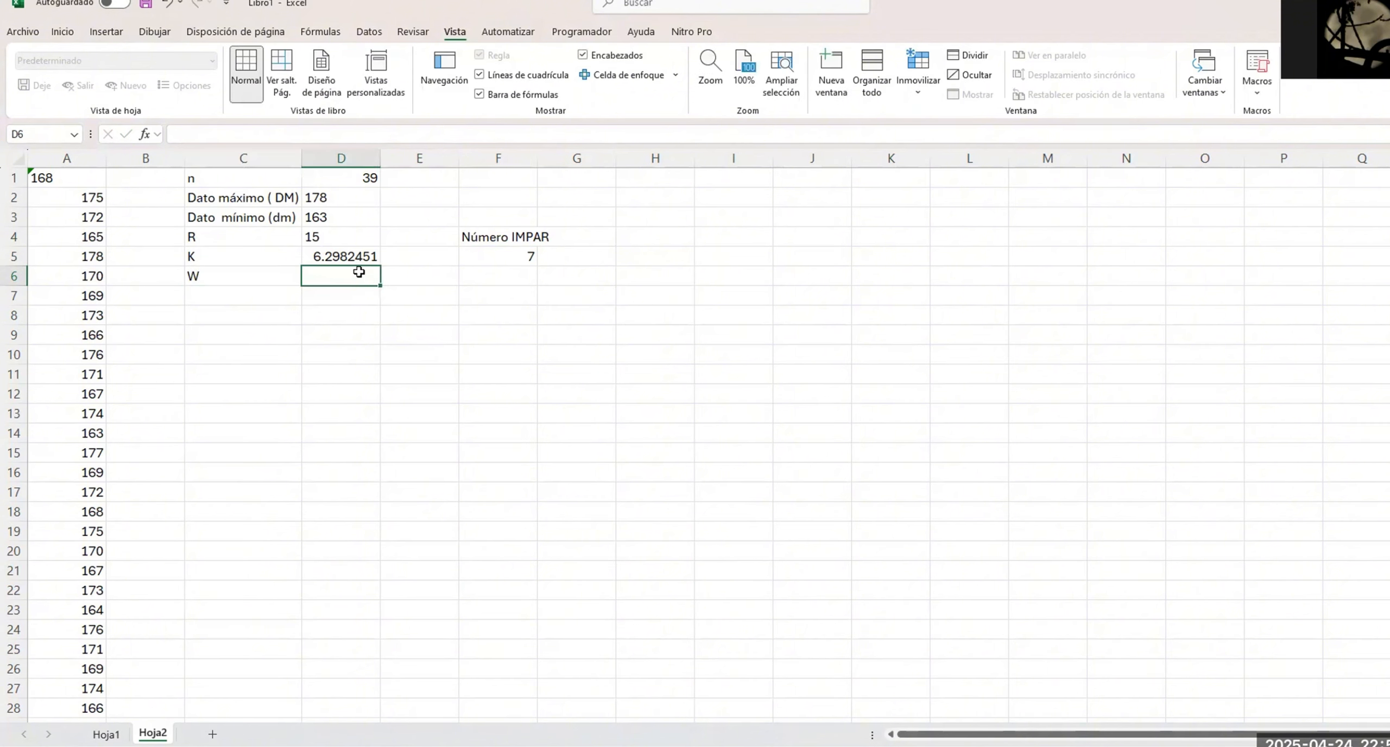
left_click(584, 279)
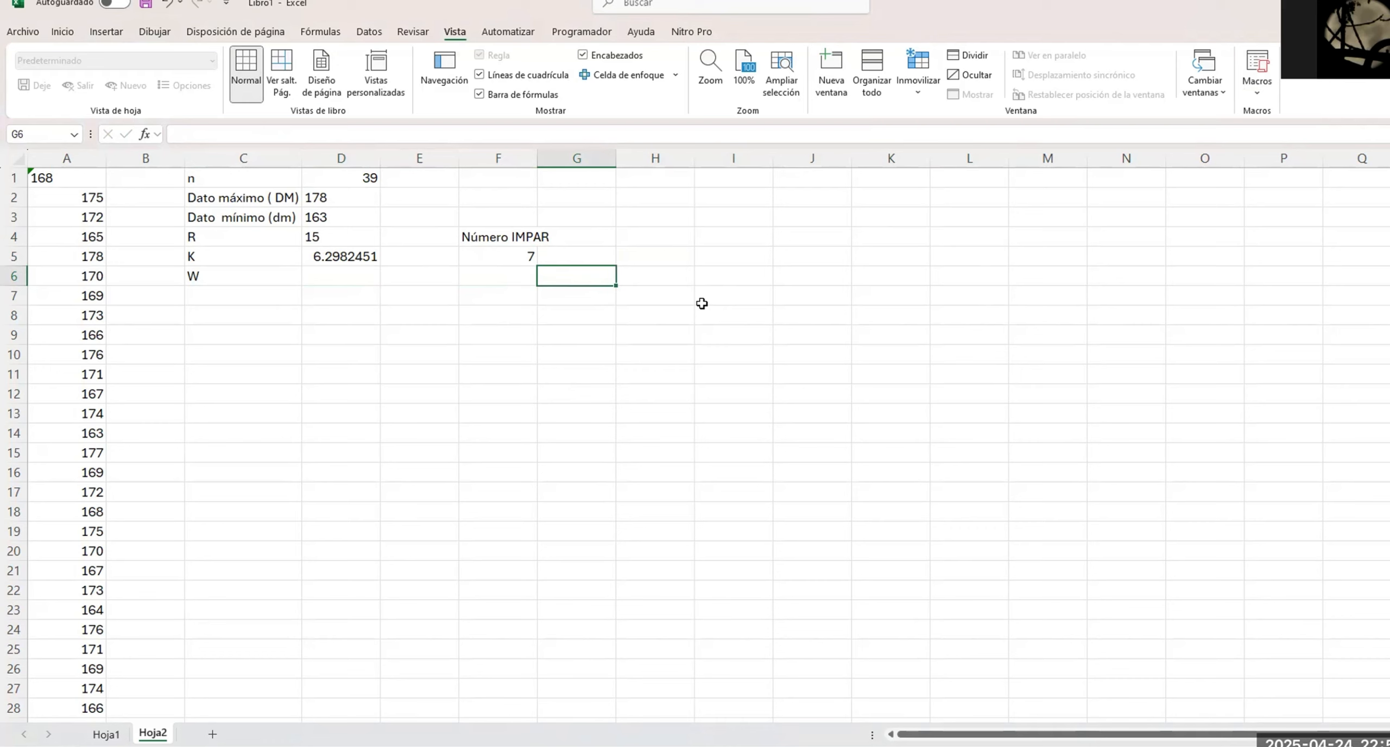
type("R")
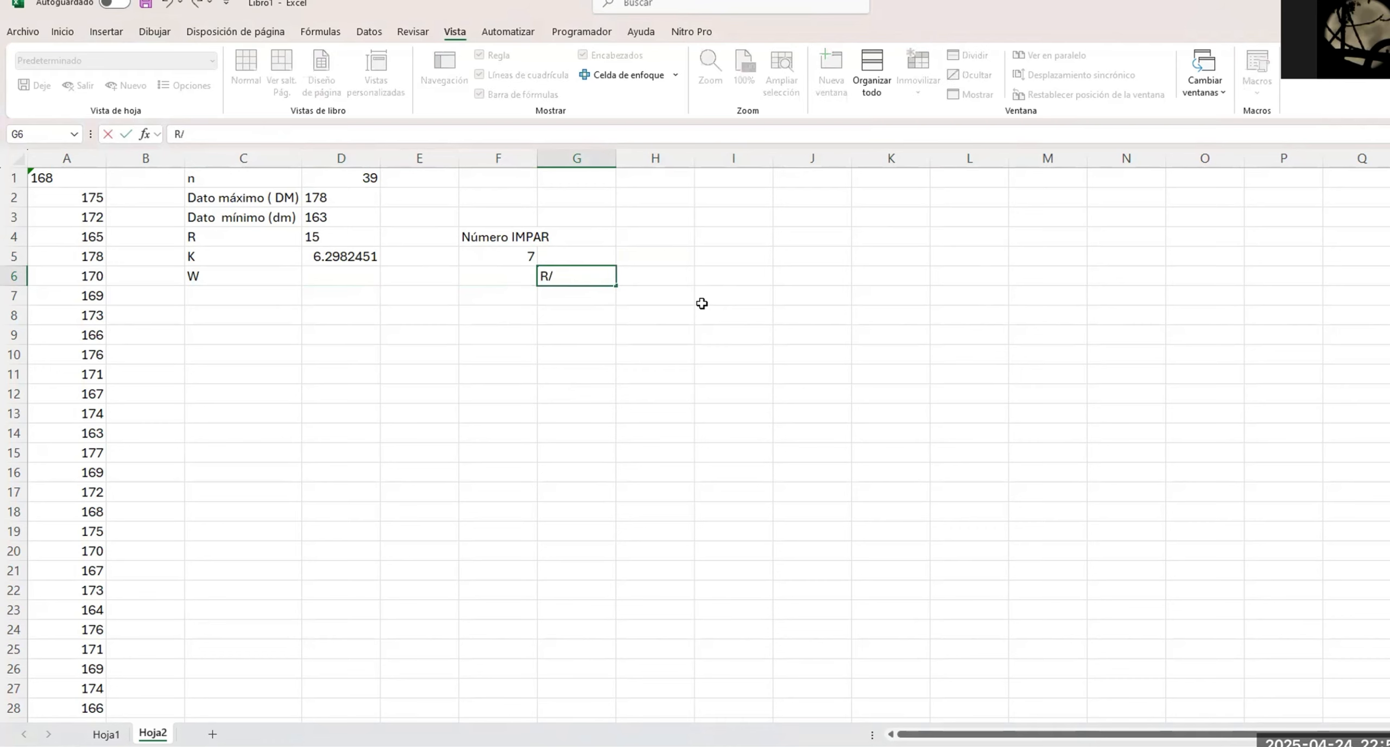
type("/K")
Calculate W in D6 by dividing the range by K with the formula =D4/D5
left_click(364, 283)
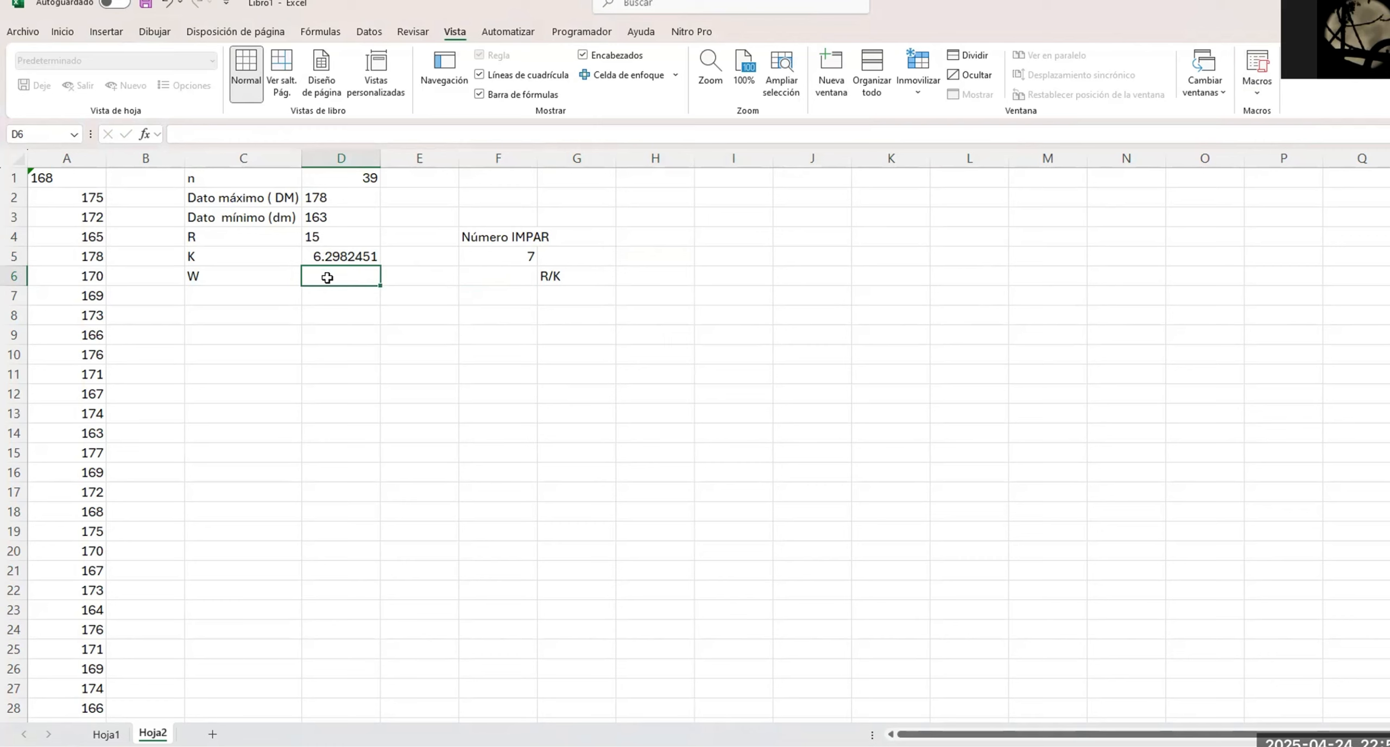
type("=")
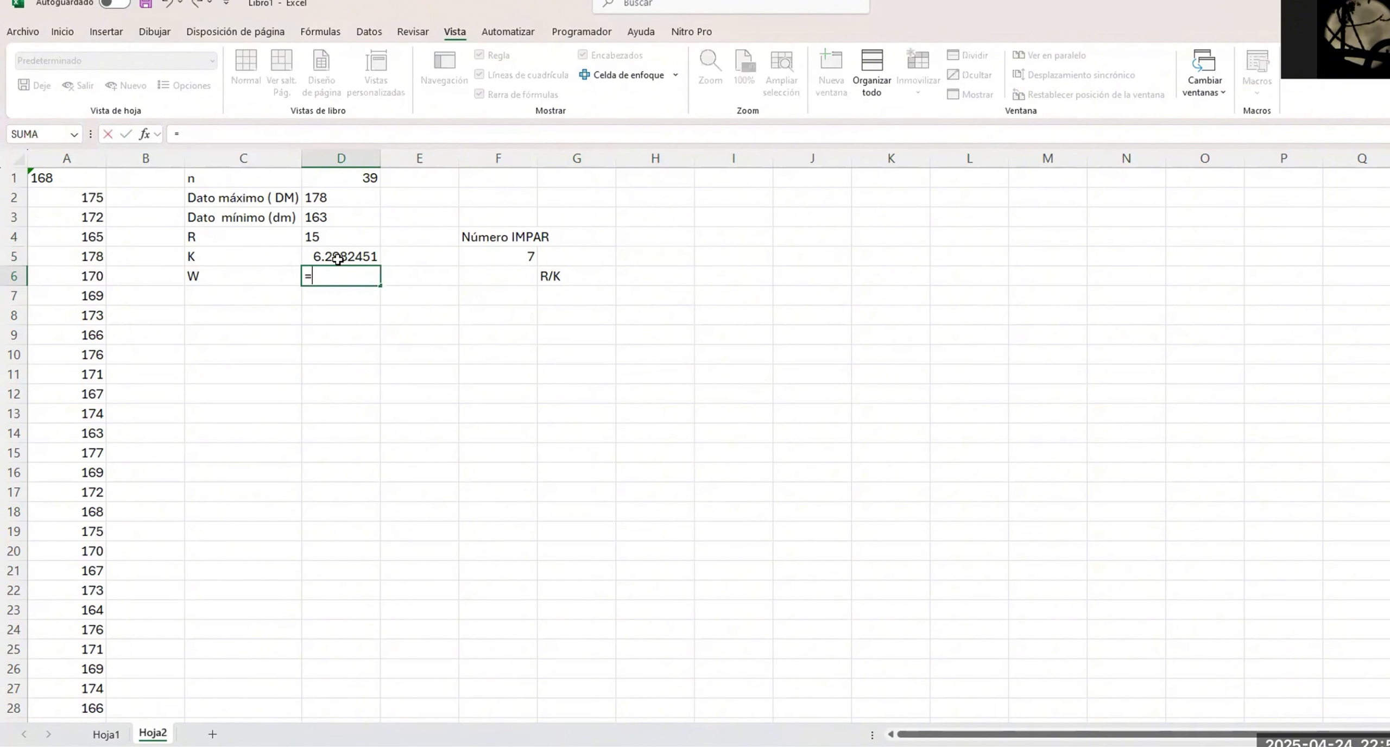
left_click(365, 235)
type("/")
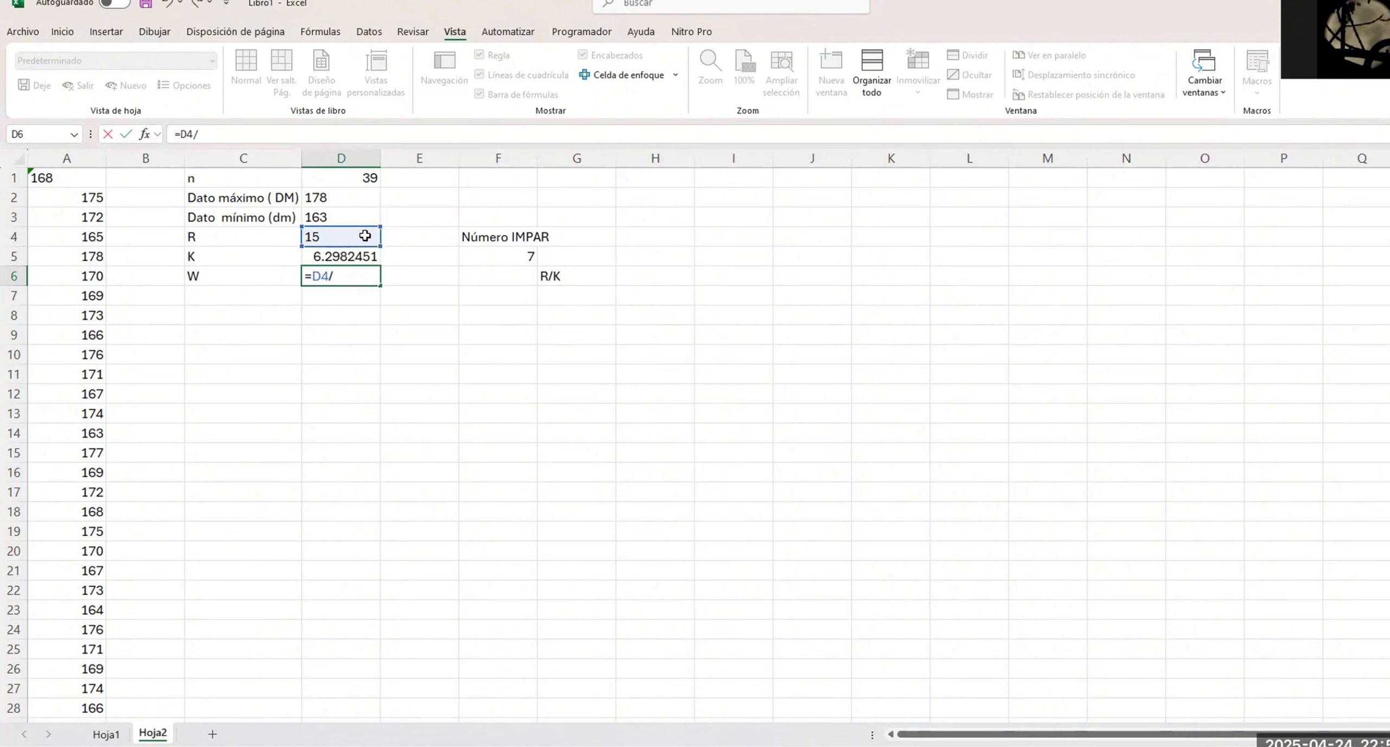
left_click(371, 259)
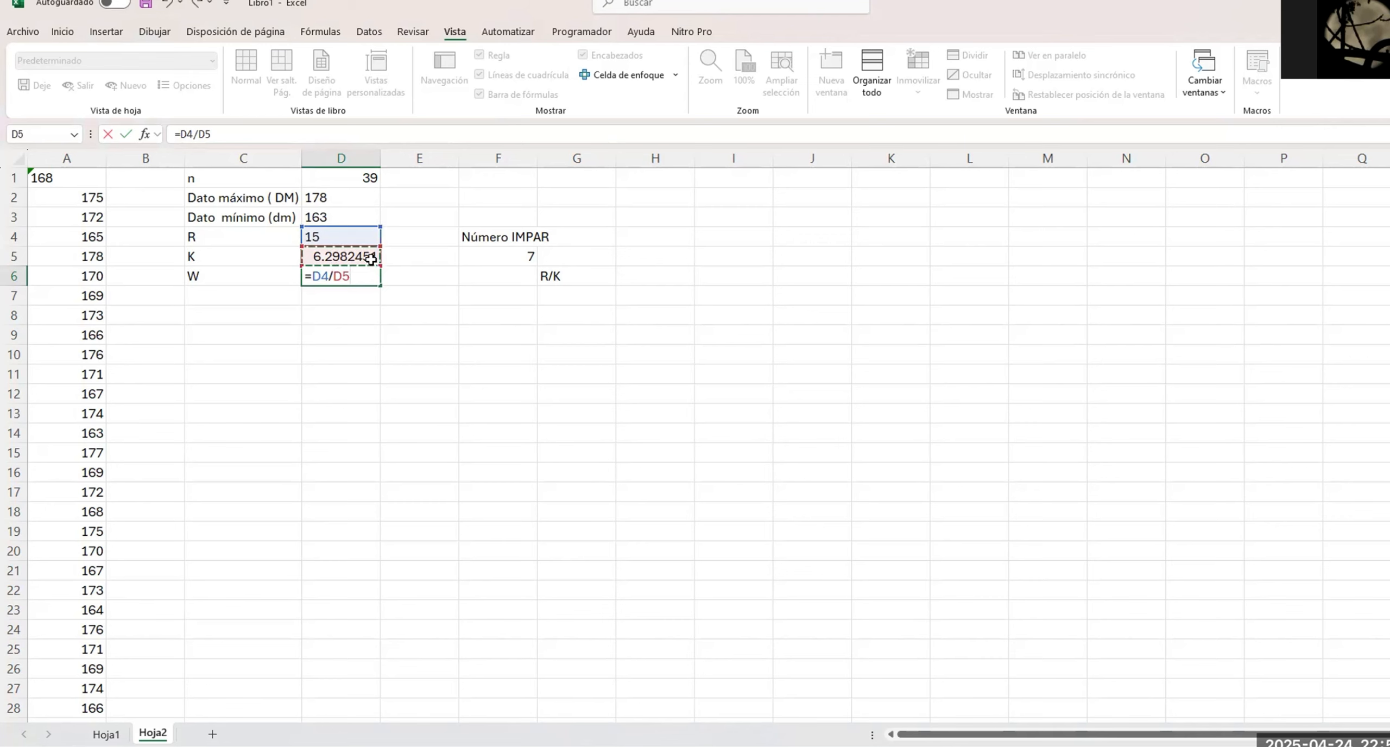
key("Return")
left_click(333, 275)
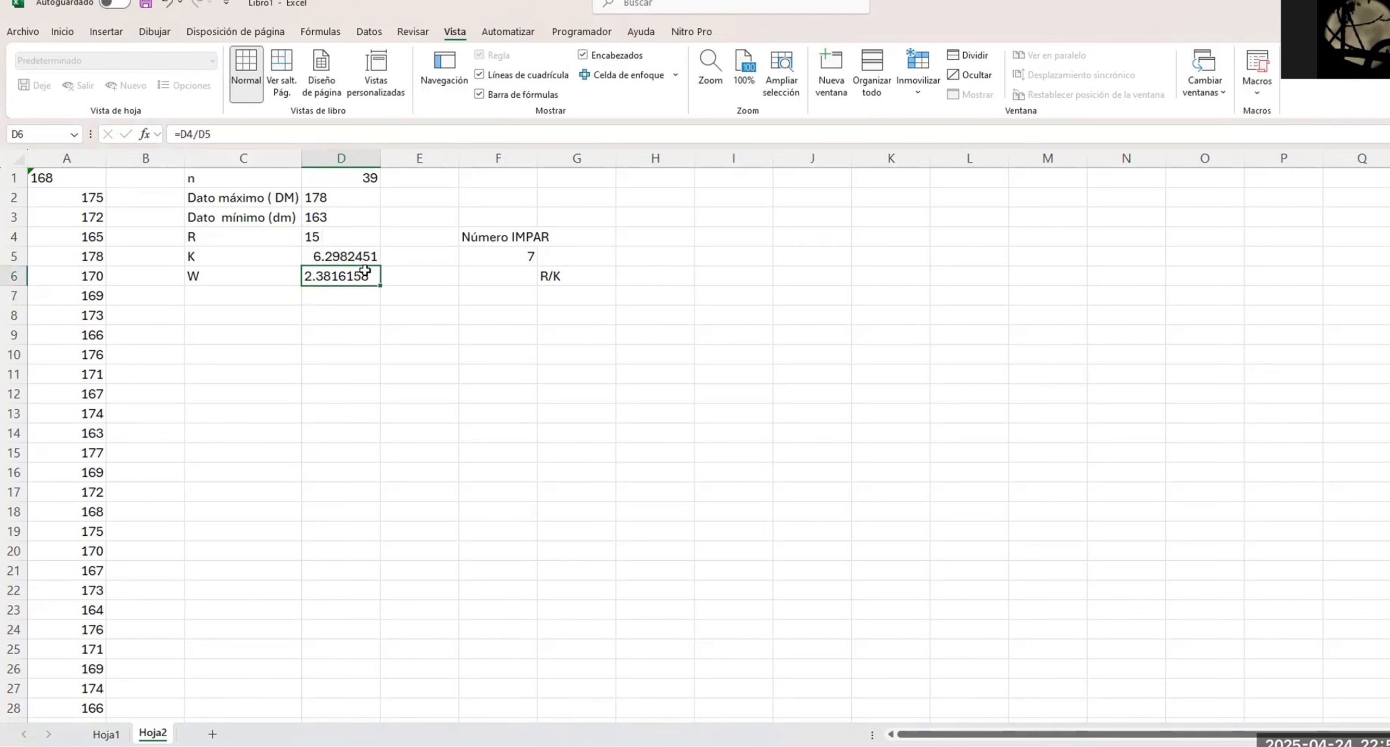
left_click(275, 319)
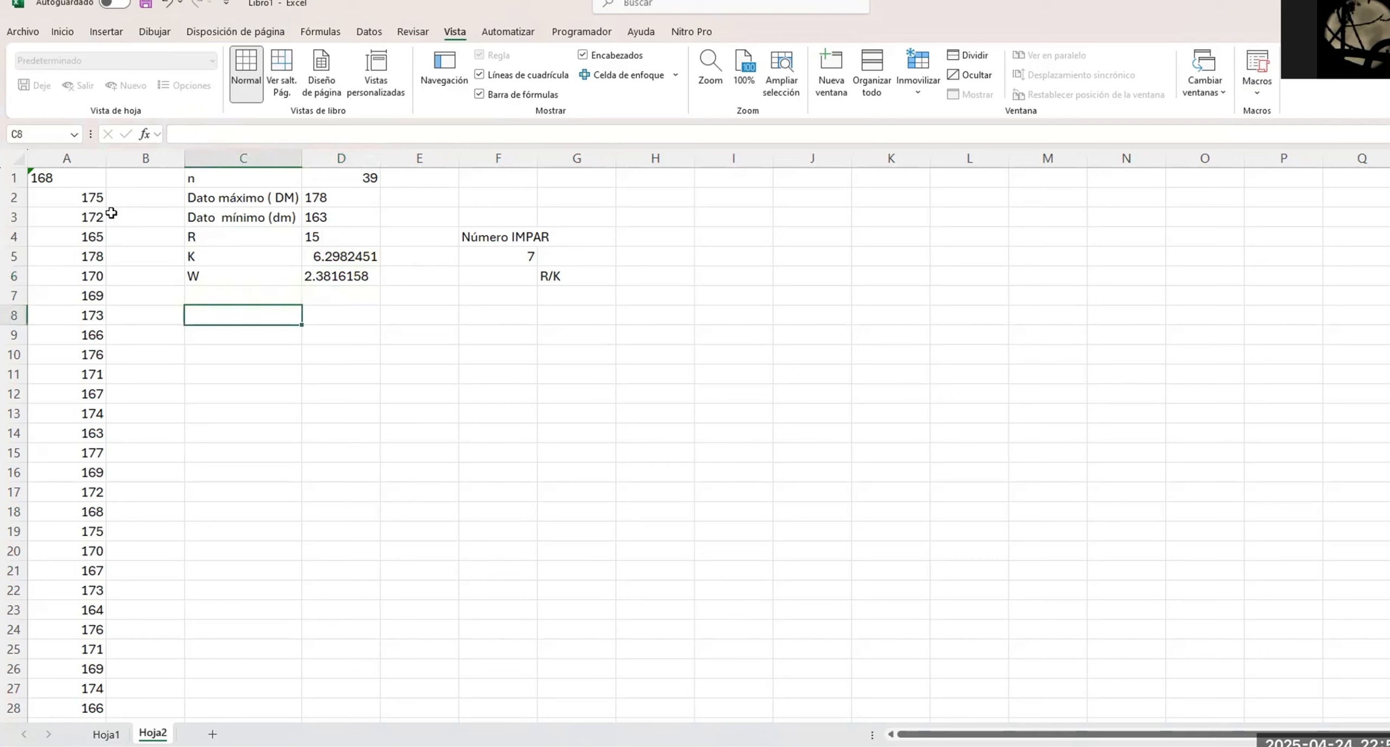
left_click_drag(79, 180, 55, 690)
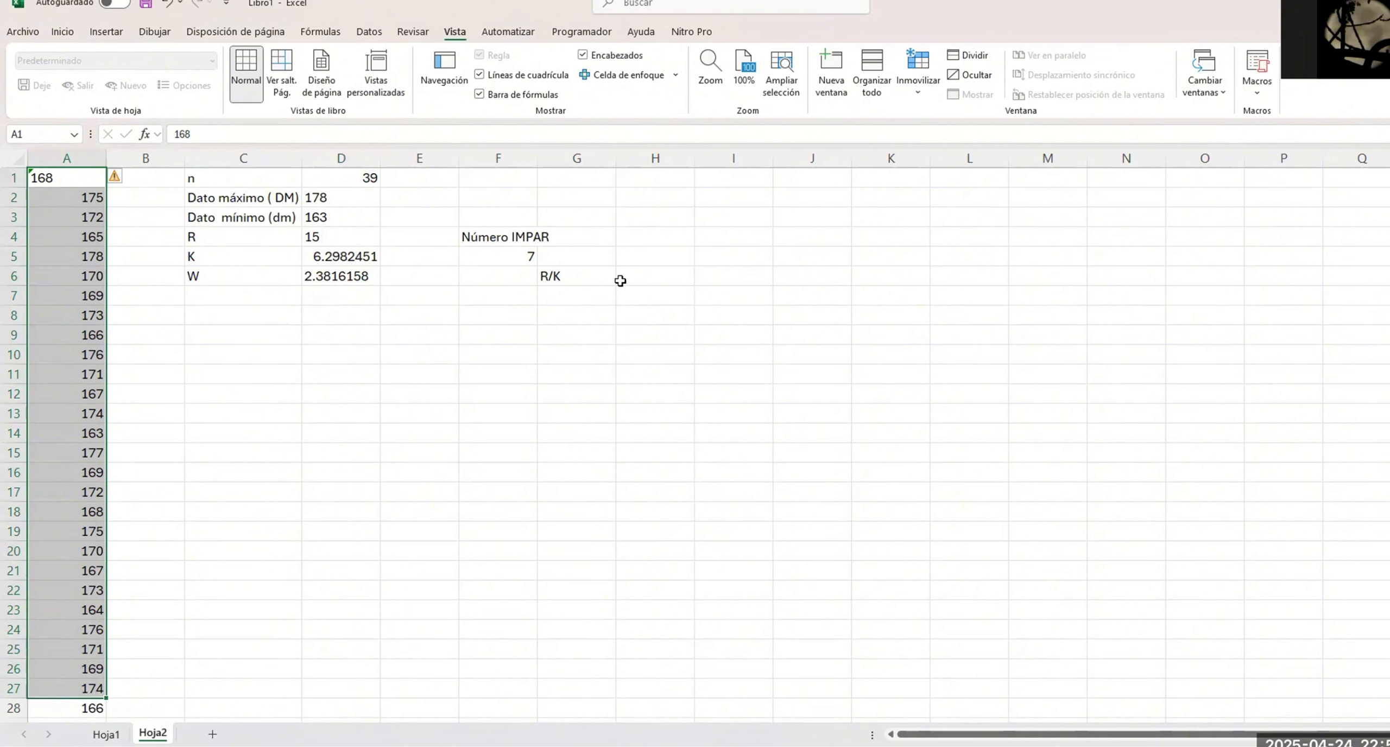
left_click(336, 272)
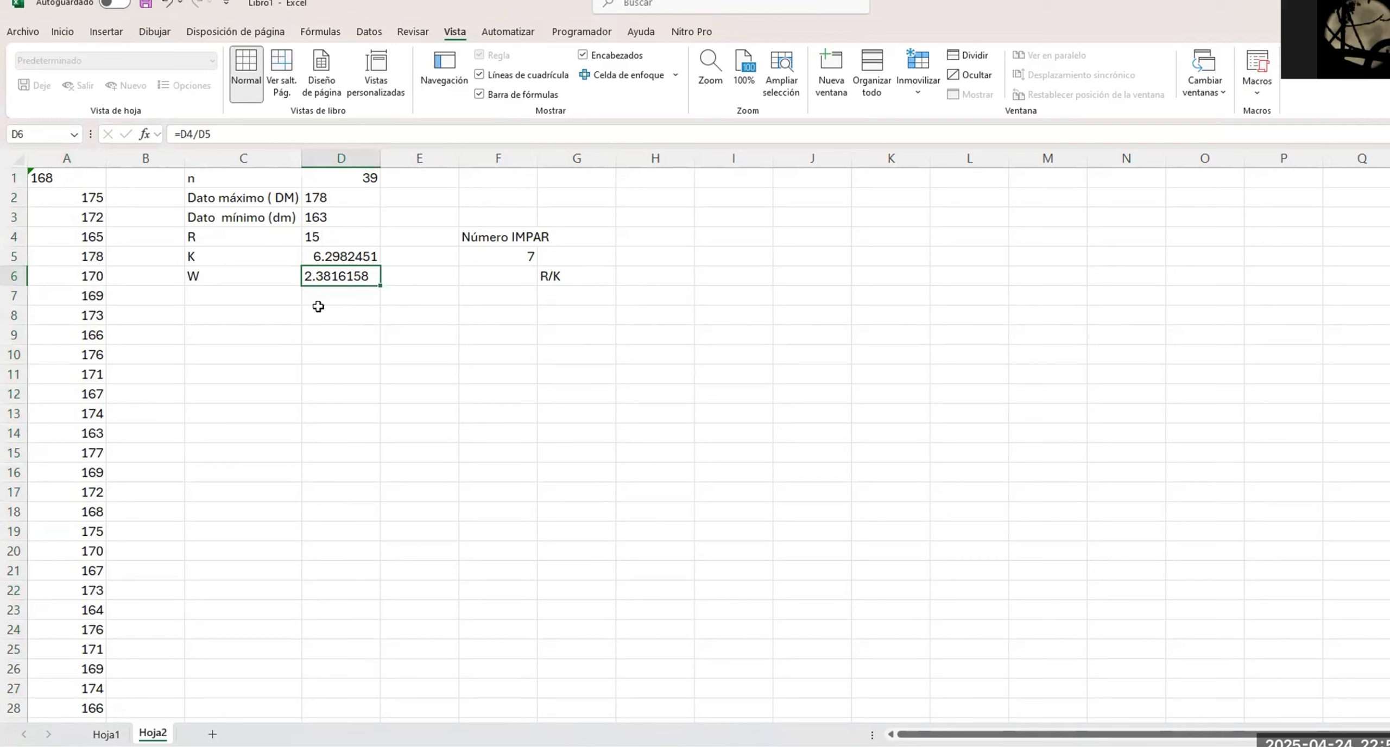
Enter 6 in K5 as an example lower limit and add W to it in L5 with =K5+D6
left_click(861, 257)
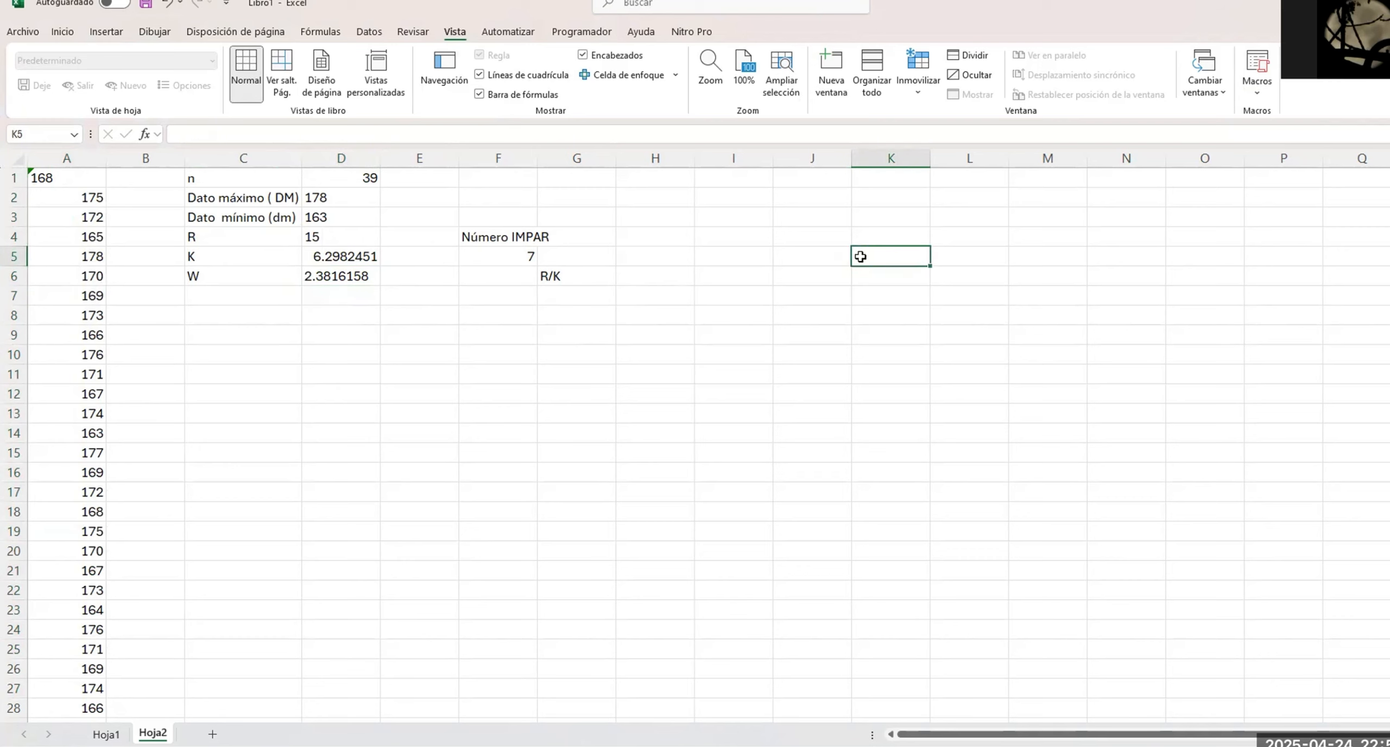
type("6")
key("Tab")
left_click(860, 257)
key("Tab")
type("=")
left_click(860, 257)
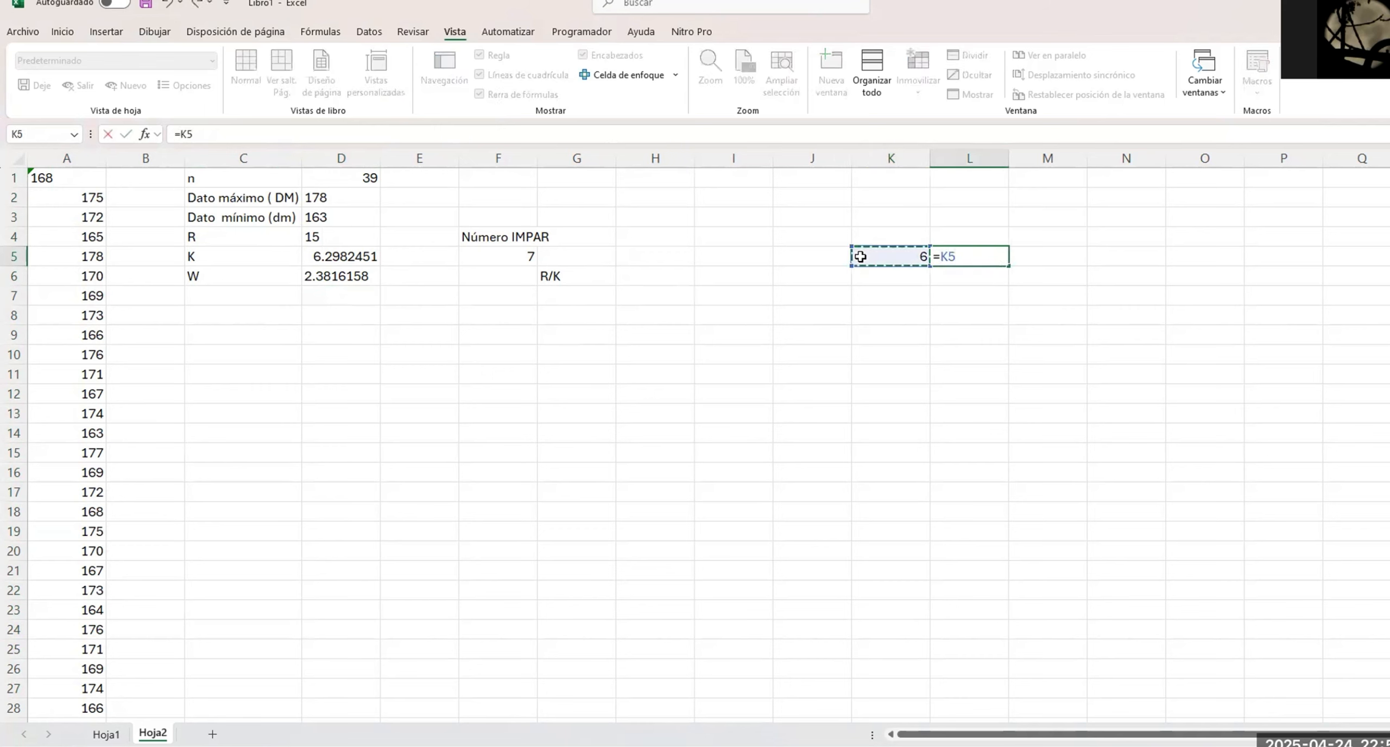
type("+")
left_click(339, 274)
key("Return")
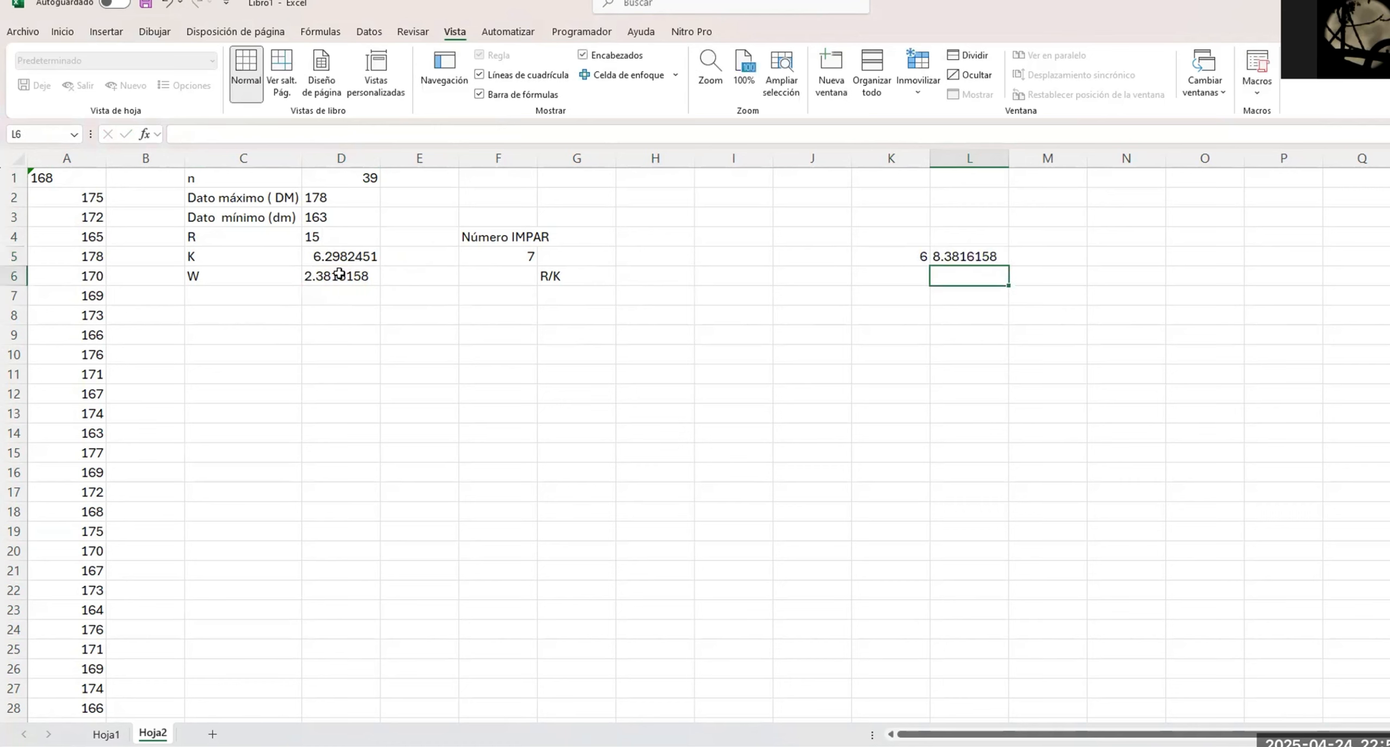
Label the example limits with "lim inf" in K4 and "lim sup" in L4
left_click(892, 240)
type("l")
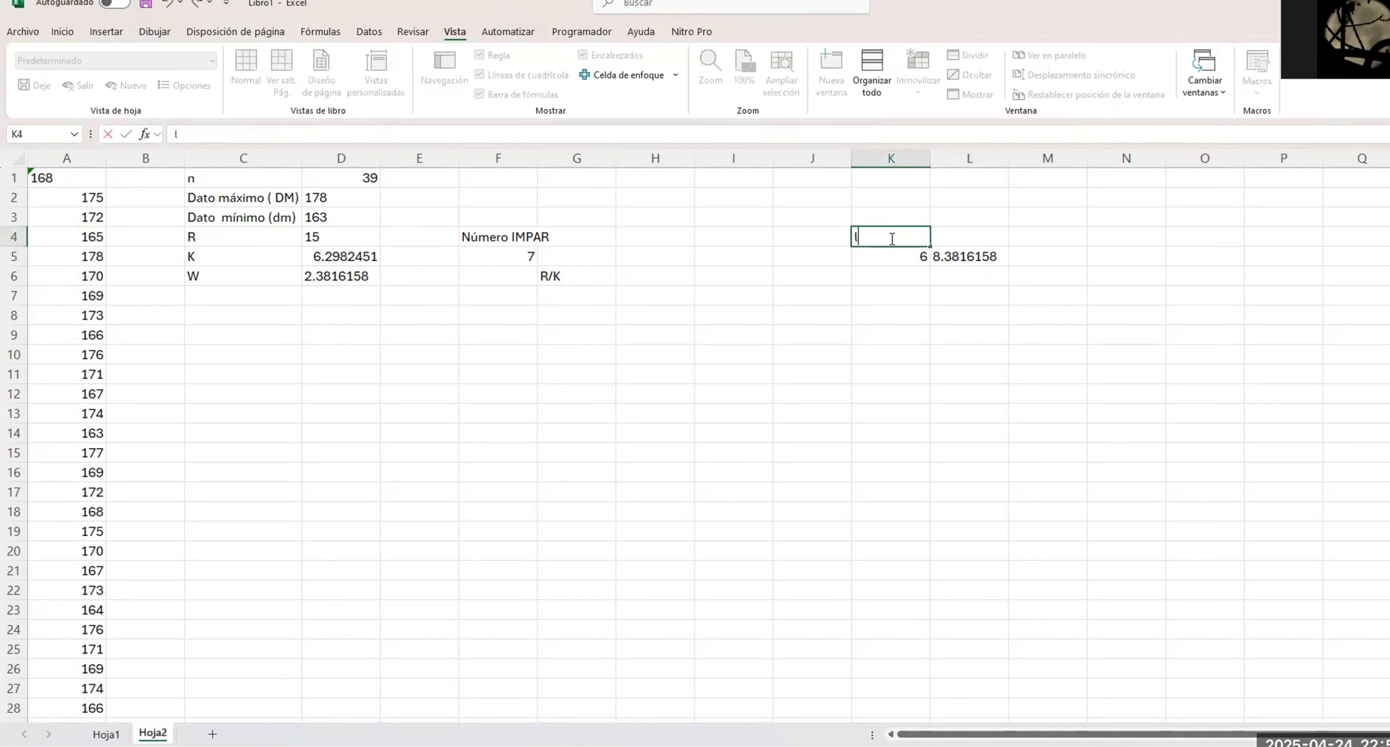
type("imv")
type("inf")
key("Tab")
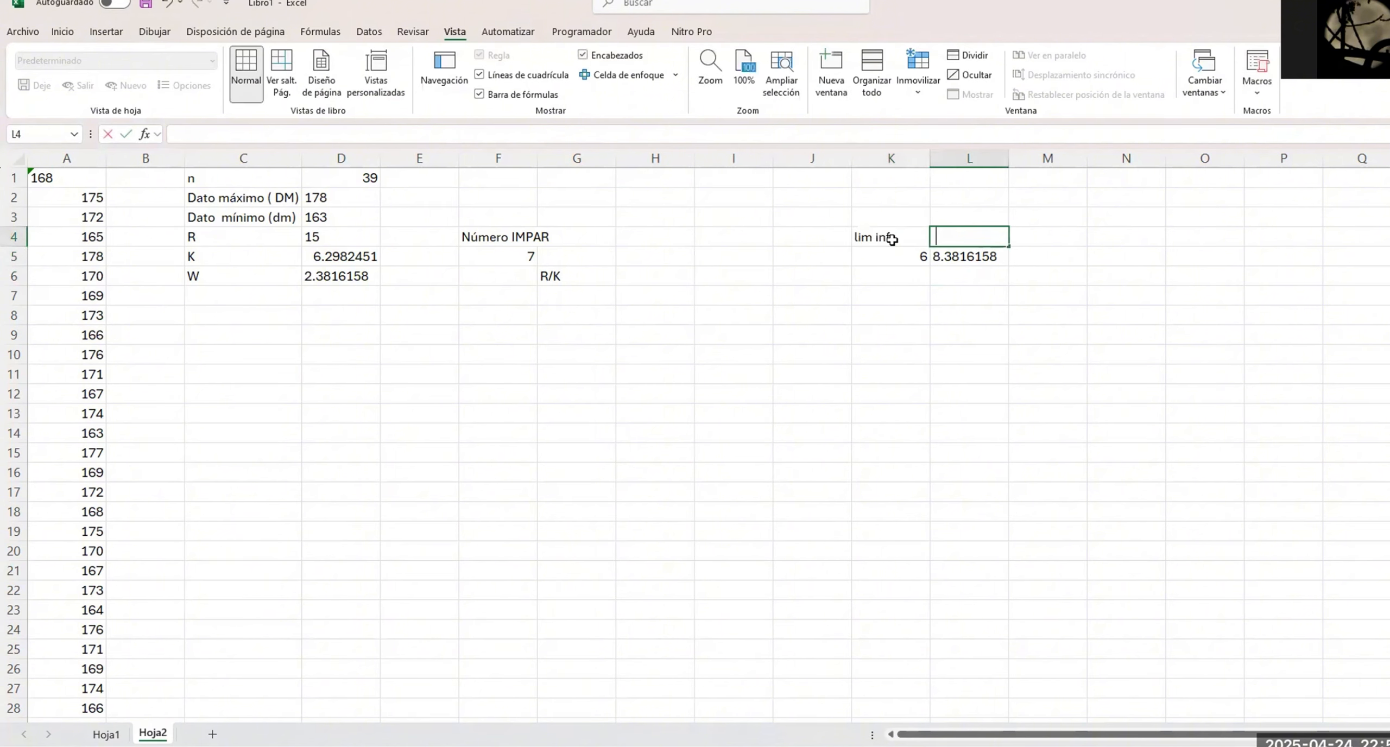
type("lim s")
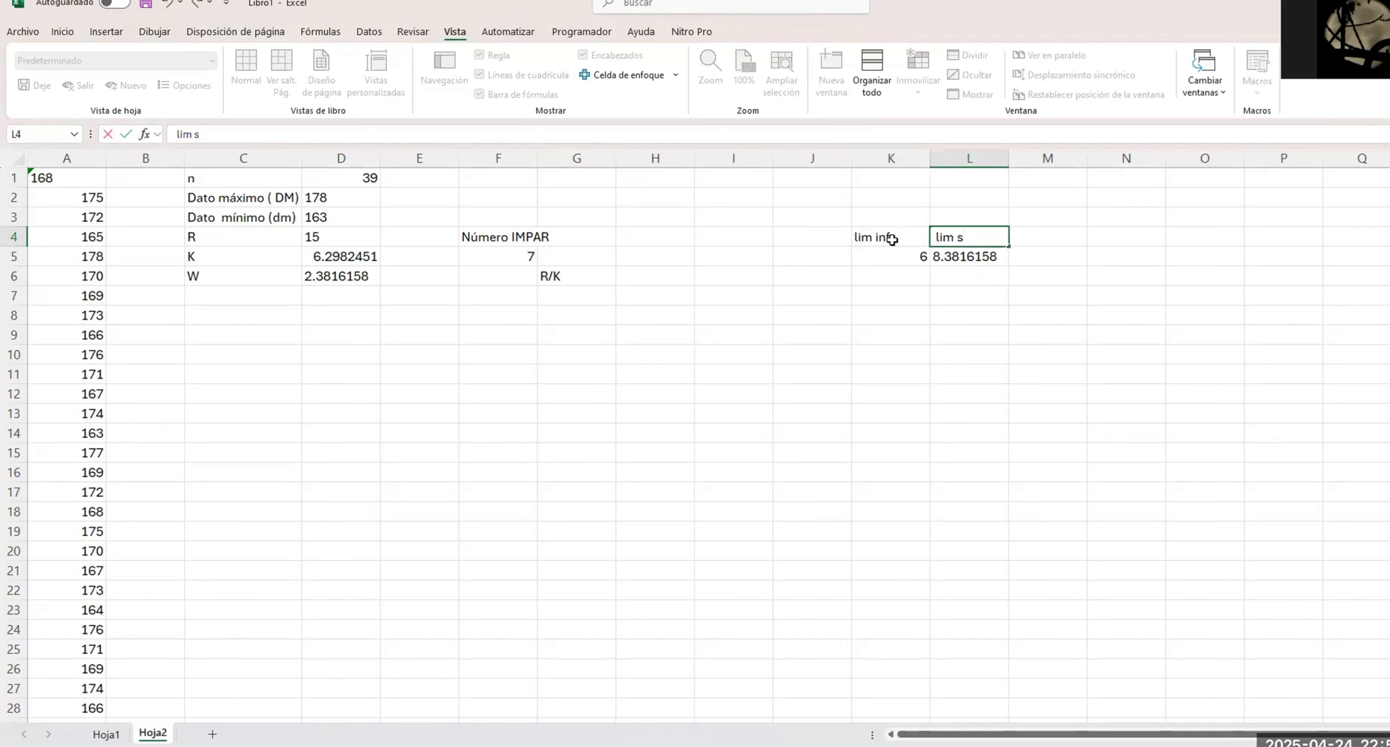
type("up")
key("Return")
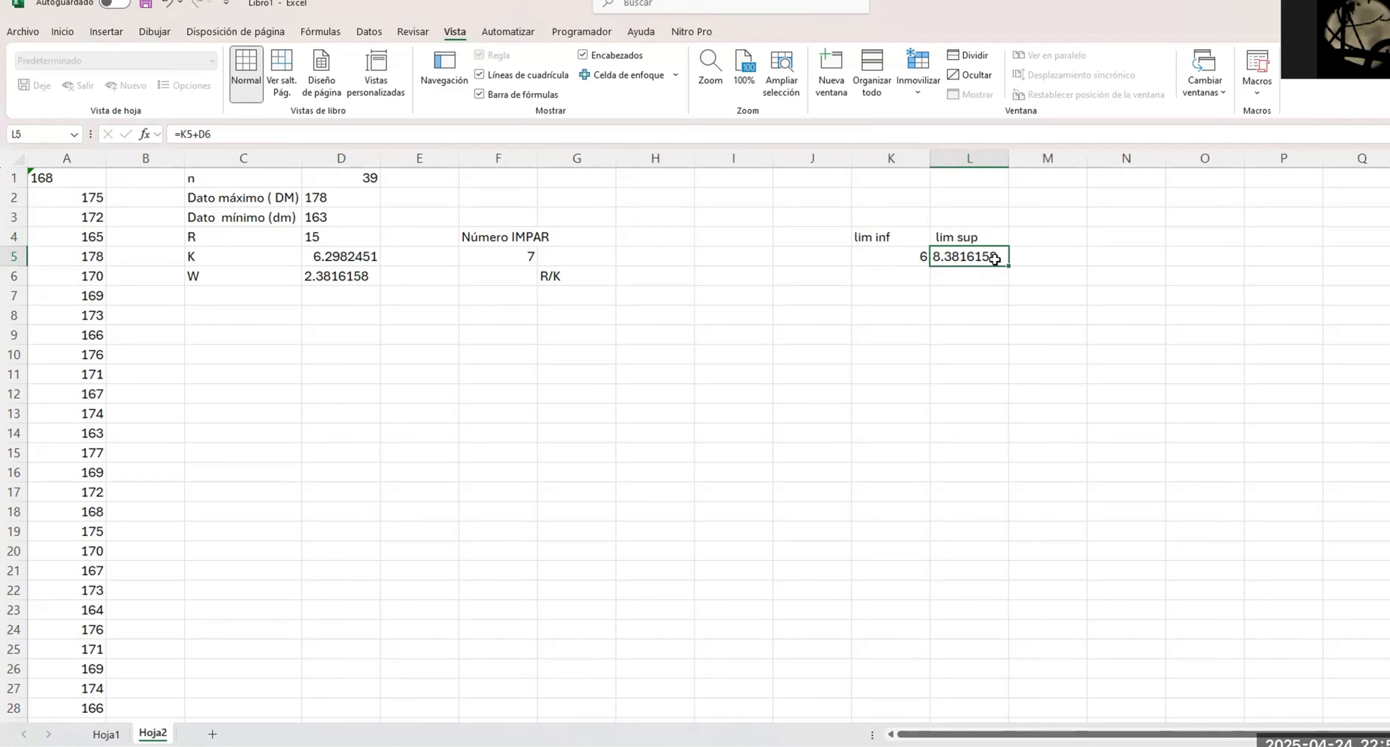
Clear the example limits and their labels from K4:L5
left_click_drag(890, 237, 949, 259)
key("Delete")
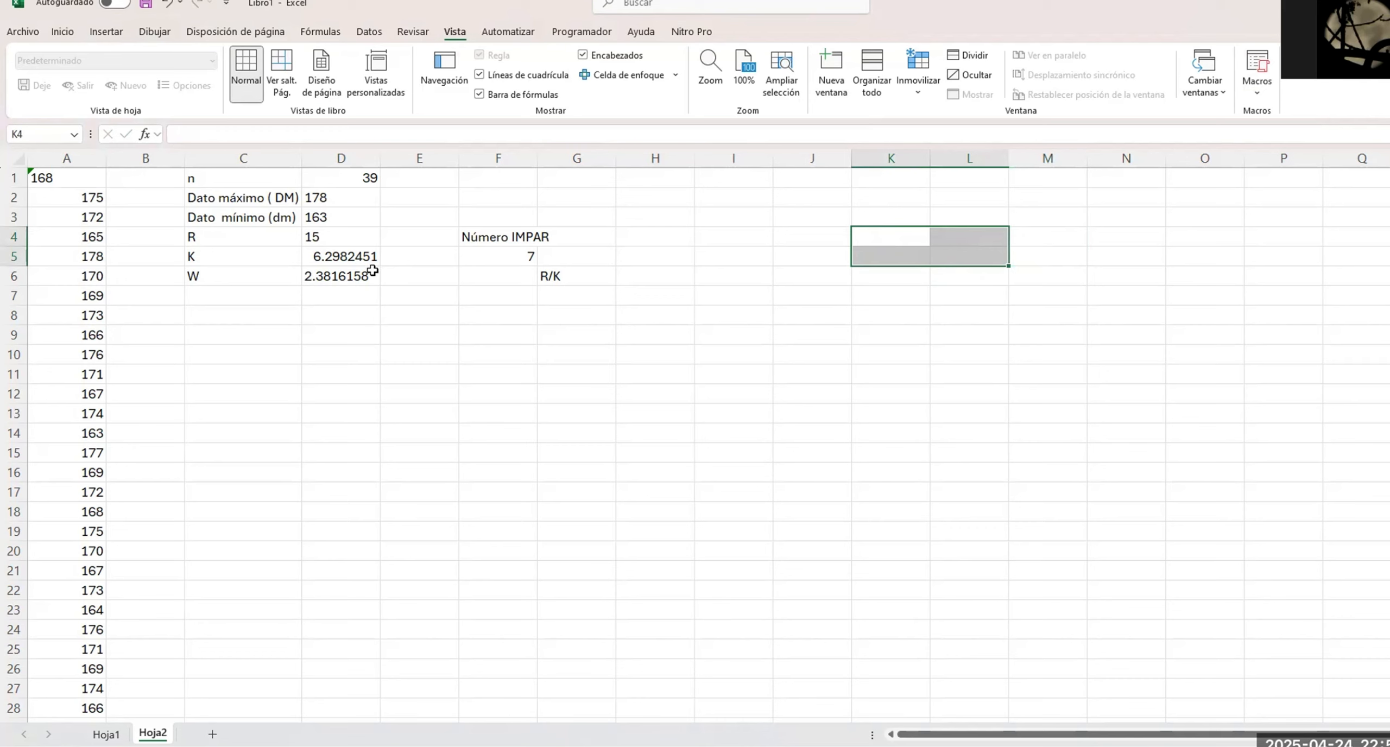
left_click(342, 278)
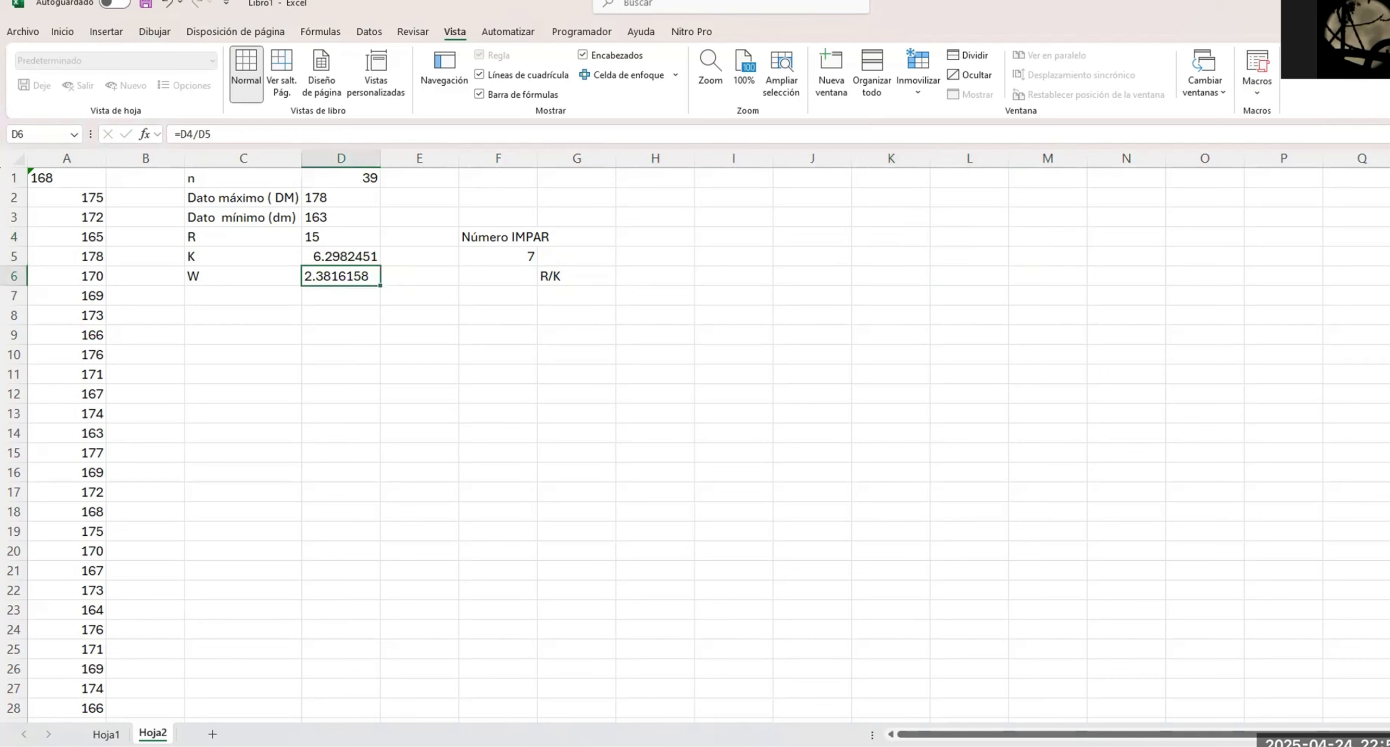
left_click(353, 232)
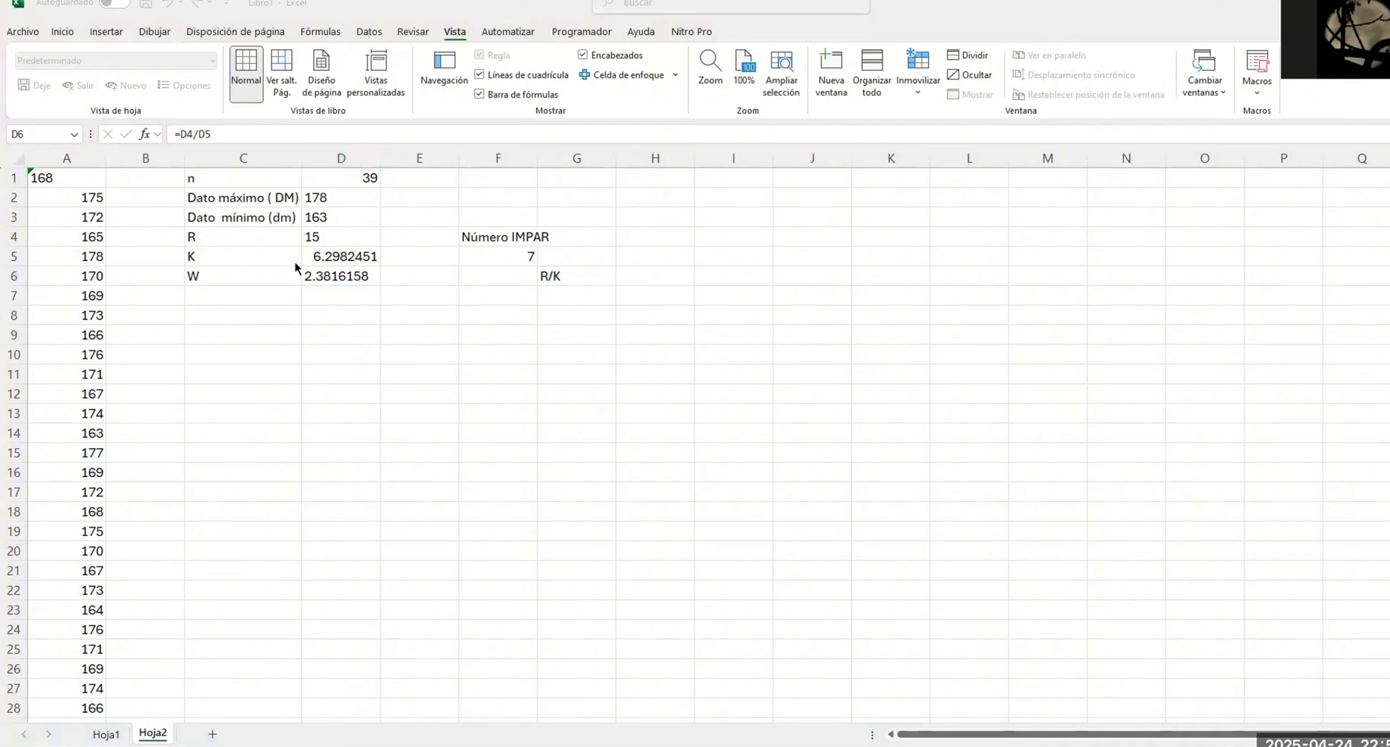
left_click(333, 298)
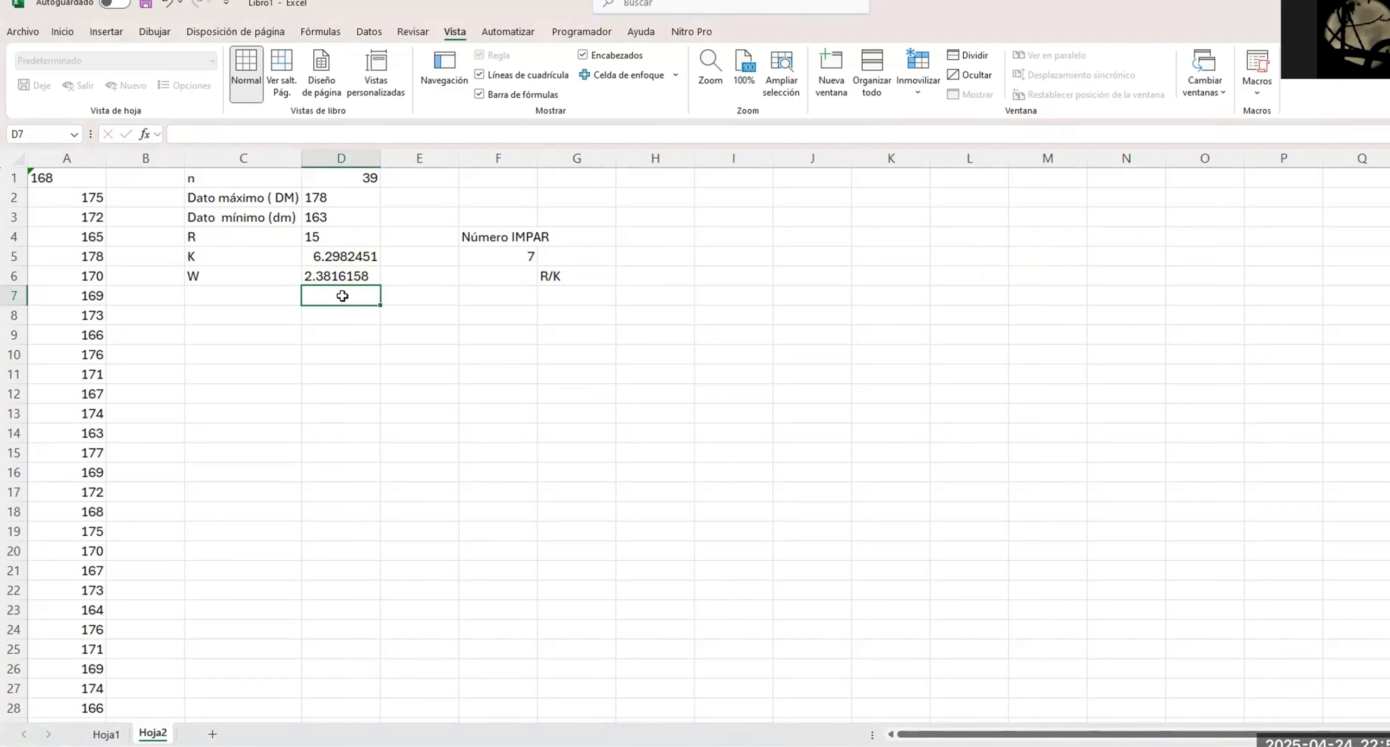
type("=")
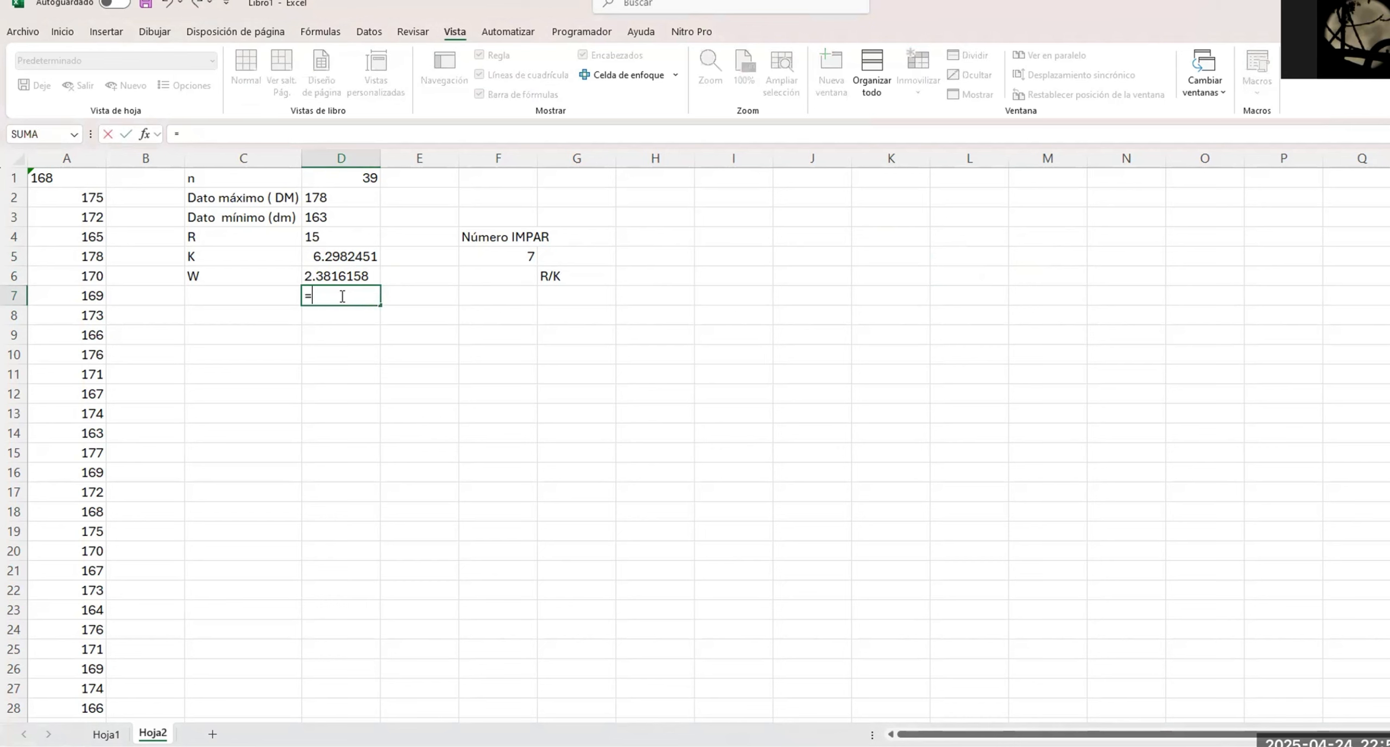
type("Ren")
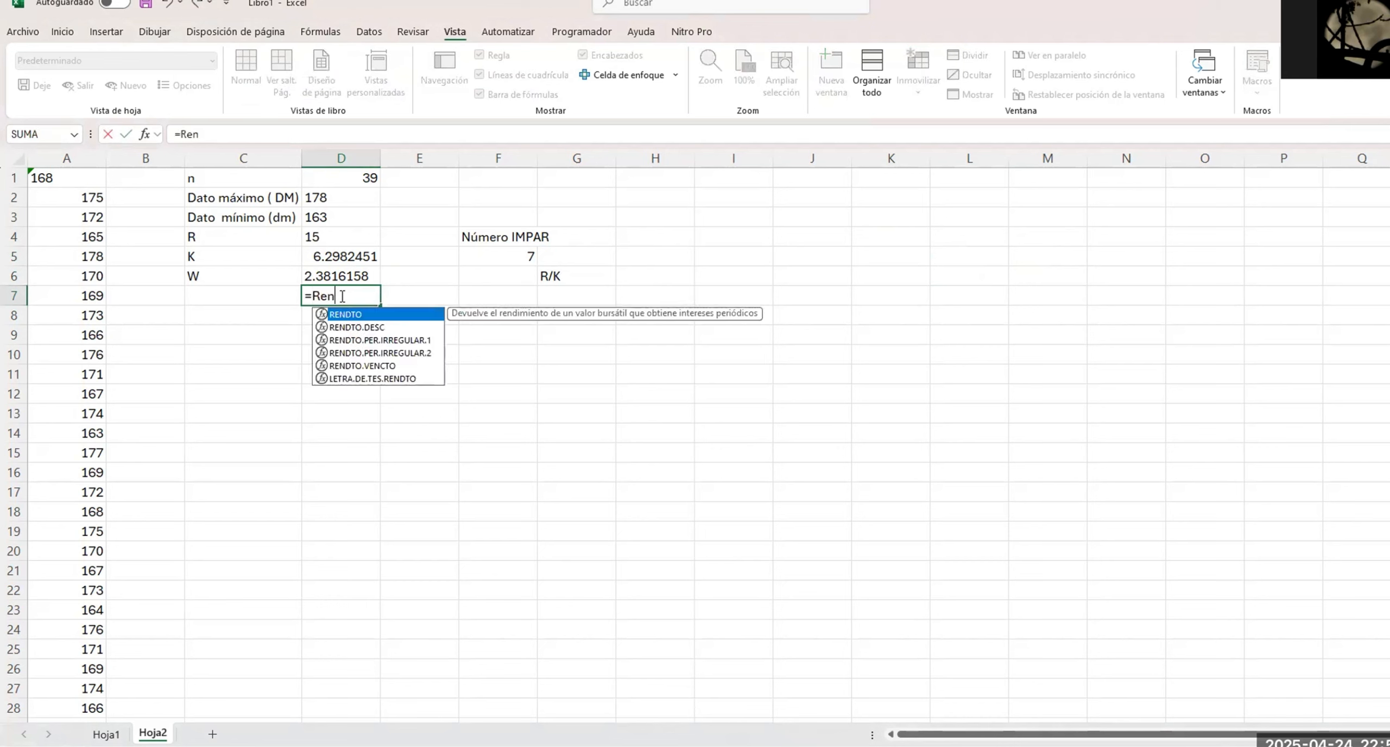
key("Escape")
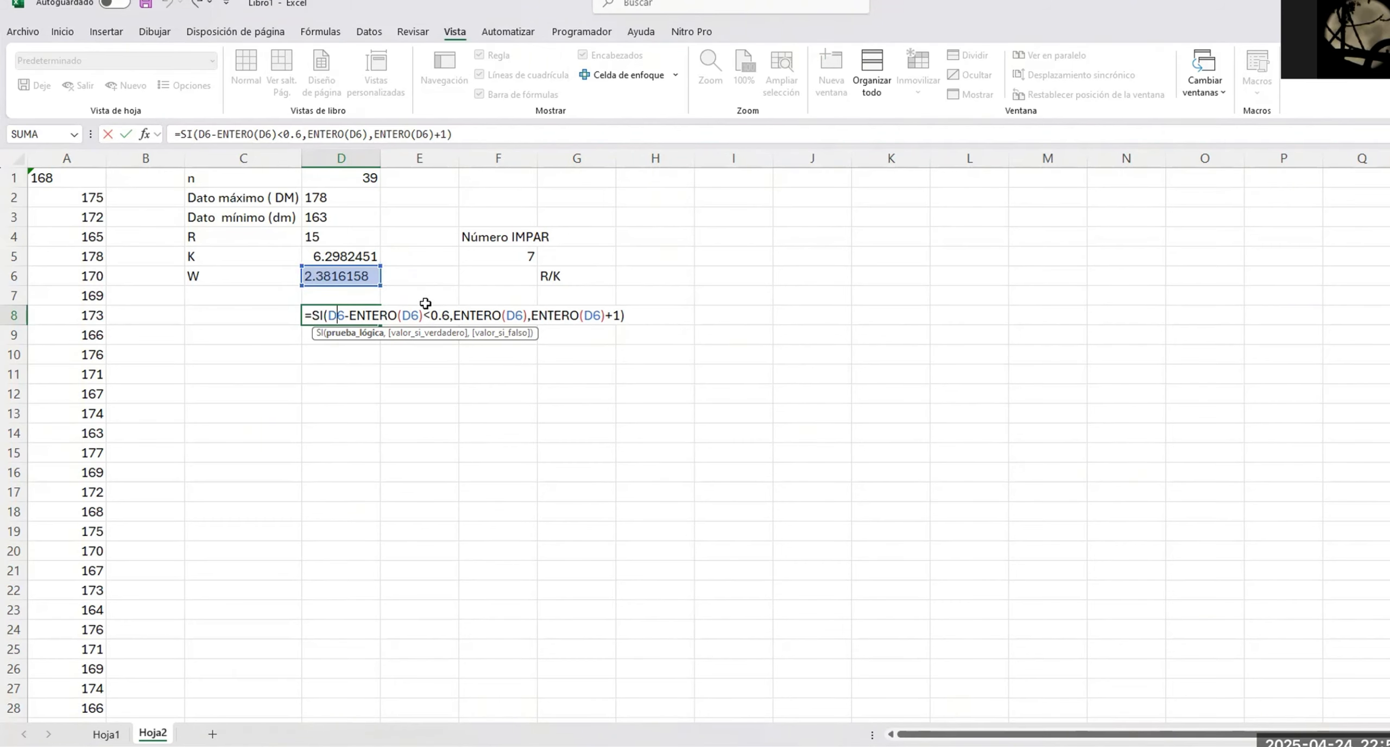
Round W in D8 with the formula =SI(D6-ENTERO(D6)<0.6,ENTERO(D6),ENTERO(D6)+1)
key("Return")
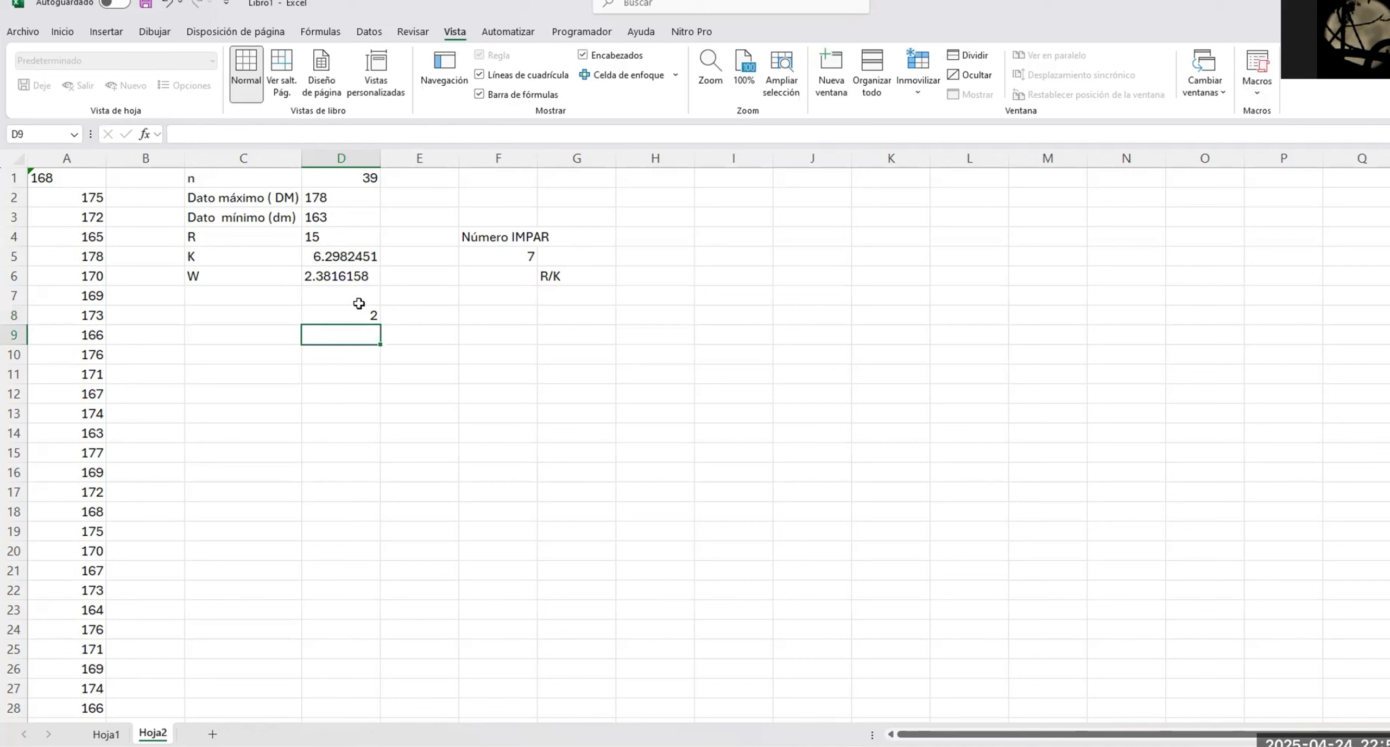
double_click(365, 313)
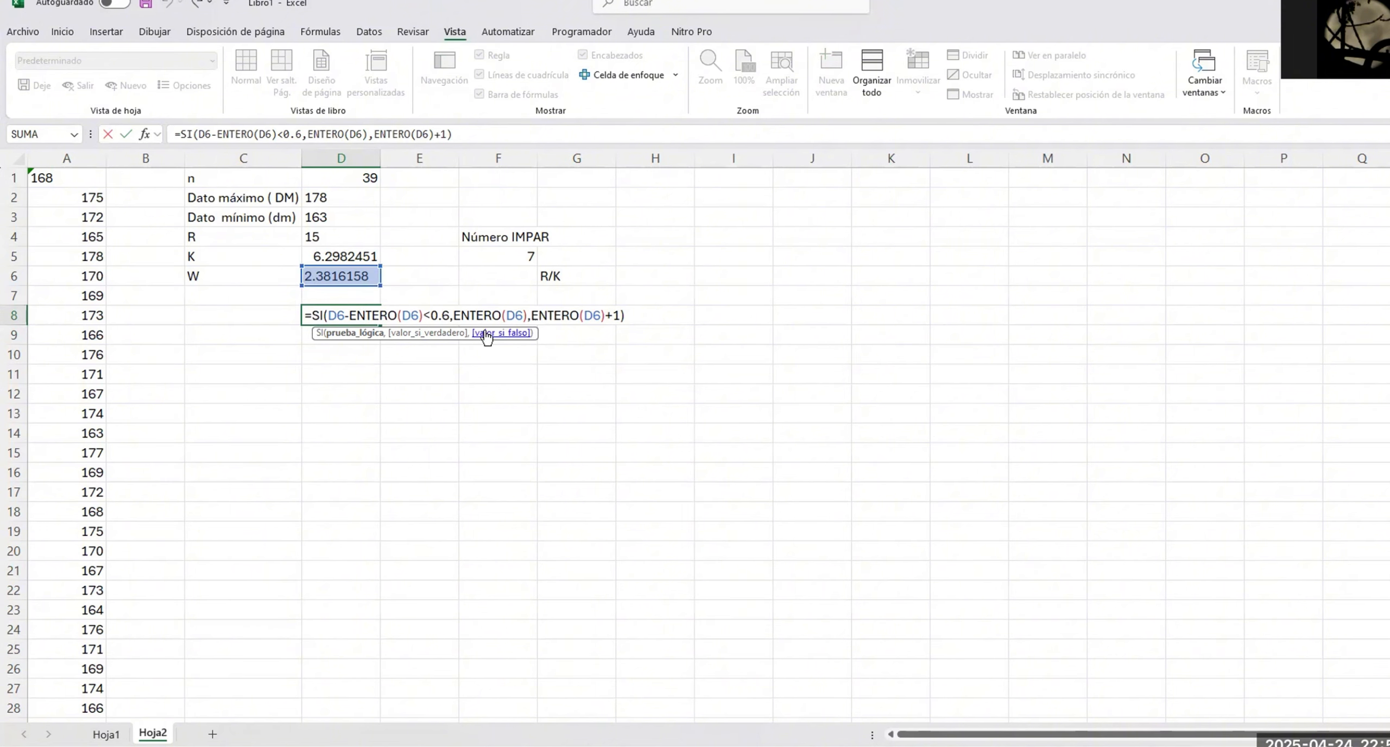
left_click(342, 339)
Try replacing the formula for W in D6 with =2.78 to test the rounding formula
double_click(341, 277)
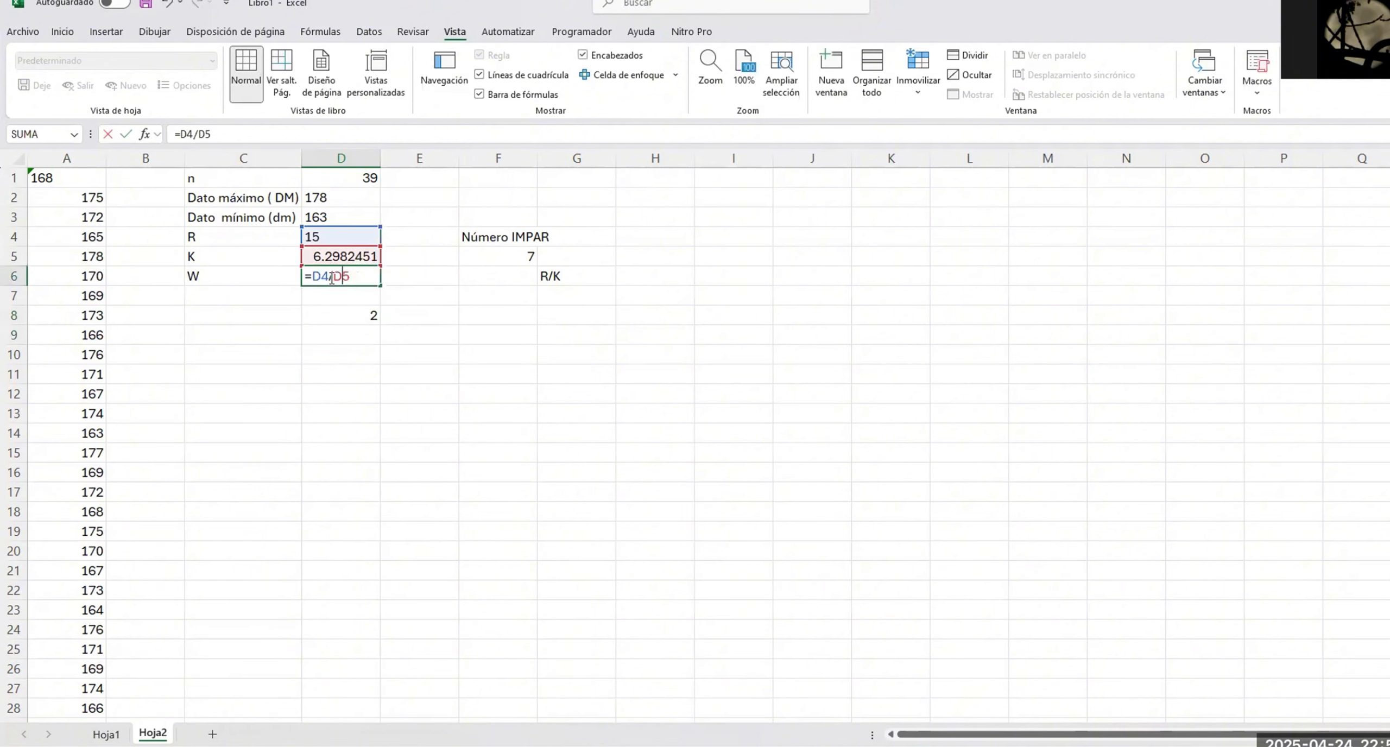
key("Escape")
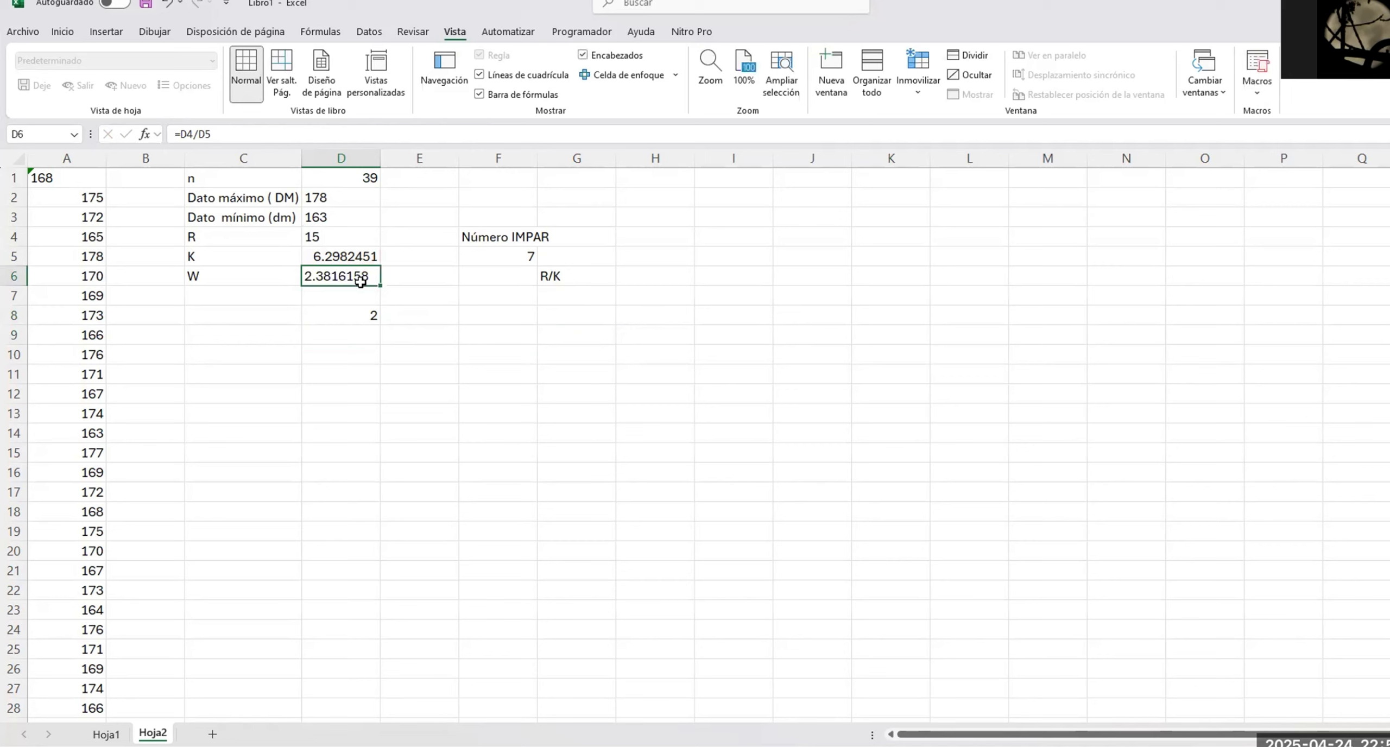
double_click(183, 132)
mouse_move(183, 132)
left_mouse_down()
mouse_move(203, 133)
mouse_move(183, 132)
left_mouse_up()
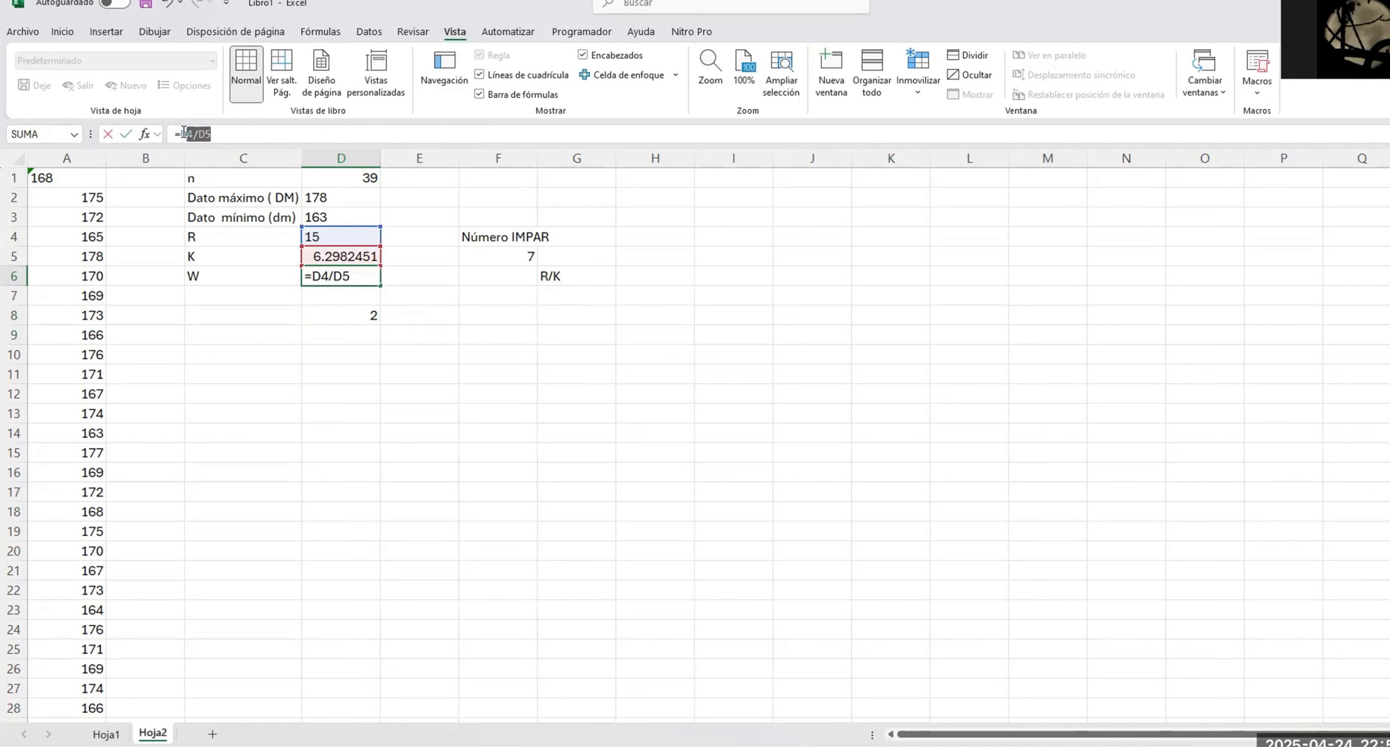
type("2.78")
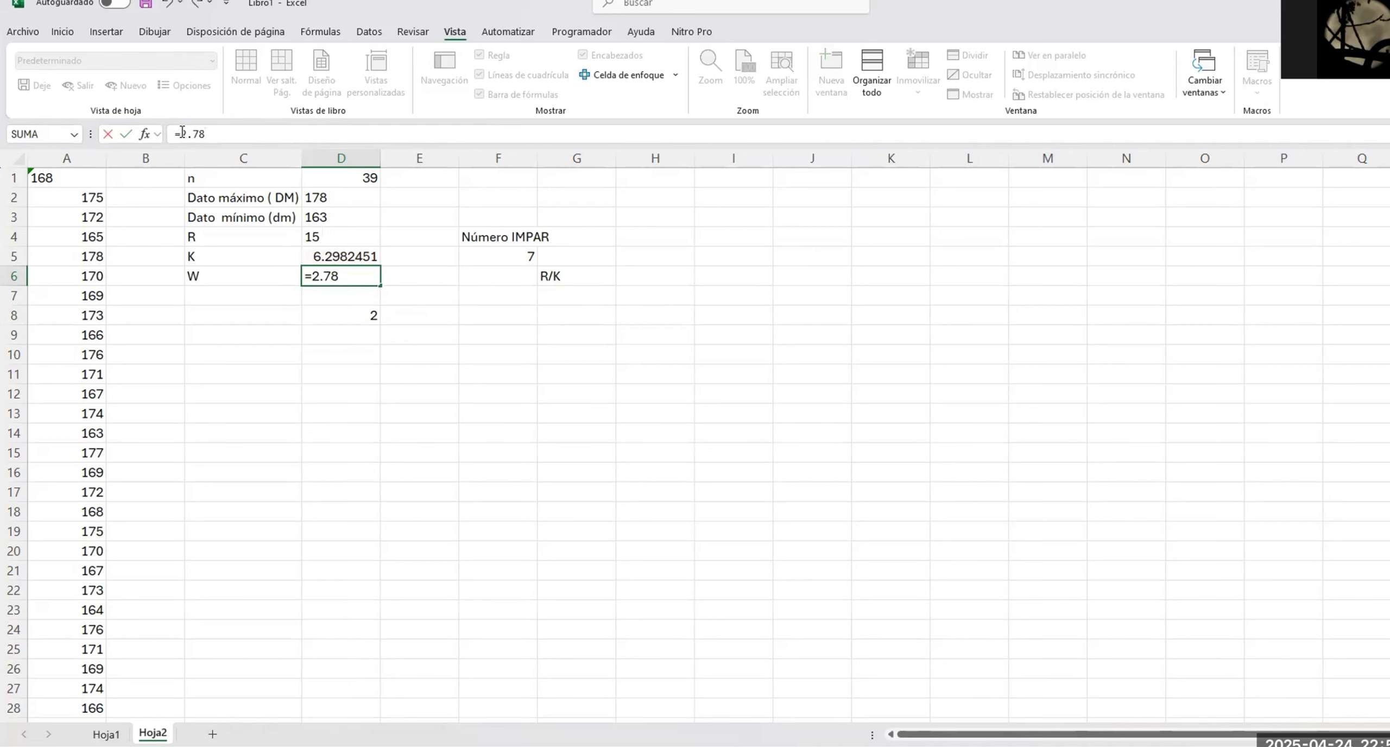
key("Return")
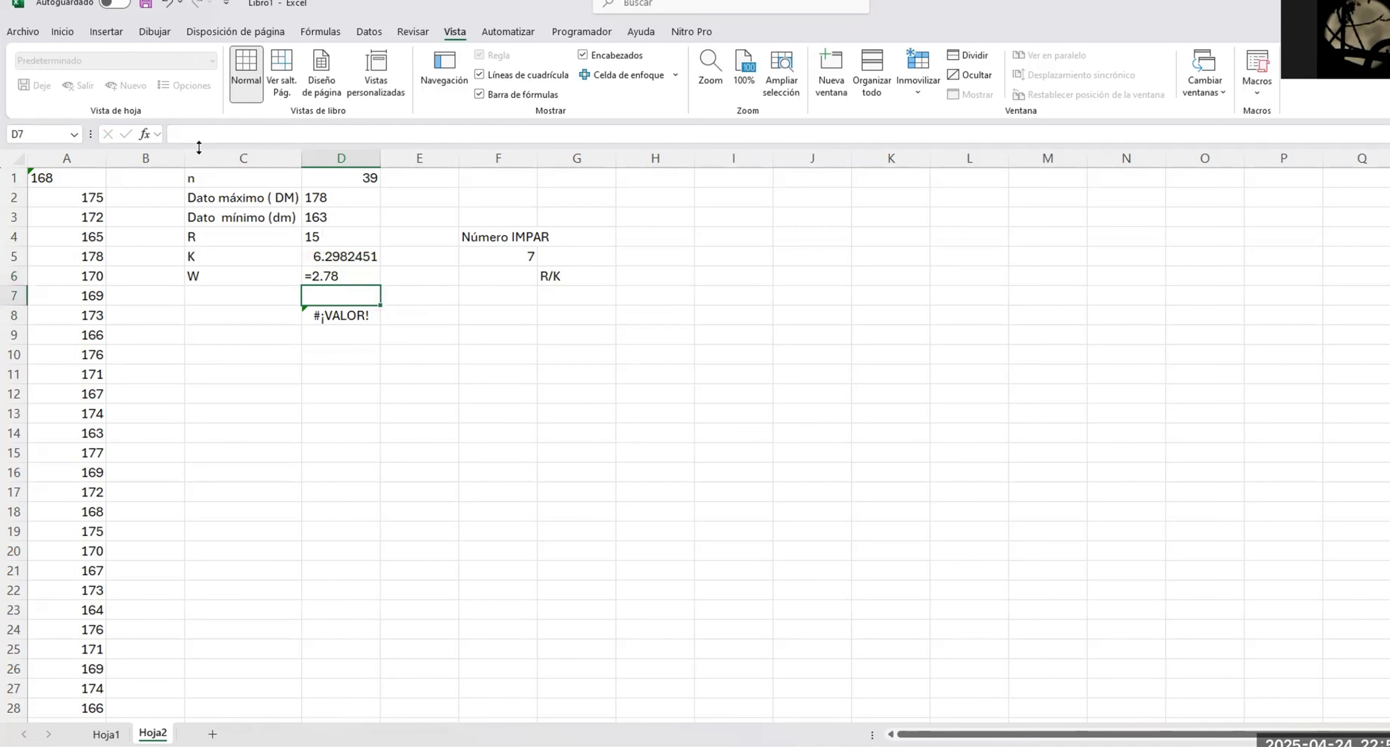
Replace the content of D6 with the plain test value 2.78
left_click(322, 276)
double_click(309, 281)
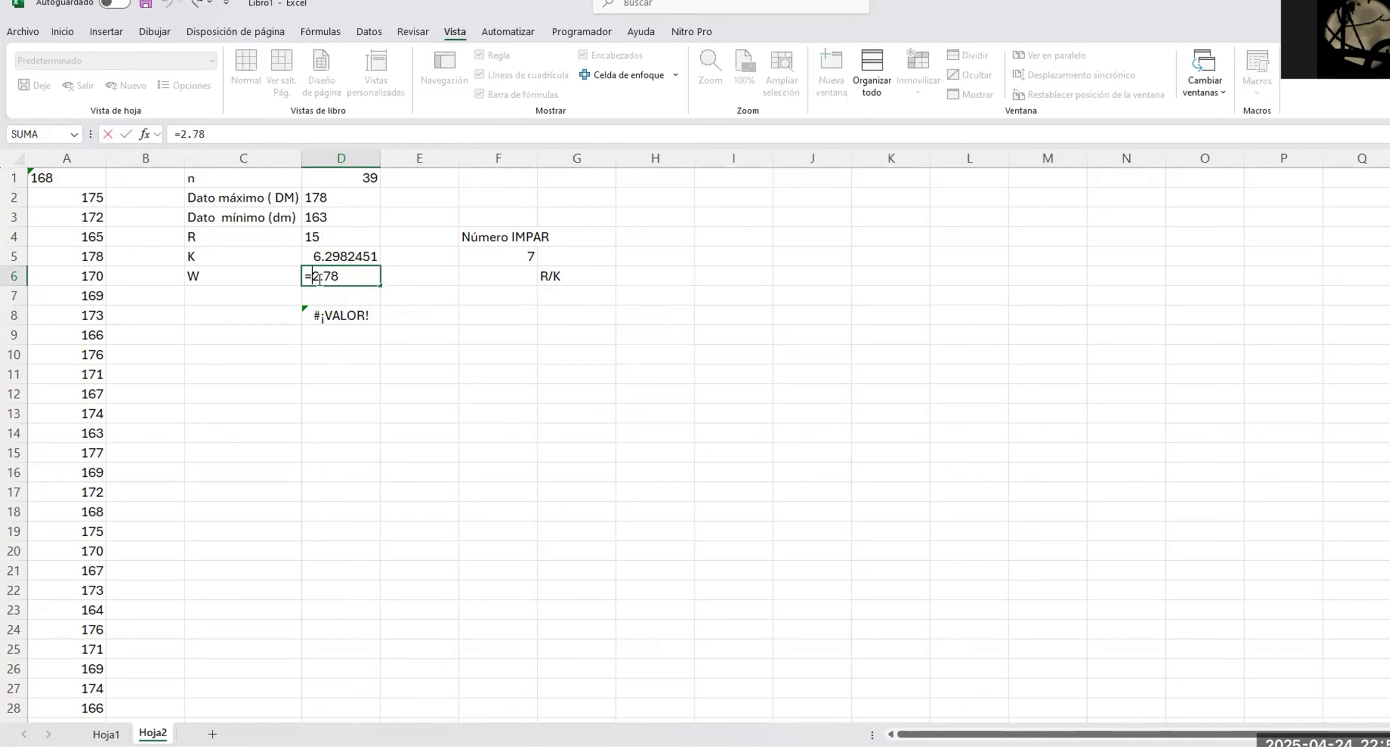
left_click_drag(339, 276, 150, 239)
key("BackSpace")
type("2.78")
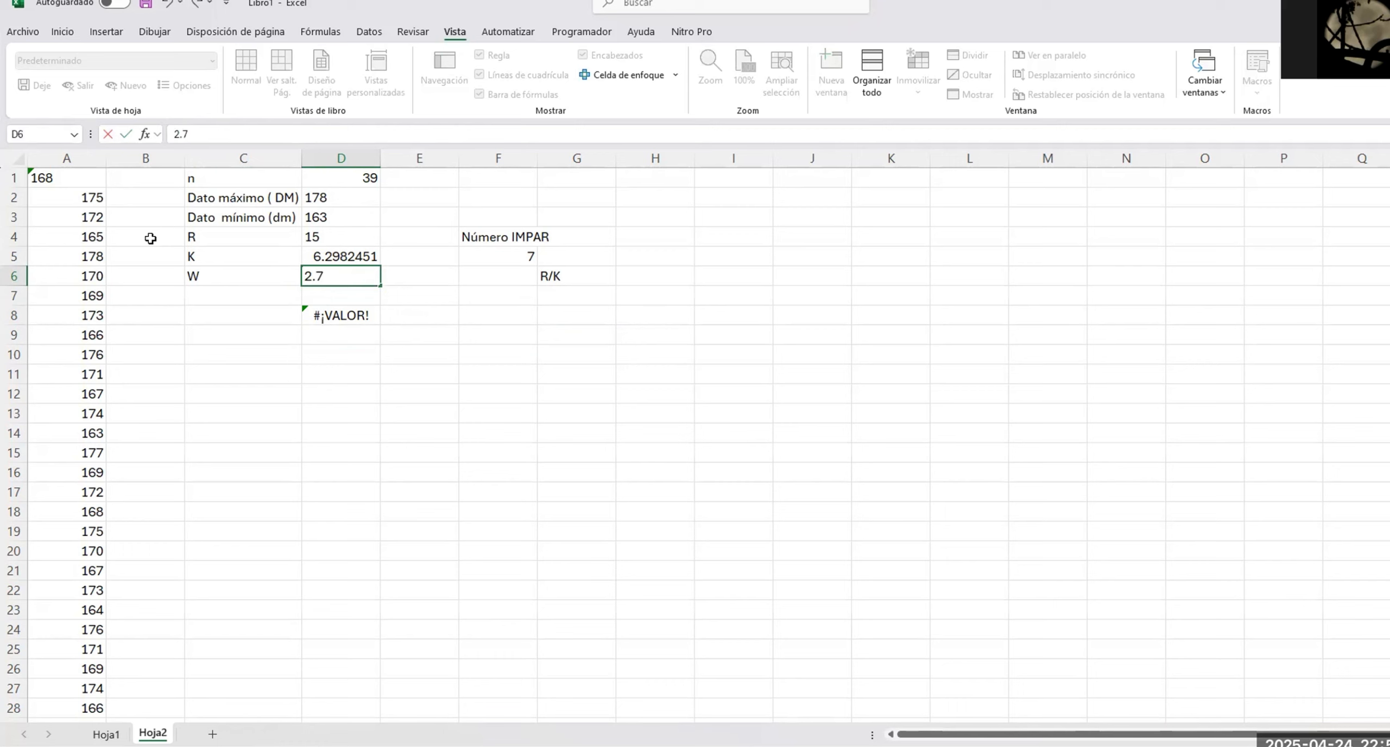
key("Return")
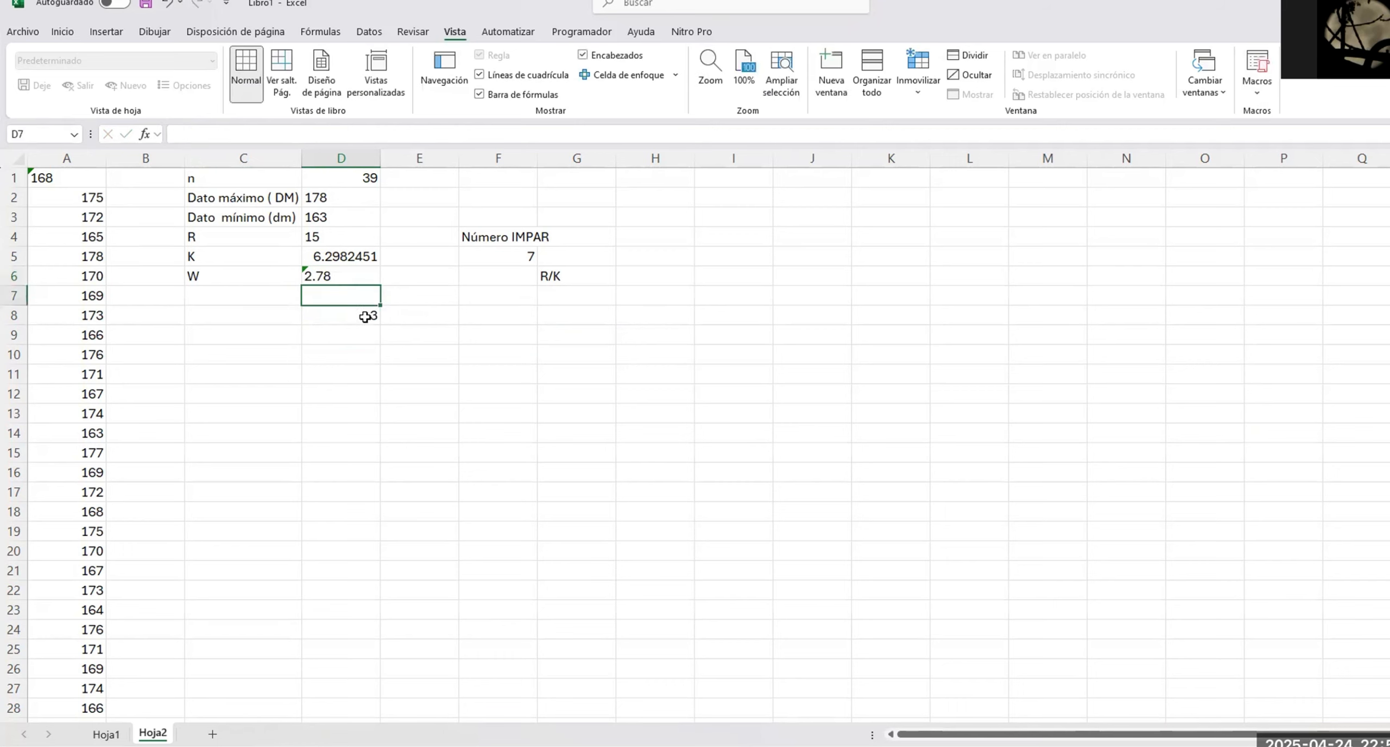
Undo the test entries in D6 to restore the formula =D4/D5, and select the rounded width in D8
left_click(557, 319)
key("ctrl+z")
left_click(760, 357)
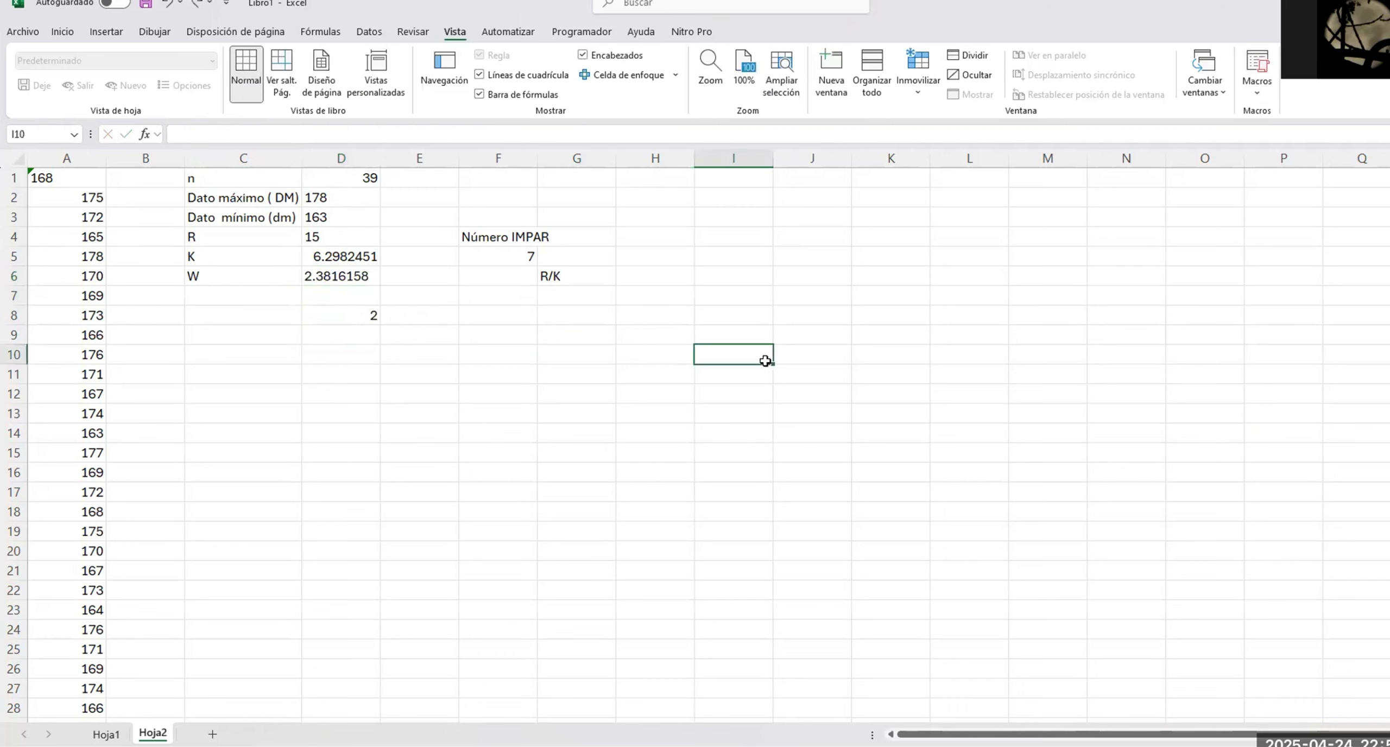
left_click(371, 319)
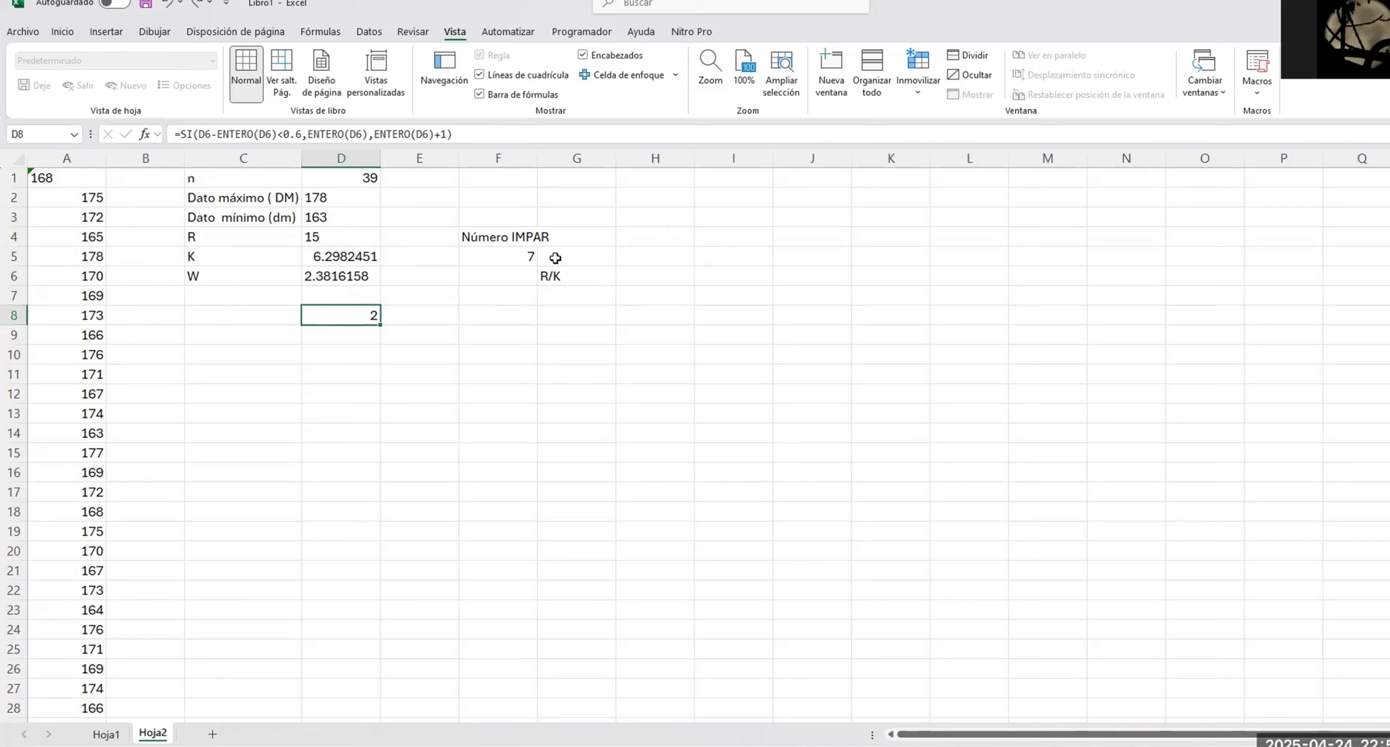
Split the sheet into two vertical panes with the divider placed right after column B
left_click(707, 176)
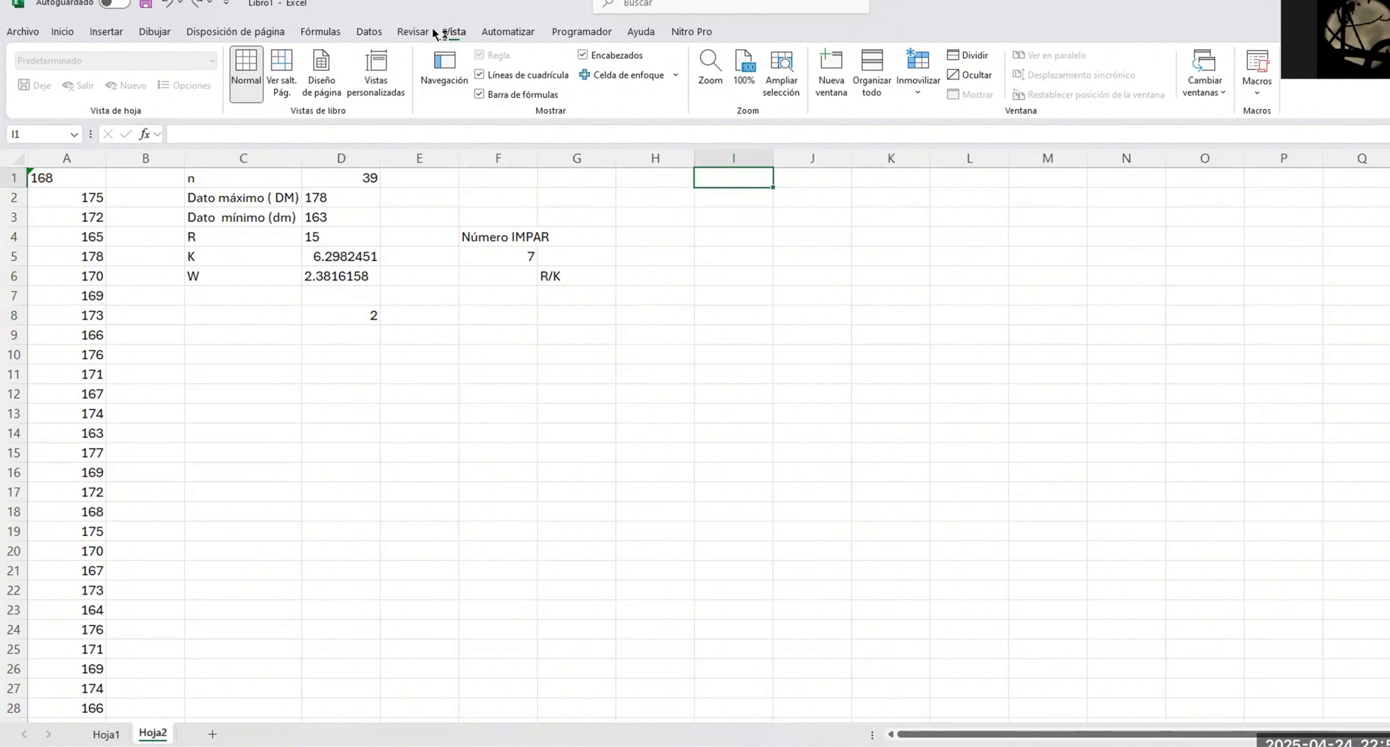
left_click(974, 57)
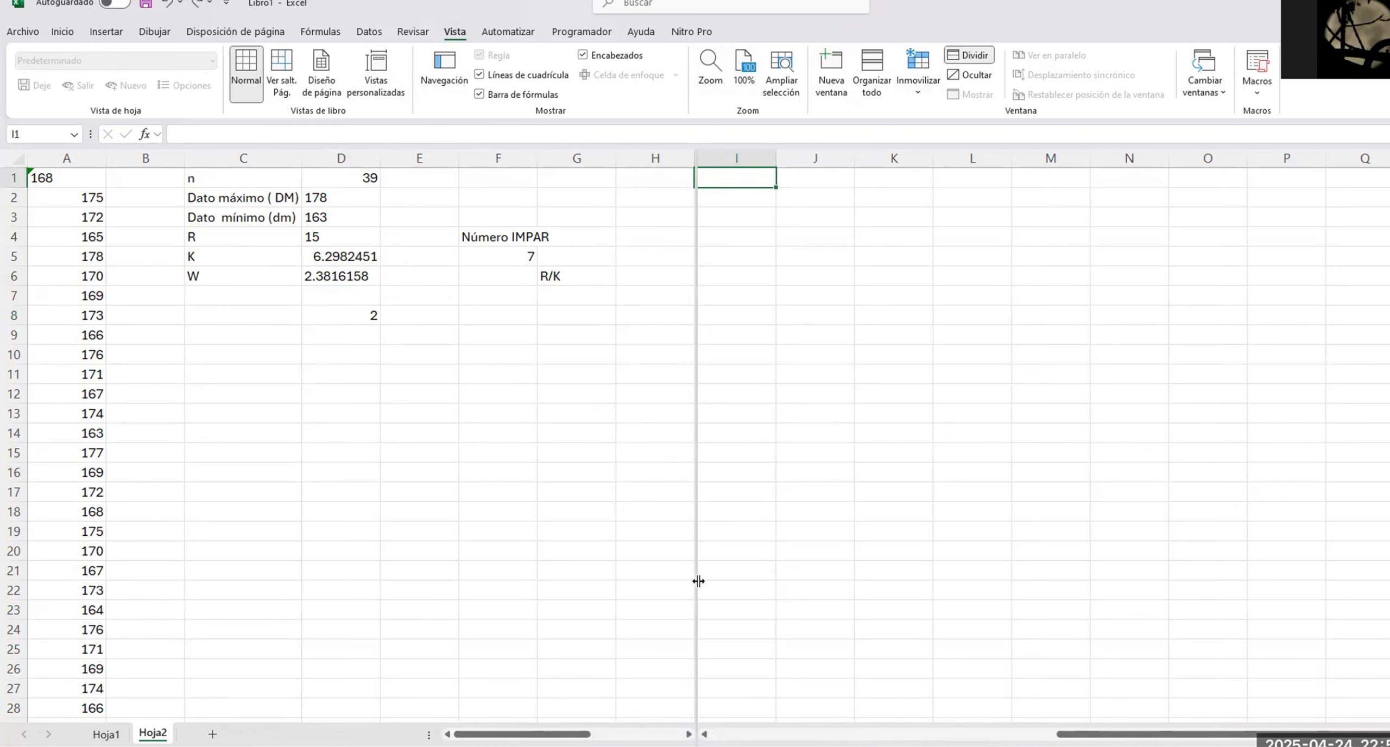
left_click_drag(701, 580, 186, 580)
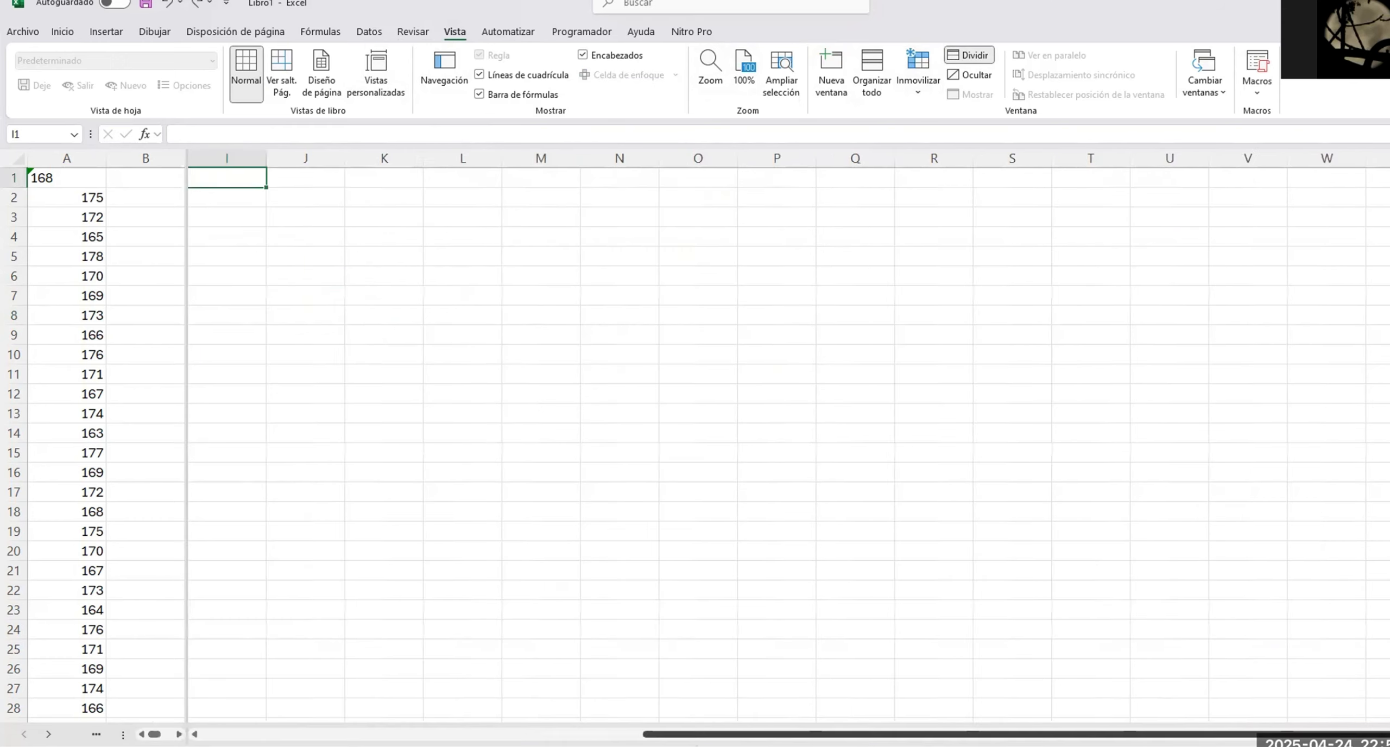
mouse_move(534, 734)
left_mouse_down()
mouse_move(454, 734)
mouse_move(602, 730)
mouse_move(504, 727)
mouse_move(539, 731)
left_mouse_up()
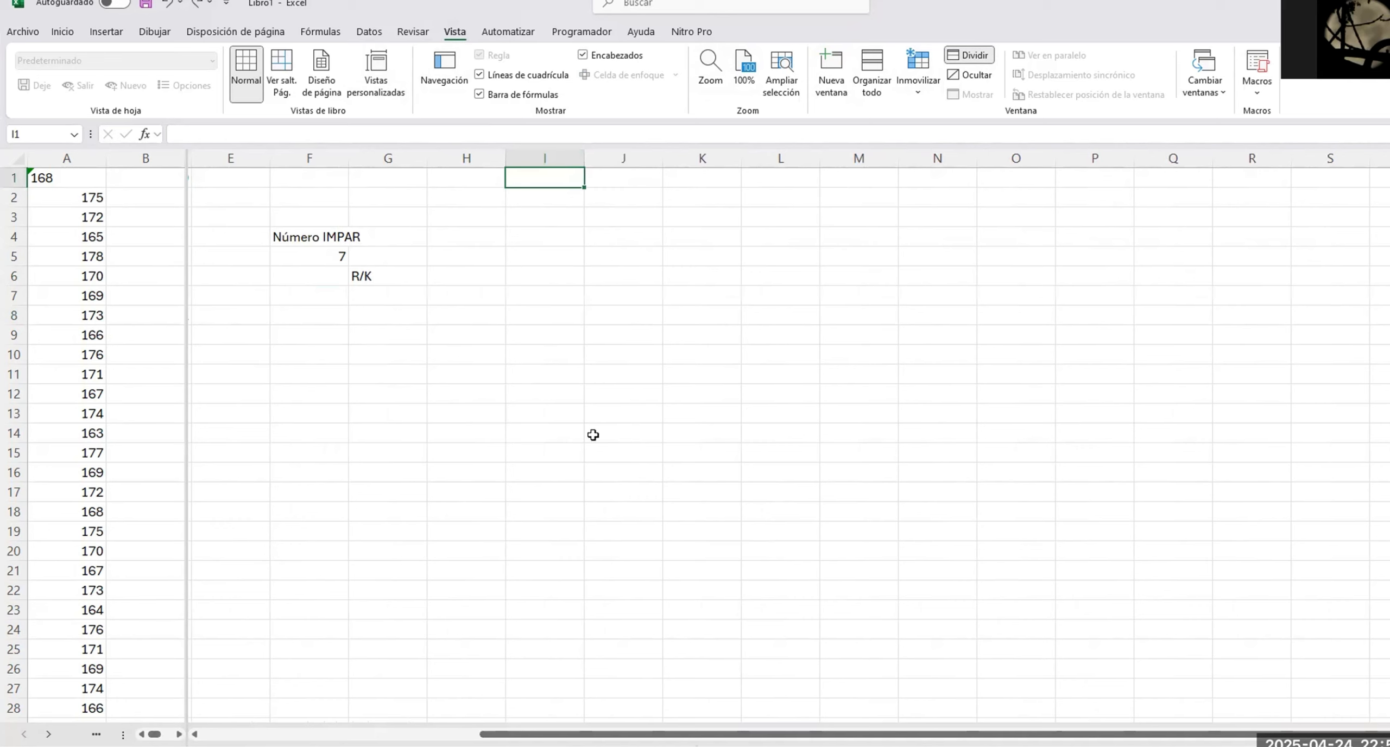
Enter the header "Número de intervalo" in I1 and the first interval number 1 in I2
type("Número d")
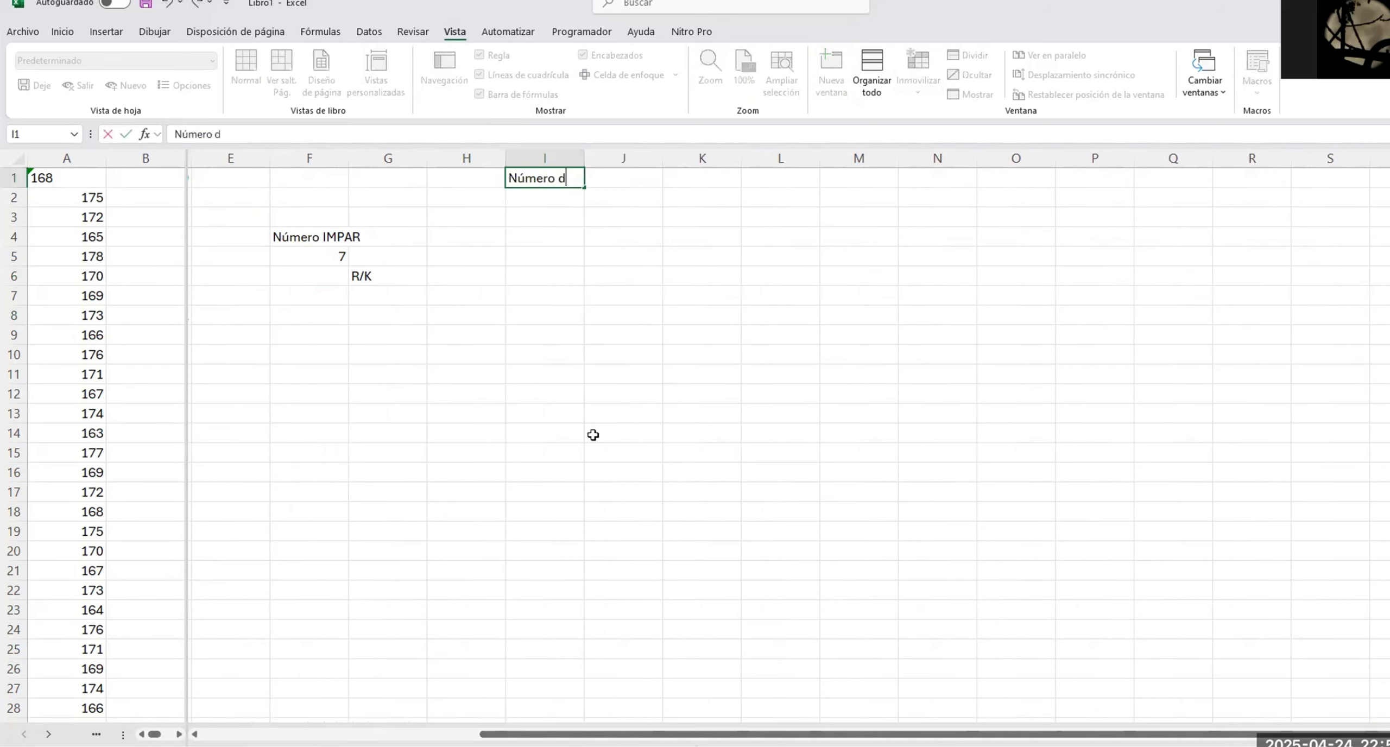
type("e intervalo")
key("Return")
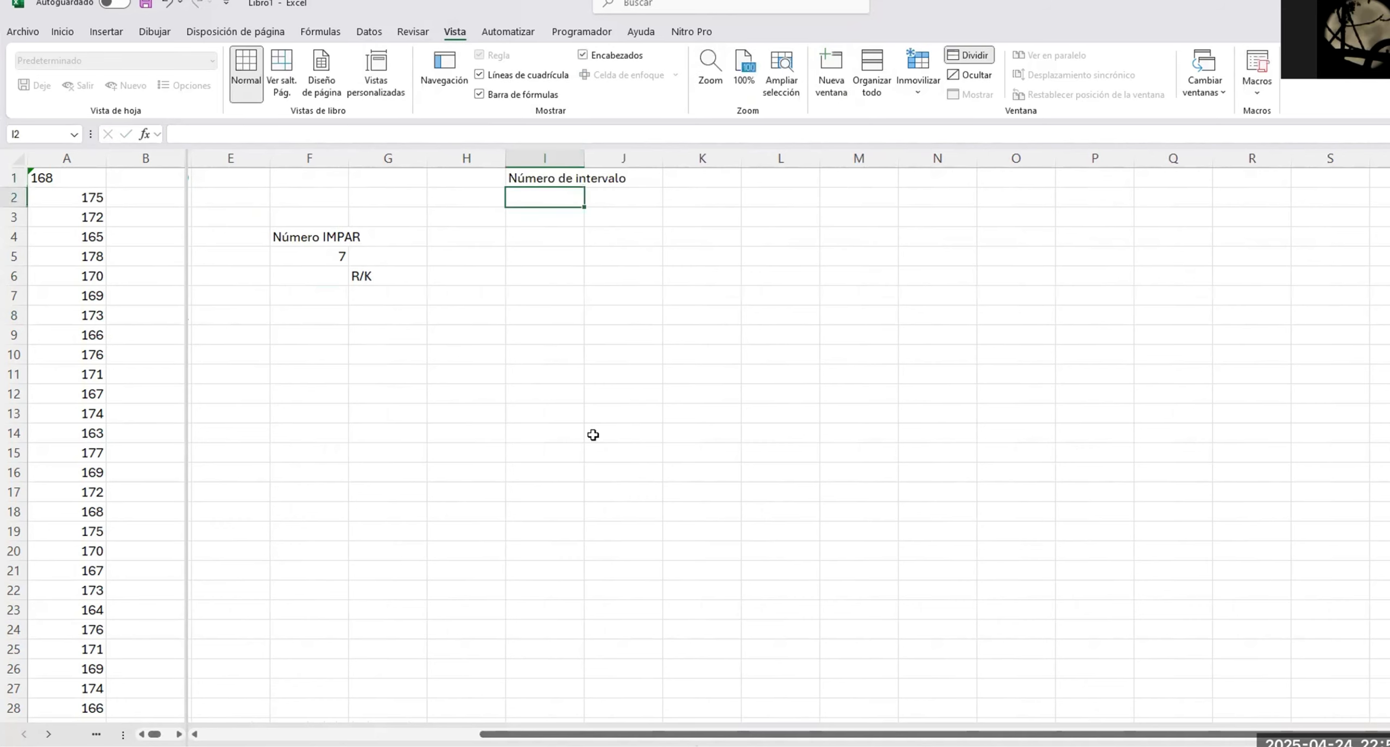
type("1")
key("Return")
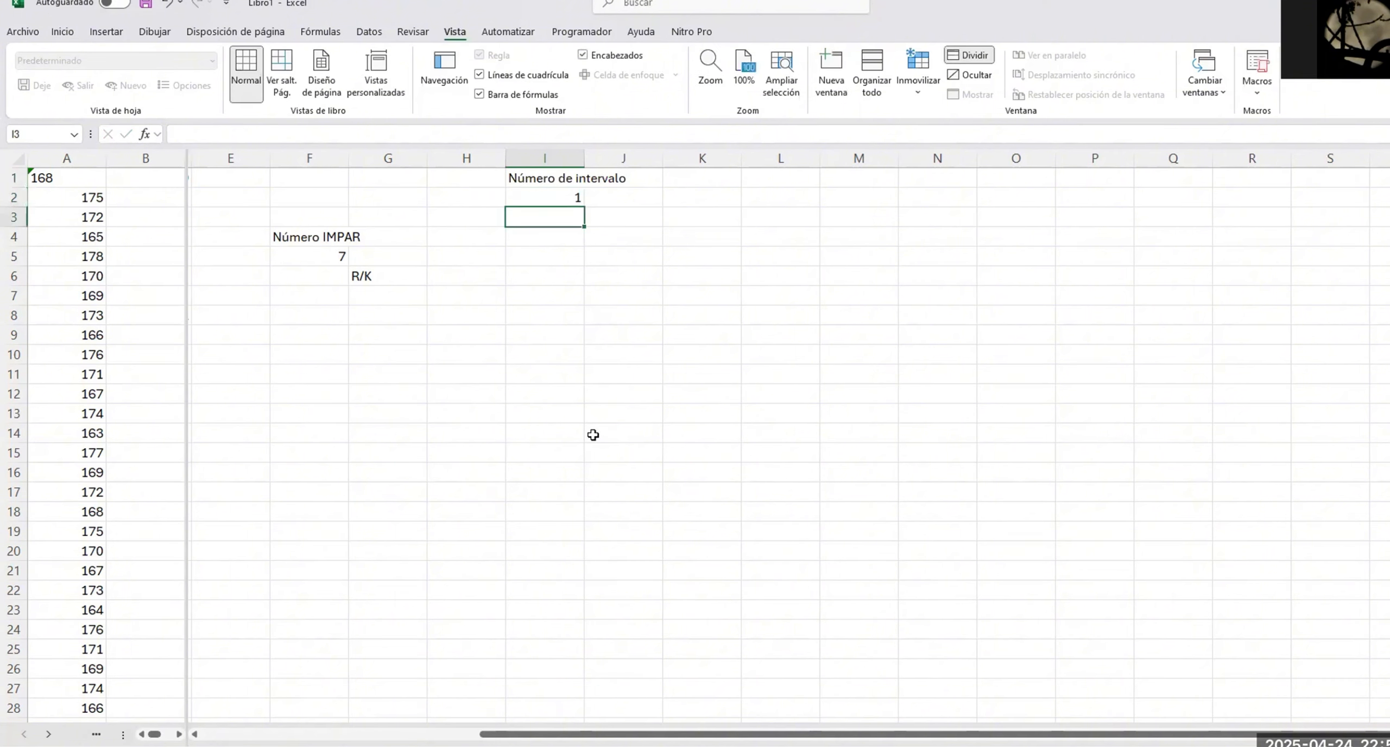
Number the following intervals with =I2+1 in I3 and fill the formula down to I7
type("=")
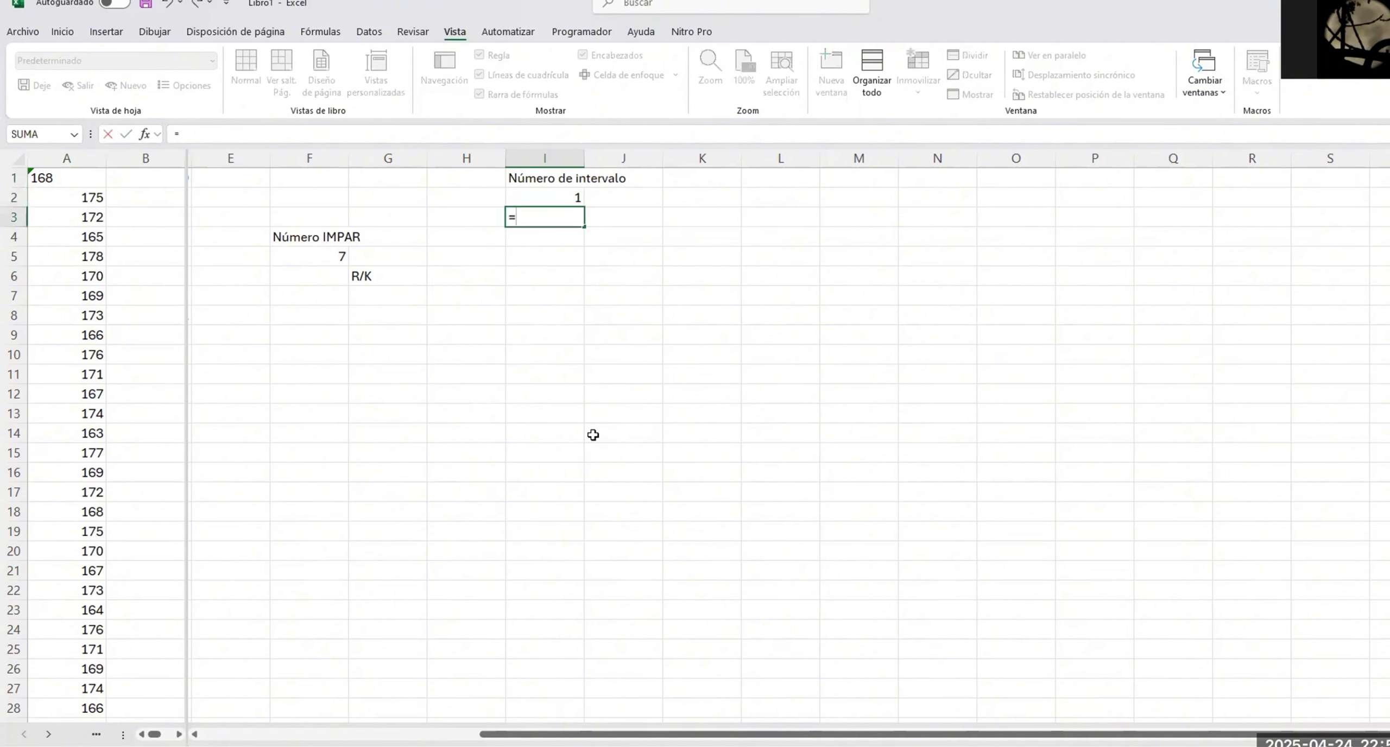
left_click(574, 200)
type("+")
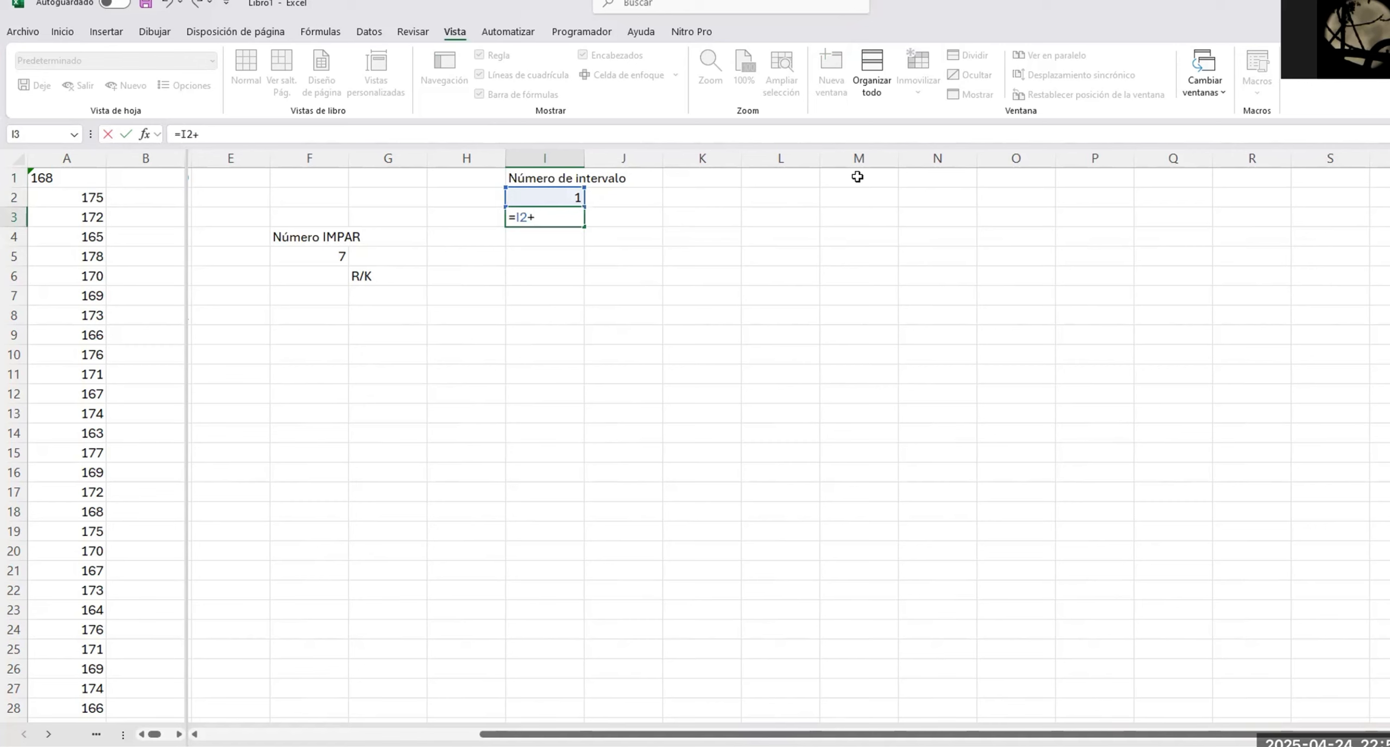
type("1")
key("Return")
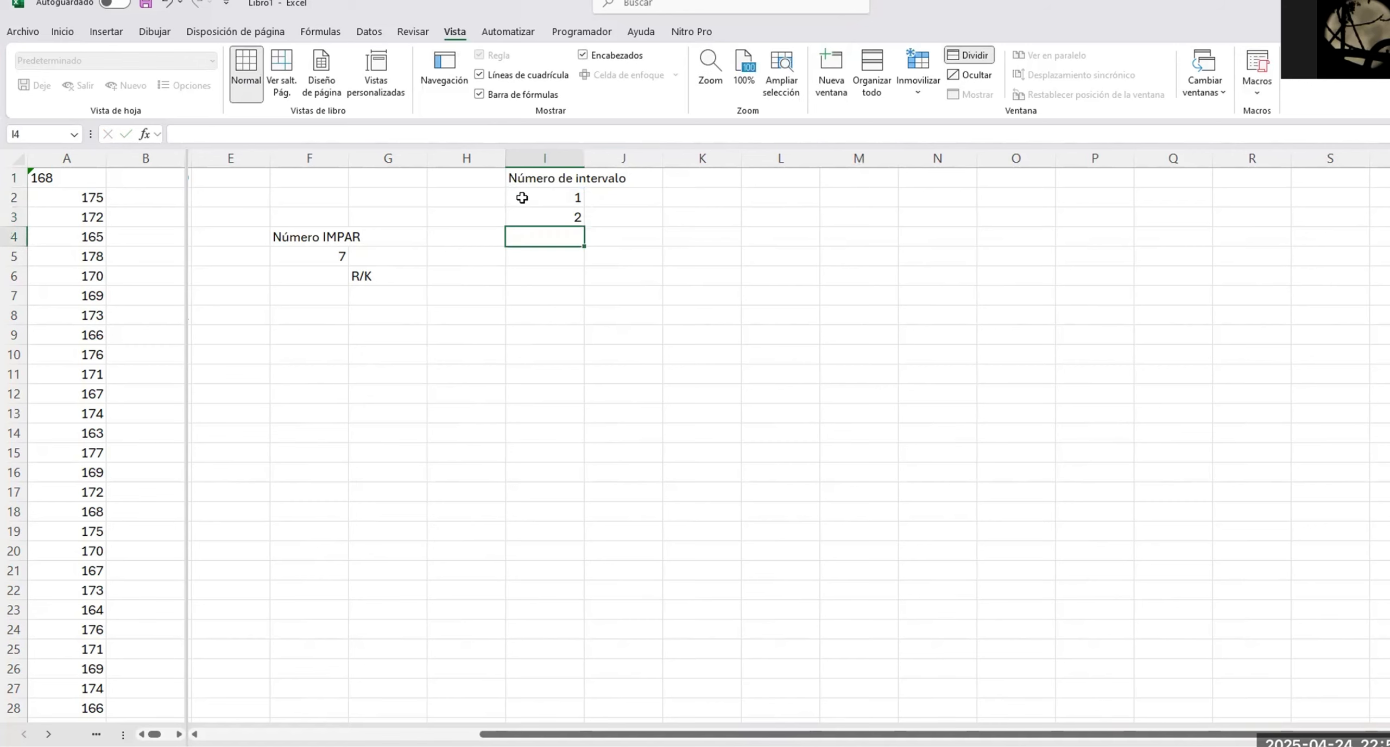
left_click(551, 216)
left_click_drag(583, 225, 586, 297)
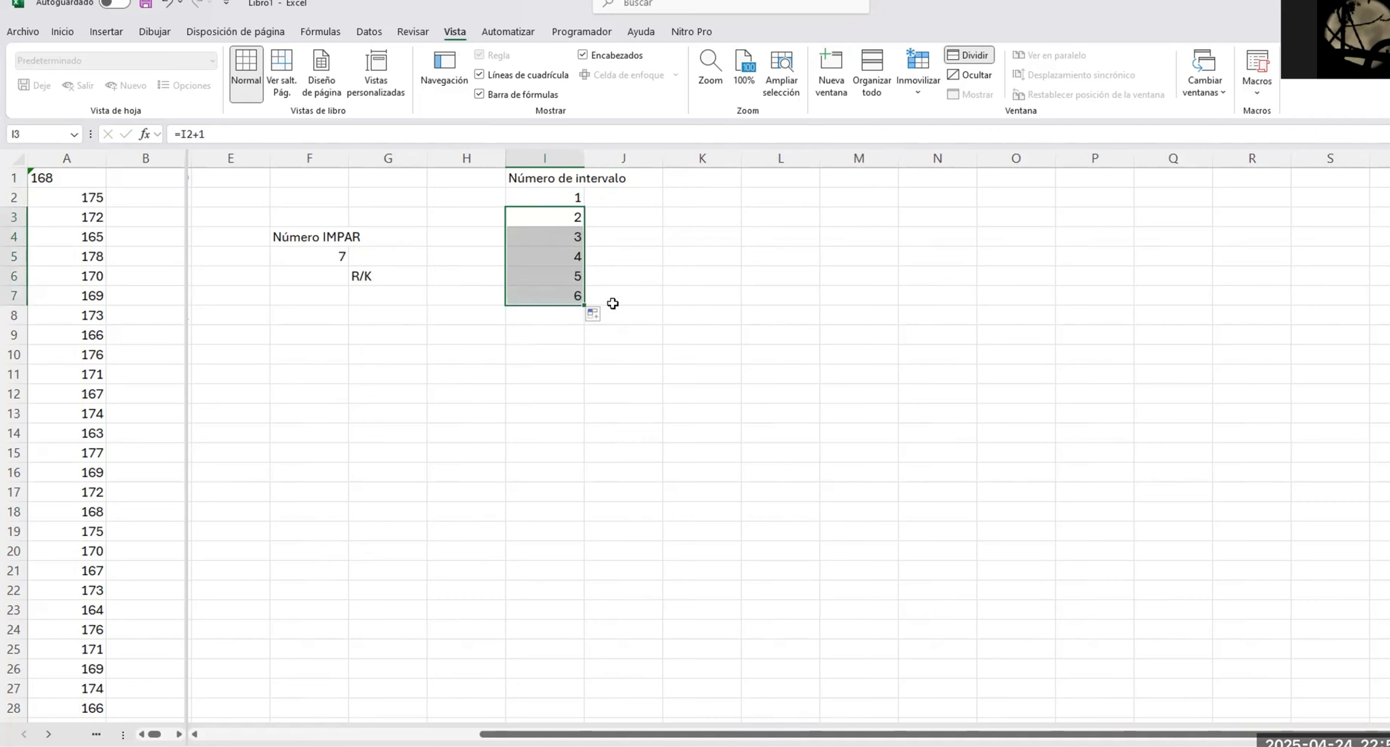
mouse_move(584, 305)
left_mouse_down()
mouse_move(586, 345)
mouse_move(585, 305)
left_mouse_up()
Wrap the text of the "Número de intervalo" header in I1
left_click(640, 201)
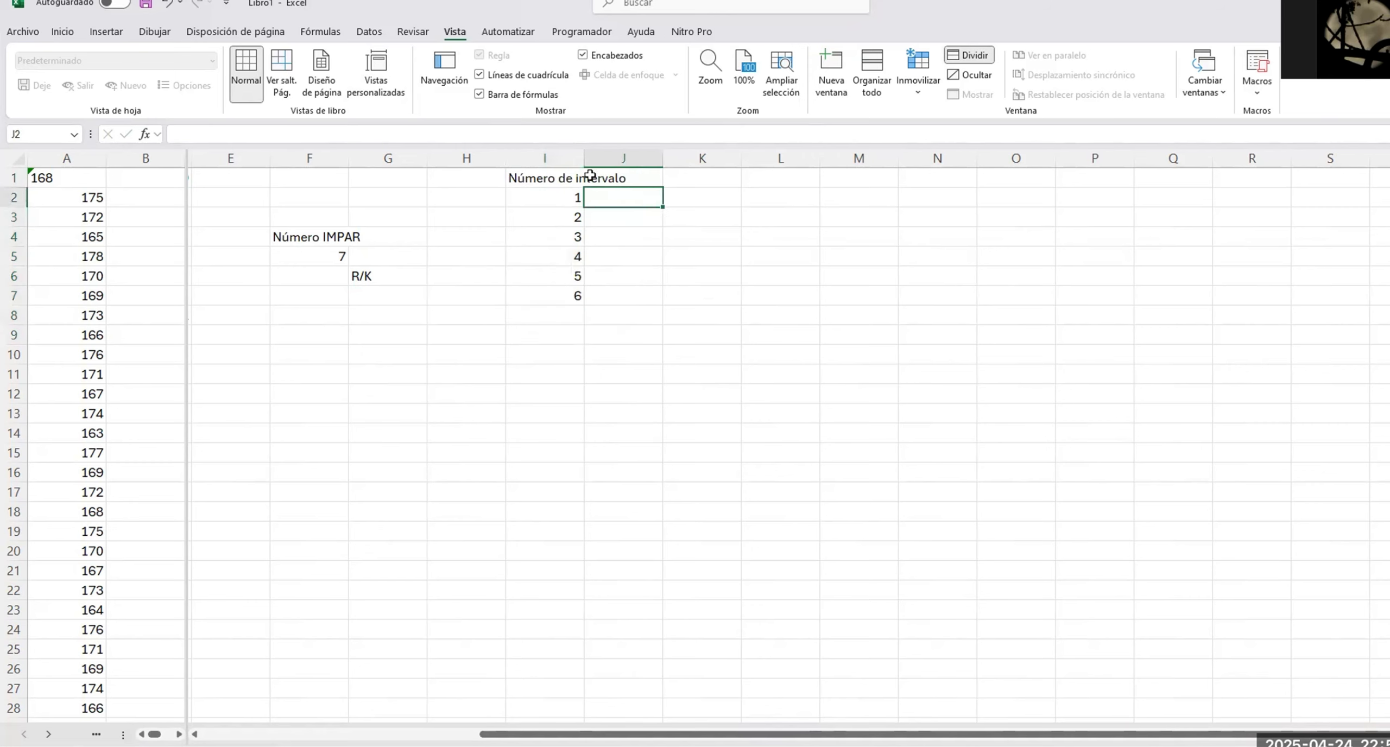
left_click(496, 178)
left_click(529, 179)
left_click(76, 31)
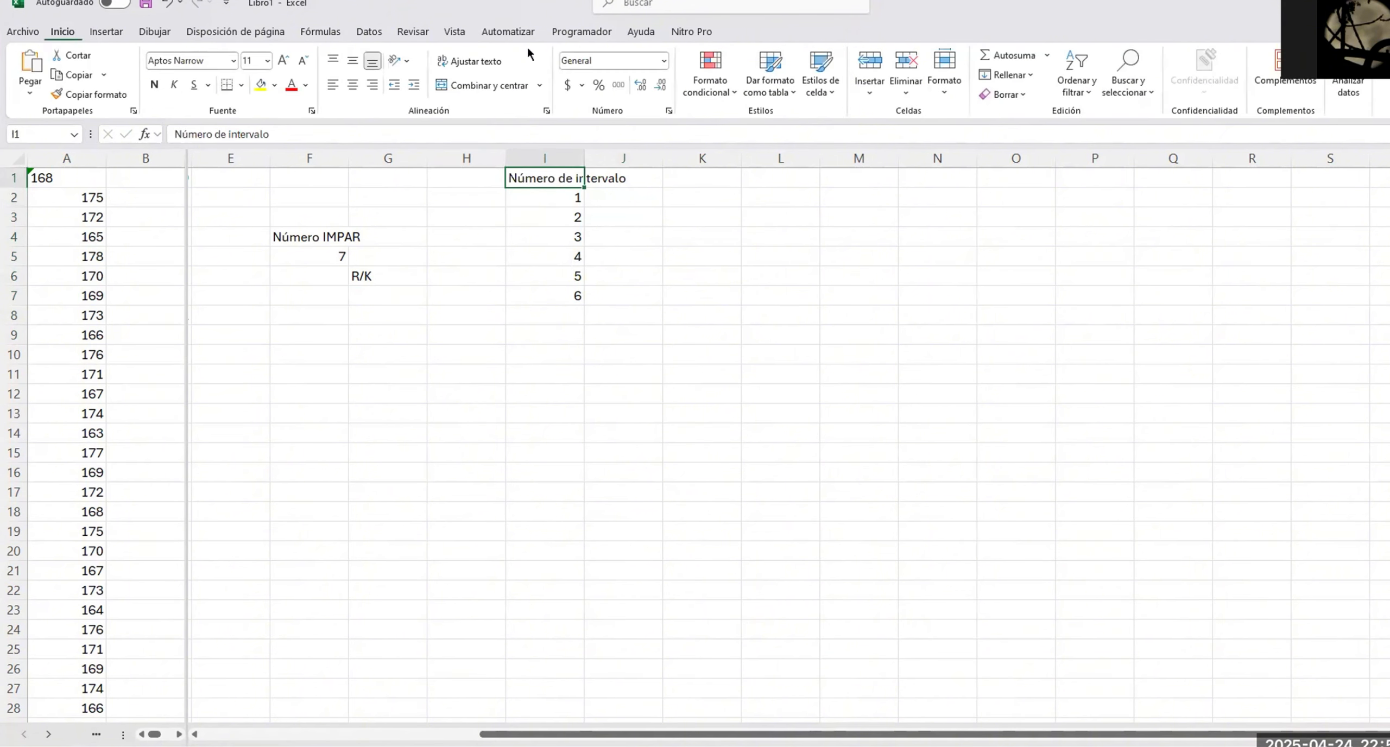
left_click(476, 63)
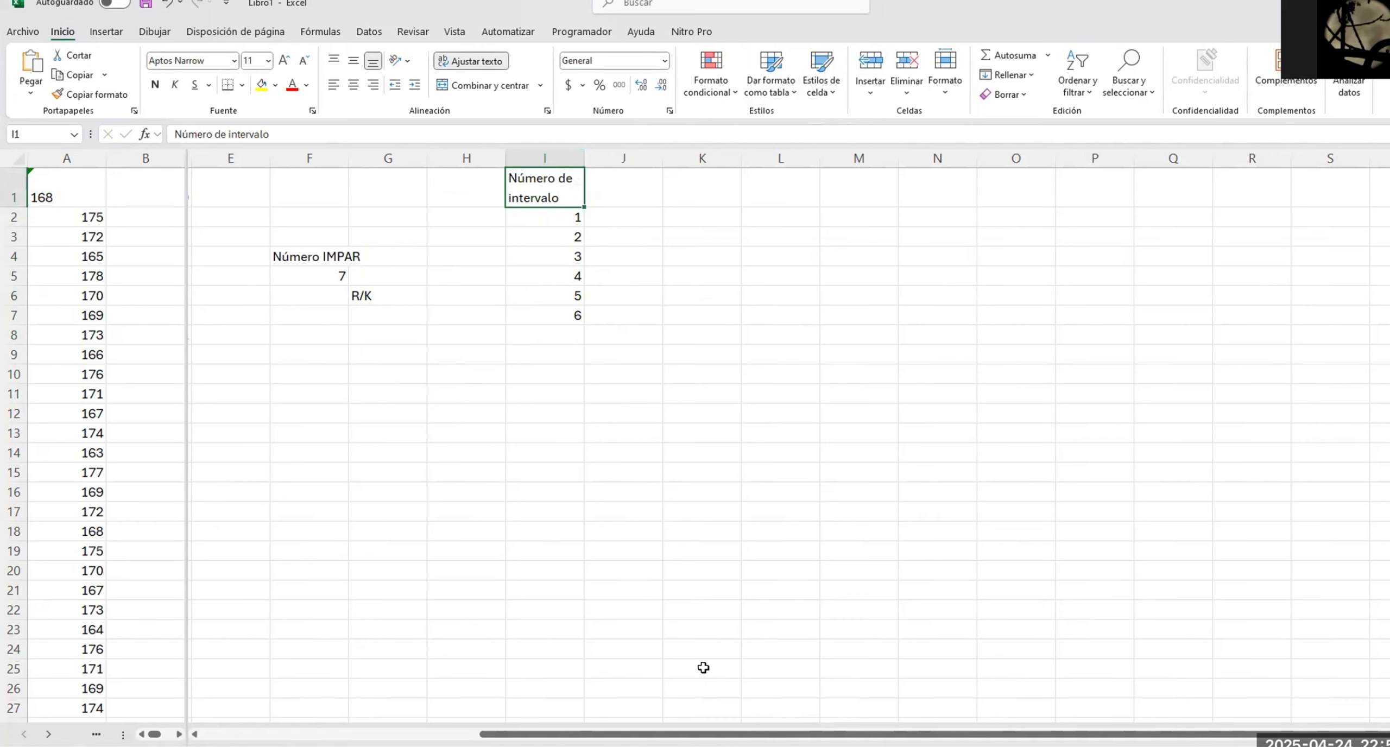
Enter the column header "Limite inferior" in J1
left_click_drag(723, 736, 707, 734)
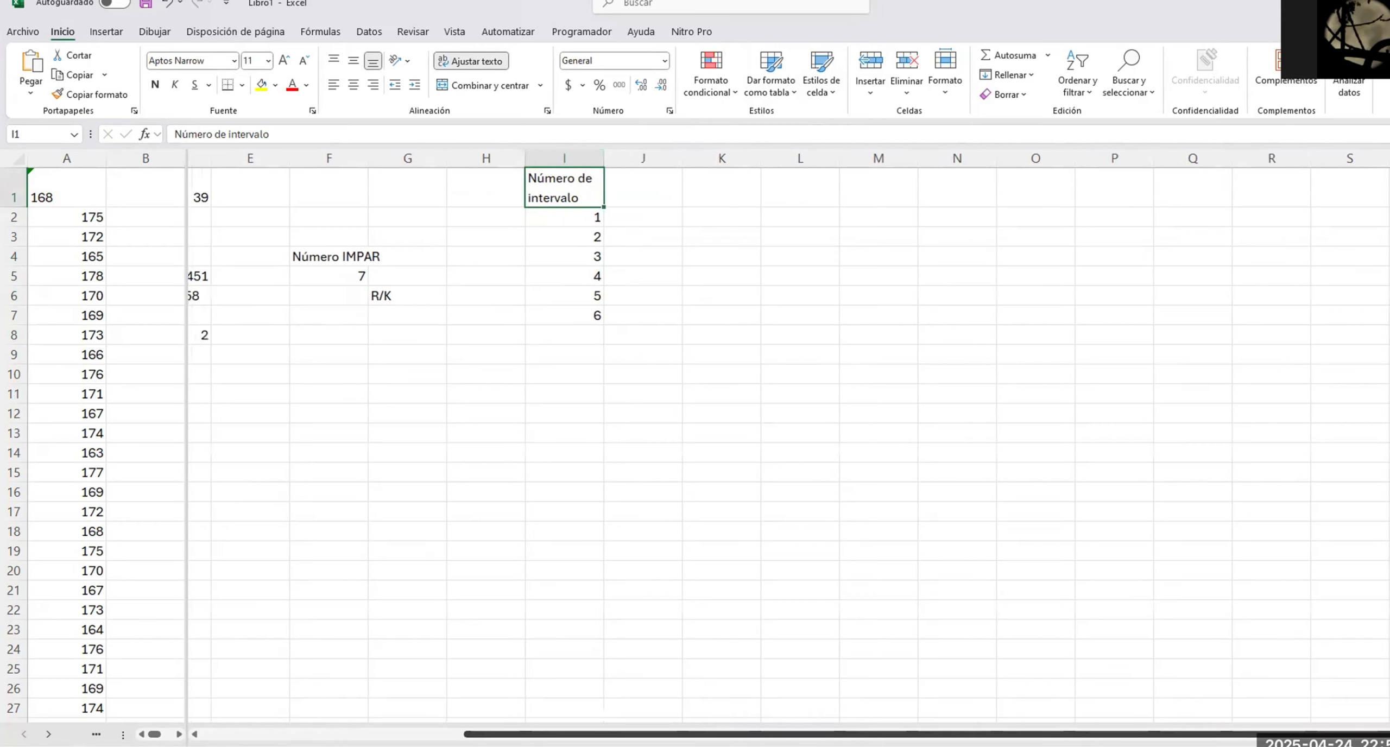
left_click(653, 192)
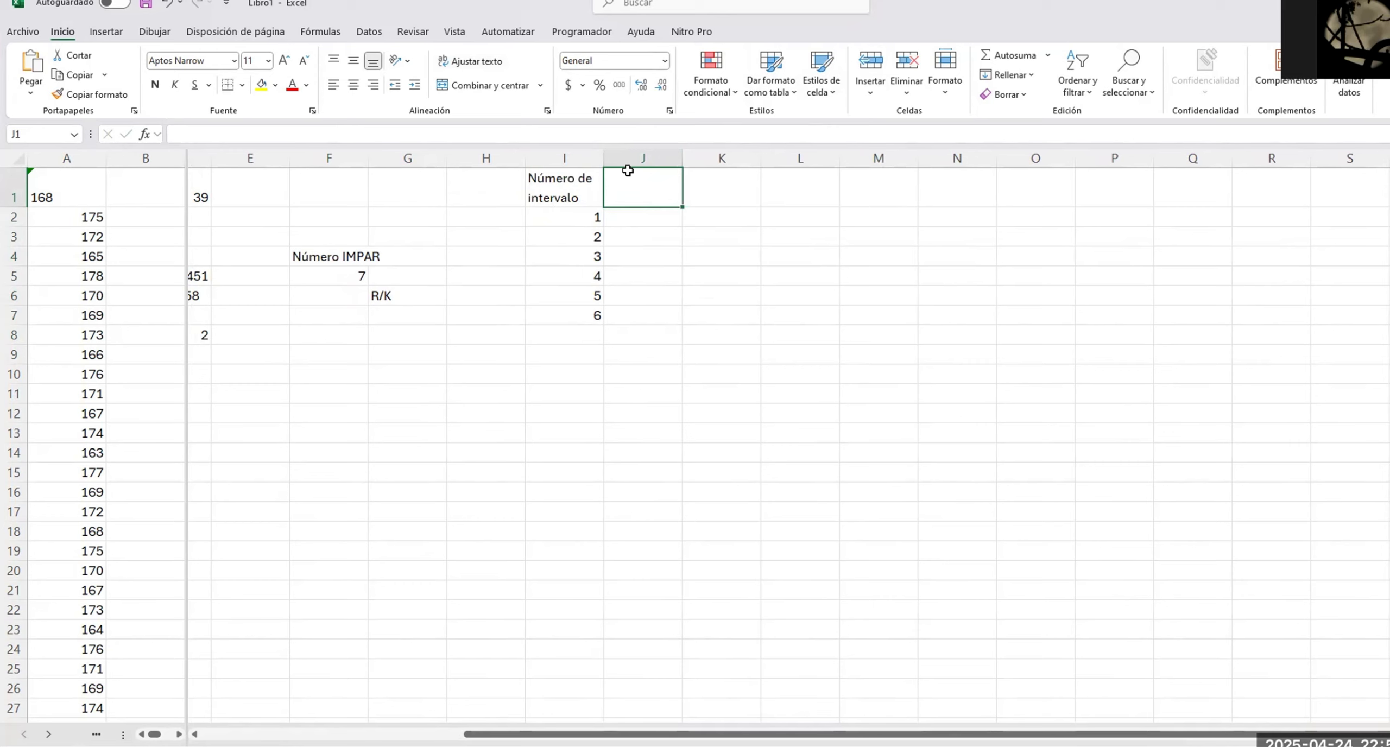
type("l")
type("Ñ")
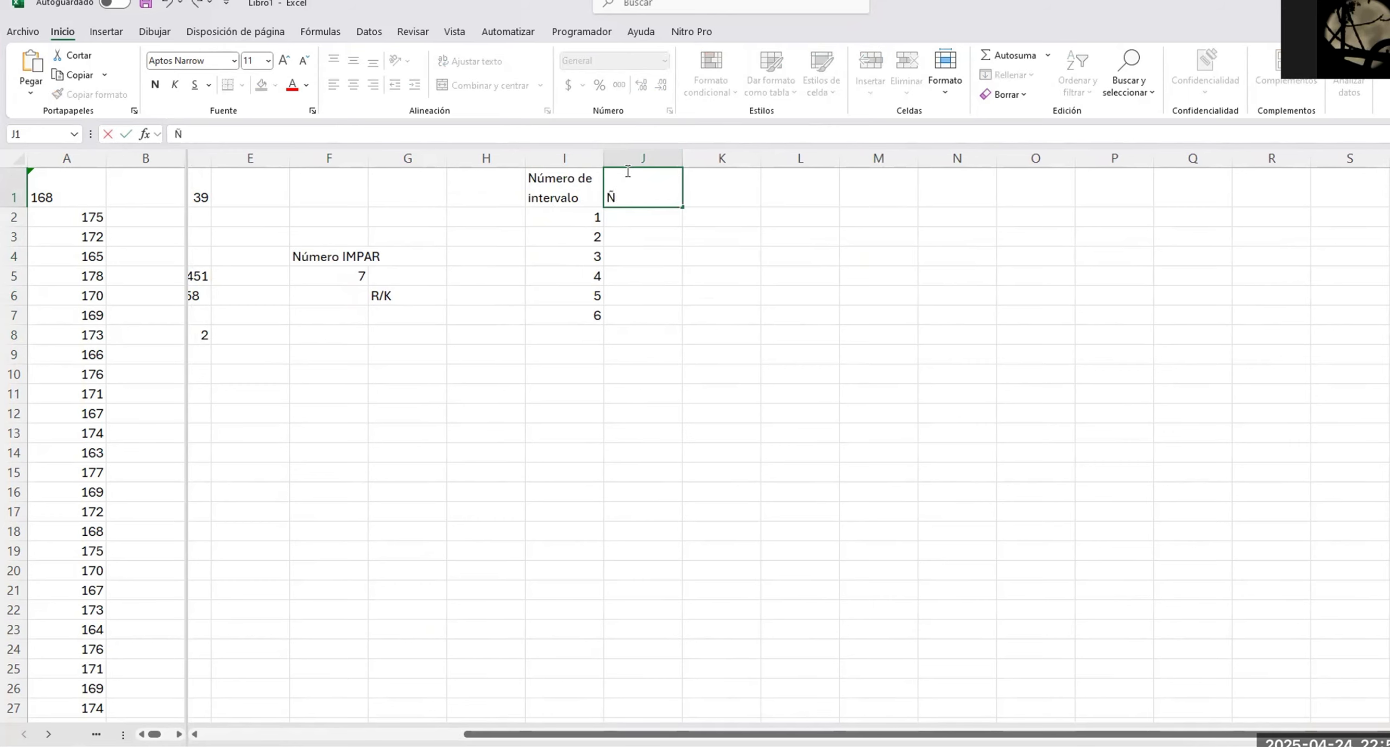
key("BackSpace")
type("Limite inferior")
key("Return")
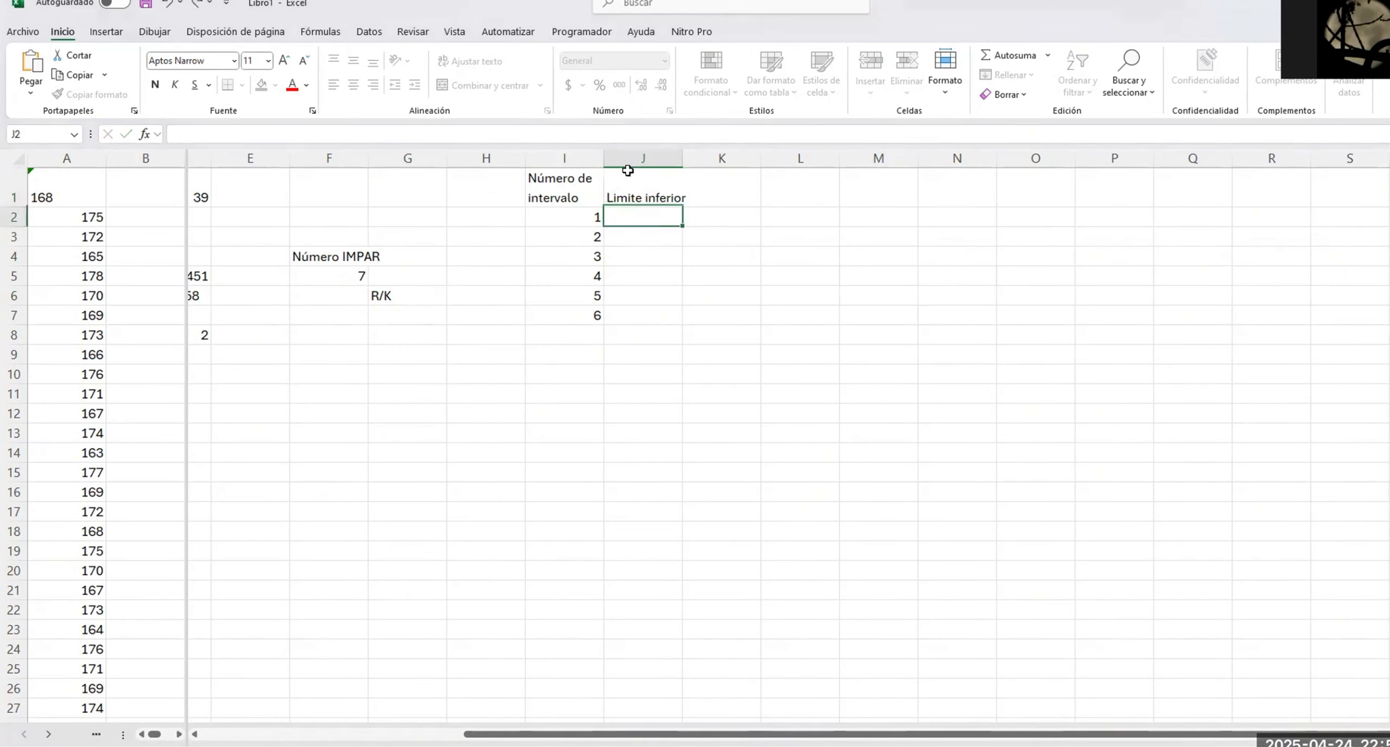
Apply text wrapping to the whole header range I1:R1
left_click_drag(577, 182, 1236, 186)
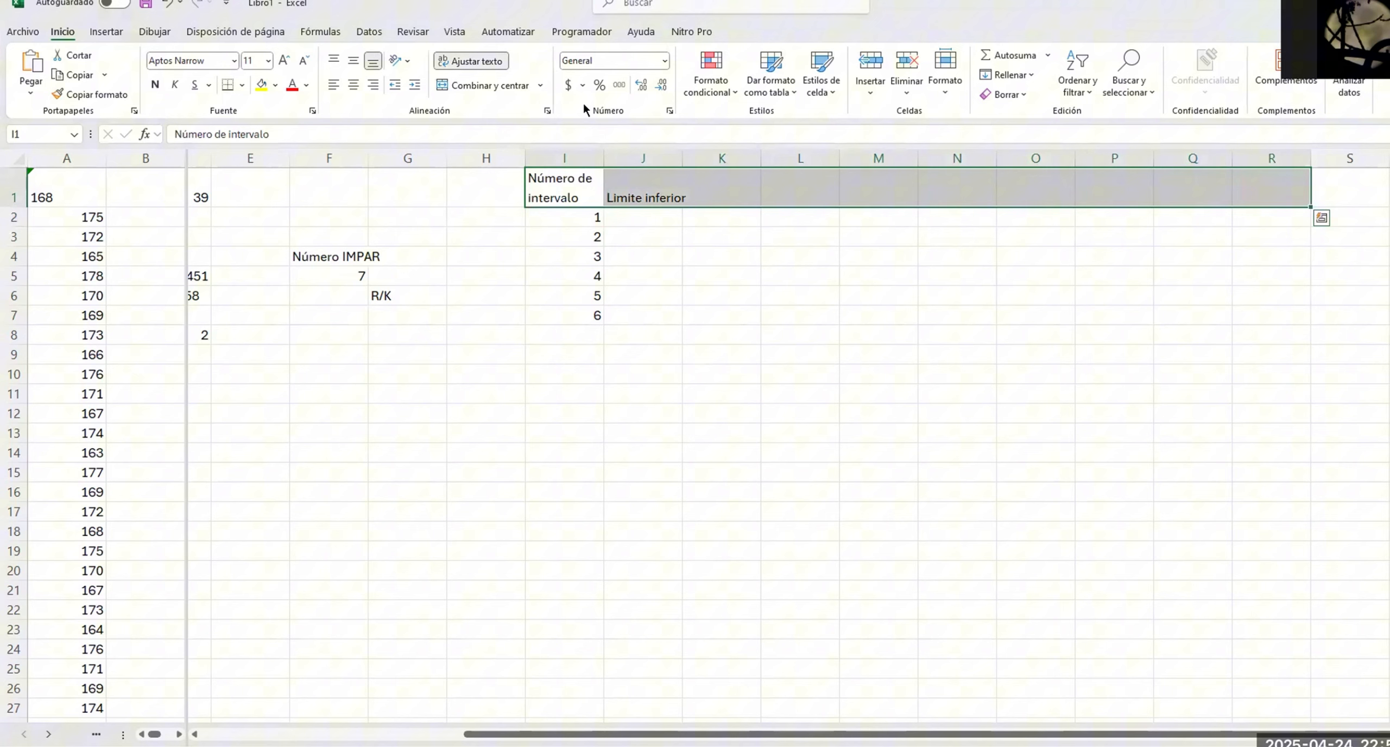
left_click(500, 66)
left_click(641, 195)
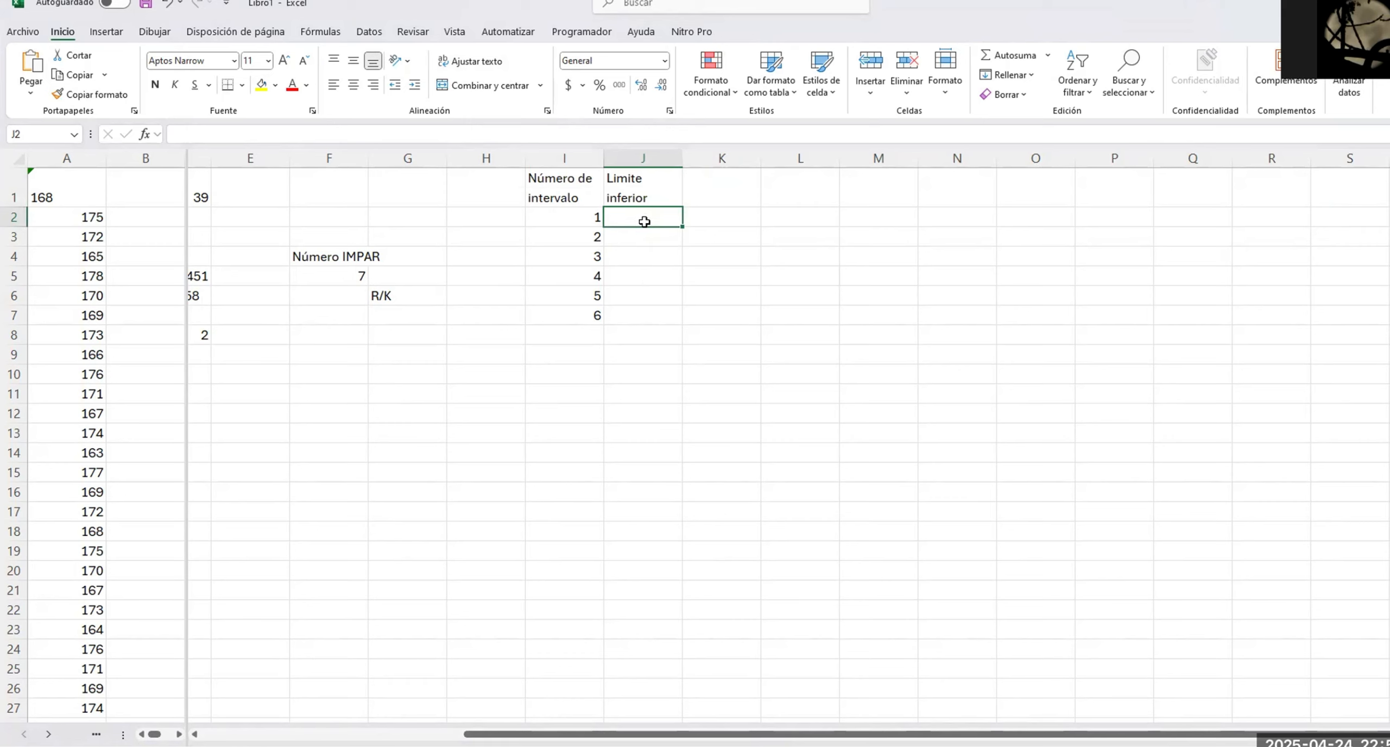
Set the first interval's lower limit in J2 to the minimum data value with =D3
type("=")
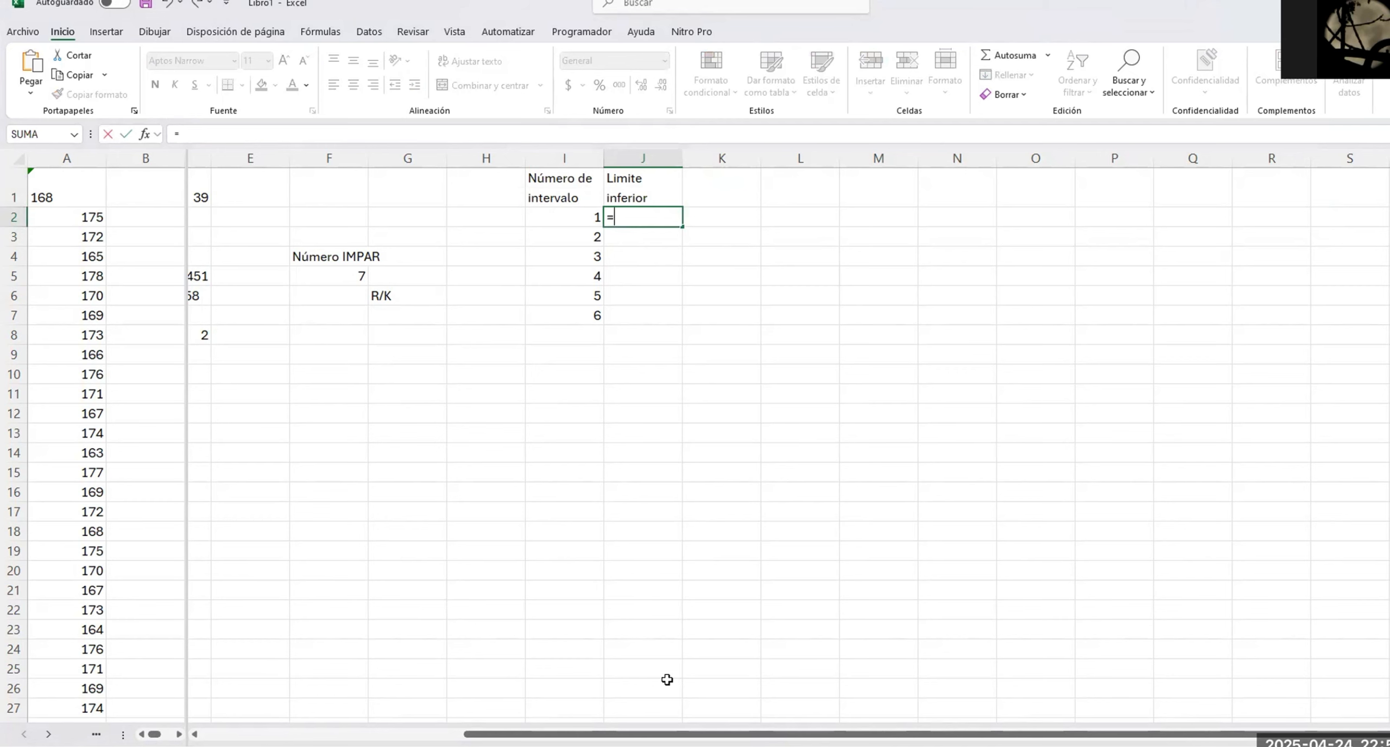
left_click_drag(665, 734, 497, 734)
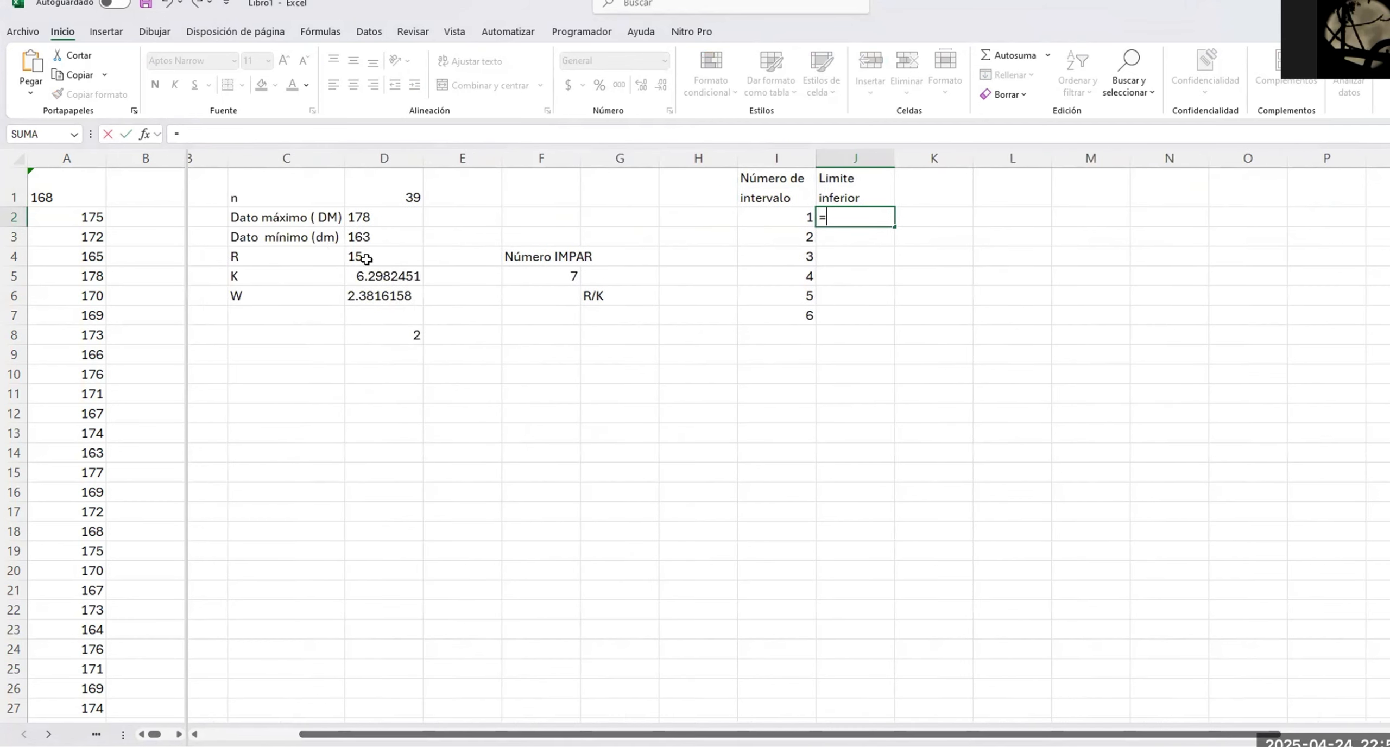
left_click(364, 240)
key("Return")
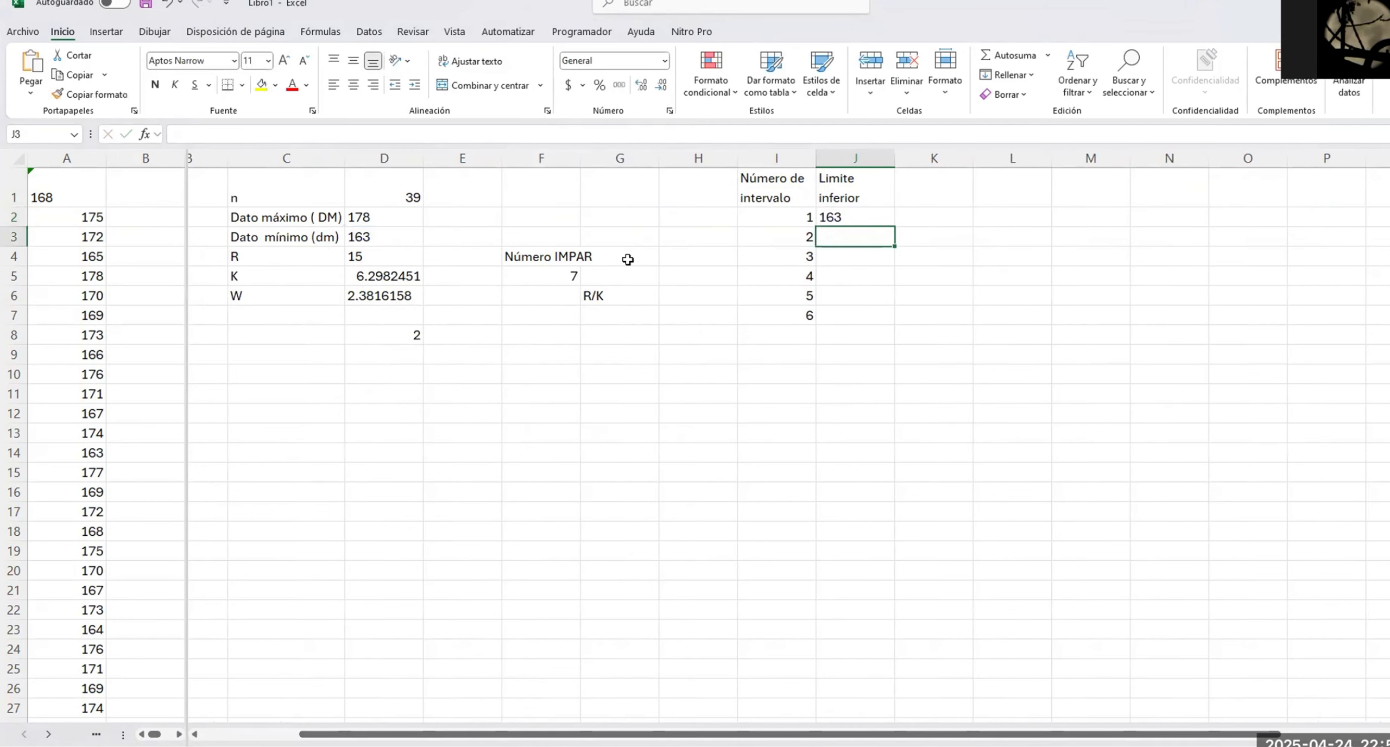
Enter the column header "Límite superior" in K1
left_click(954, 183)
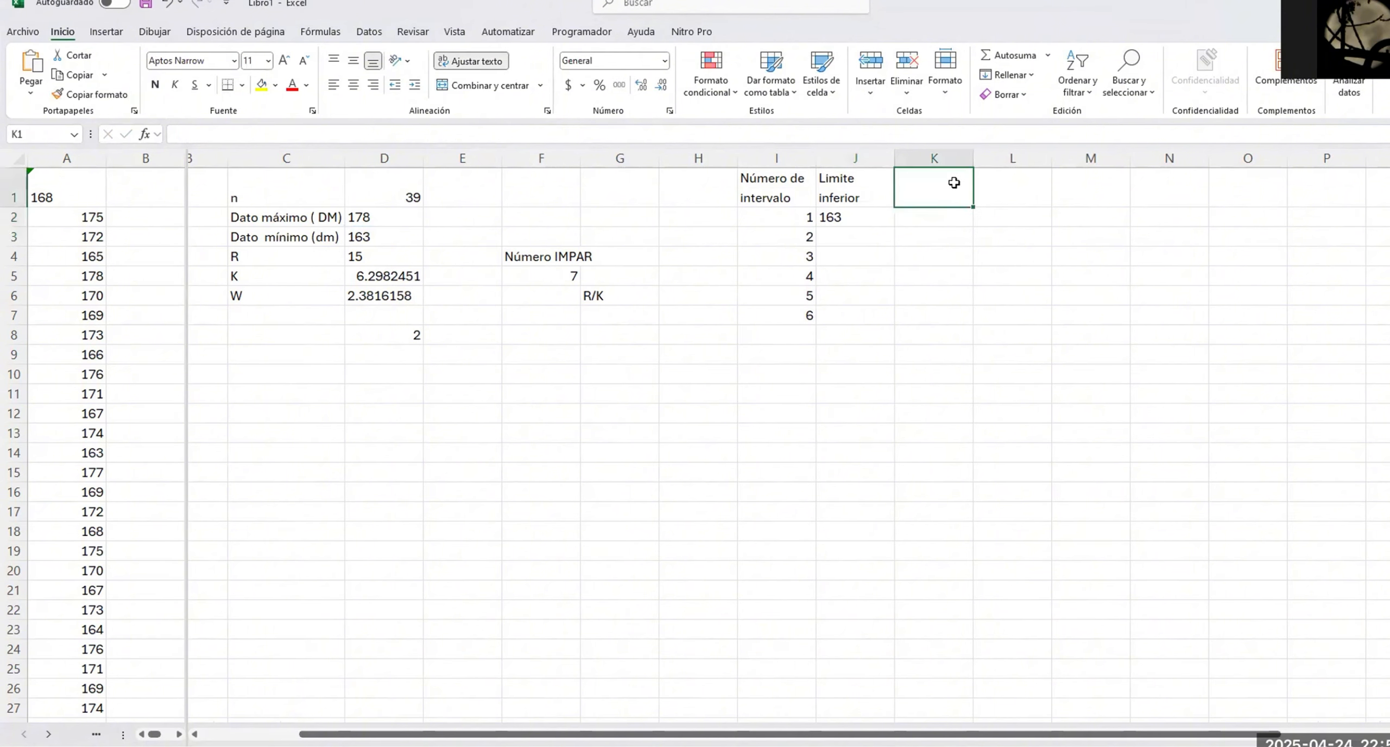
type("Límite supe")
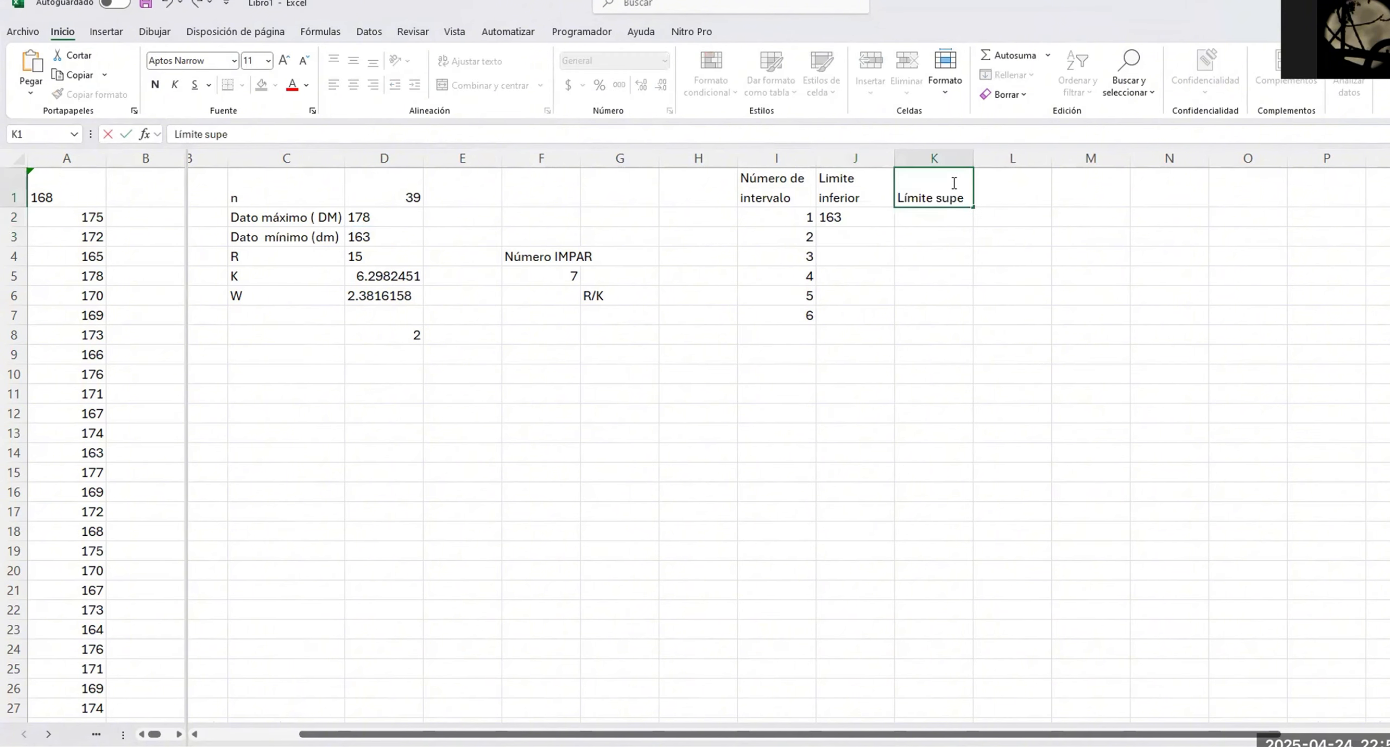
type("rior")
key("Return")
Correct the spelling of the J1 header to "Límite inferior"
left_click(835, 178)
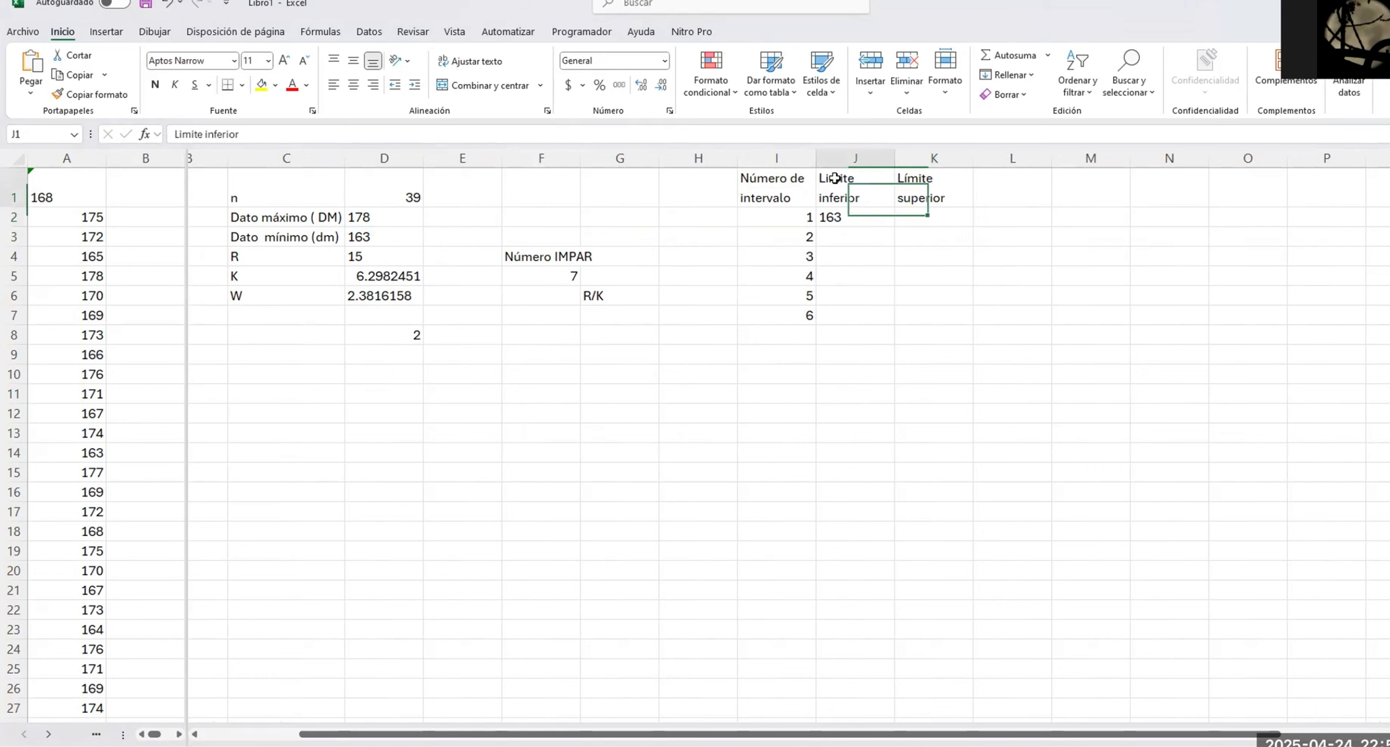
double_click(834, 178)
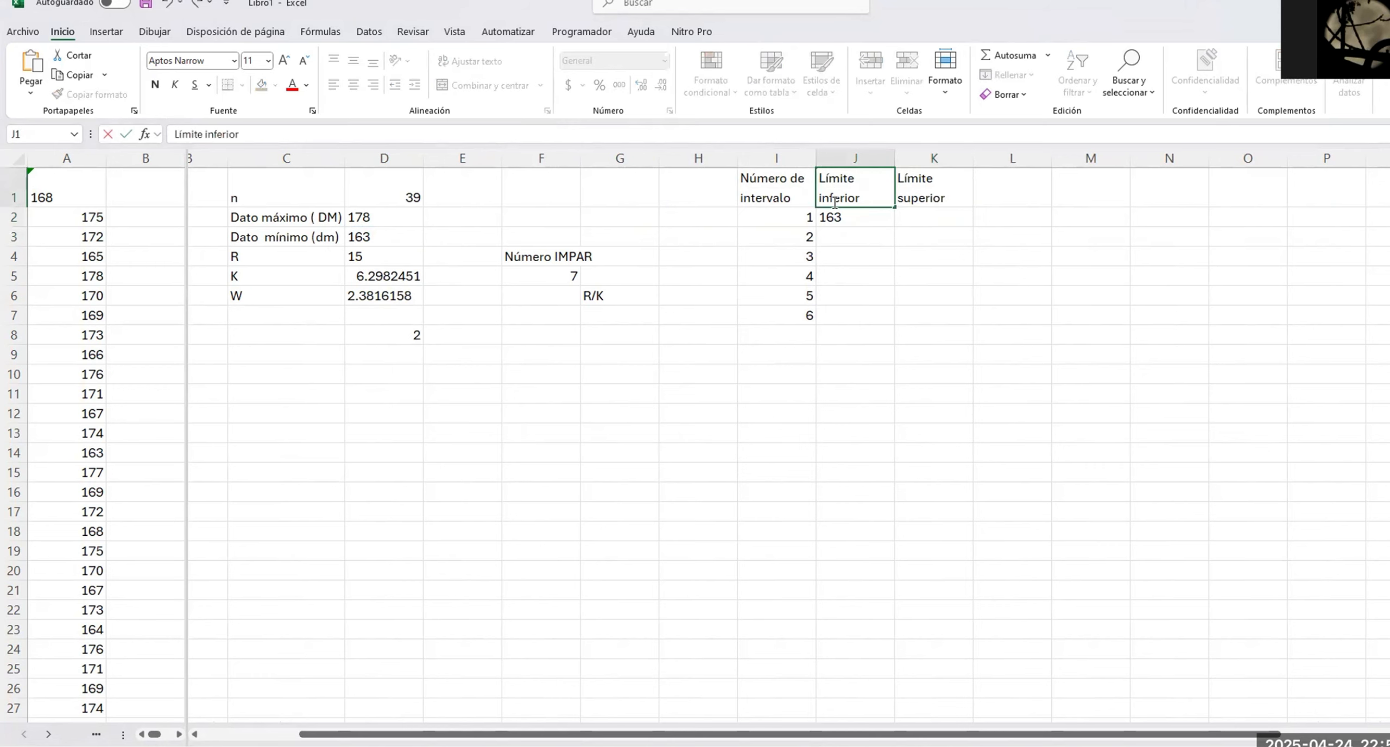
key("Return")
Calculate the first interval's upper limit in K2 with =J2+$D$8, using an absolute reference to the interval width
key("Right")
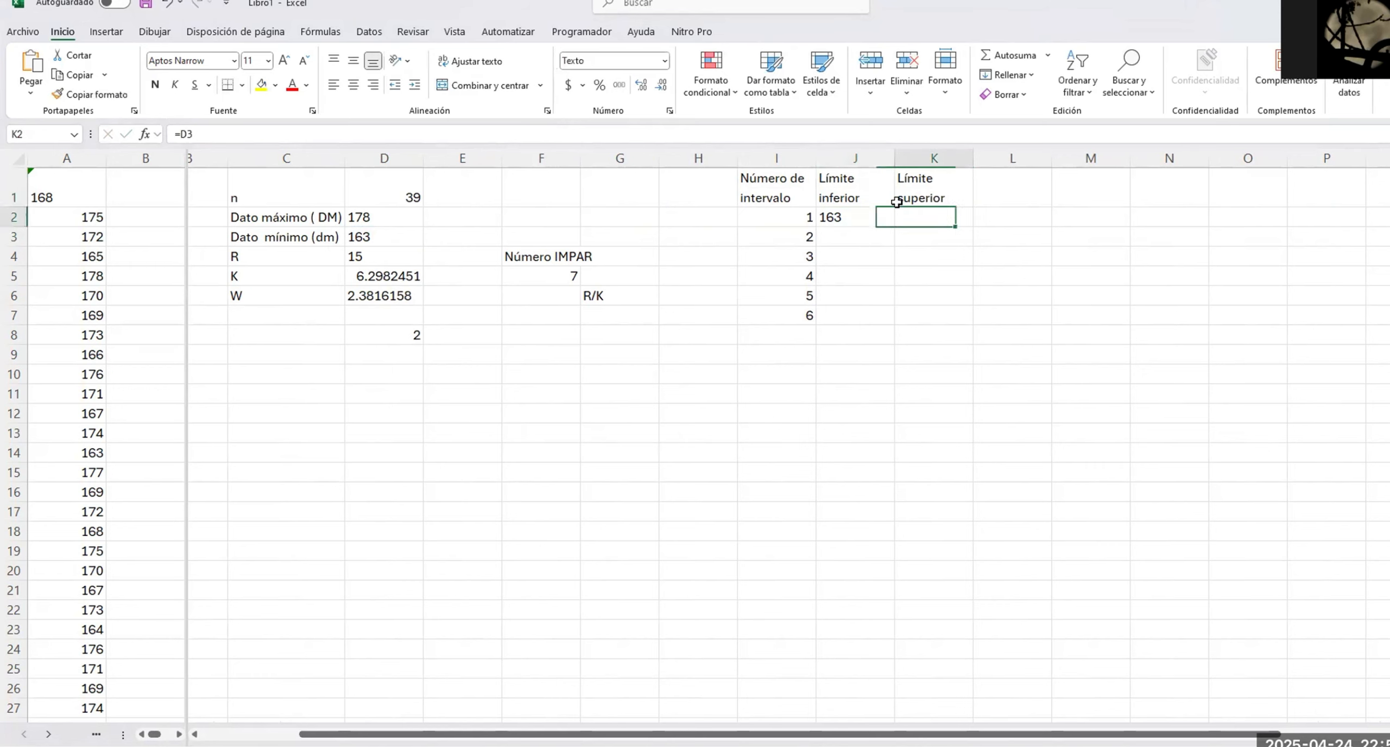
type("=")
key("Left")
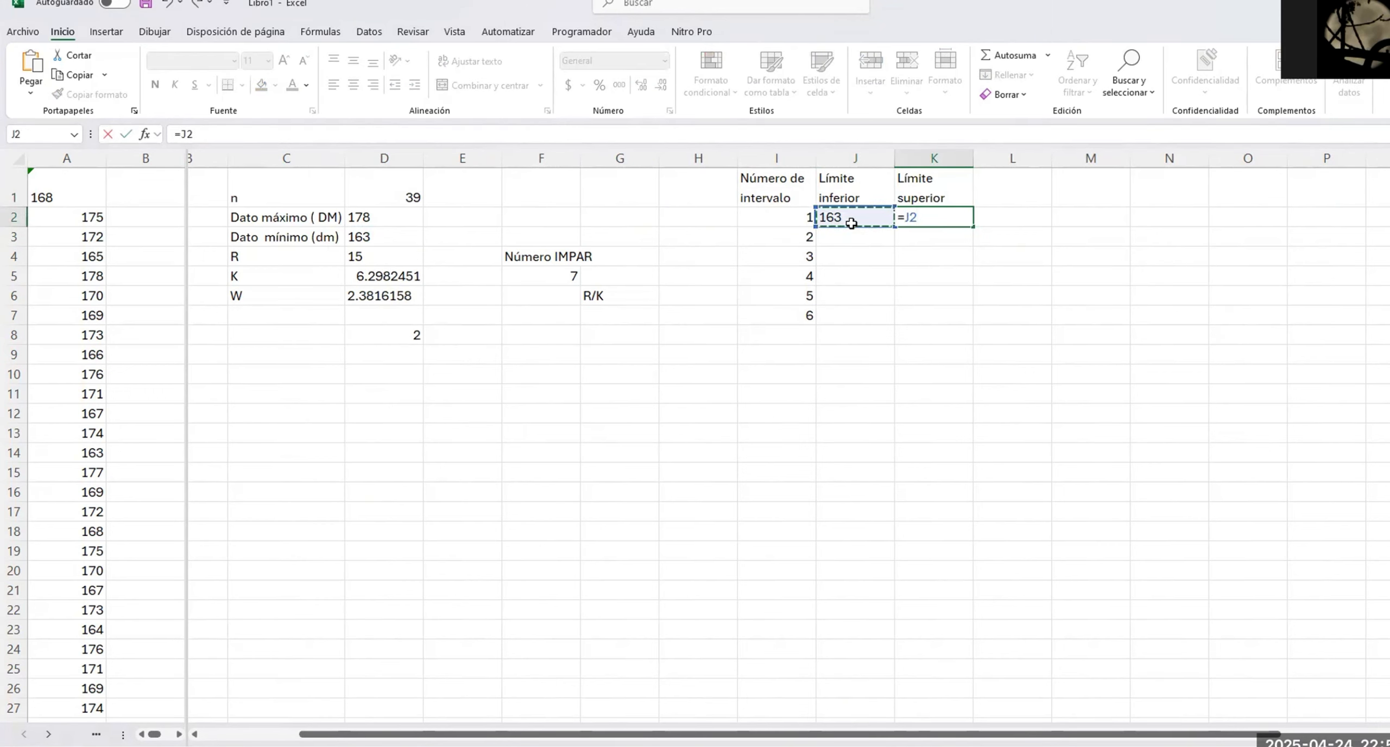
type("+")
left_click(397, 335)
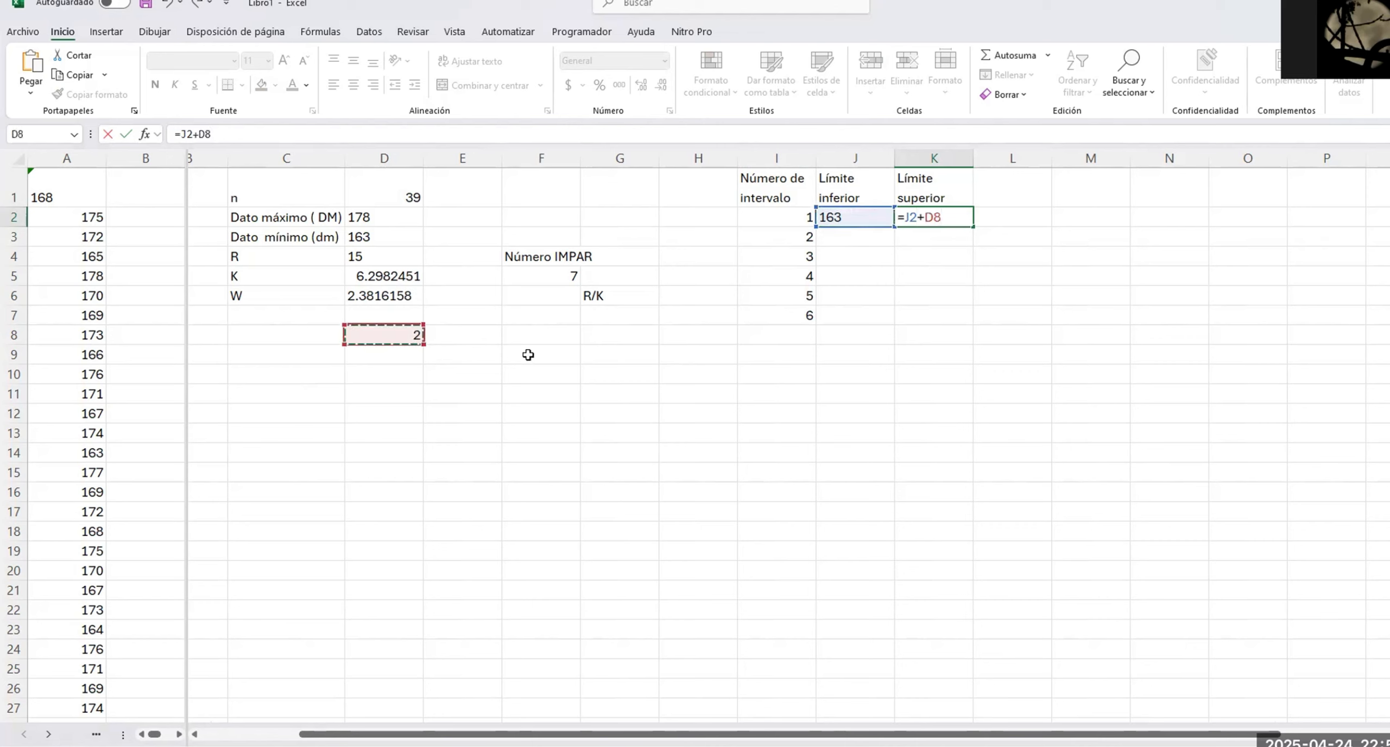
left_click(932, 218)
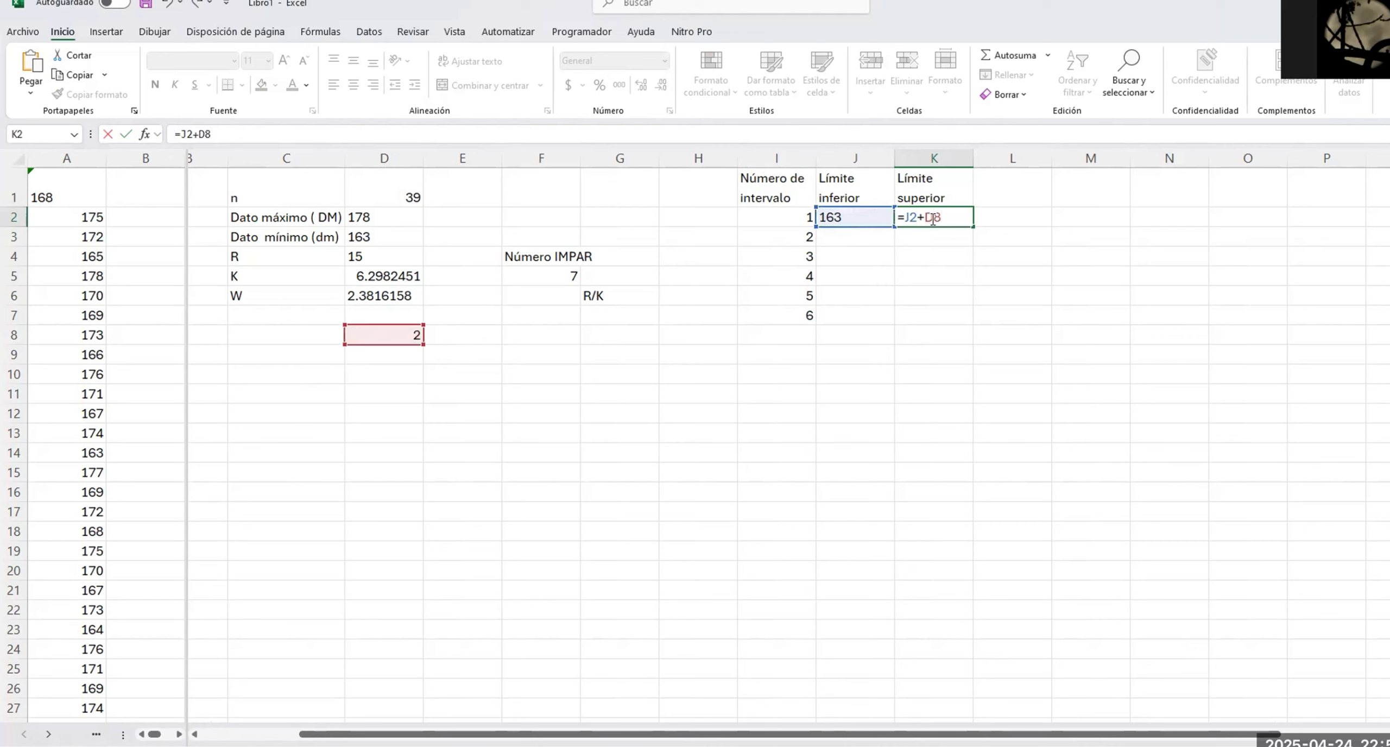
type("$D$")
key("Return")
Set the second interval's lower limit in J3 to the first interval's upper limit with =K2
left_click(859, 217)
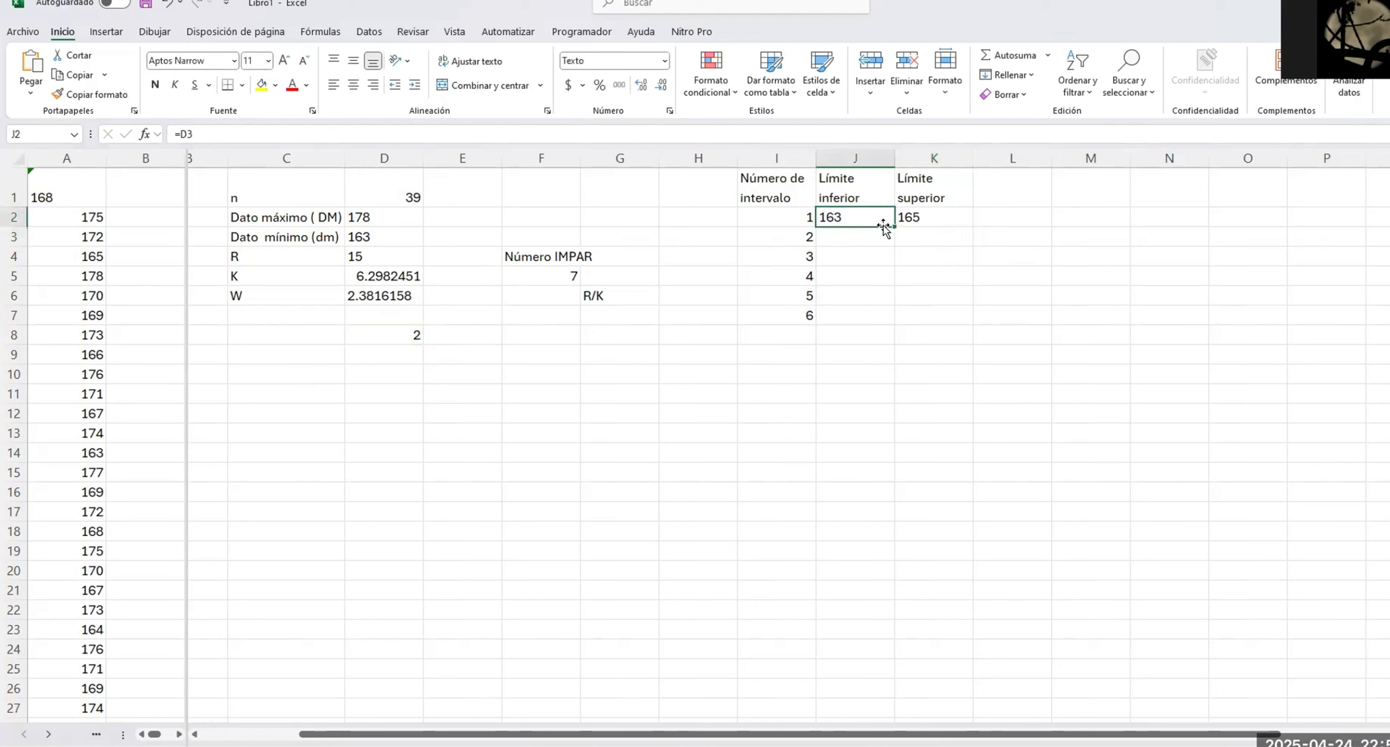
left_click(923, 218)
left_click(883, 218)
left_click(886, 234)
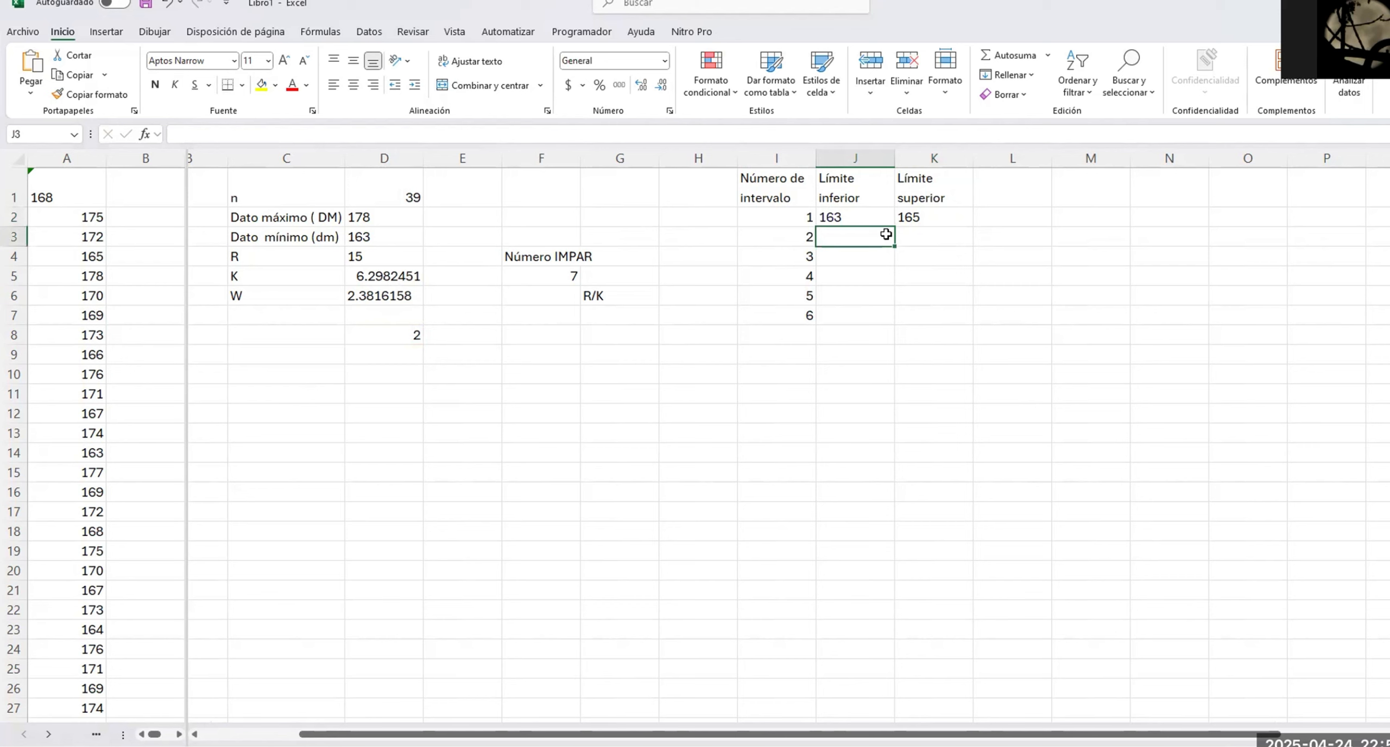
type("=")
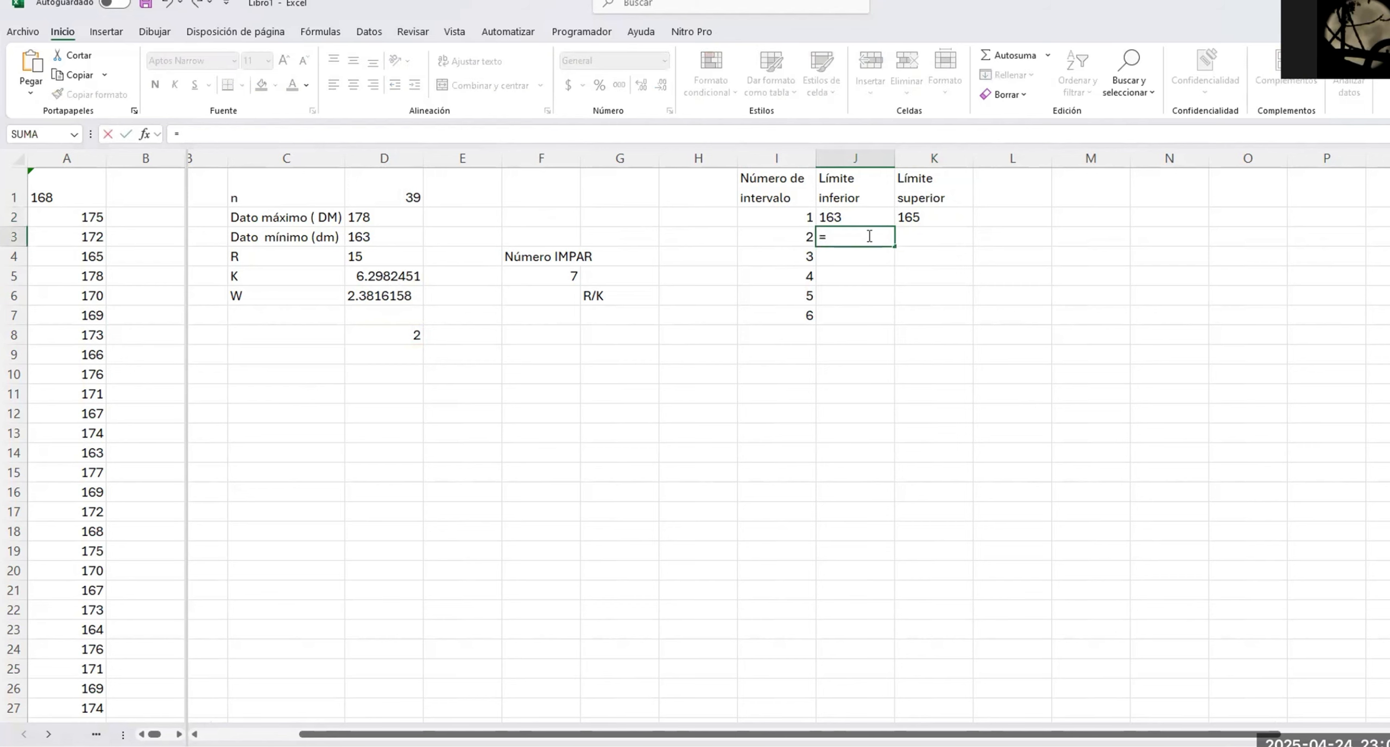
left_click(935, 216)
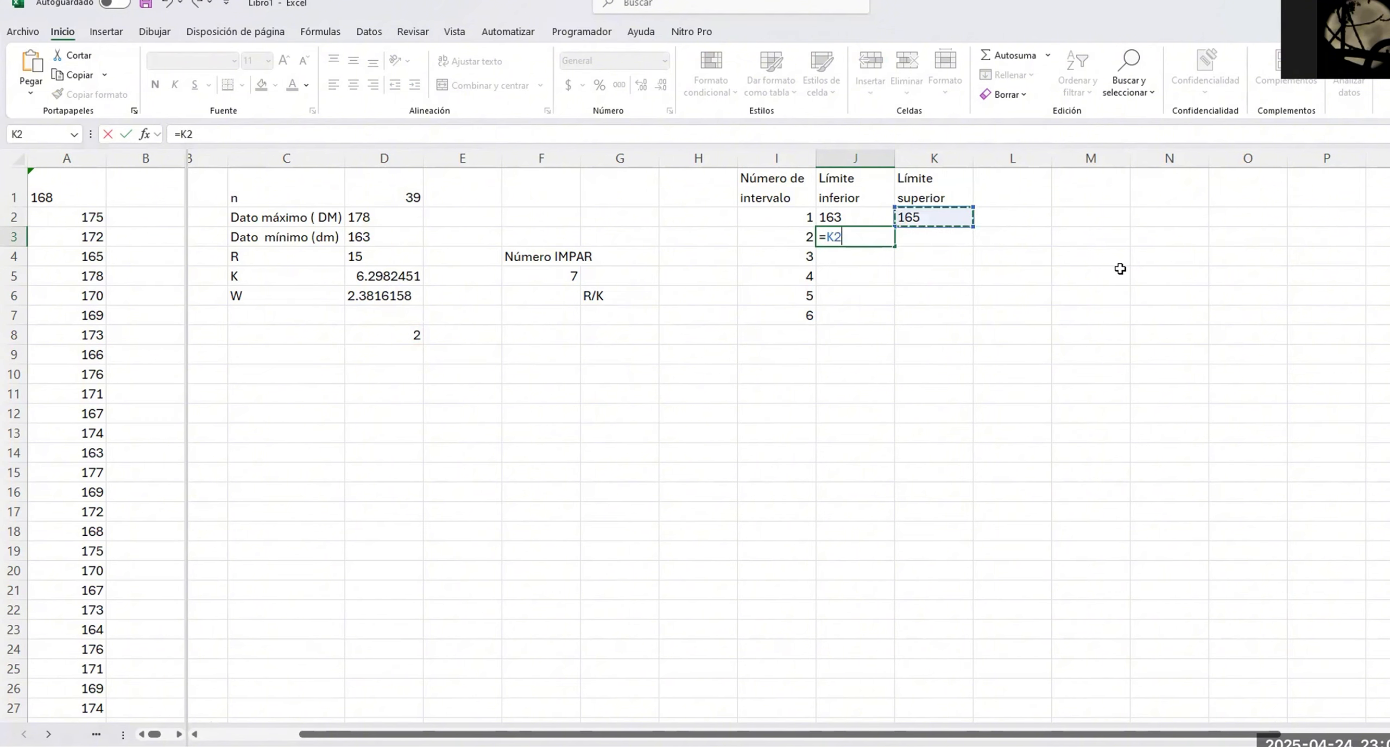
key("Return")
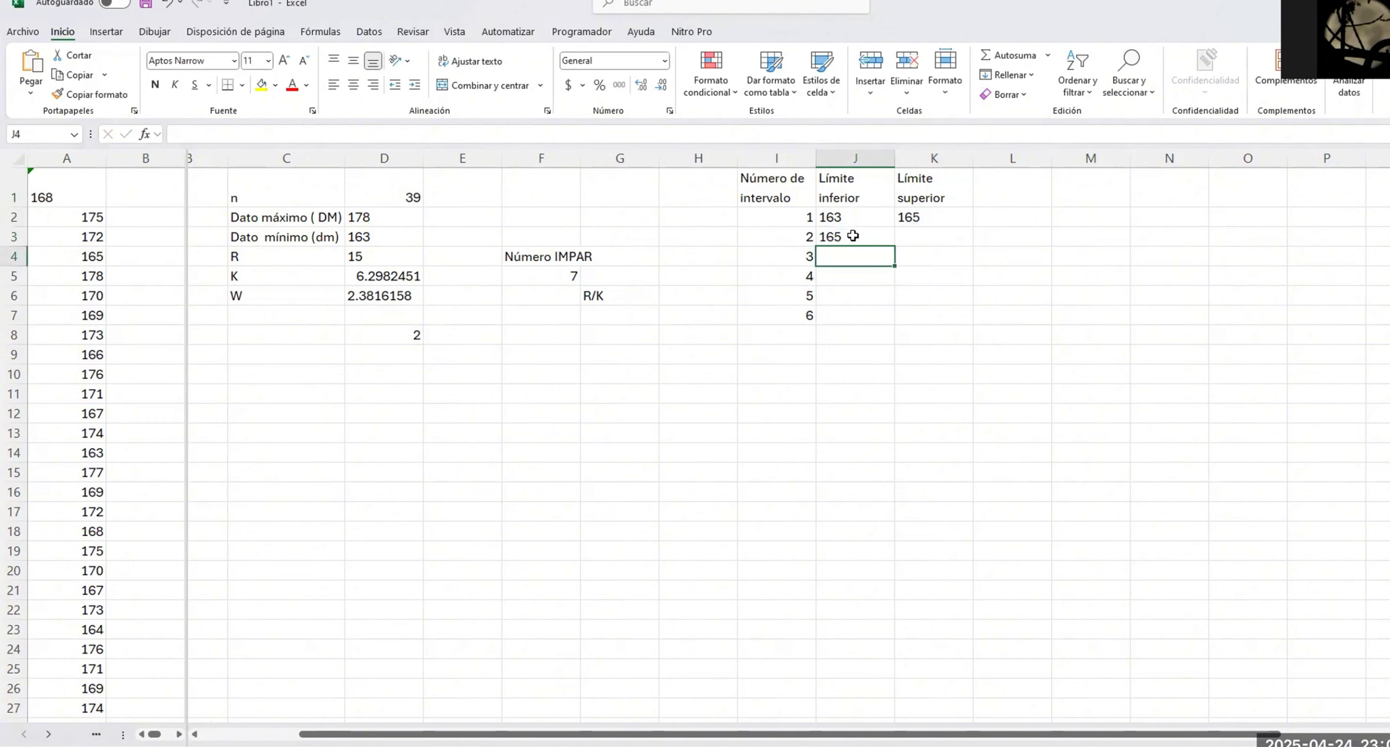
Fill the lower limit formula from J3 down to J7 and the upper limit formula from K2 down to K7
left_click(888, 240)
left_click_drag(893, 246, 893, 320)
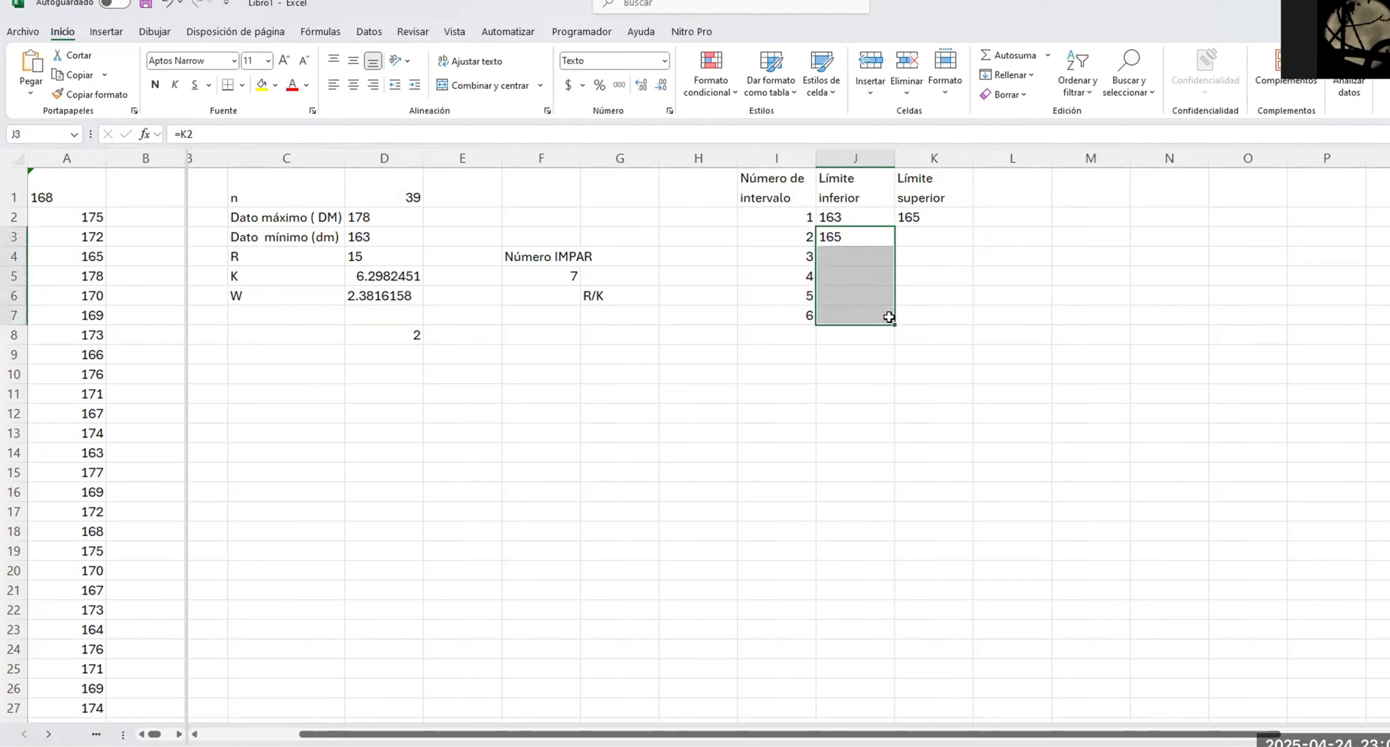
left_click(938, 217)
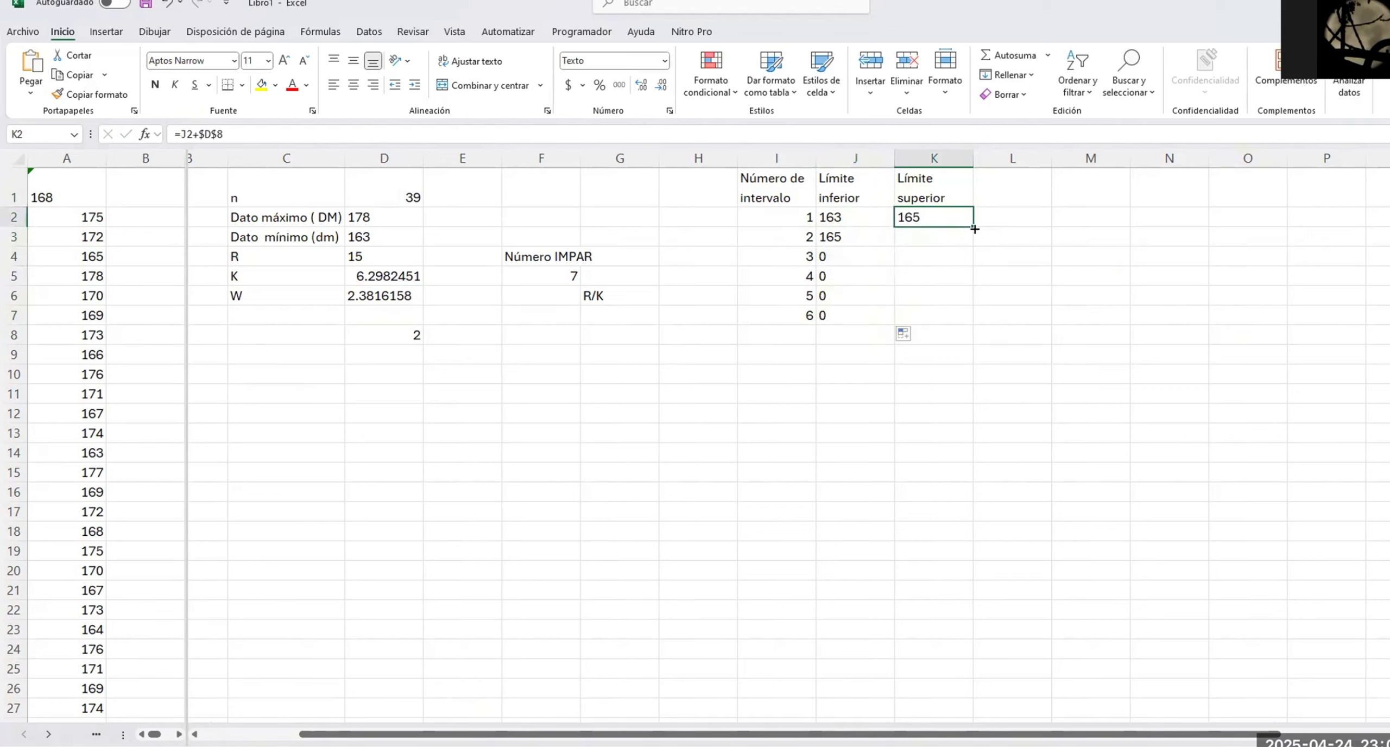
double_click(971, 226)
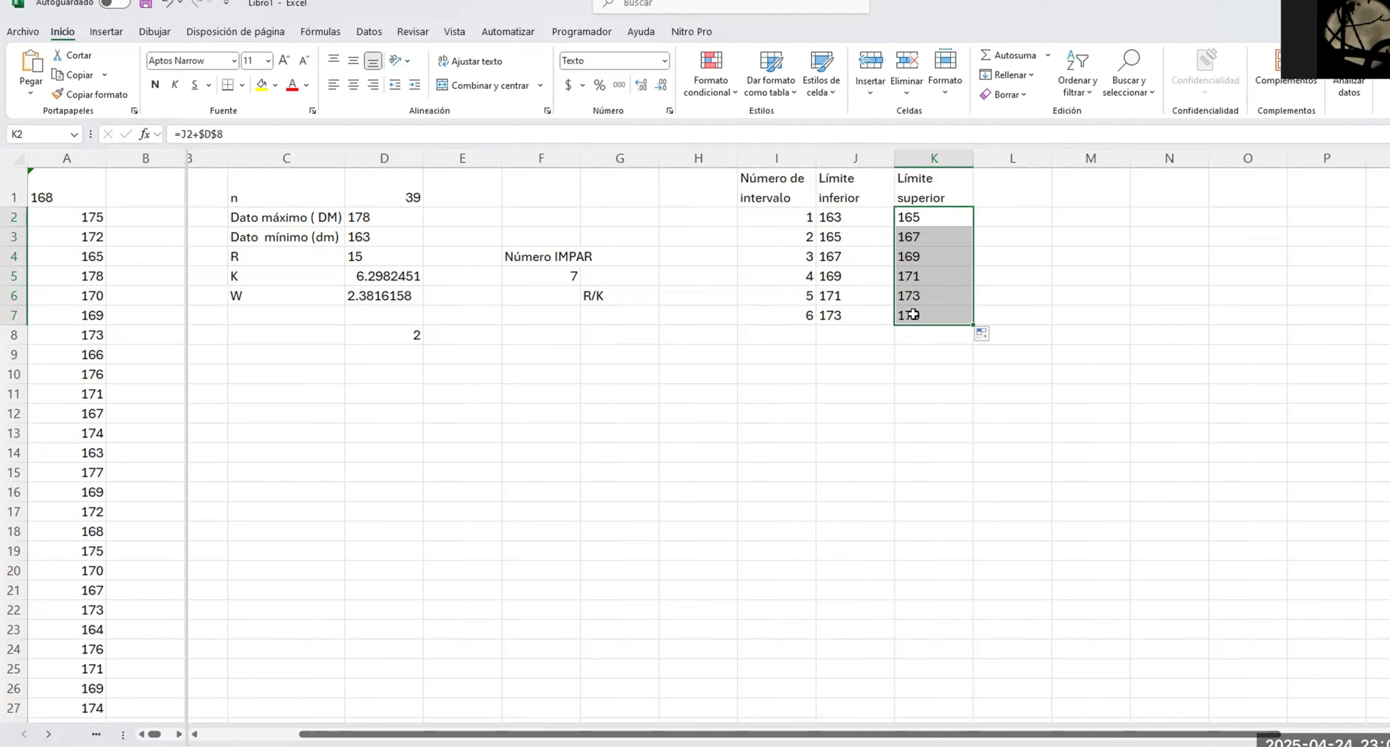
Extend the interval numbers, lower limits and upper limits down to row 9 so the intervals cover the maximum data value
left_click(386, 215)
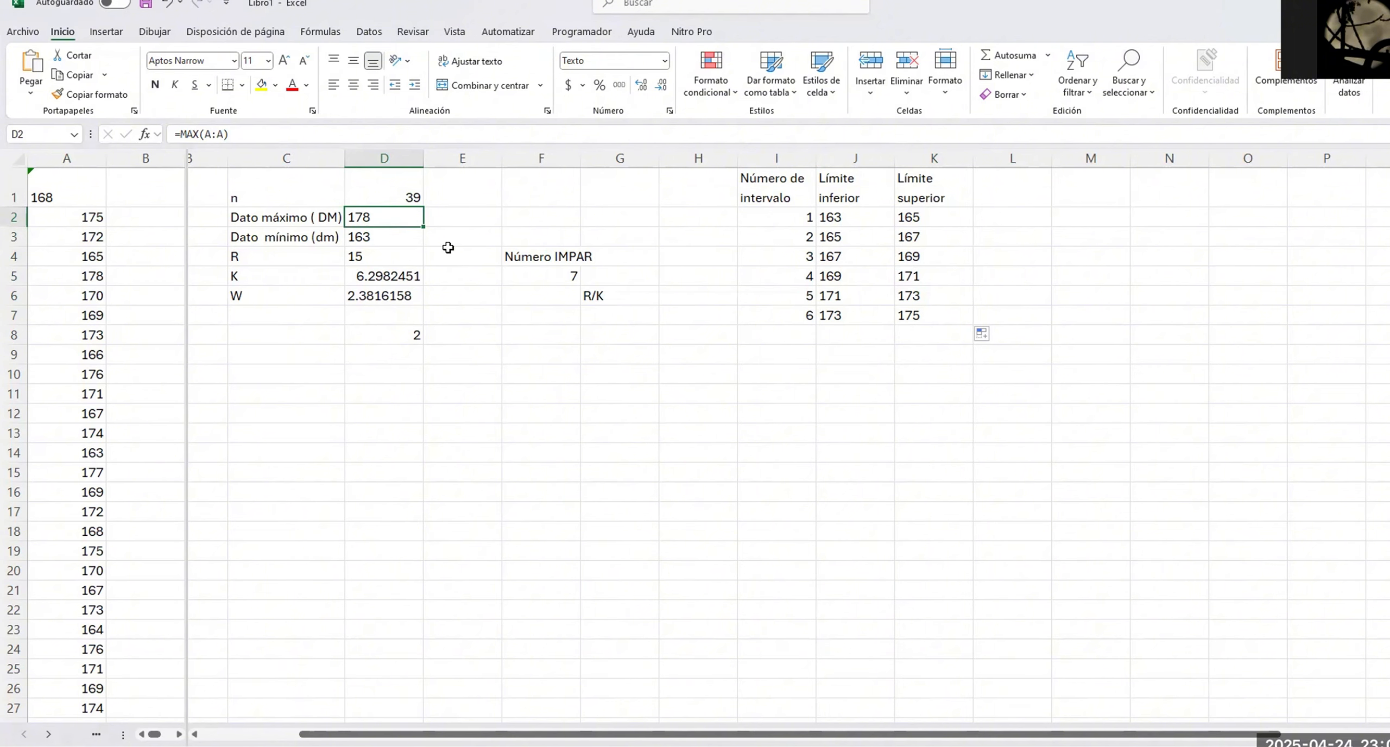
left_click(925, 320)
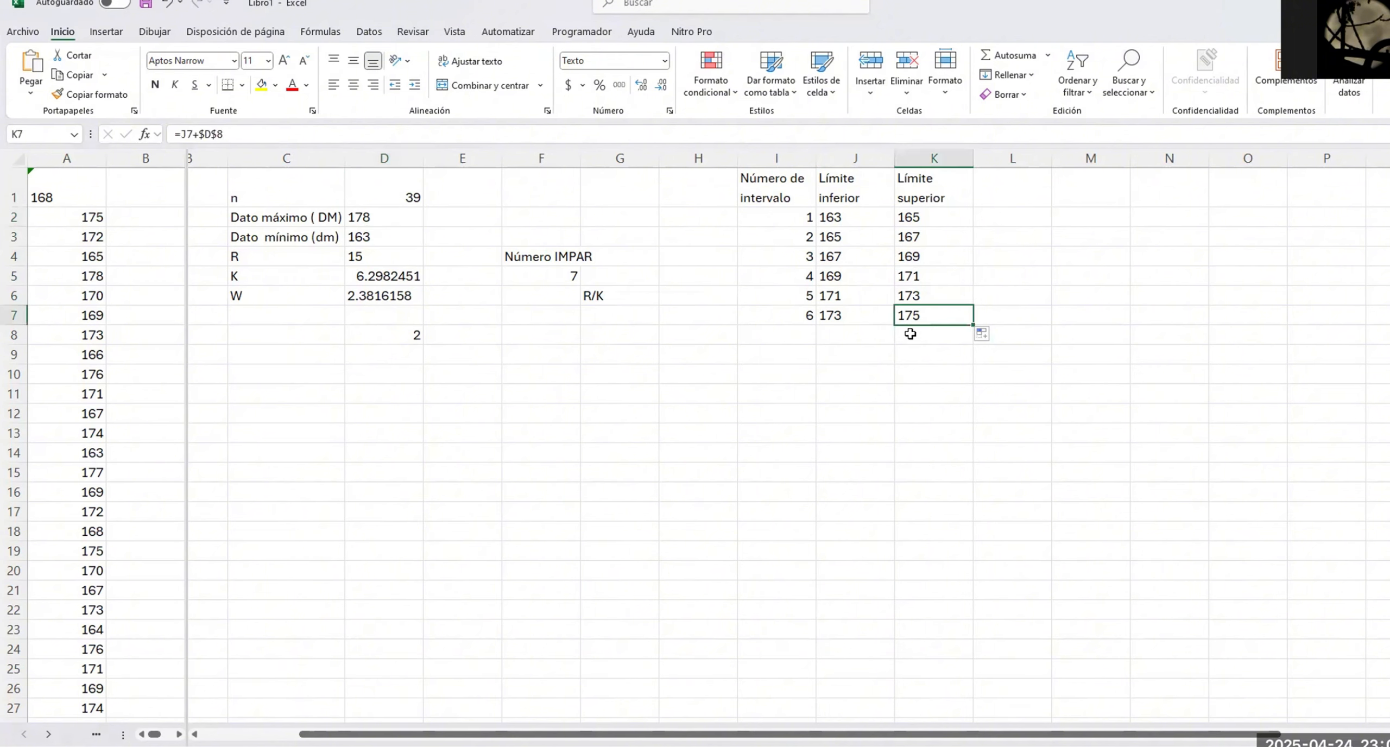
left_click(805, 318)
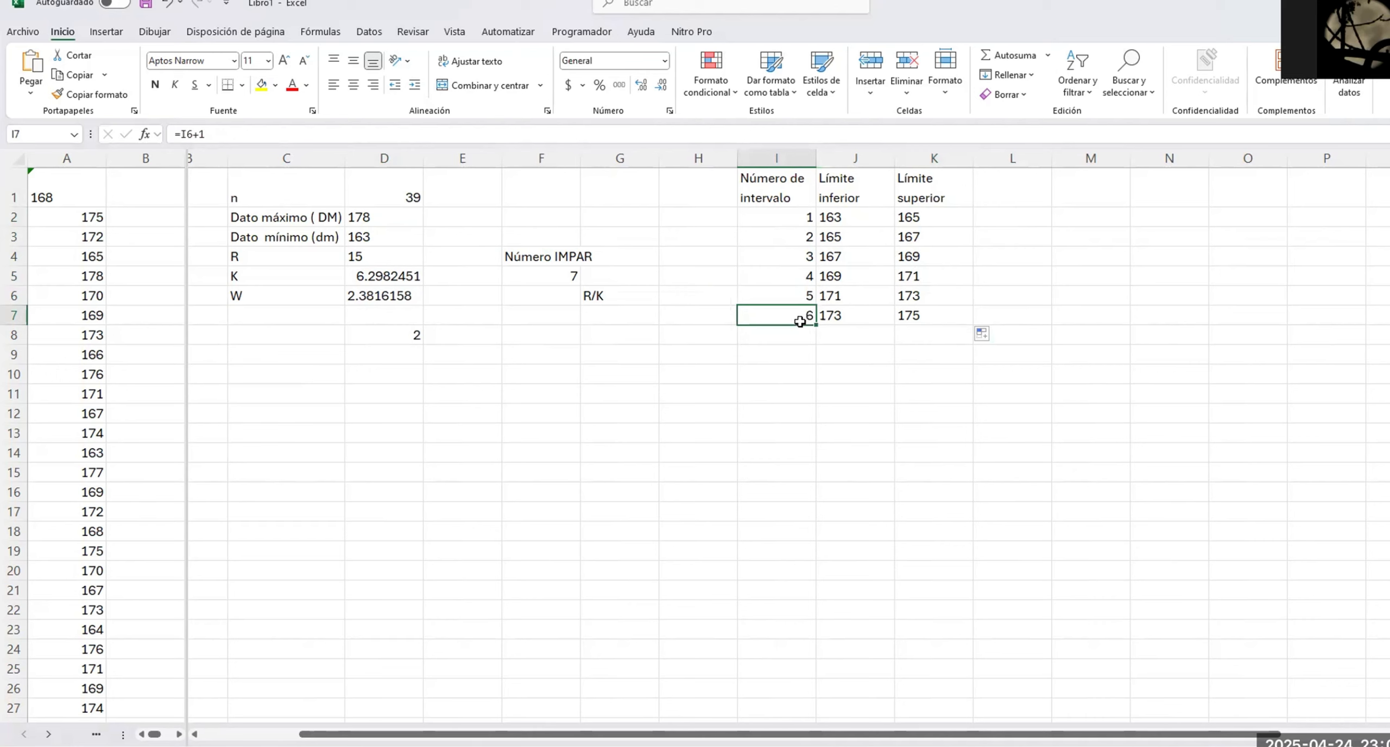
left_click_drag(815, 324, 815, 357)
left_click(842, 302)
left_click(841, 317)
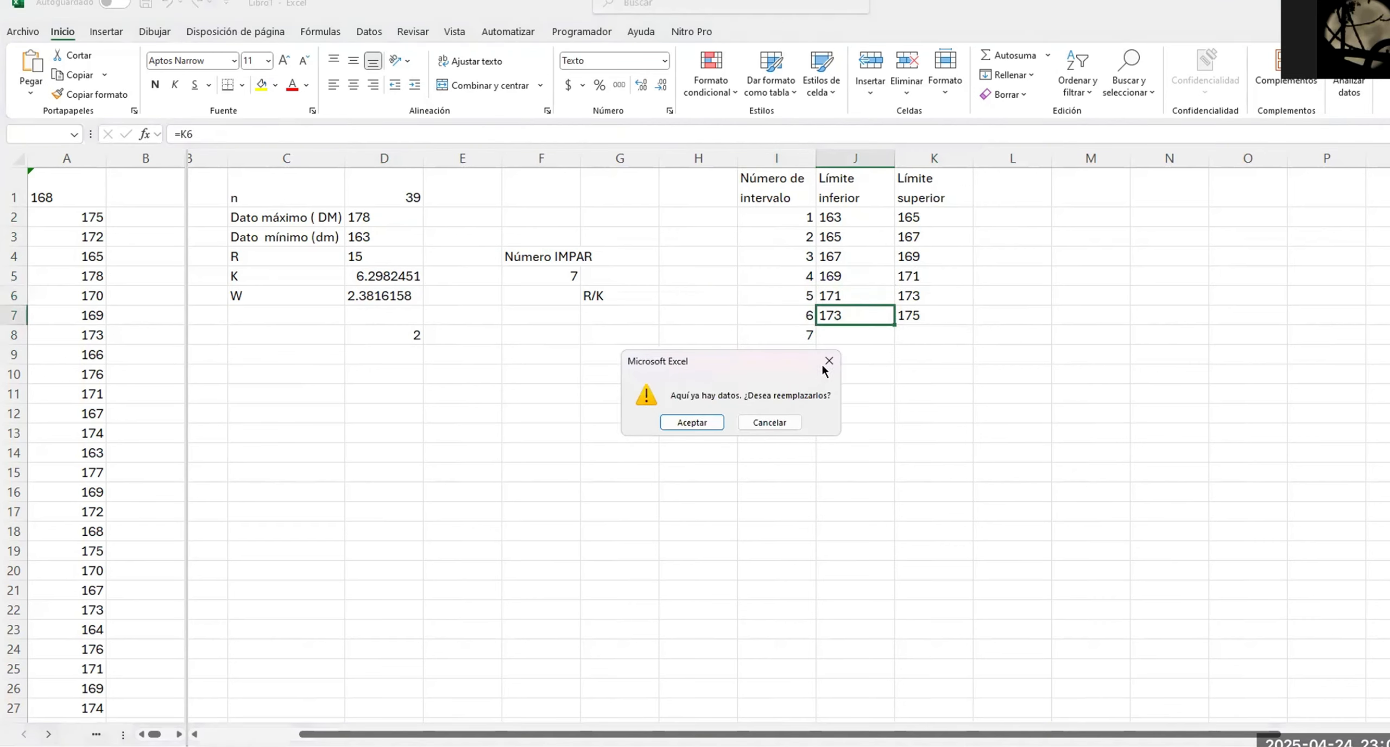
left_click(823, 365)
left_click_drag(894, 325, 895, 357)
left_click(936, 314)
left_click_drag(973, 325, 957, 373)
left_click(905, 353)
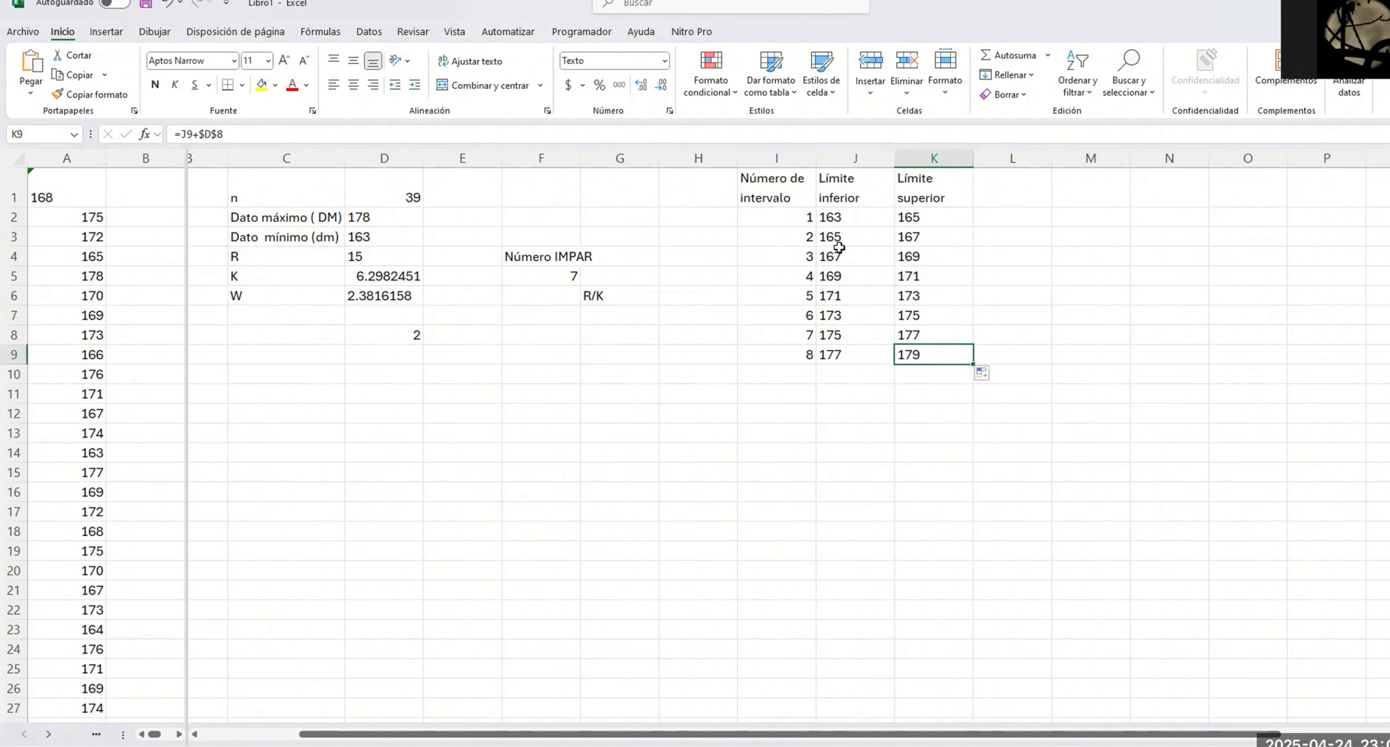
Enter the column header "Intervalos" in L1
left_click(1008, 218)
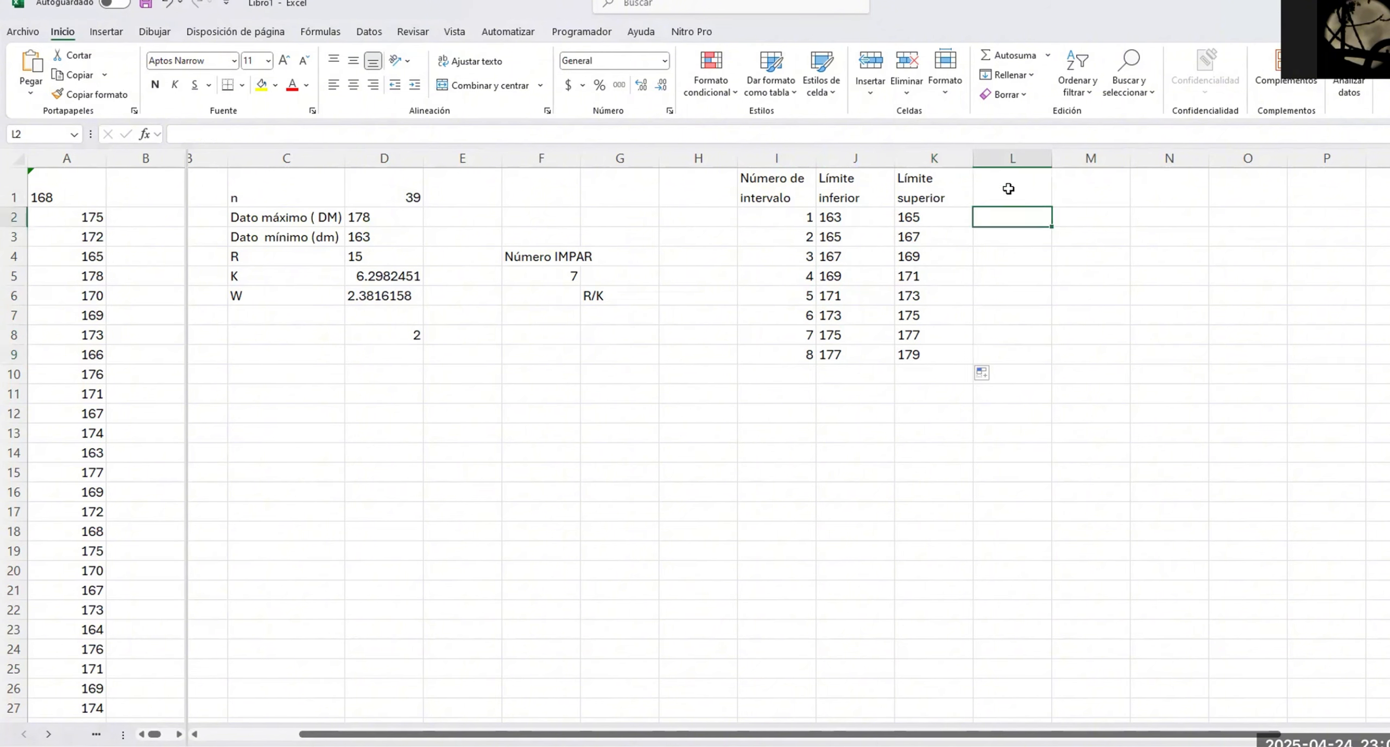
left_click(1008, 188)
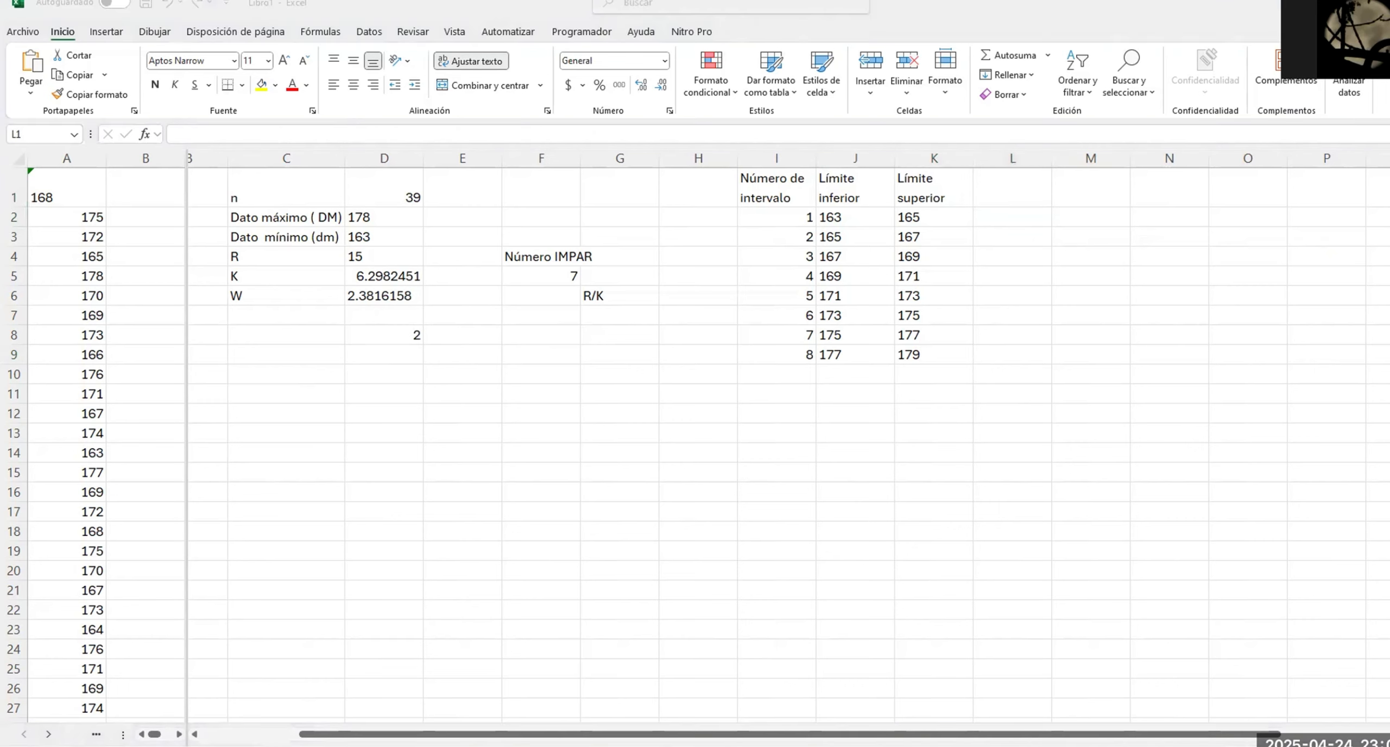
left_click(1026, 201)
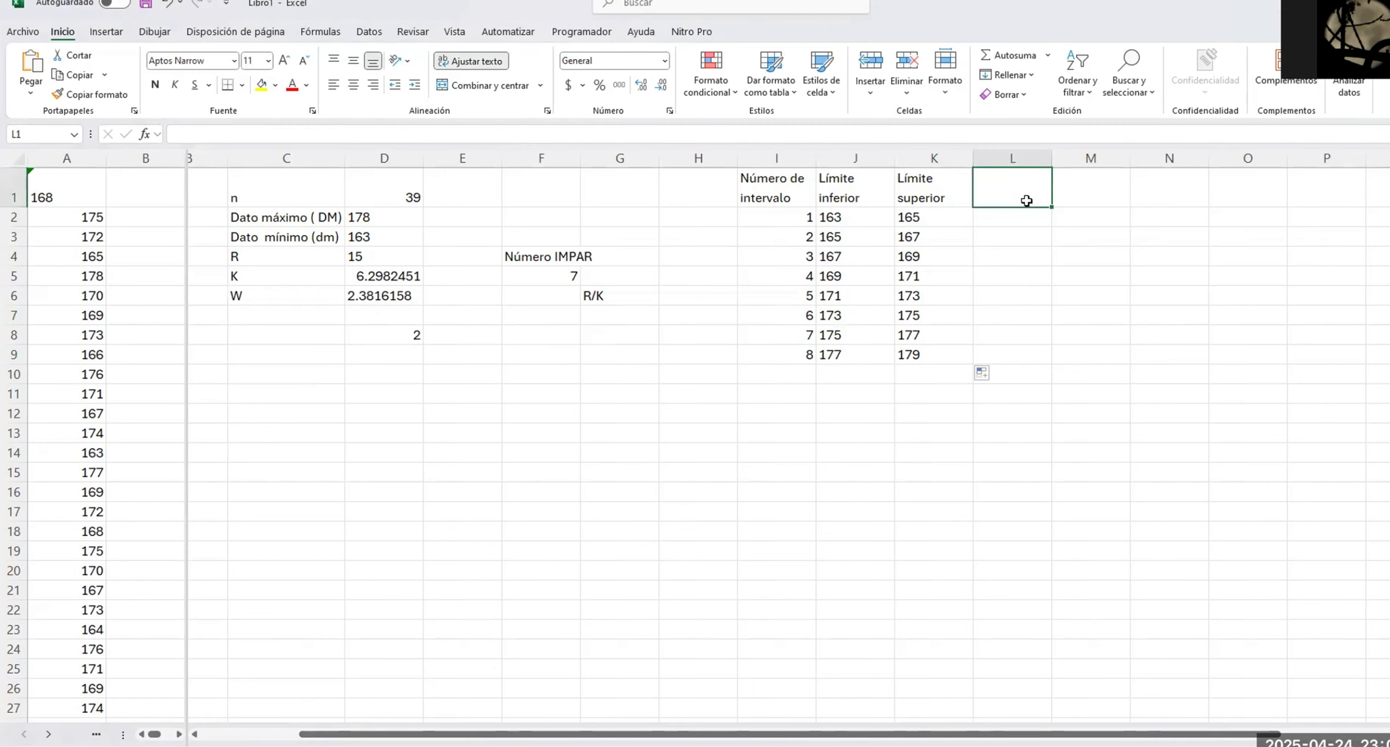
type("Intervalo")
key("Return")
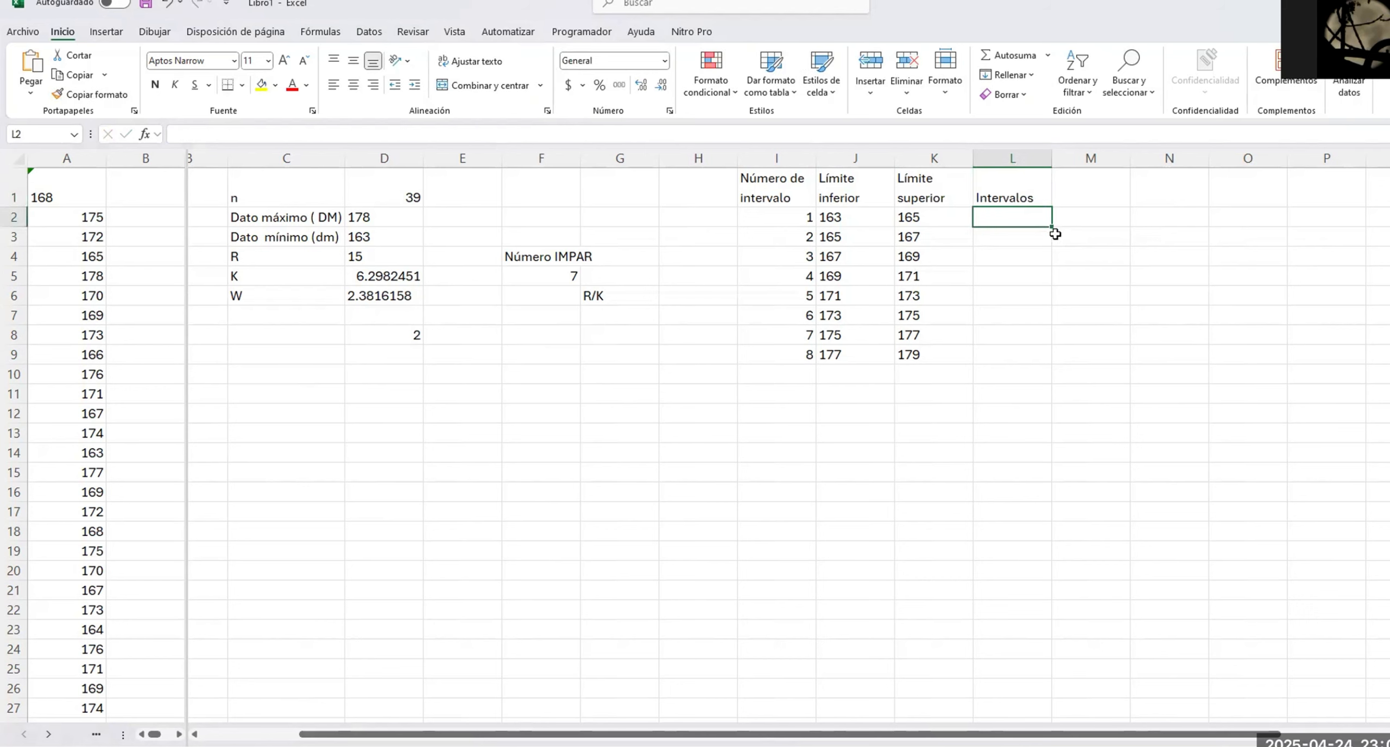
Build the interval label in L2 with =CONCAT("[", J2, "-", K2, ")") and fill the formula down to L9
type("=")
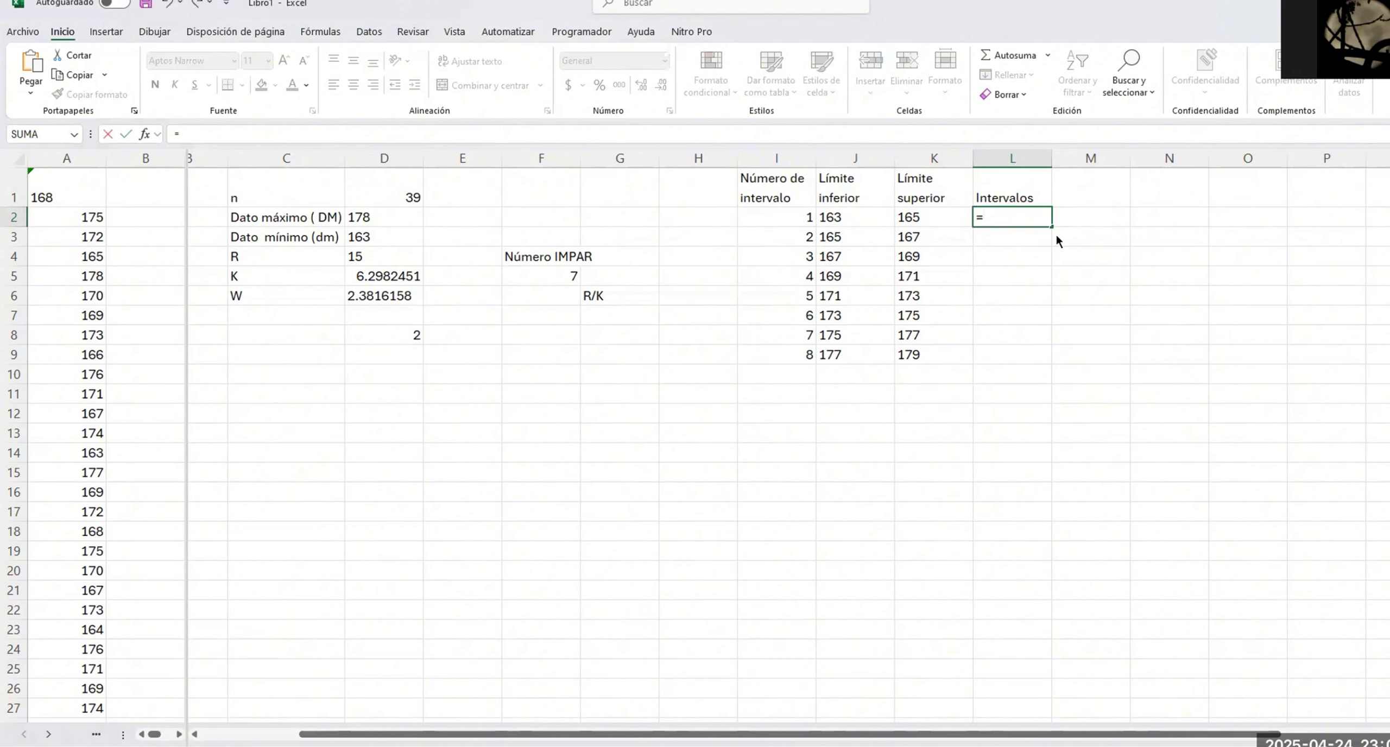
type("conc")
key("Tab")
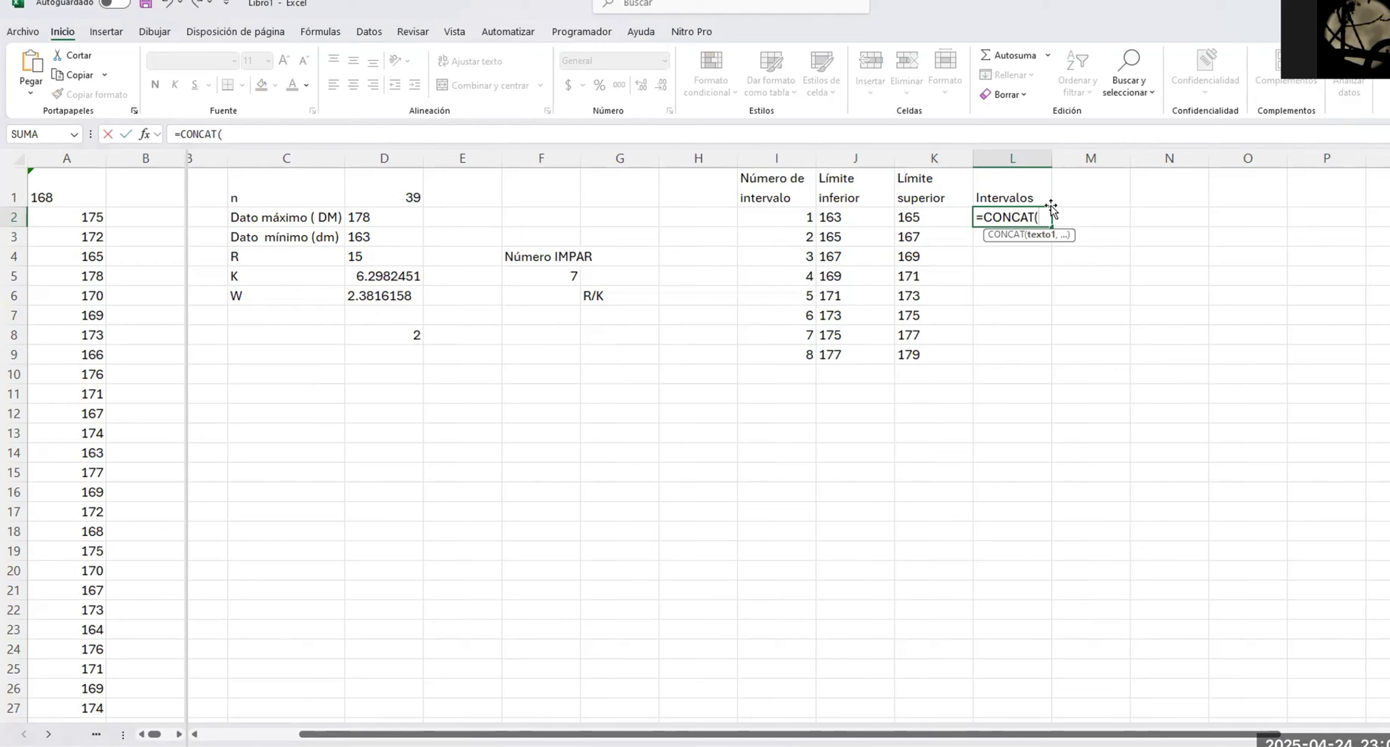
type("\"")
type("[\"")
type(",")
left_click(833, 217)
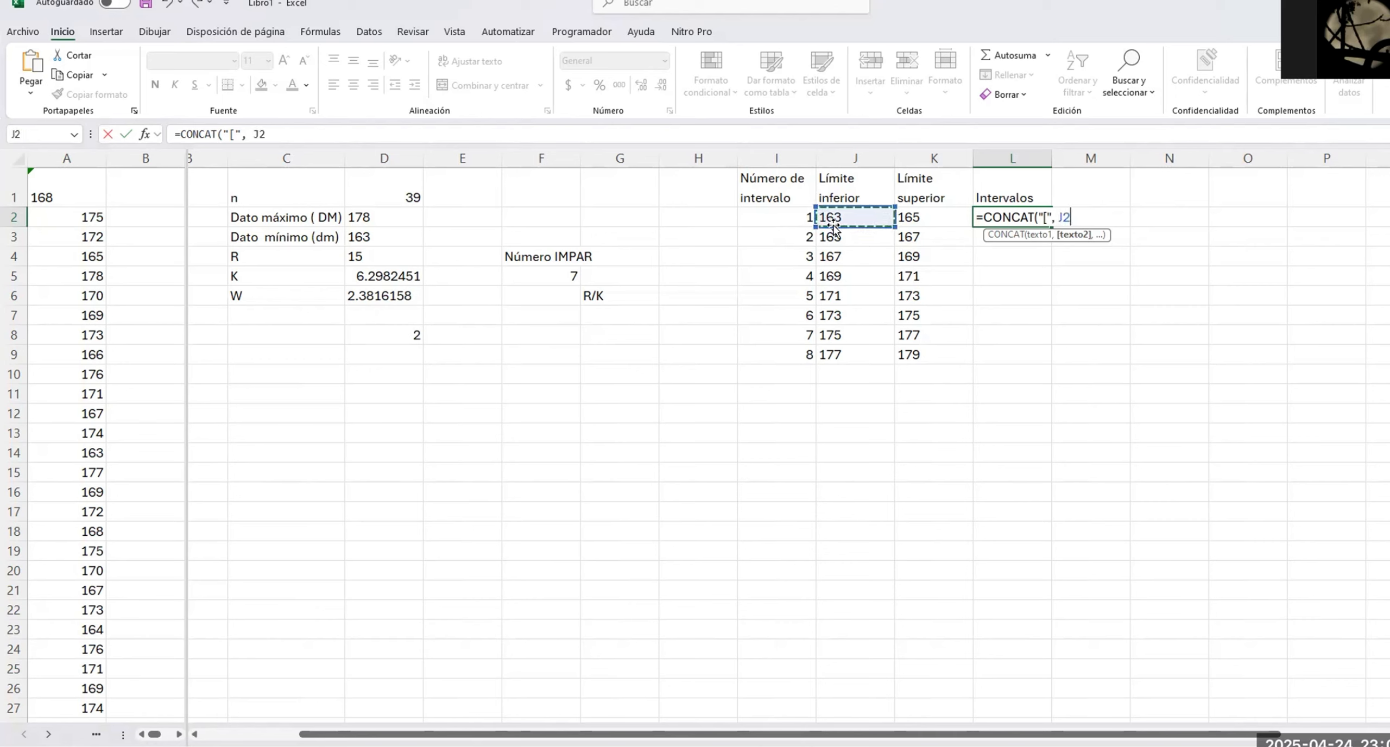
type(",")
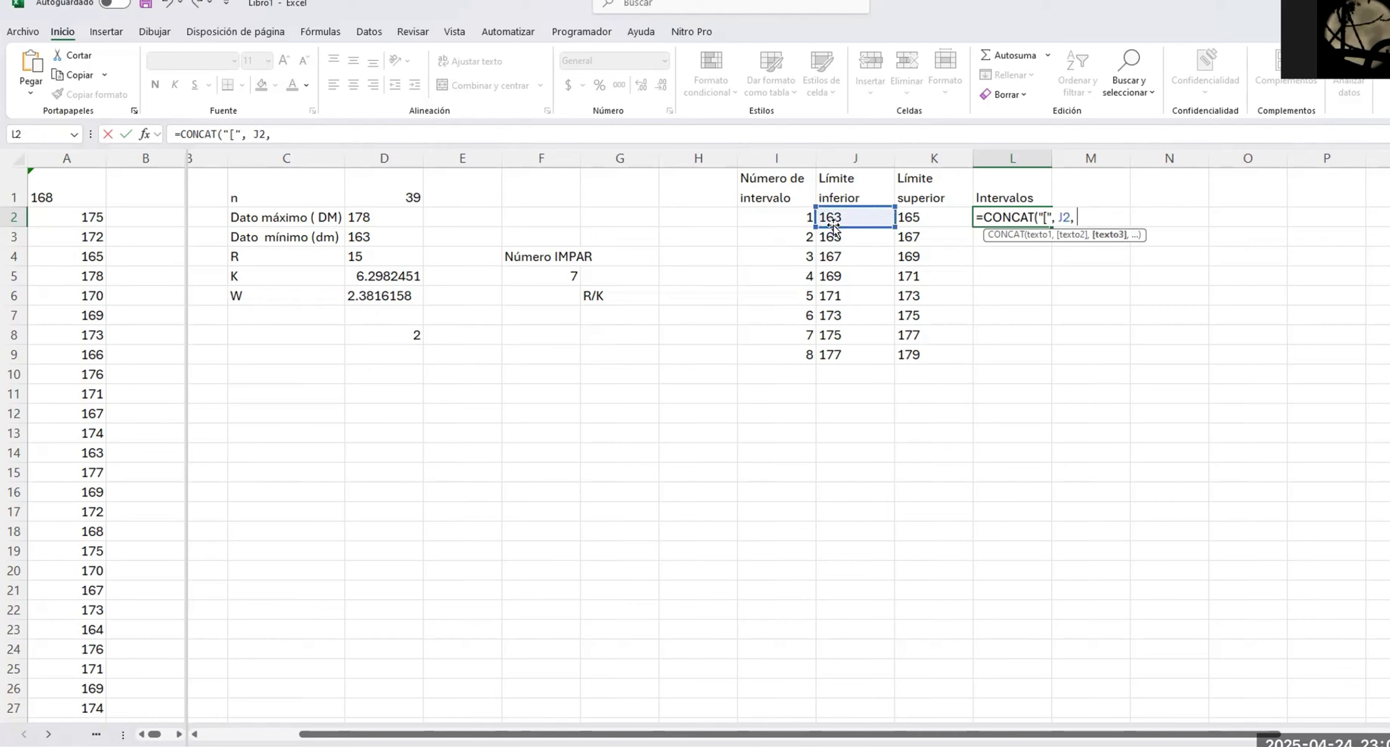
type(" \"-\",")
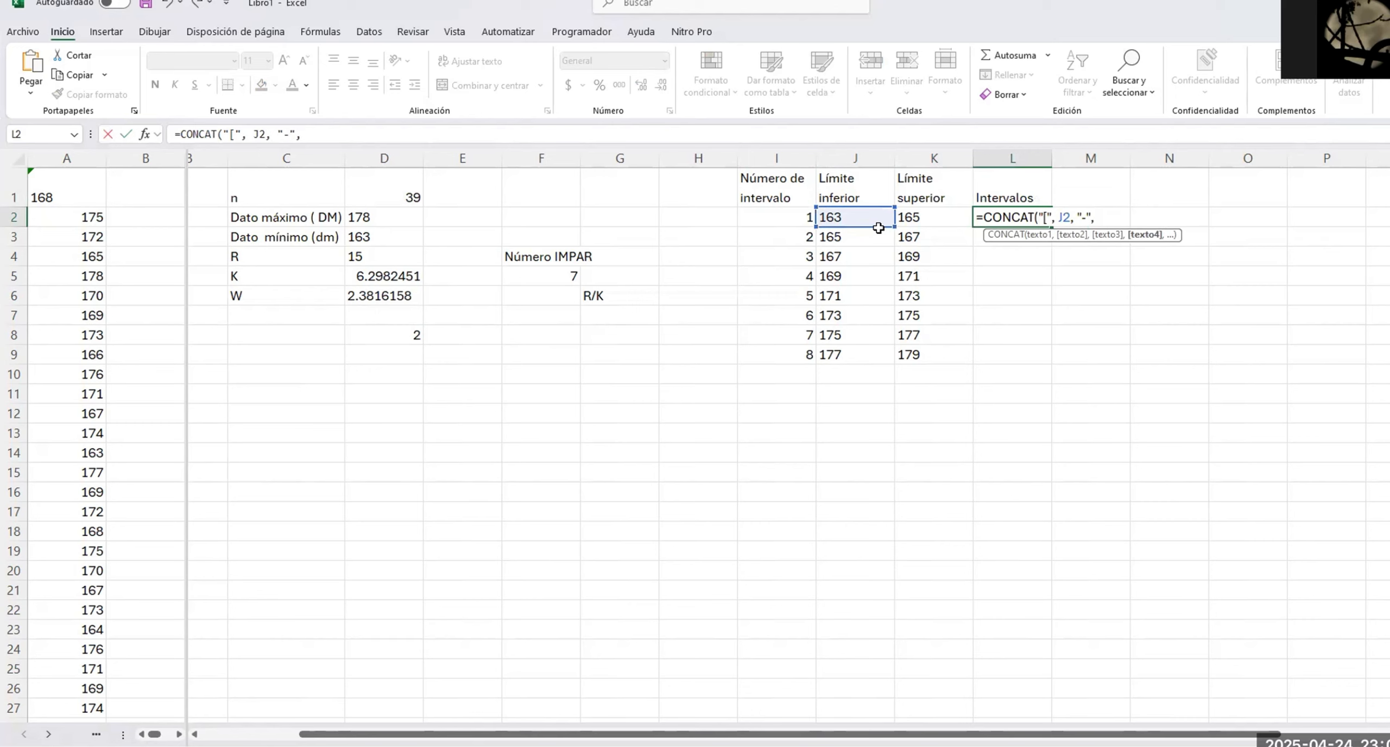
left_click(916, 221)
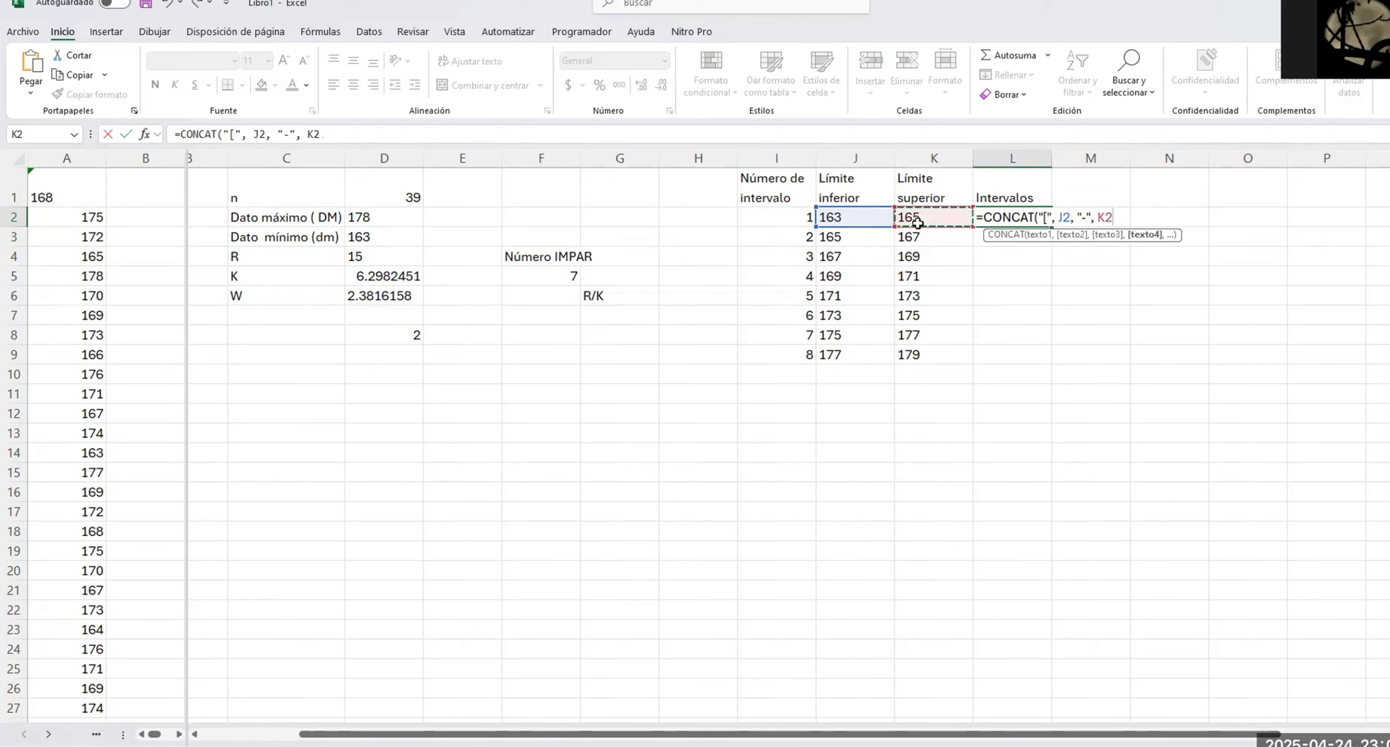
type(", \"")
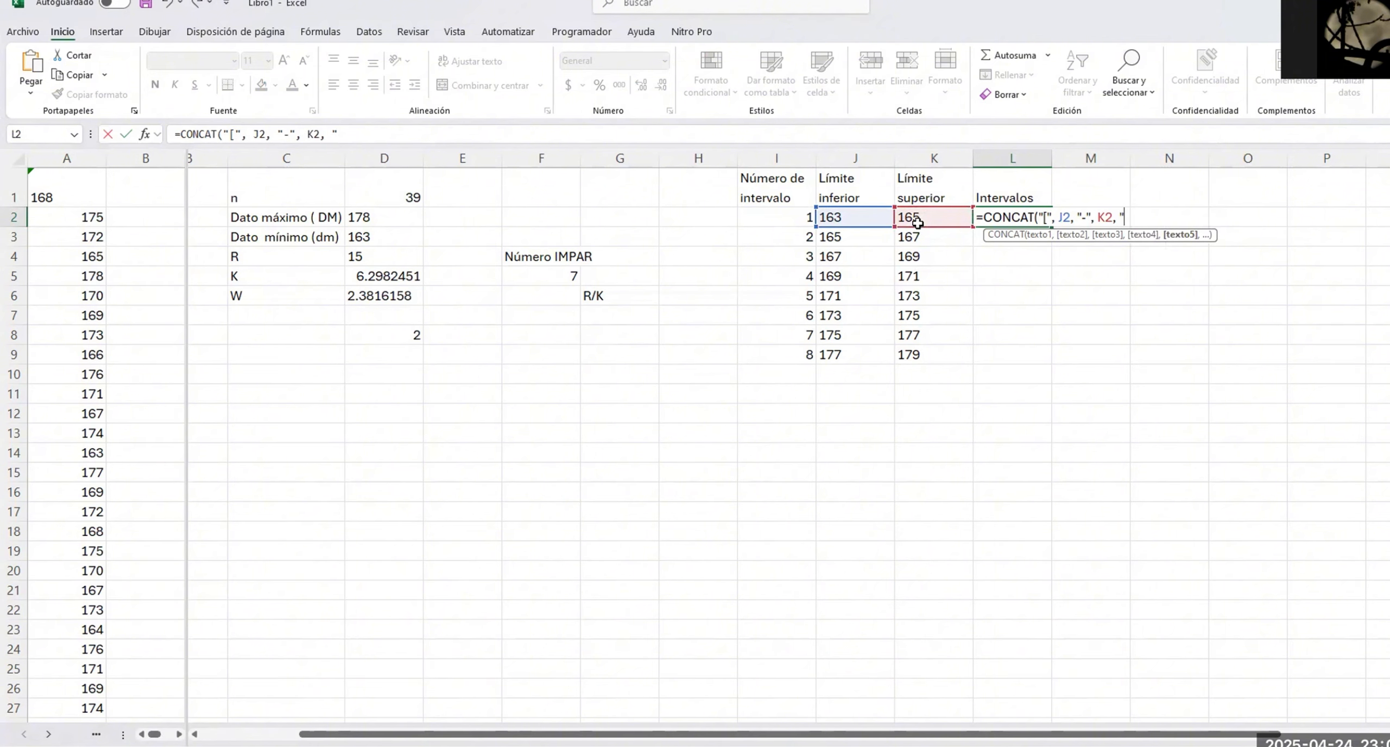
type(")")
type(")")
key("Return")
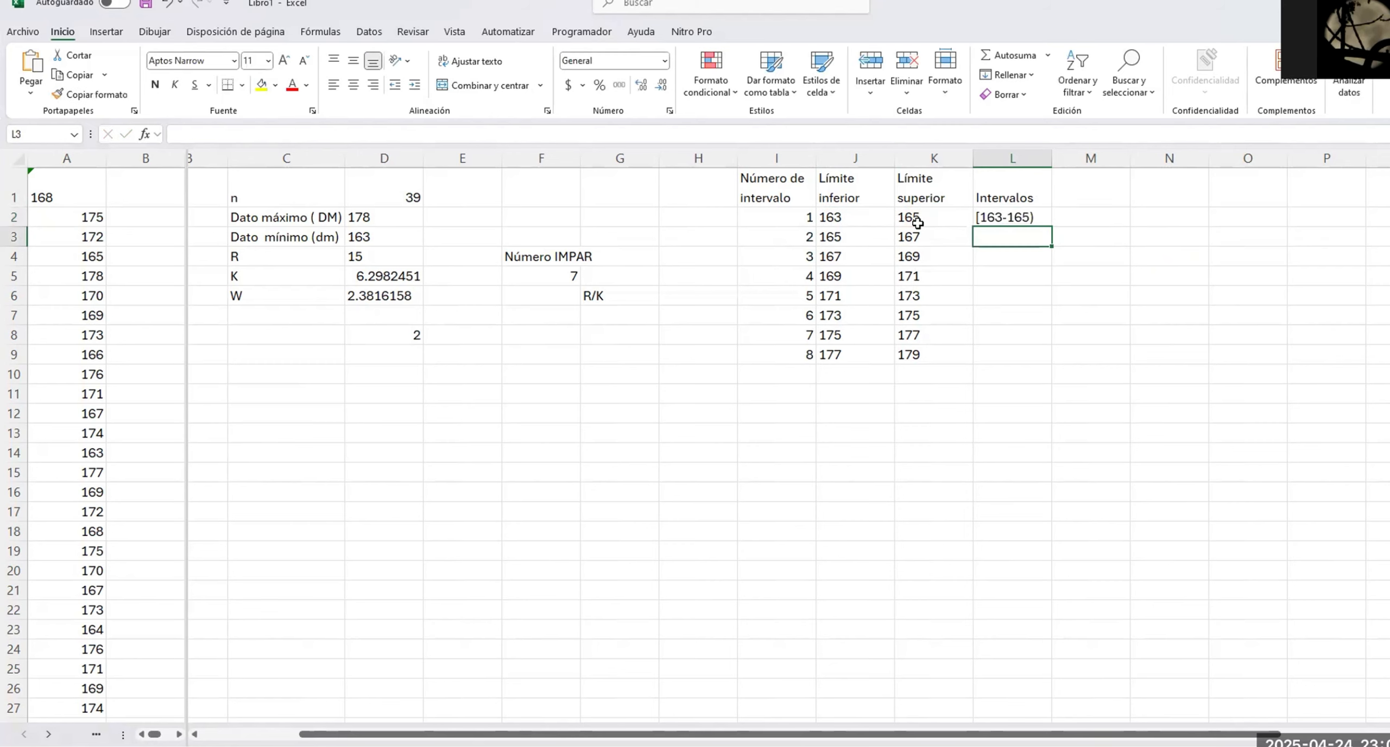
left_click(1043, 213)
left_click_drag(1051, 226, 1034, 361)
Replace the first interval's lower limit in J2 with the value 5
left_click(857, 217)
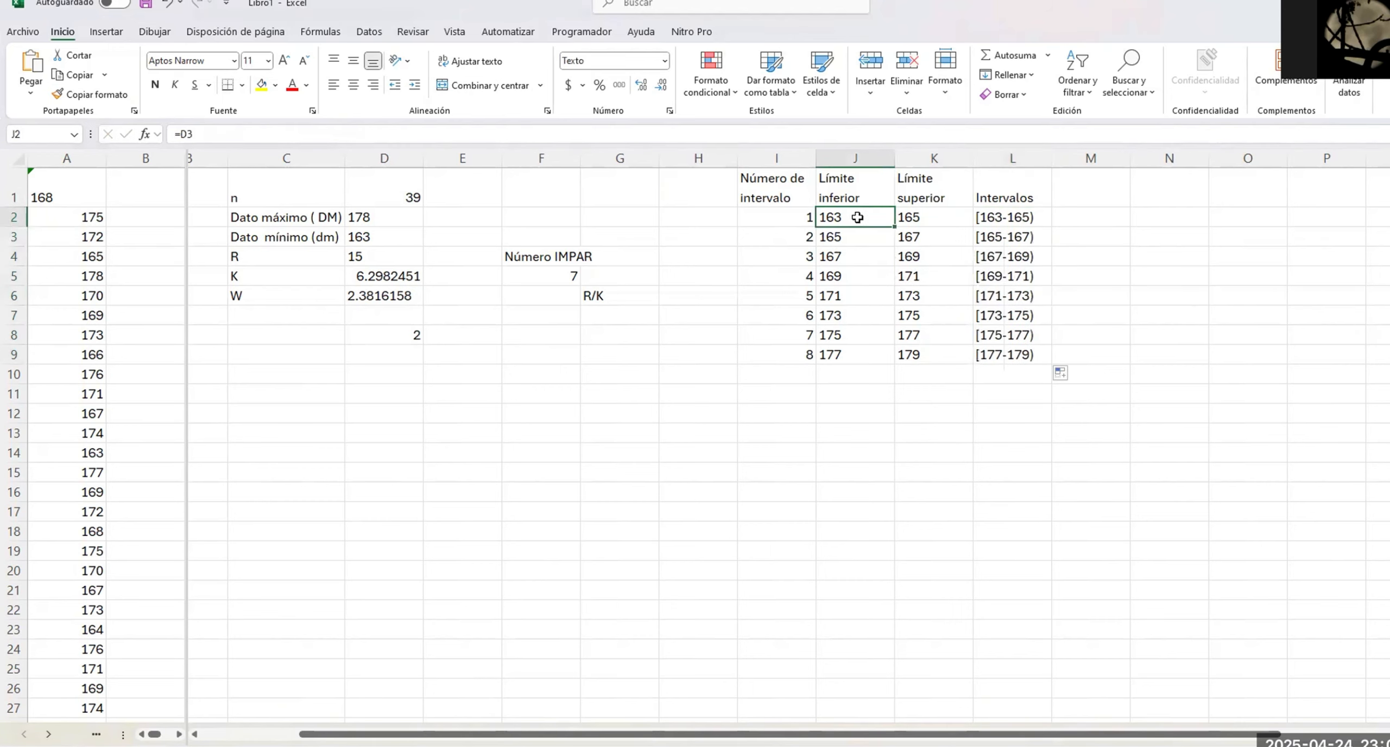
type("5")
key("Tab")
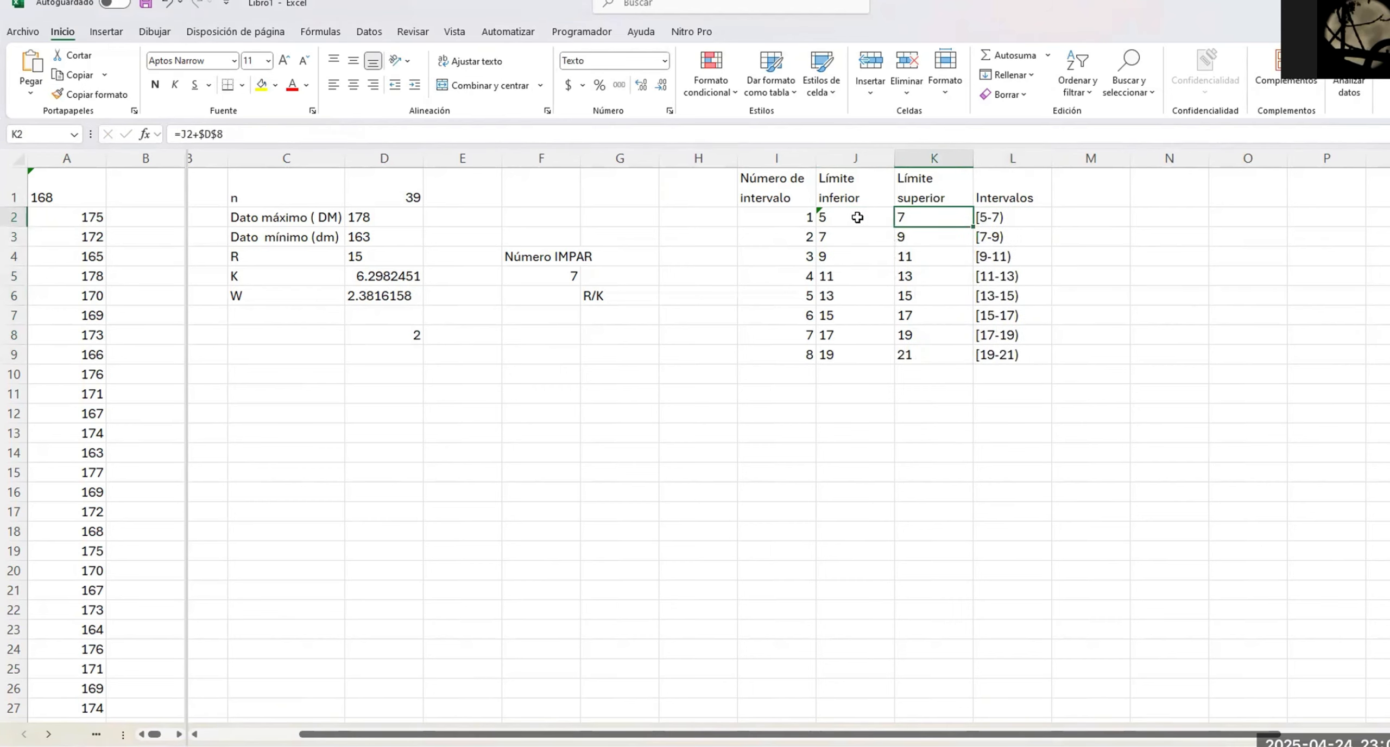
Try the value 6 as the first upper limit in K2, and undo the test values in K2 and J2
type("6")
key("Tab")
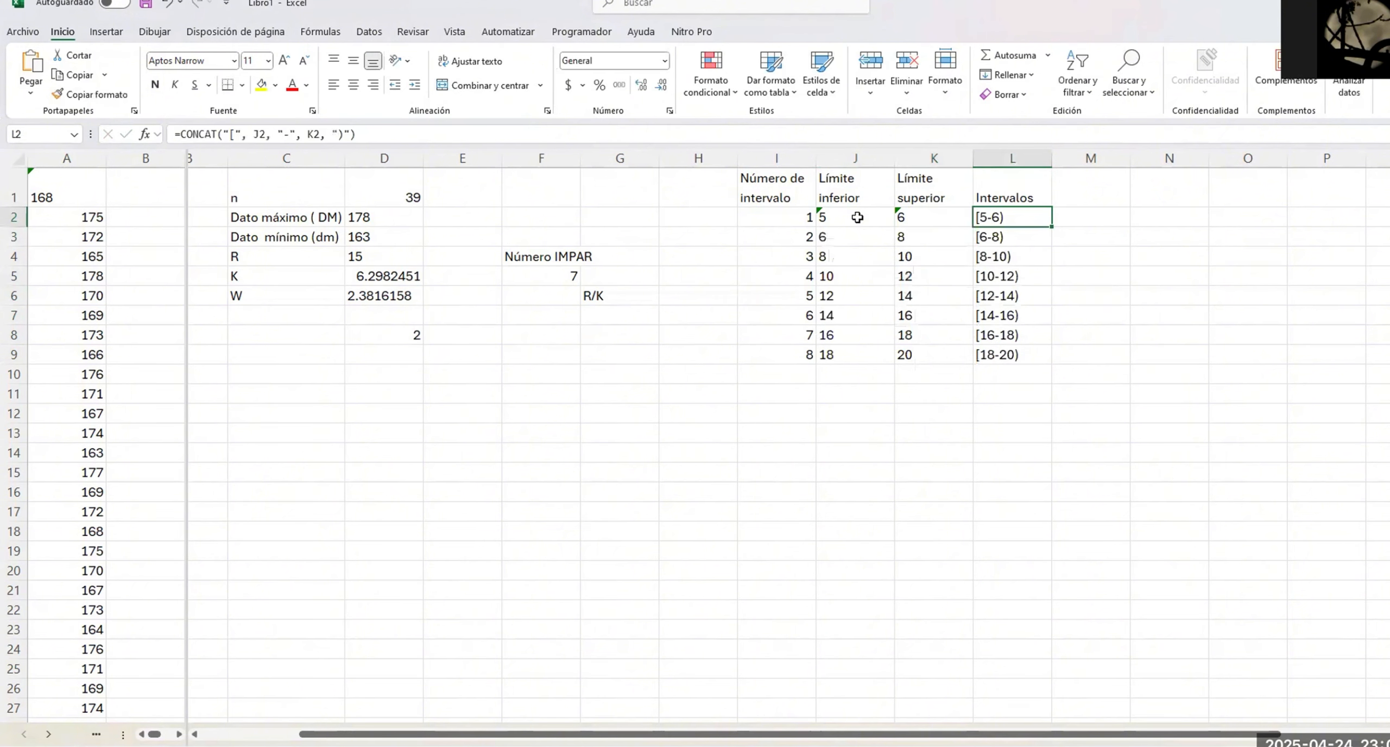
key("ctrl+z")
key("ctrl+z")
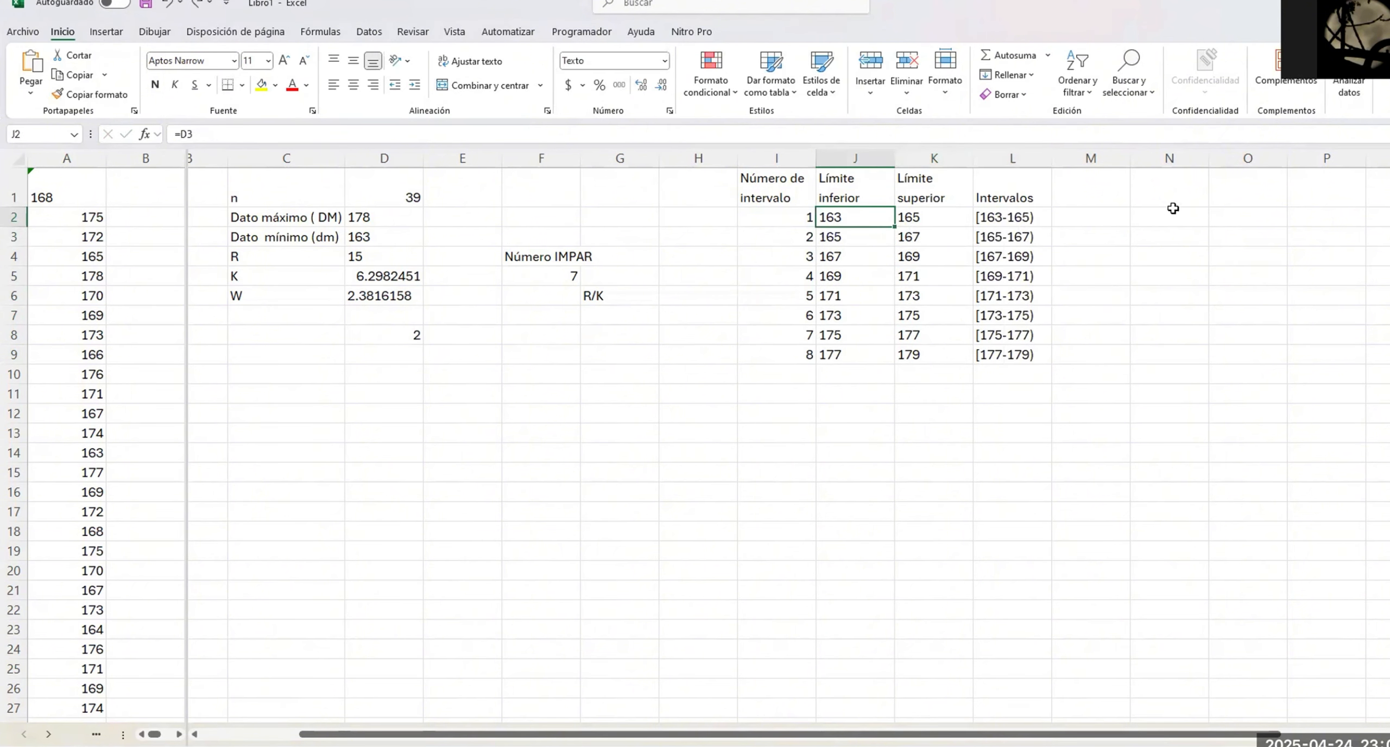
Enter the column header "Marca clase (MI)" in M1
left_click(1123, 185)
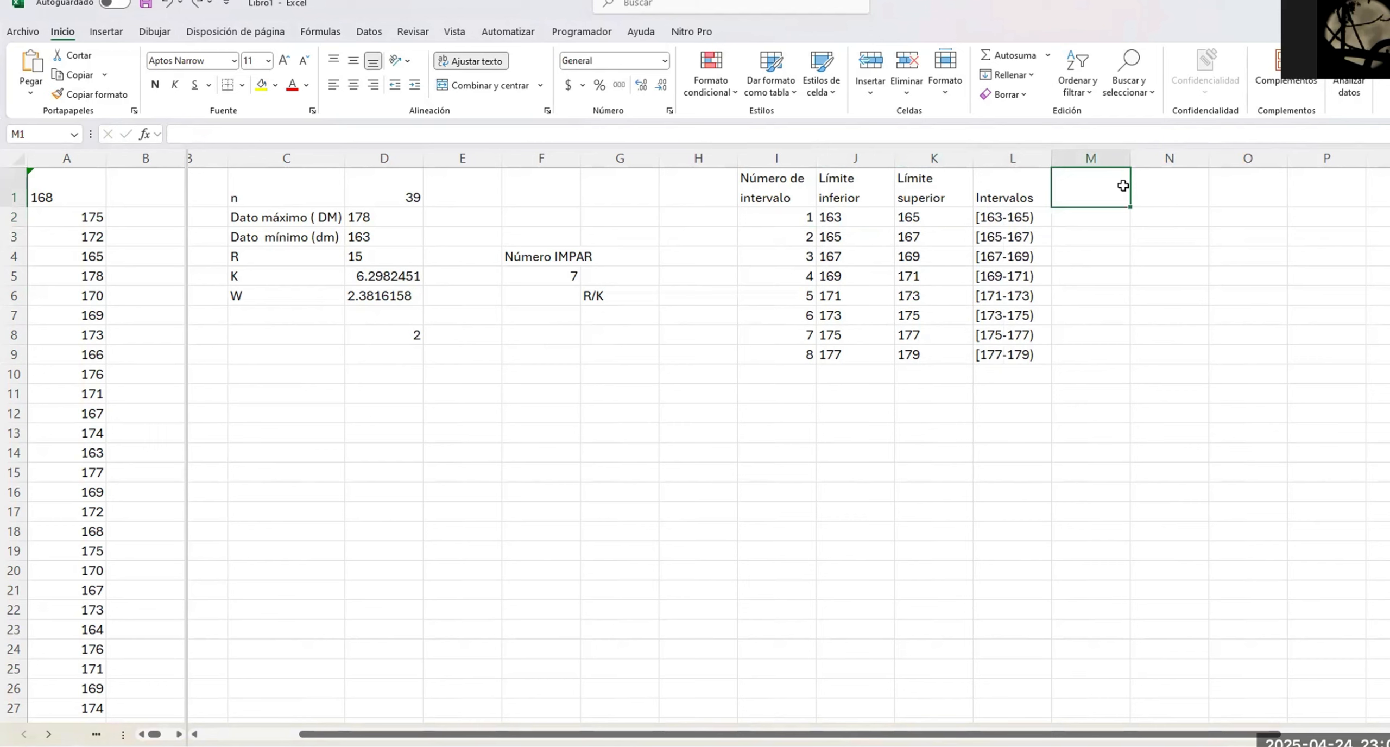
type("Marca ")
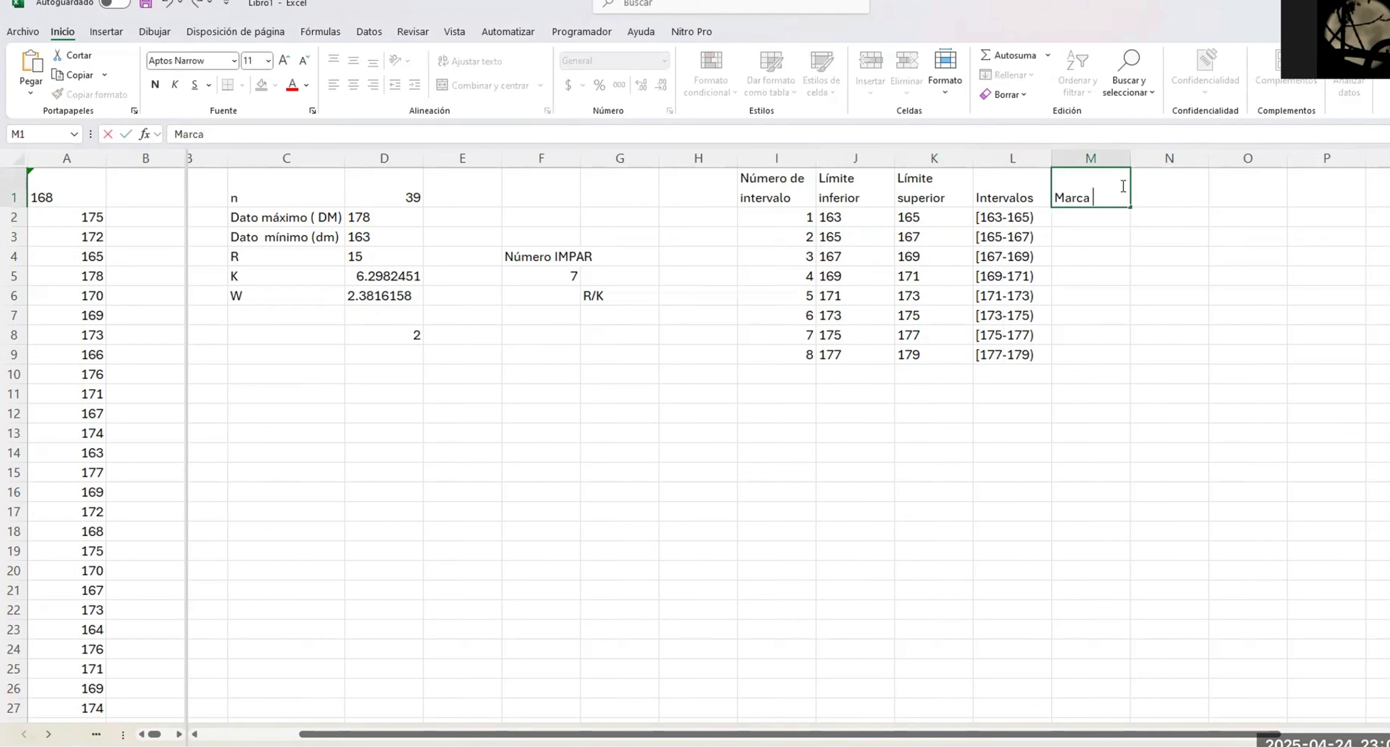
type("clase (MI)")
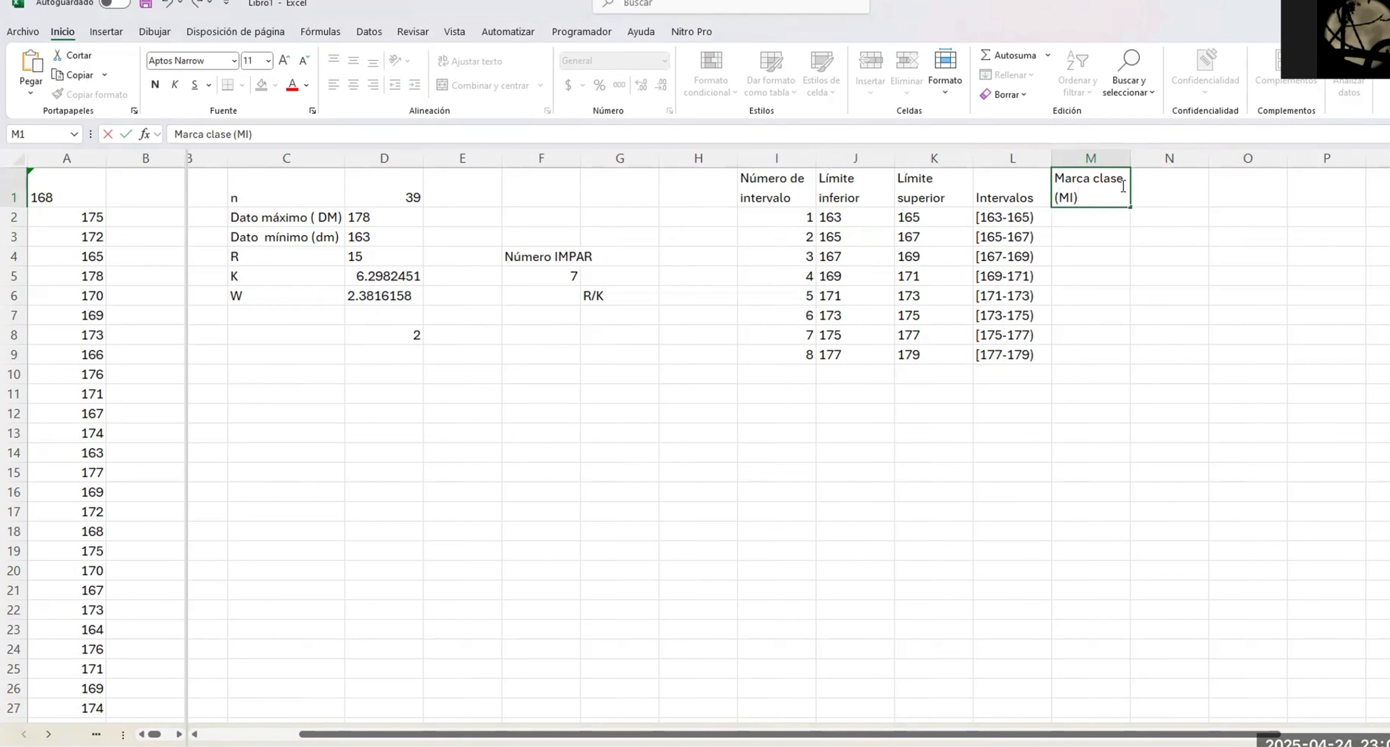
key("ctrl+Return")
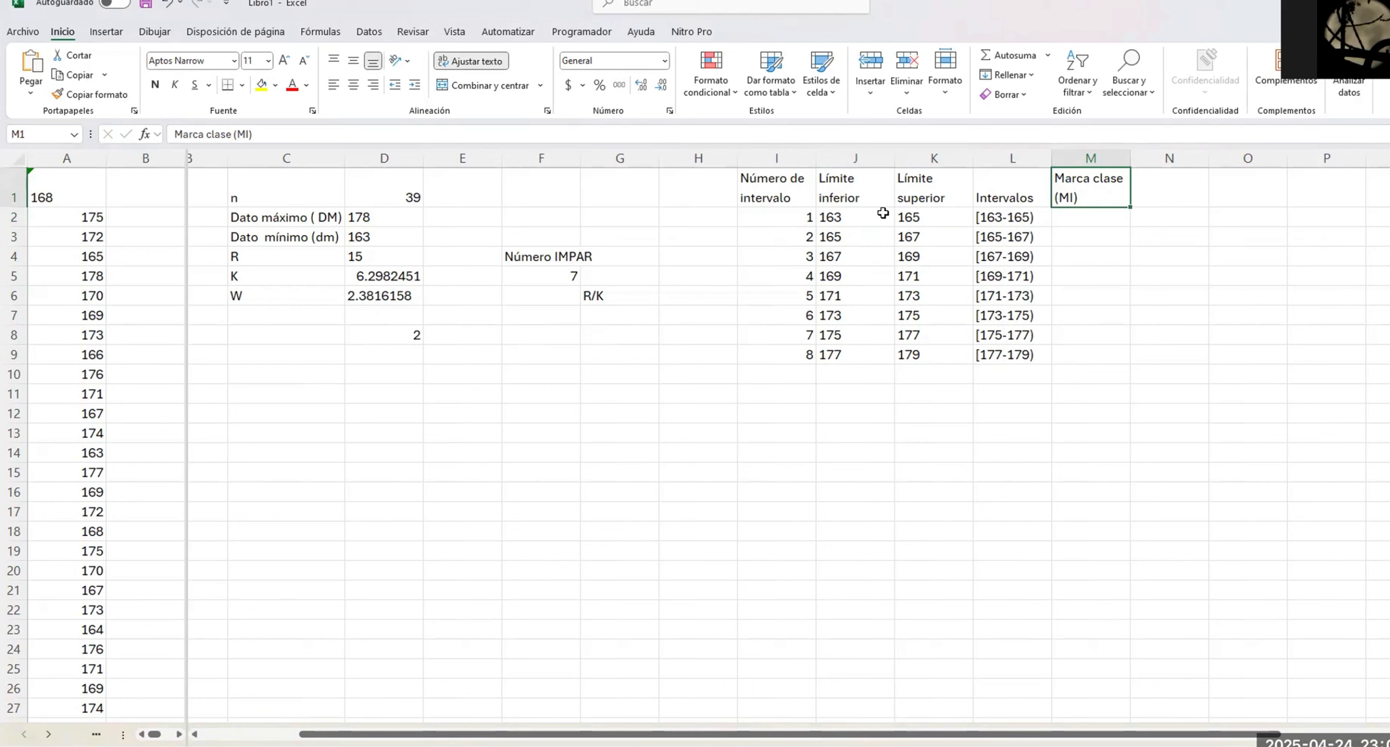
Calculate the class midpoint in M2 with =(J2+K2)/2 and fill the formula down to M9
left_click(1107, 223)
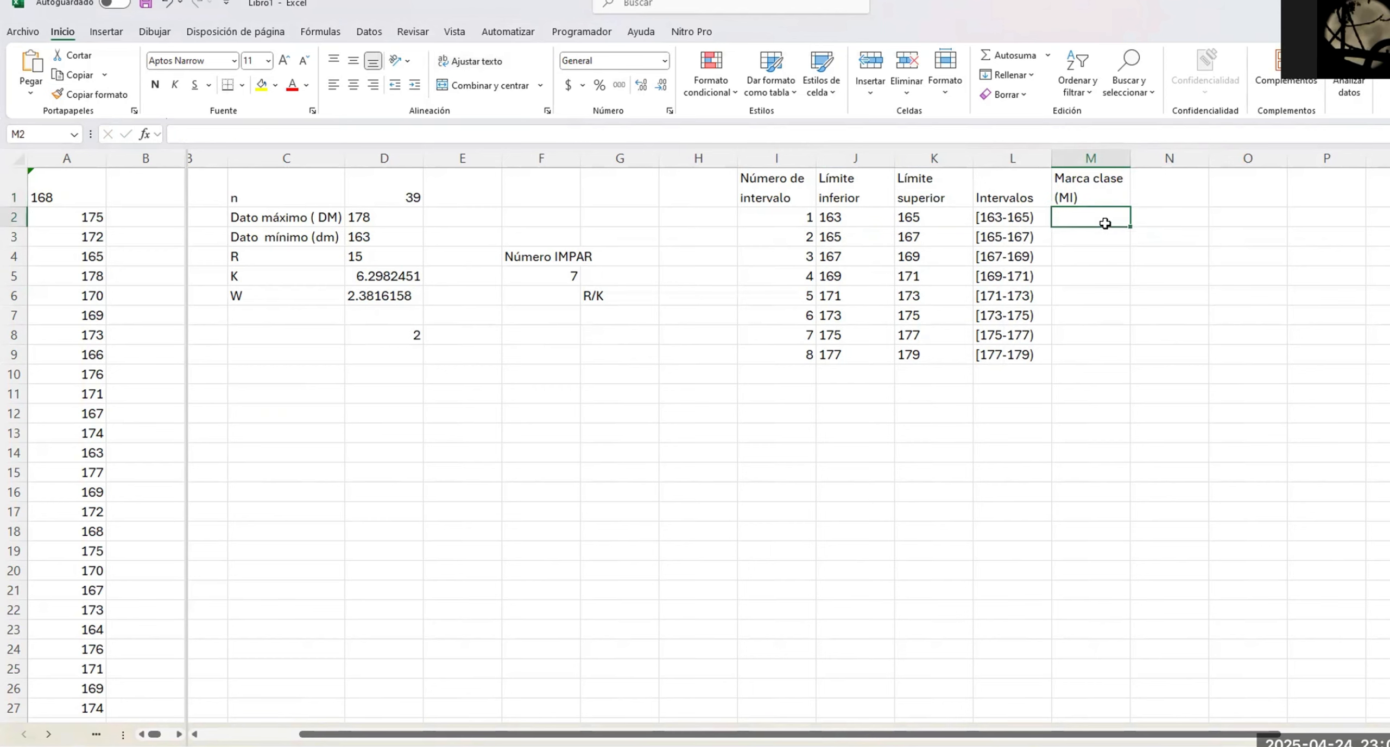
type("=")
left_click(825, 215)
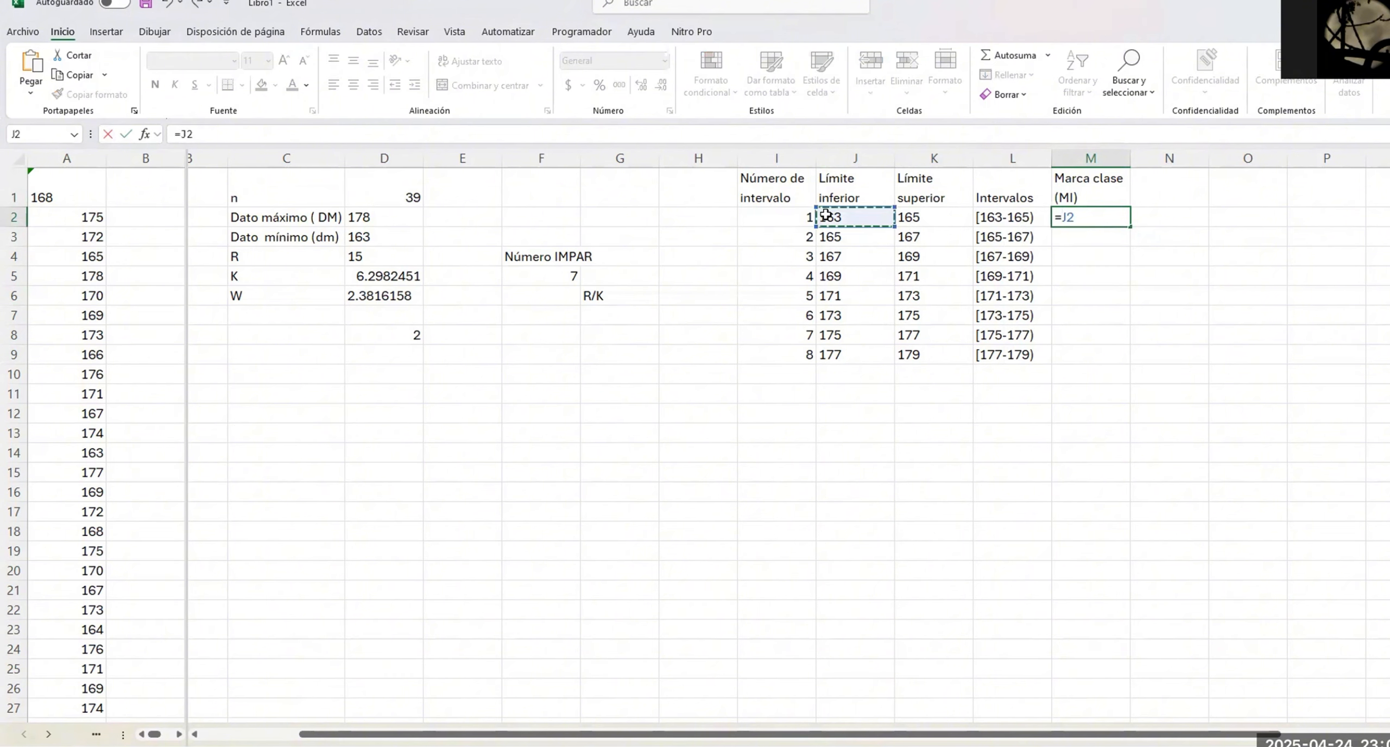
type("+")
key("Left")
key("Left")
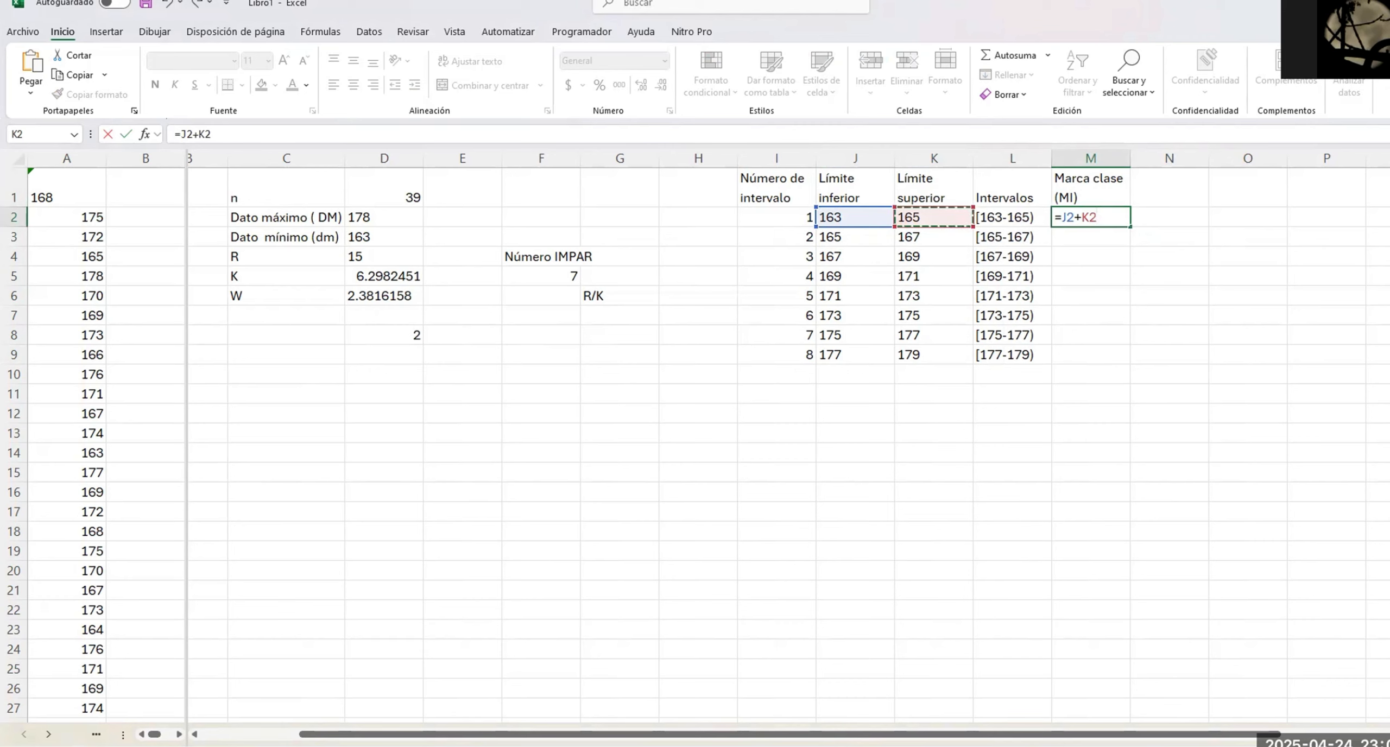
type(")")
key("Left")
key("Left")
key("Left")
key("Left")
key("Left")
key("Left")
type("(")
type("/2")
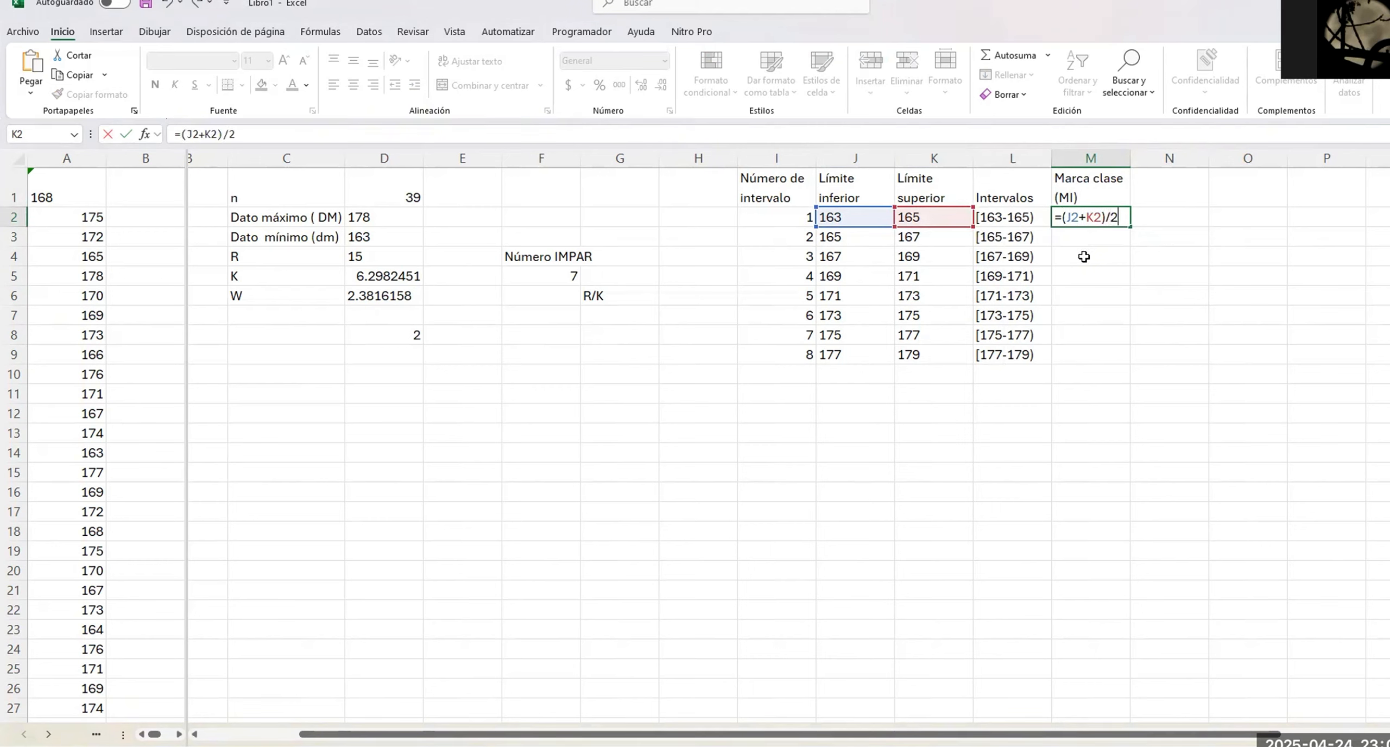
key("Return")
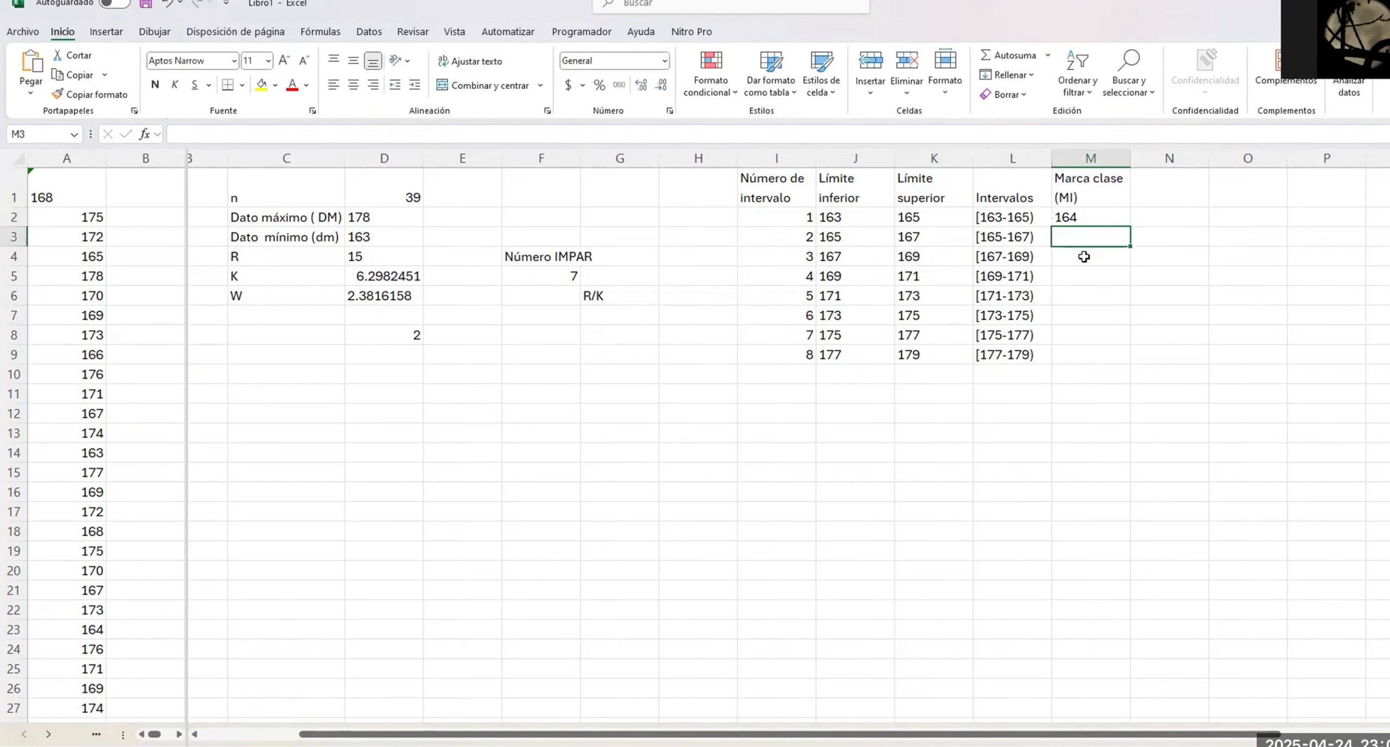
left_click(1092, 216)
left_click_drag(1129, 227, 1132, 361)
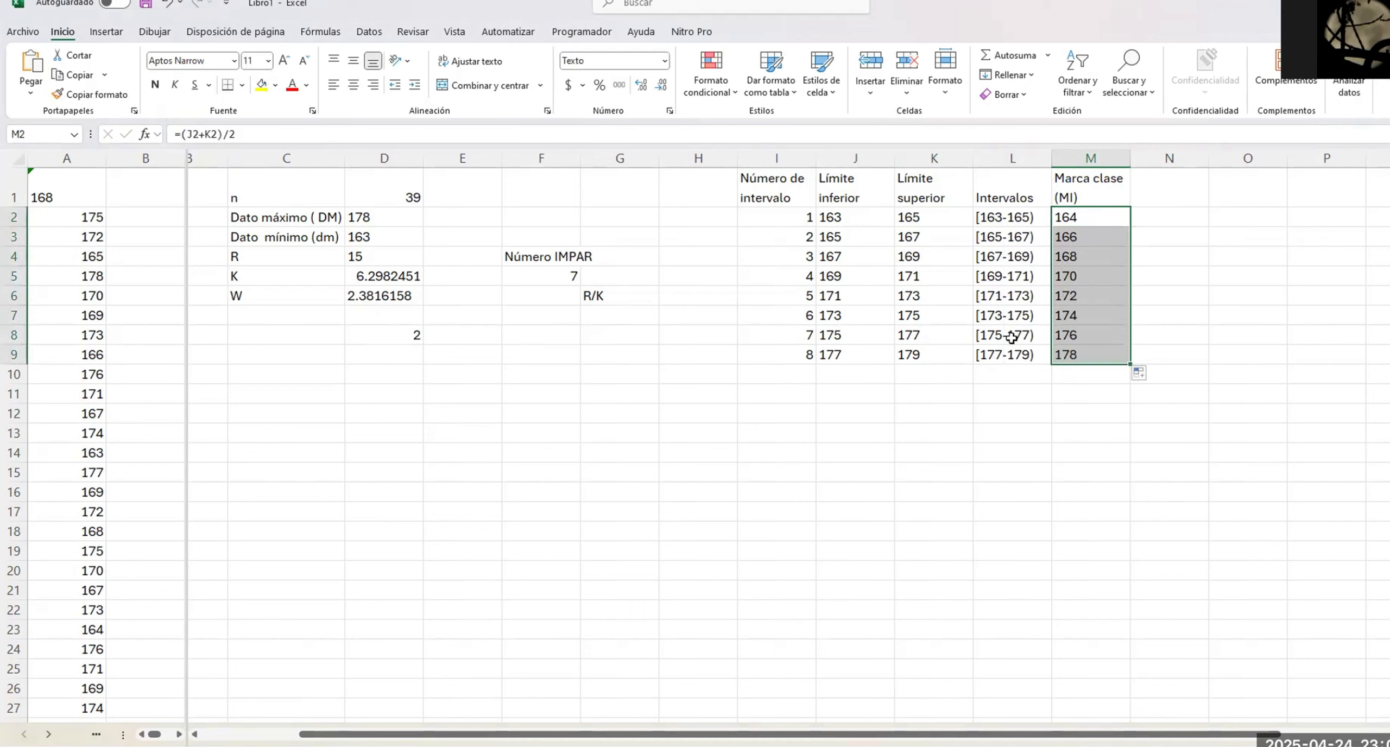
Enter the column header "Frecuencia absoluta (Fa)" in N1
left_click(1185, 193)
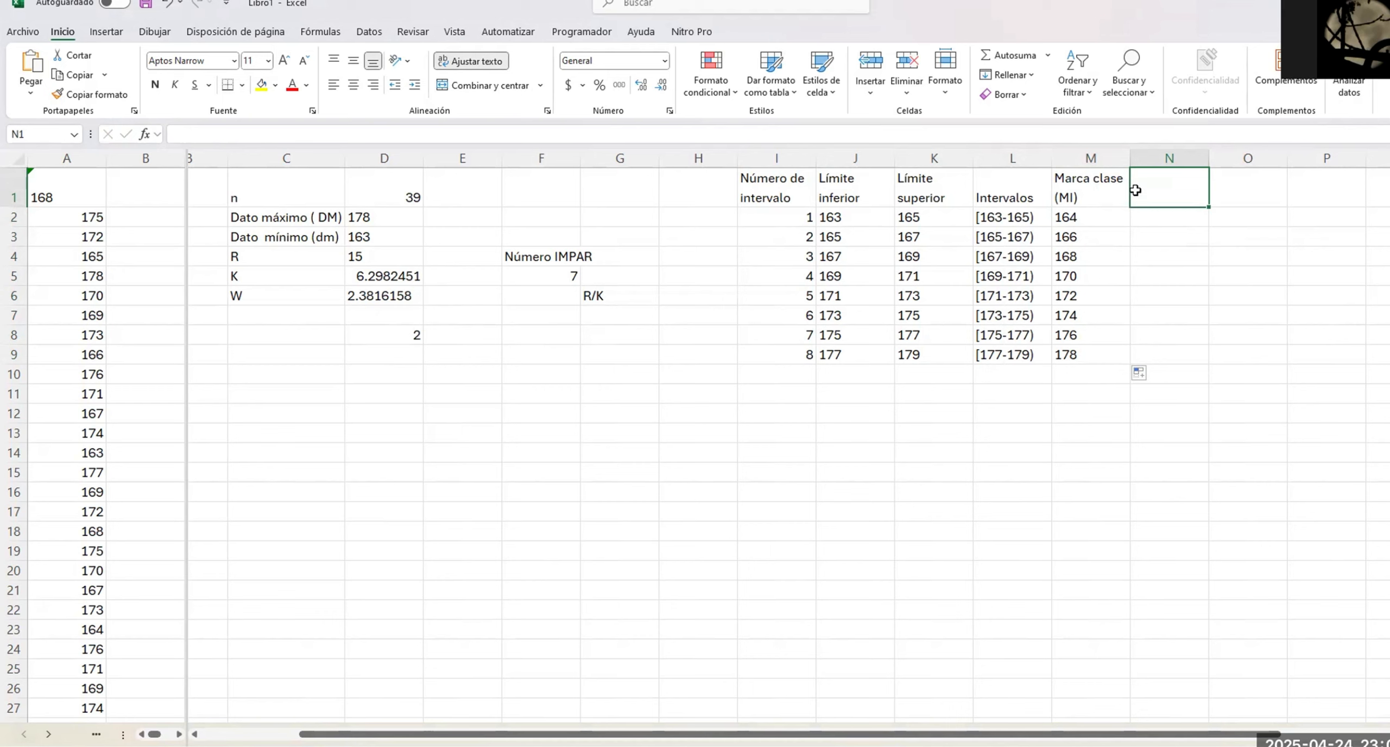
type("Frecu")
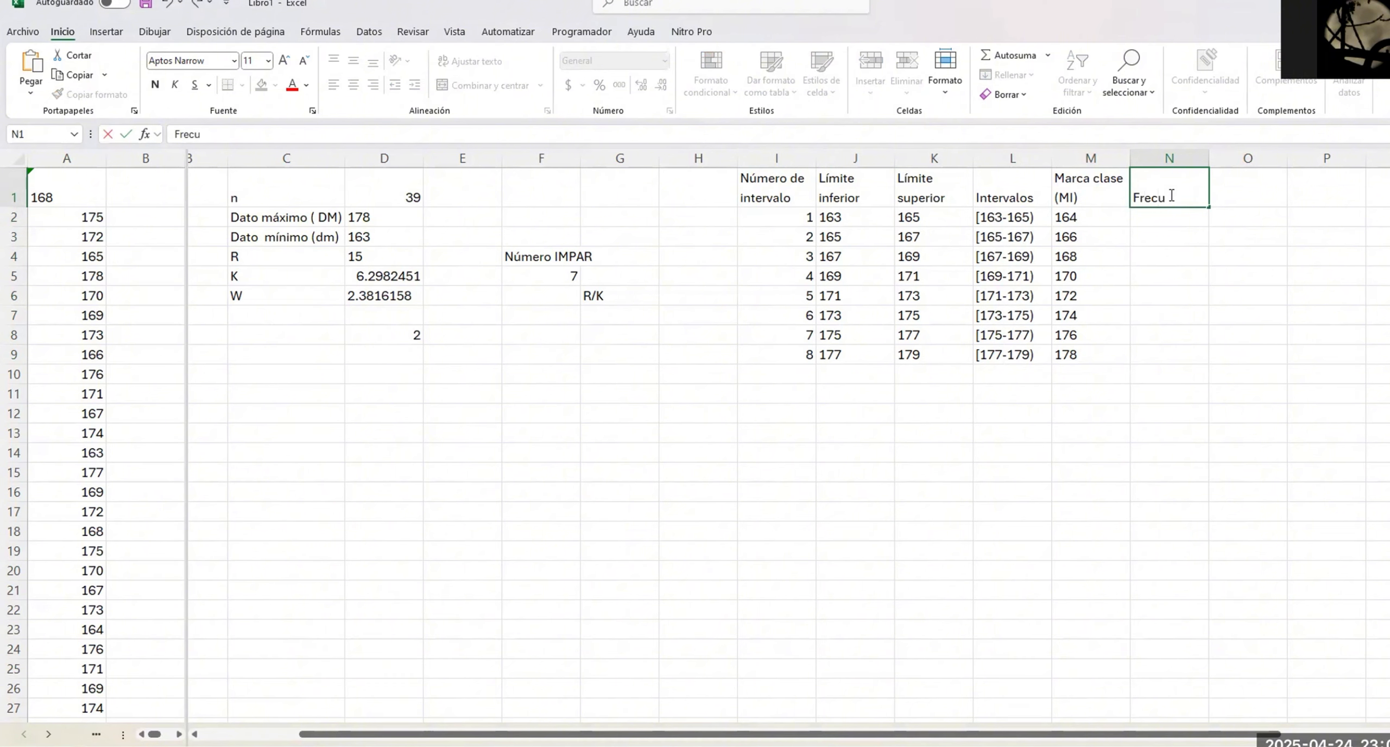
type("encia absoluta")
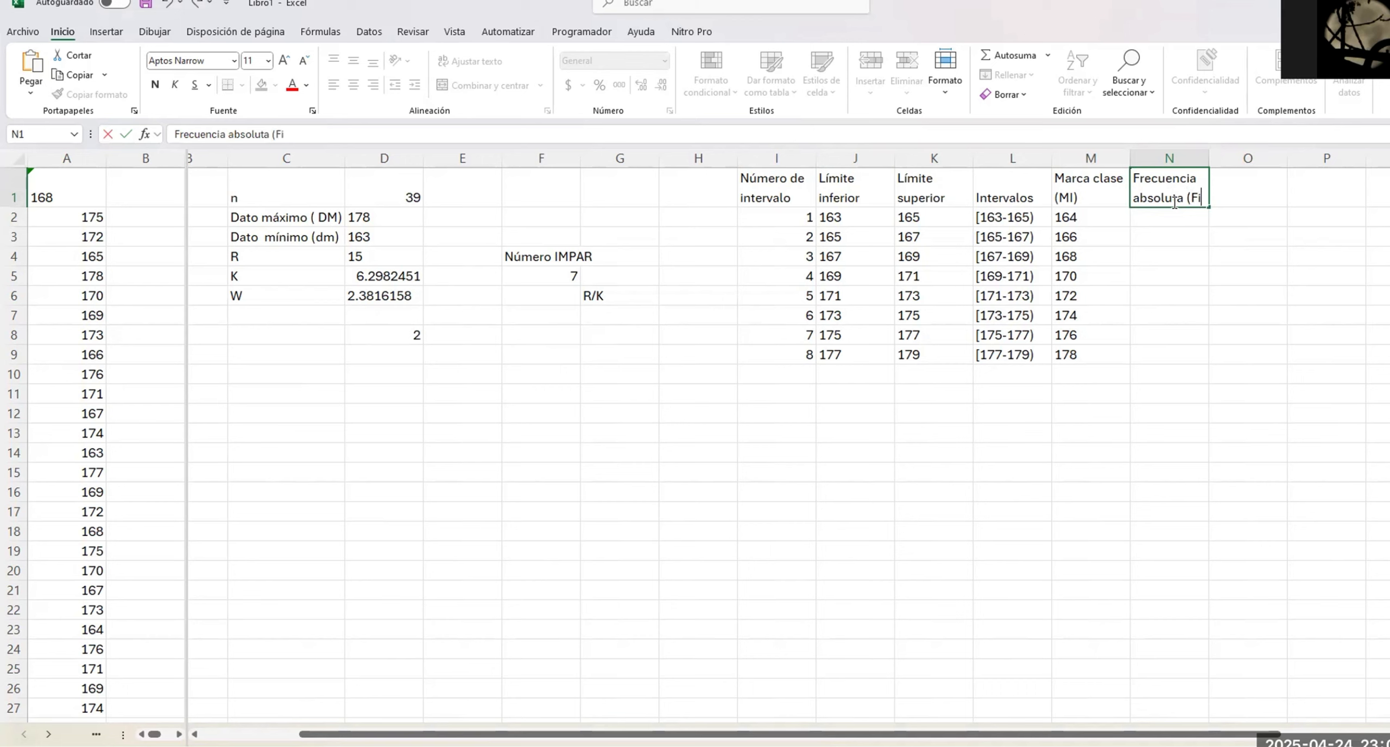
type("(Fa)")
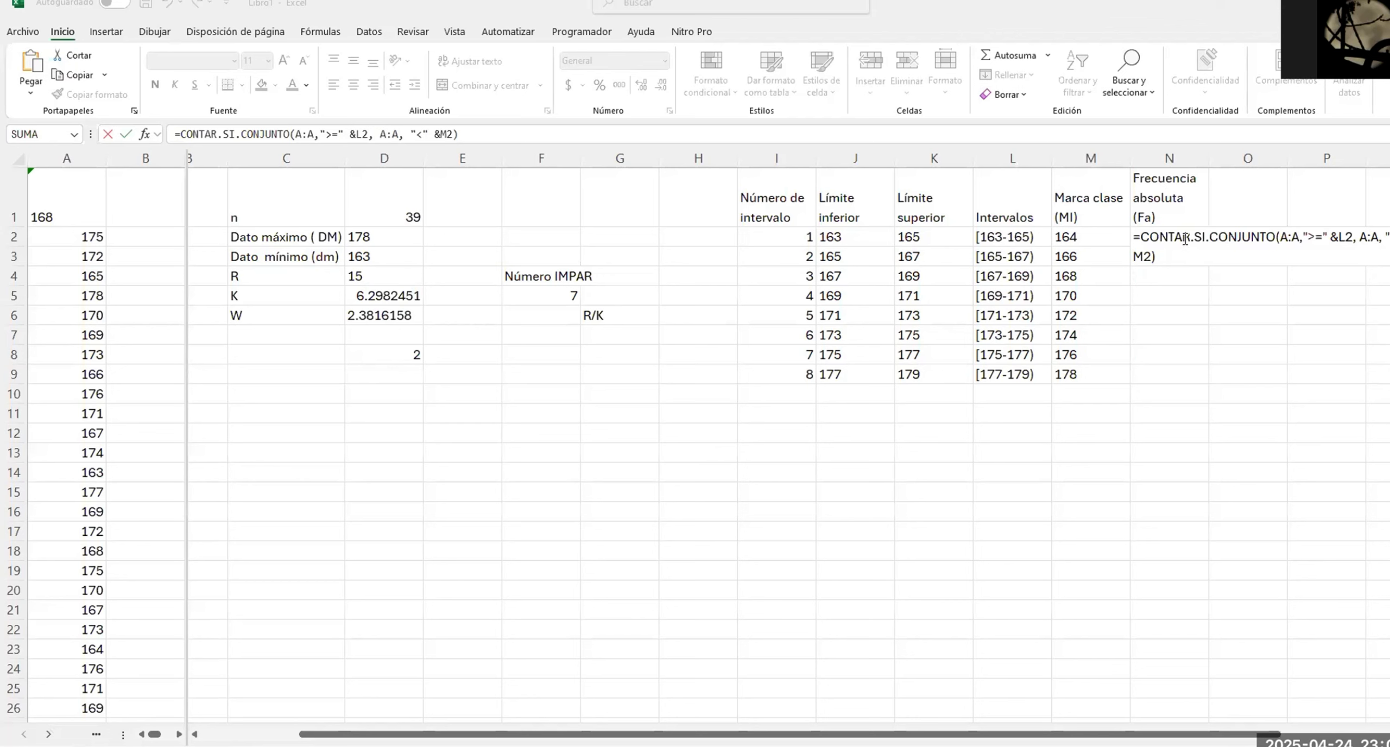
Count the data in each interval in N2 with =CONTAR.SI.CONJUNTO(A:A,">=" &J2, A:A, "<" &K2) and fill the formula down to N9
left_click(1142, 237)
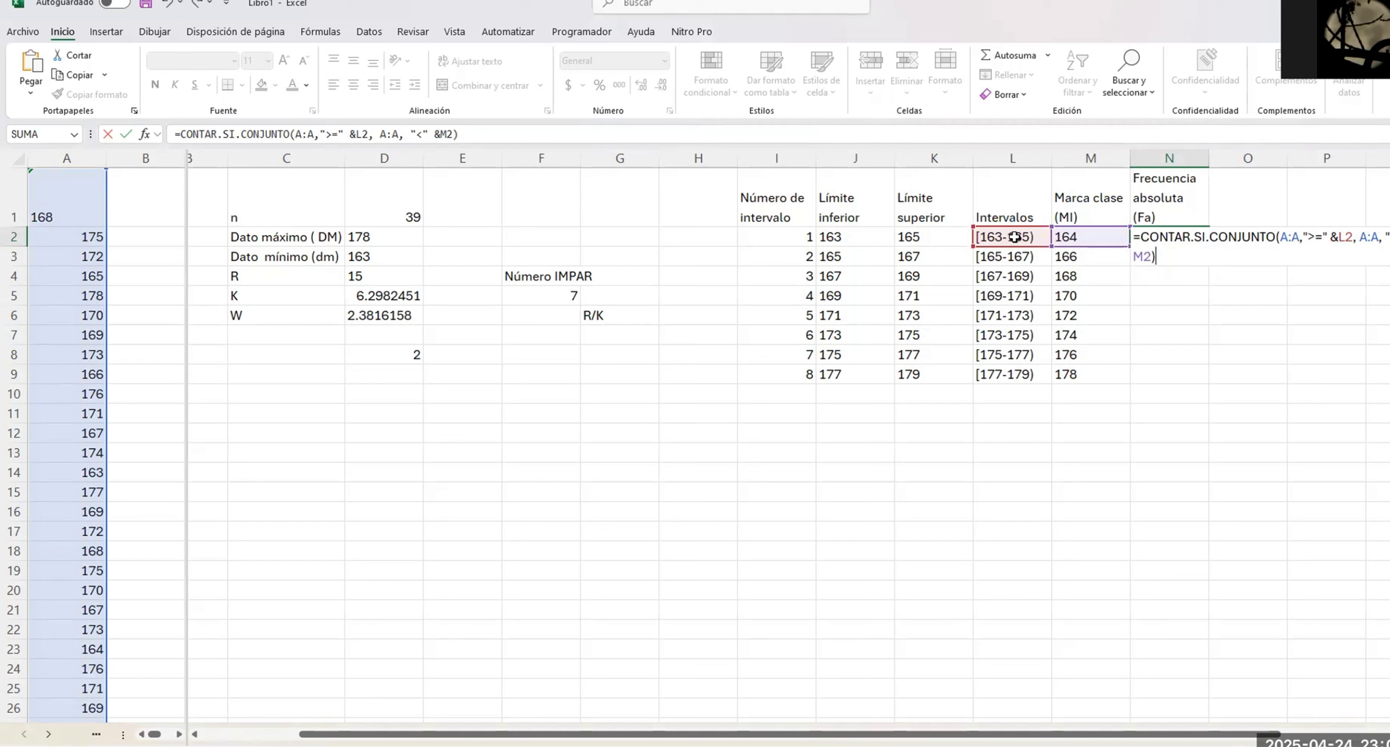
left_click_drag(1015, 239, 819, 235)
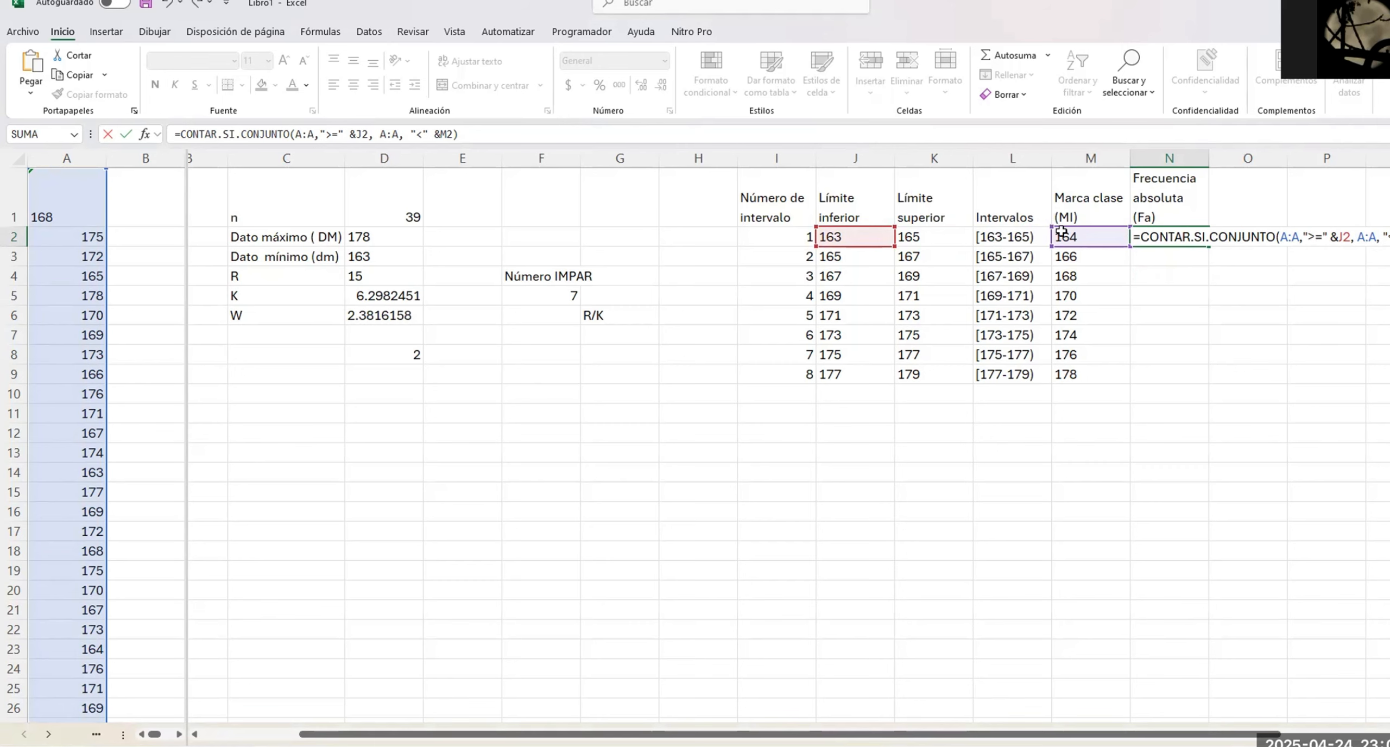
left_click_drag(1056, 230, 899, 233)
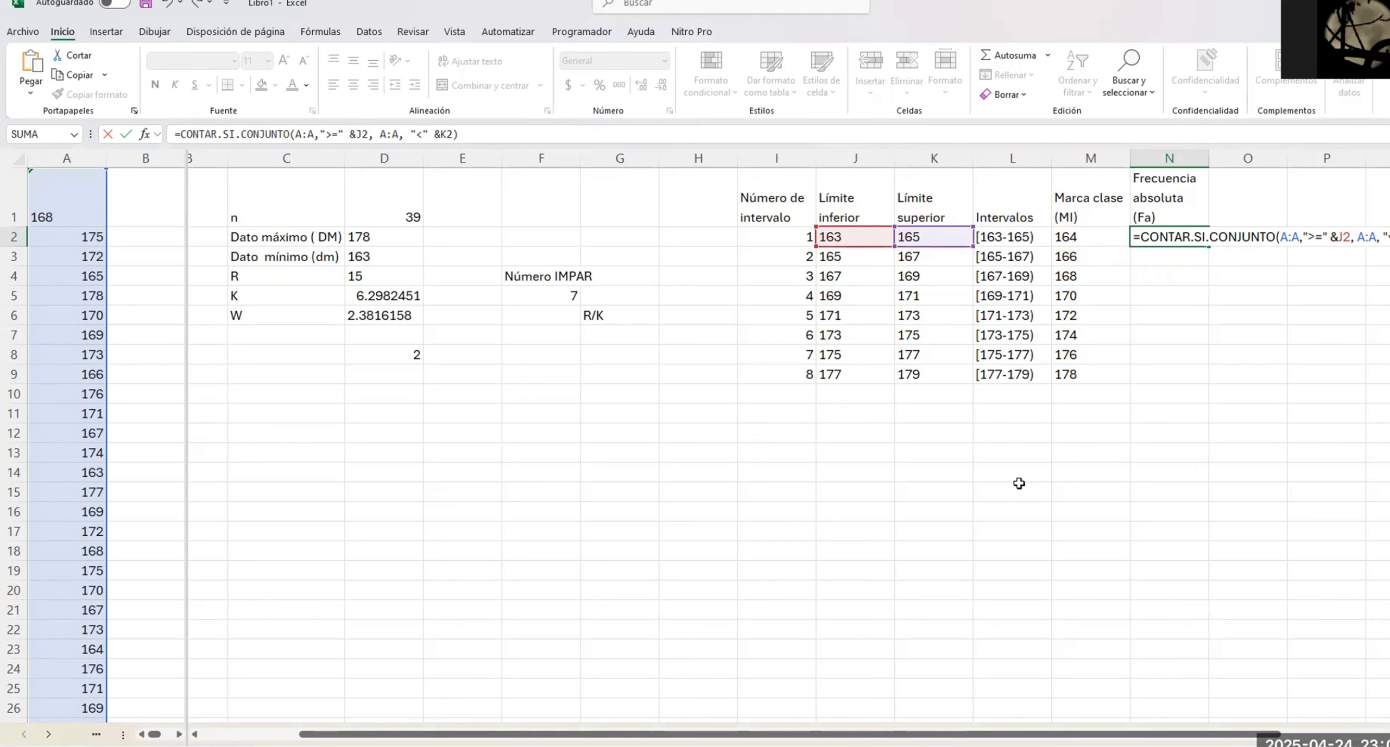
left_click_drag(1126, 734, 1273, 734)
scroll(893, 375, "right", 3)
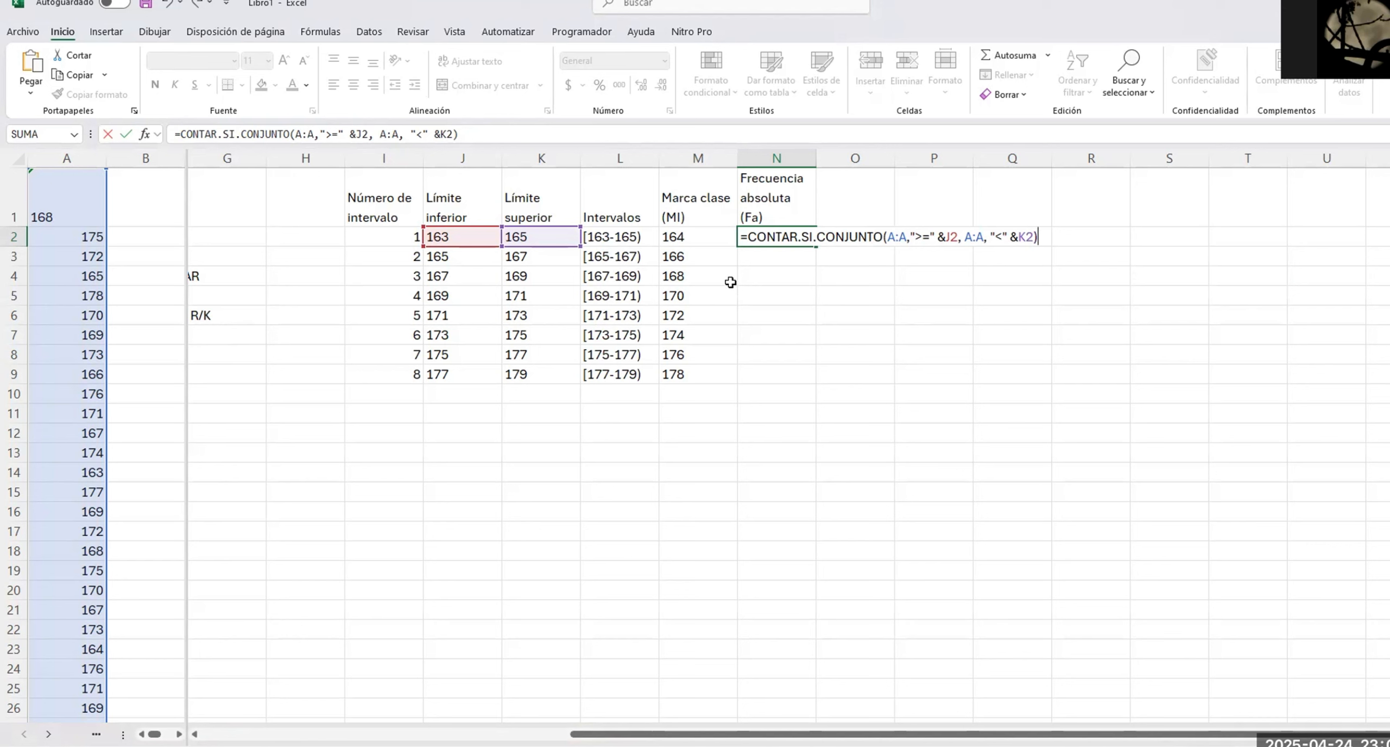
key("Return")
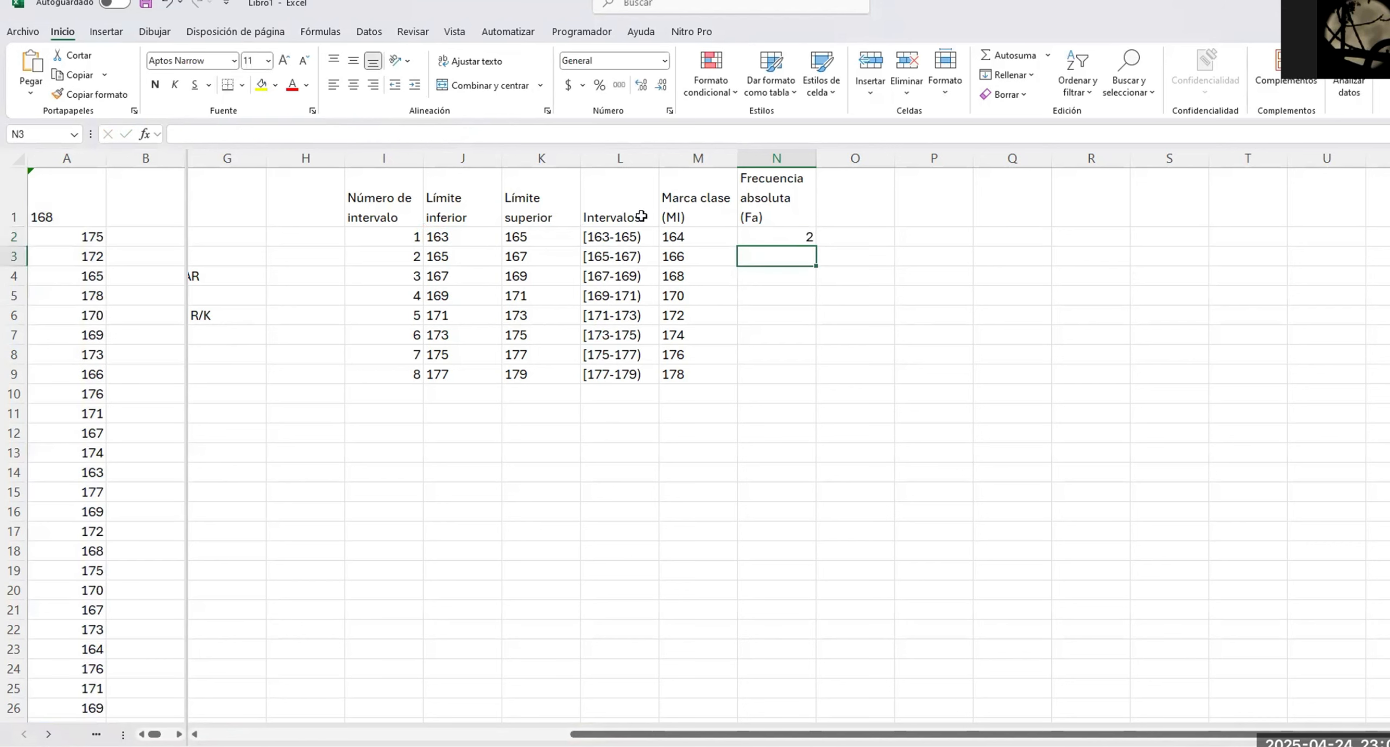
left_click(813, 241)
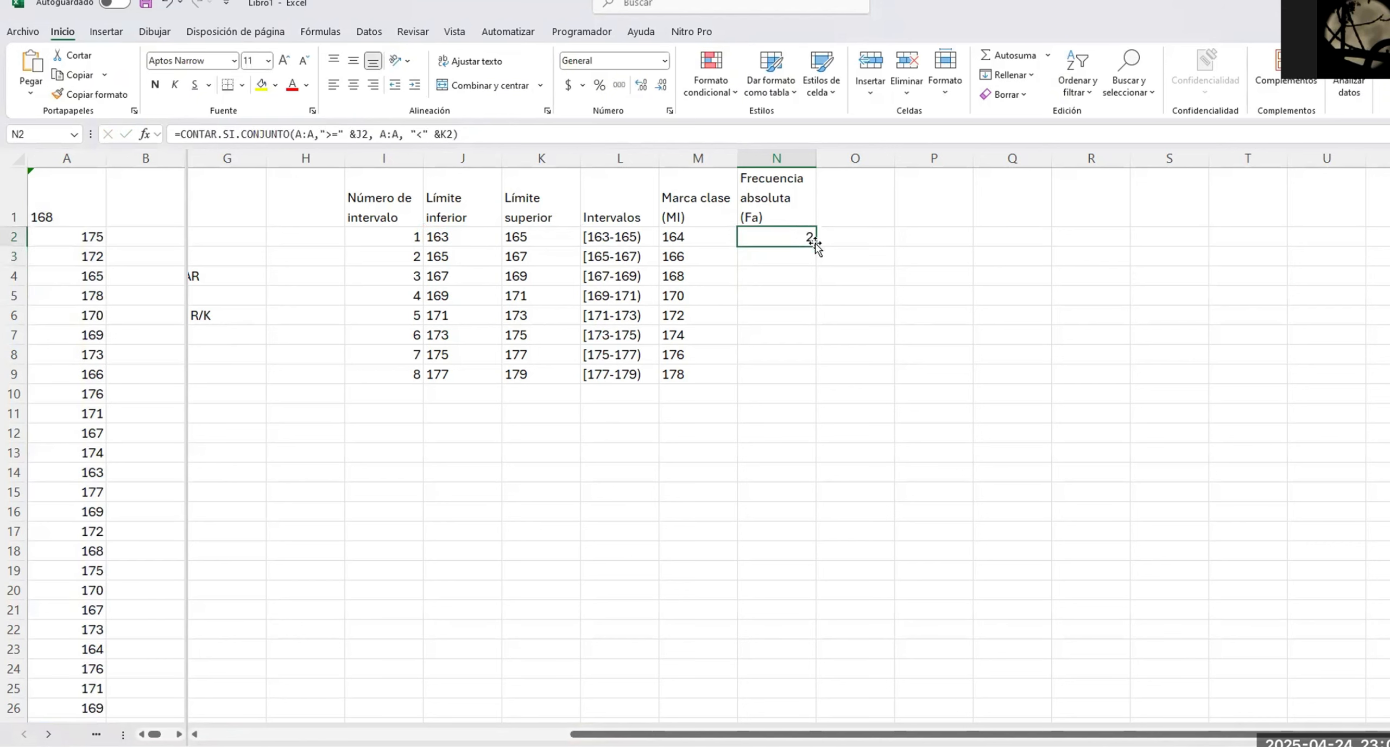
left_click_drag(814, 244, 802, 381)
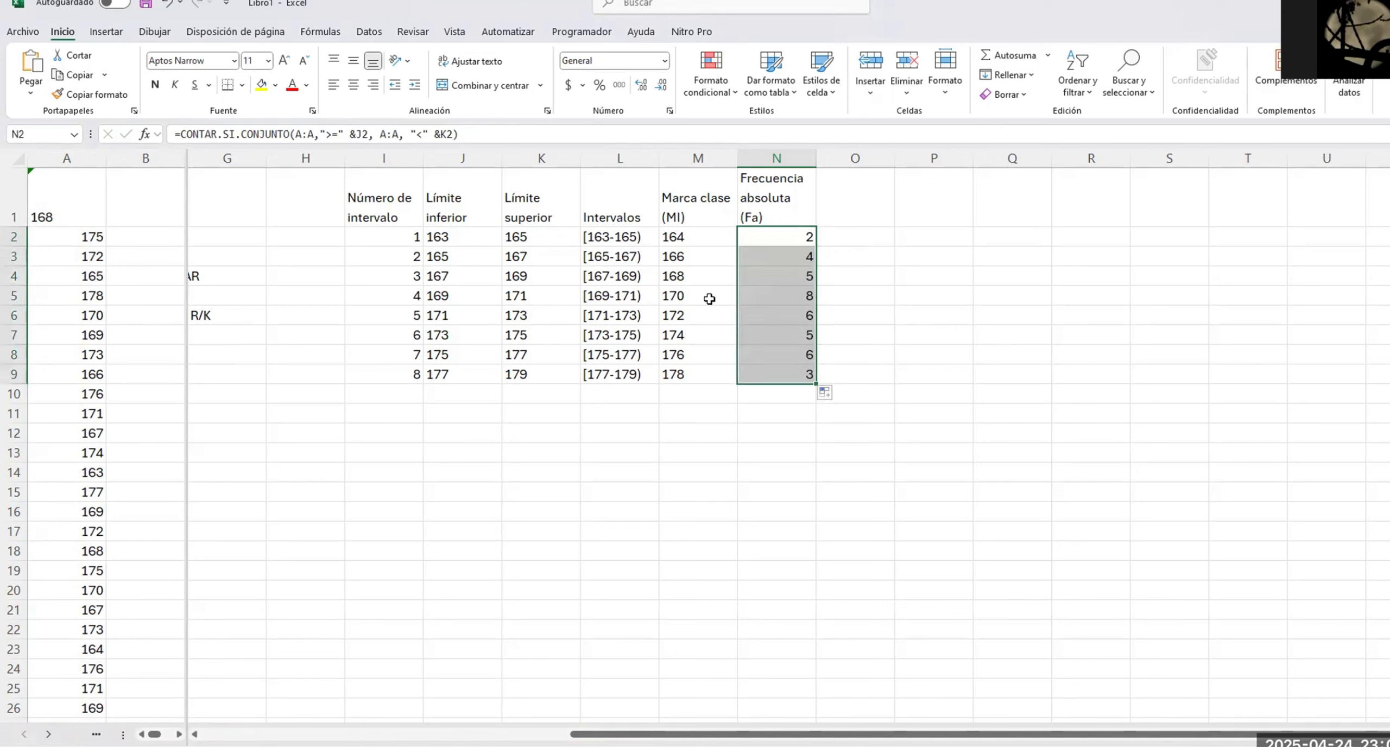
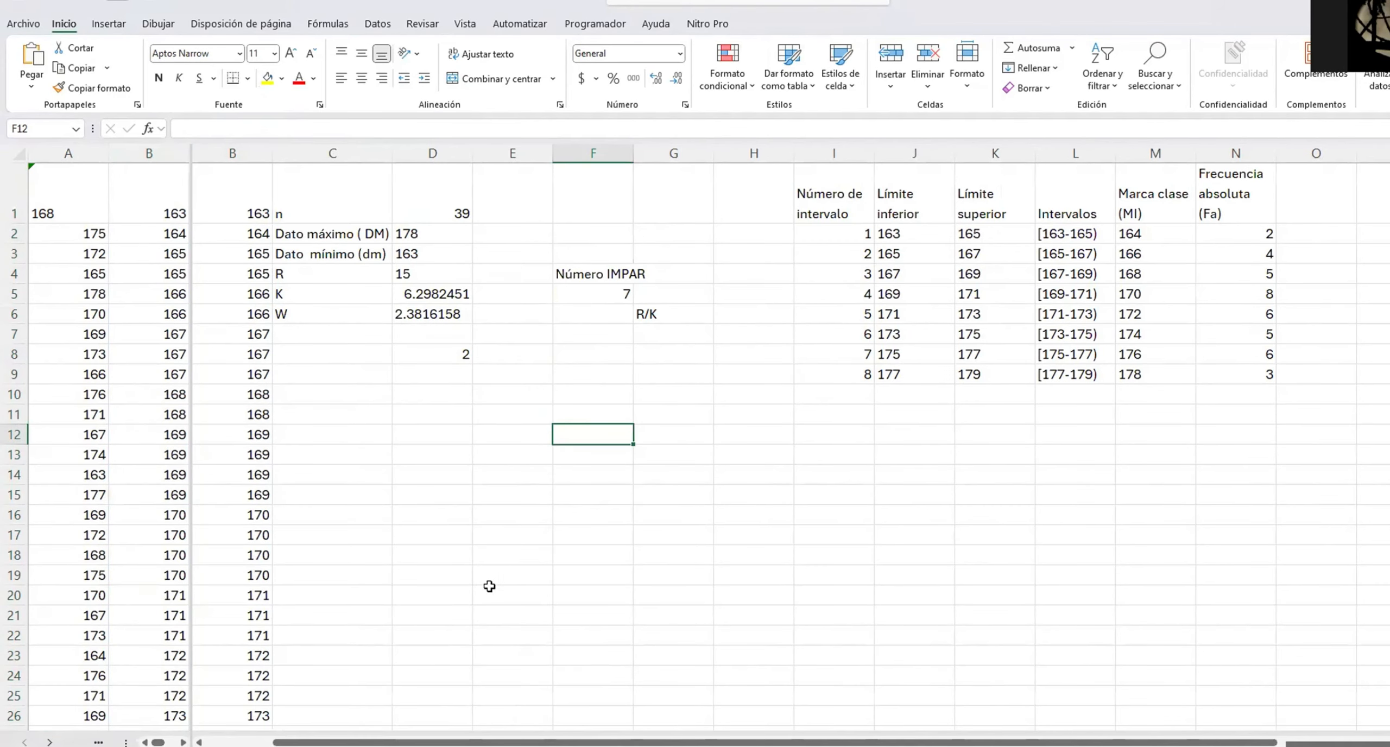
Fill the sorted values in B1:B2 and the first interval's limits in J2:K2 with yellow
left_click_drag(543, 741, 662, 742)
left_click(166, 206)
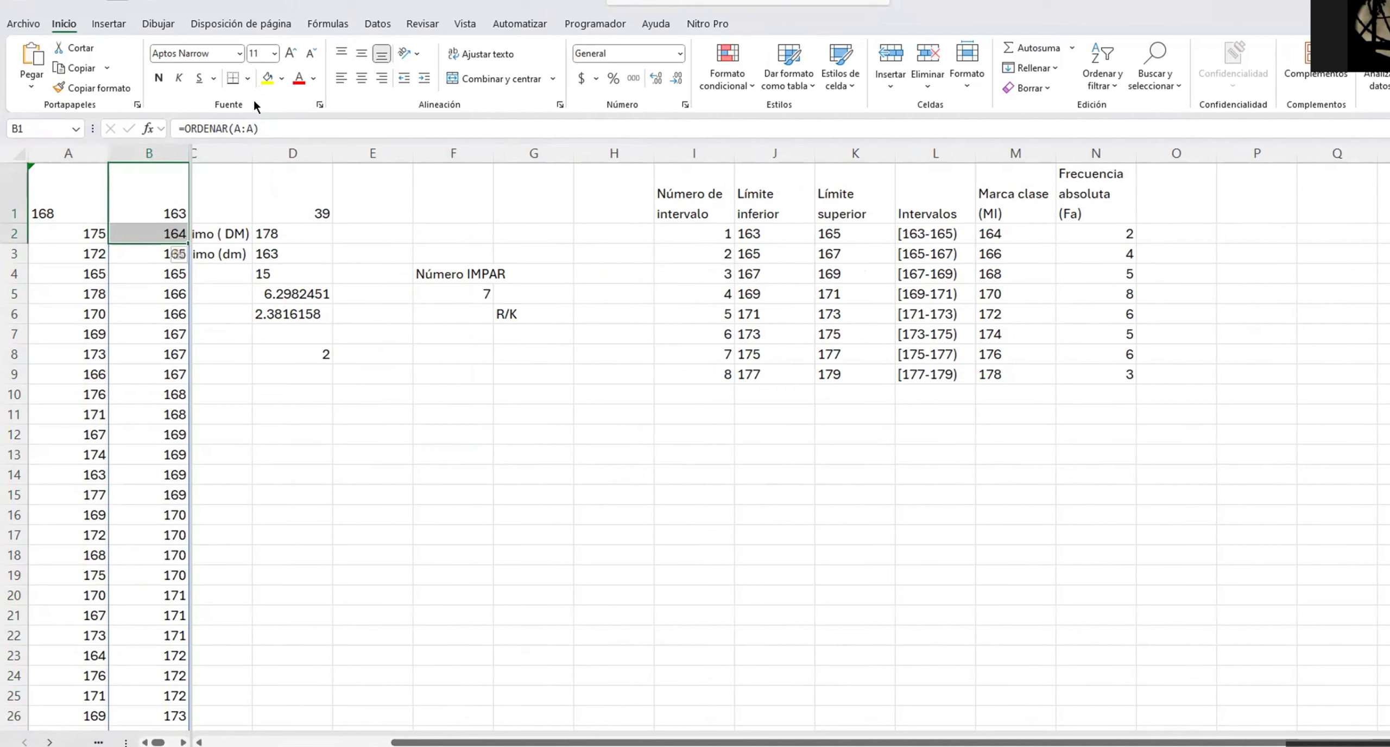
left_click(268, 79)
left_click_drag(791, 232, 825, 237)
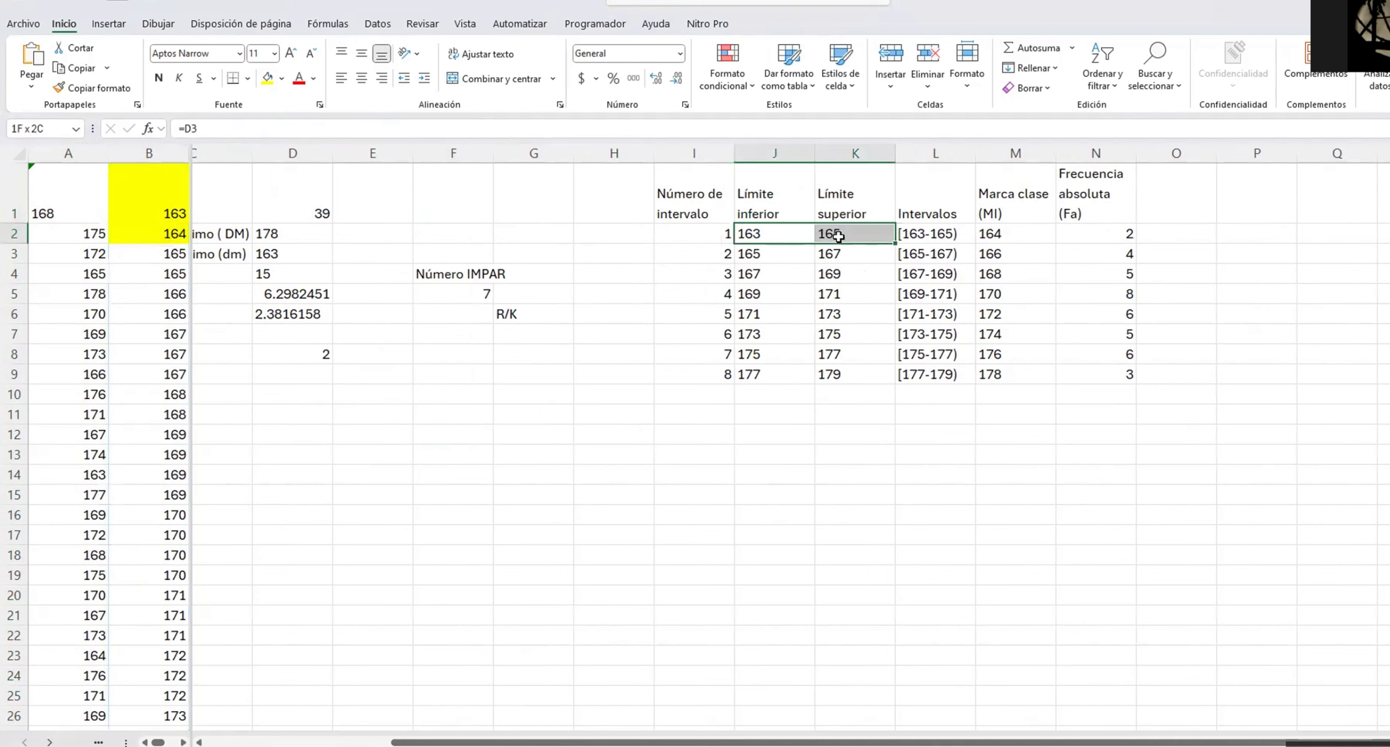
left_click(268, 79)
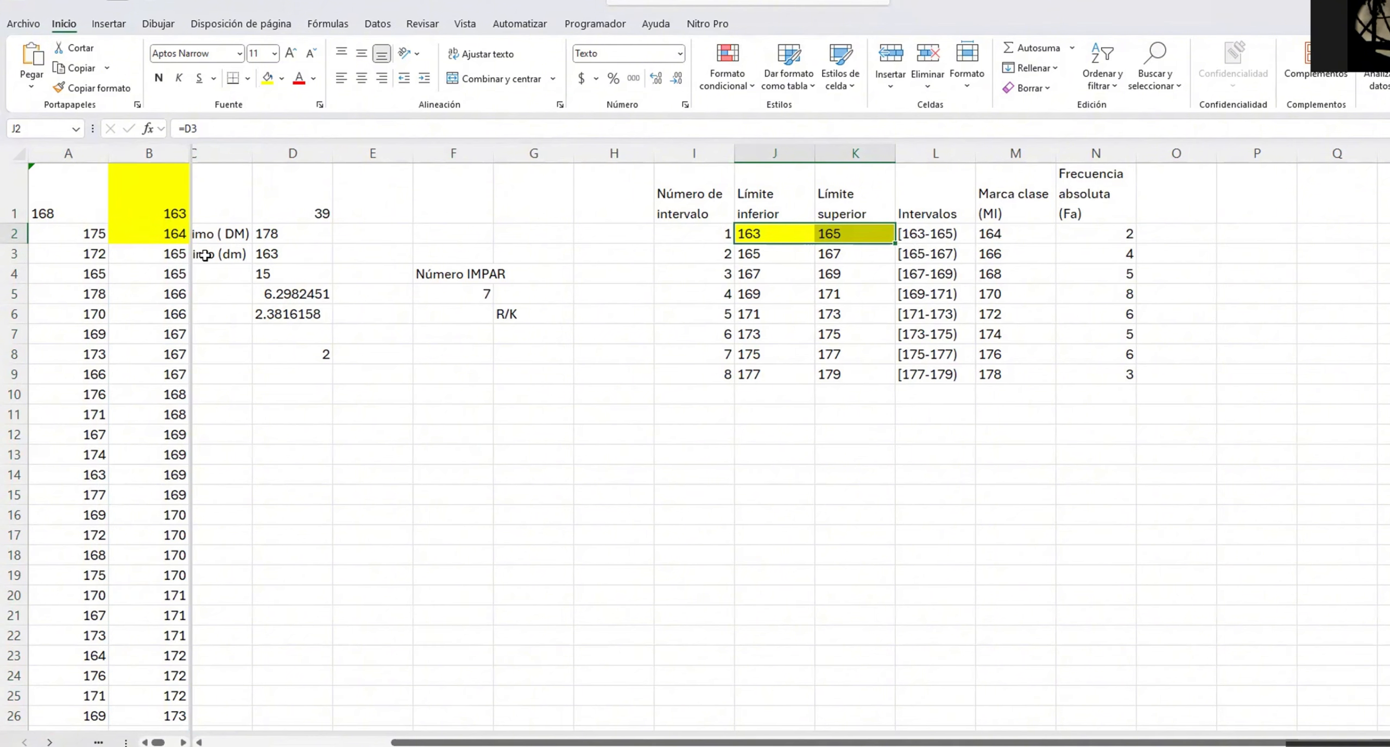
Fill the sorted values in B3:B6 and the second interval's limits in J3:K3 with orange
left_click_drag(184, 253, 183, 321)
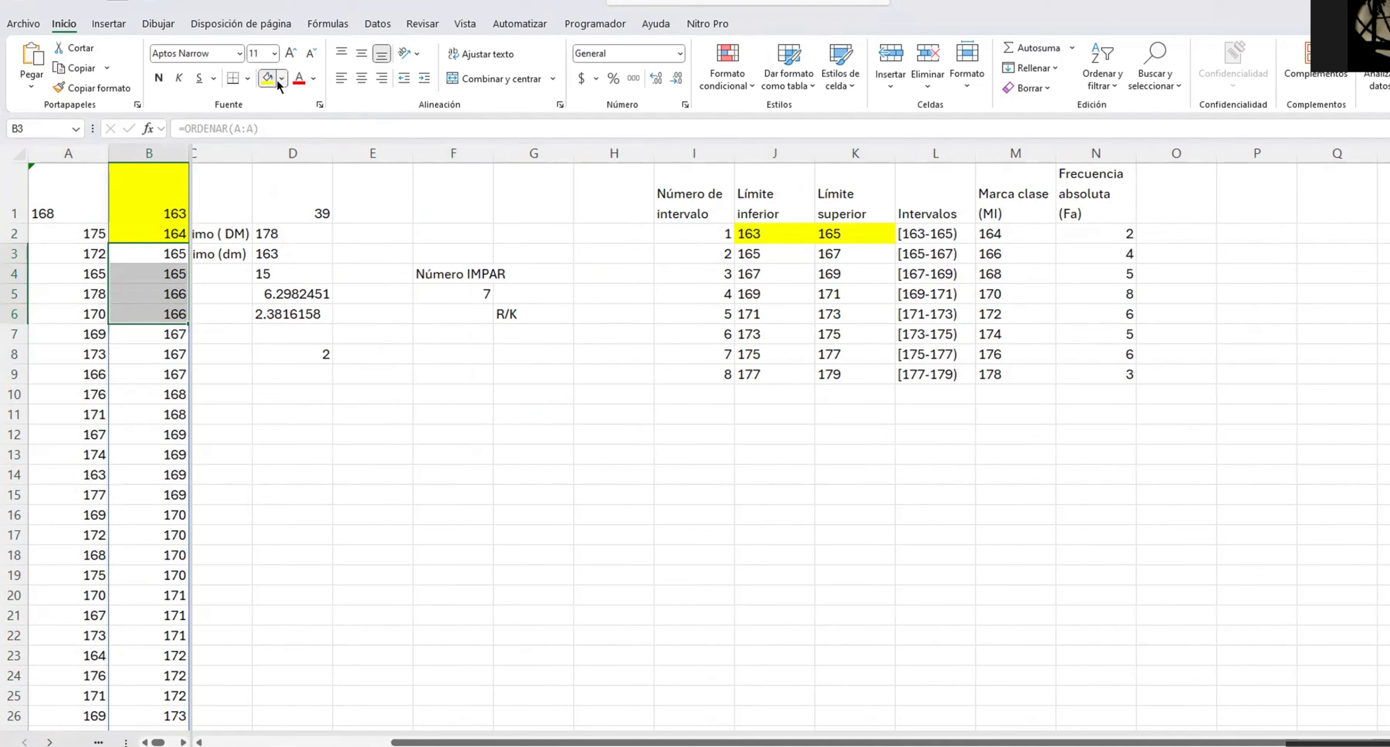
left_click(282, 79)
left_click(332, 153)
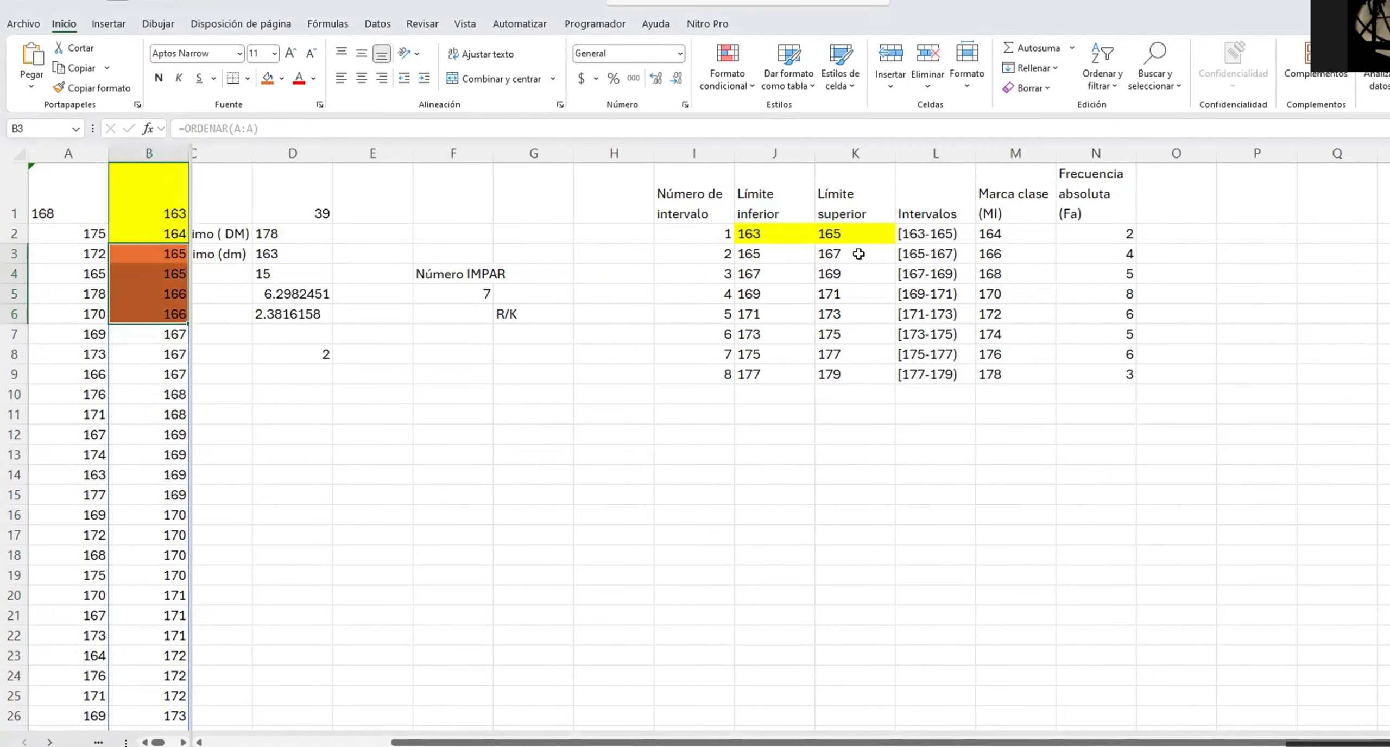
left_click(267, 79)
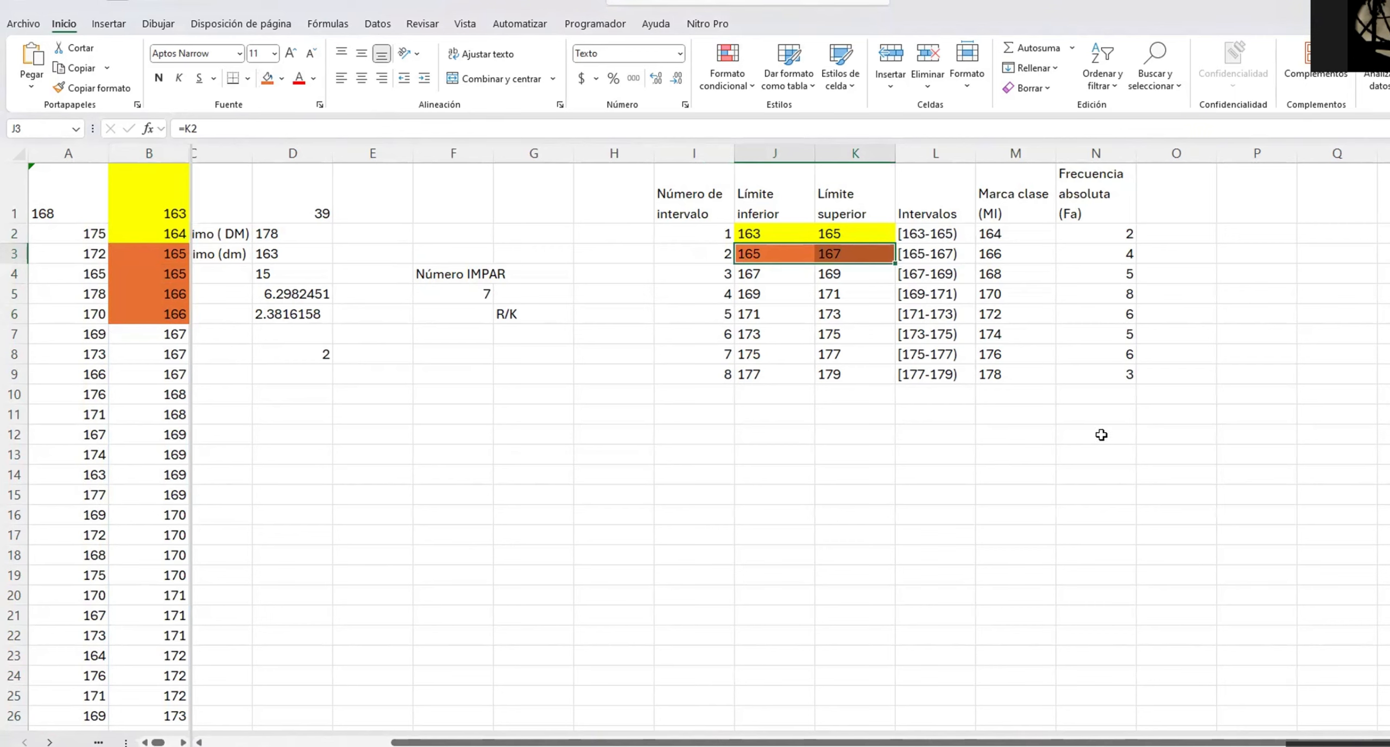
Total the absolute frequencies in N10 with =SUMA(N2:N9)
left_click(1079, 399)
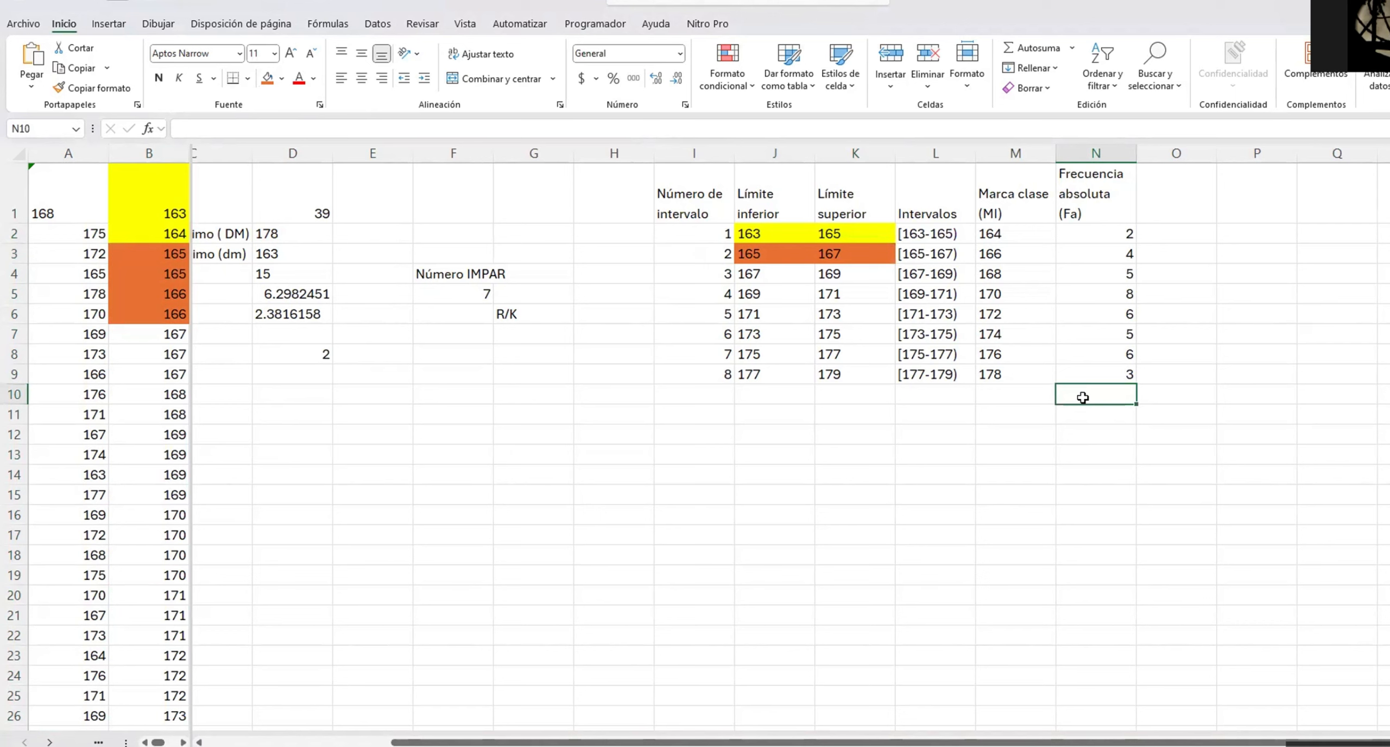
type("=")
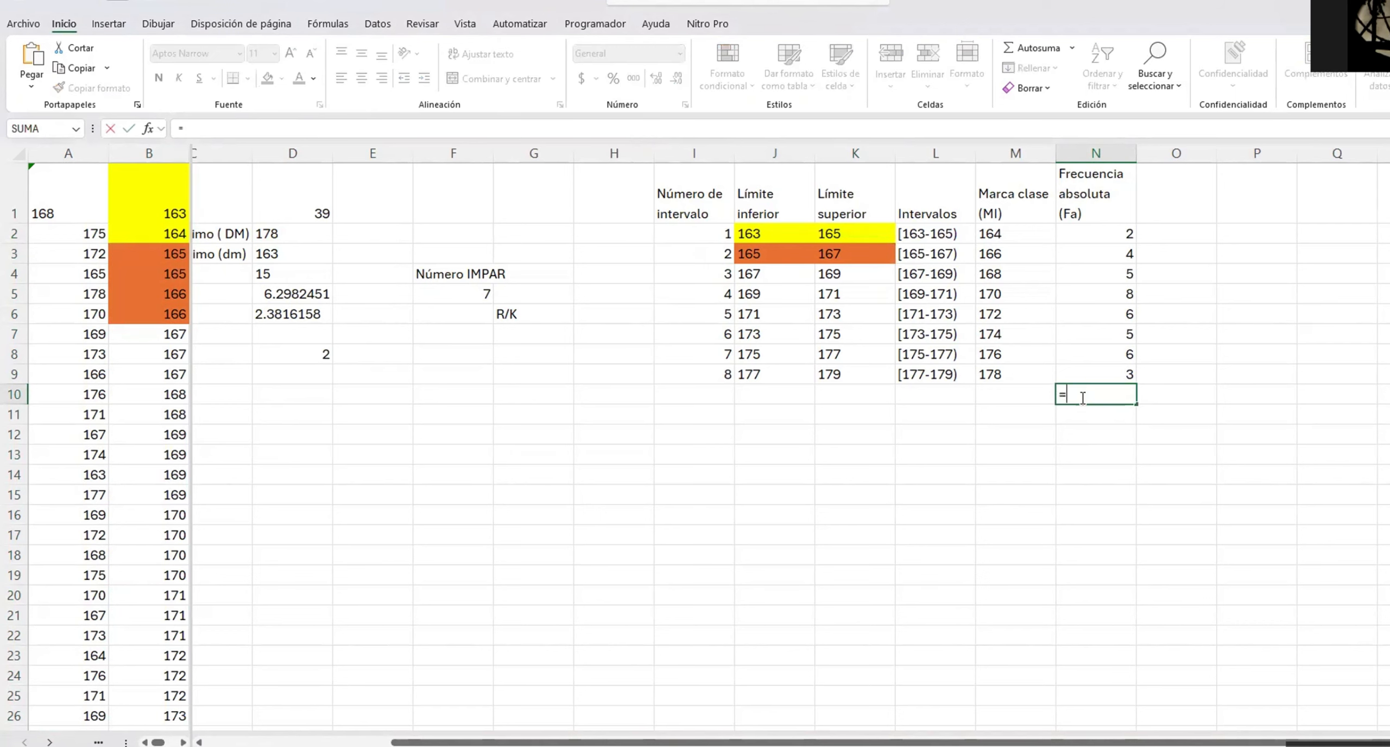
type("Sum")
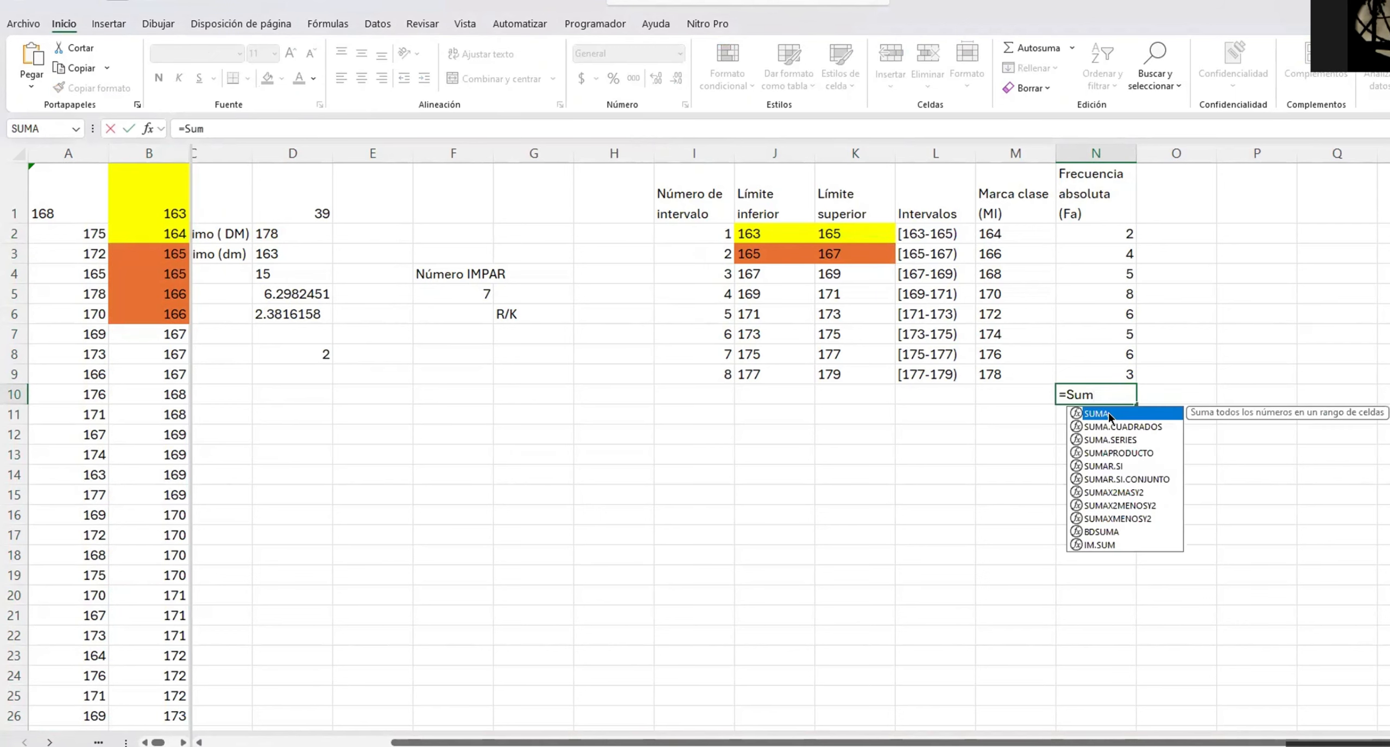
key("Tab")
mouse_move(1107, 233)
left_mouse_down()
mouse_move(1101, 386)
mouse_move(1101, 372)
left_mouse_up()
key("Return")
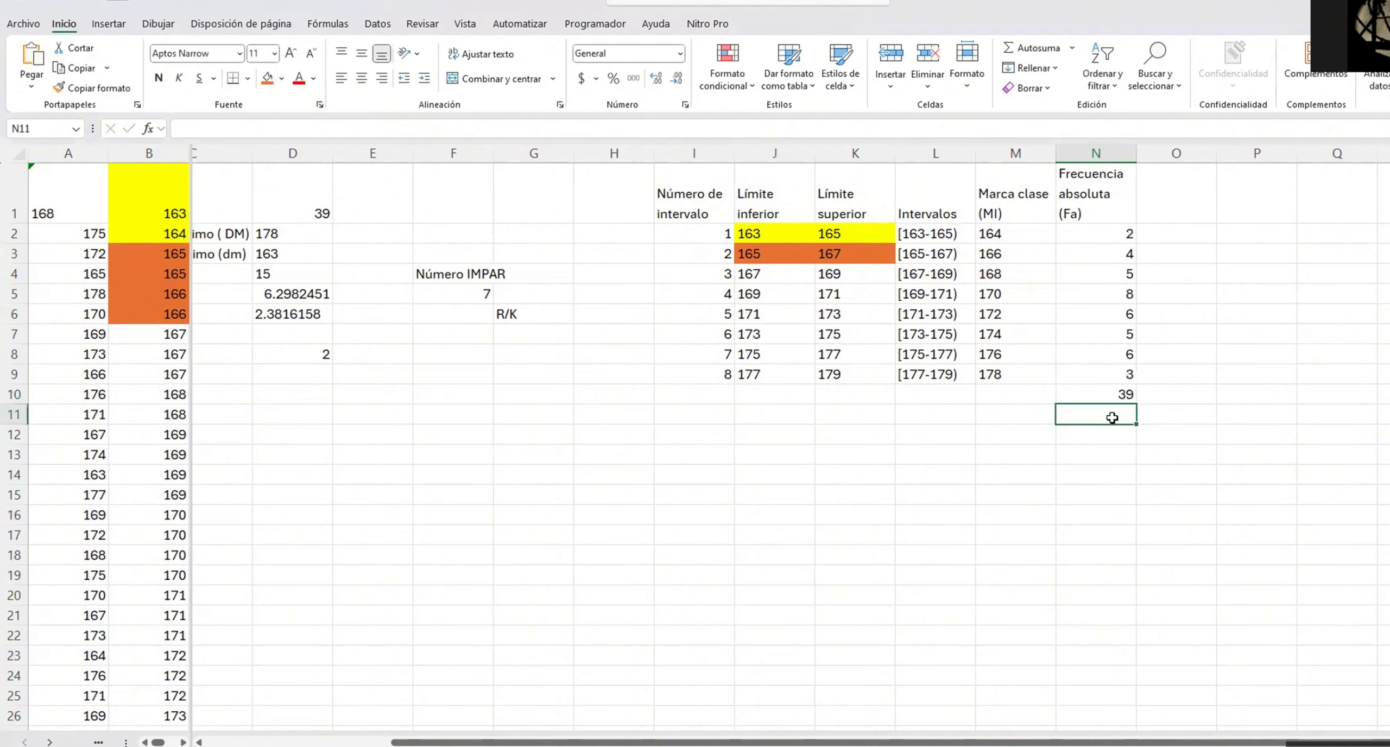
left_click(1104, 395)
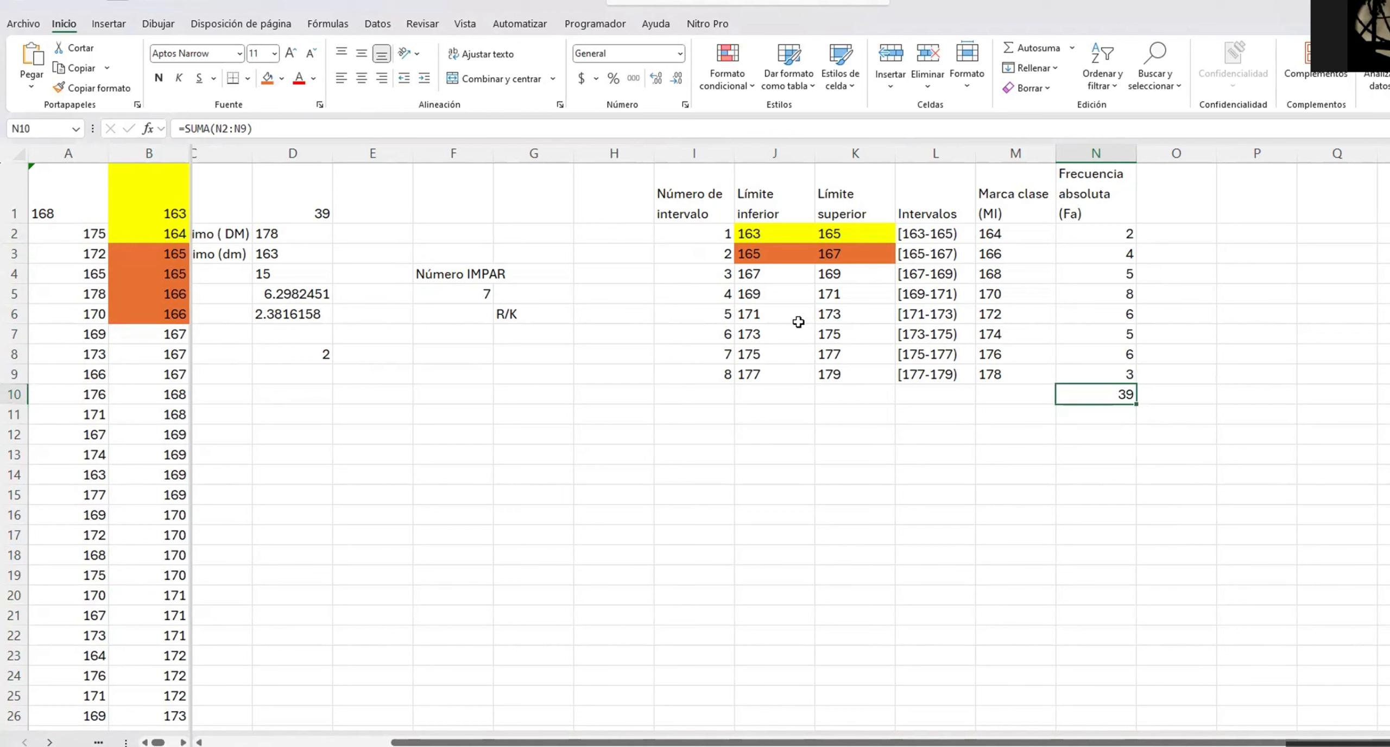
Add the test value 179 in A41, below the last data value in column A
left_click(326, 209)
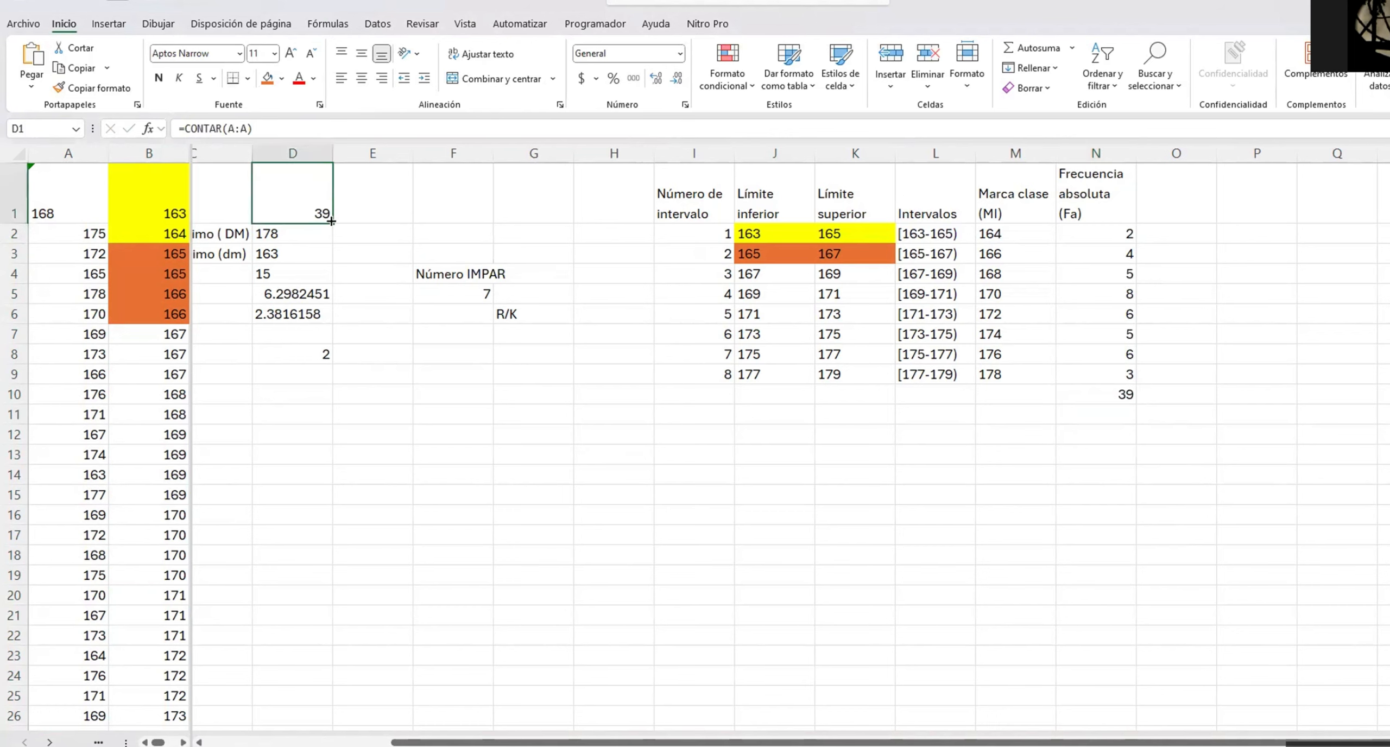
scroll(129, 519, "down", 2)
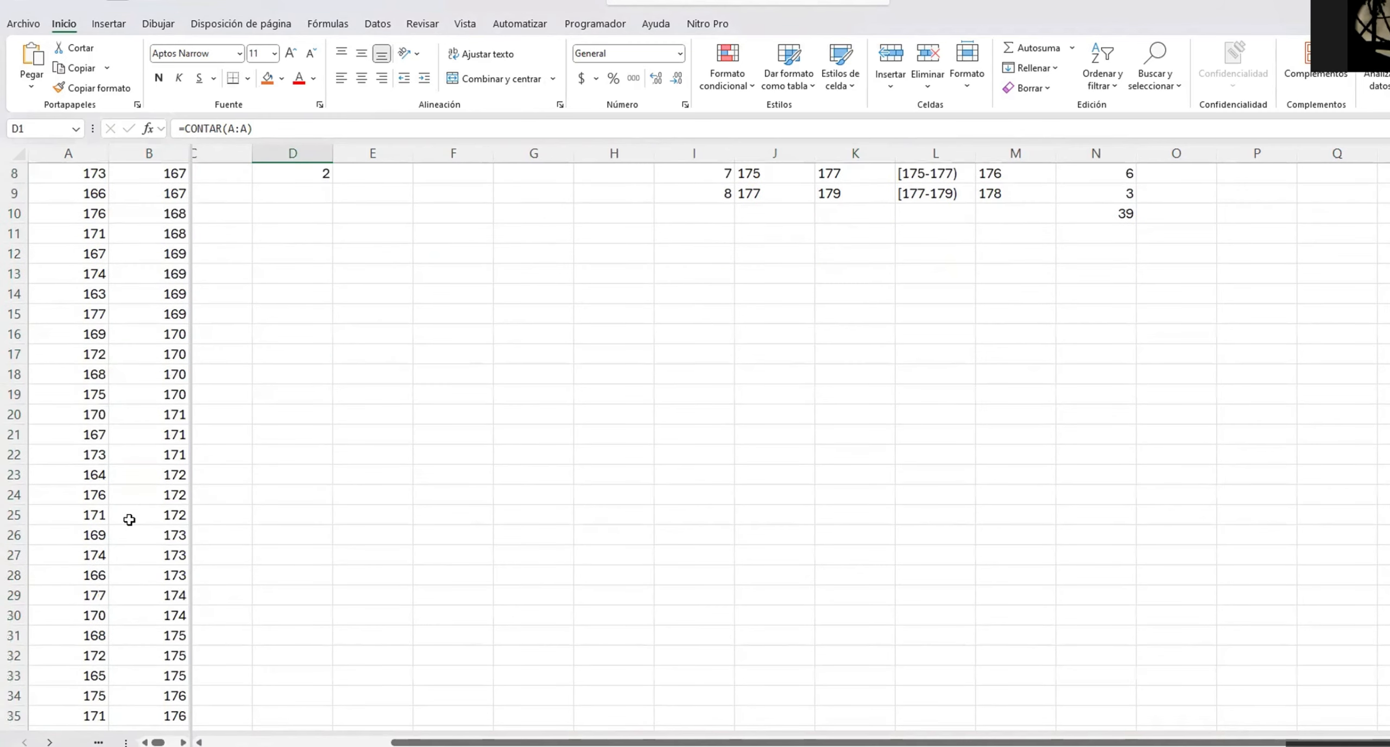
scroll(129, 520, "down", 8)
left_click(142, 354)
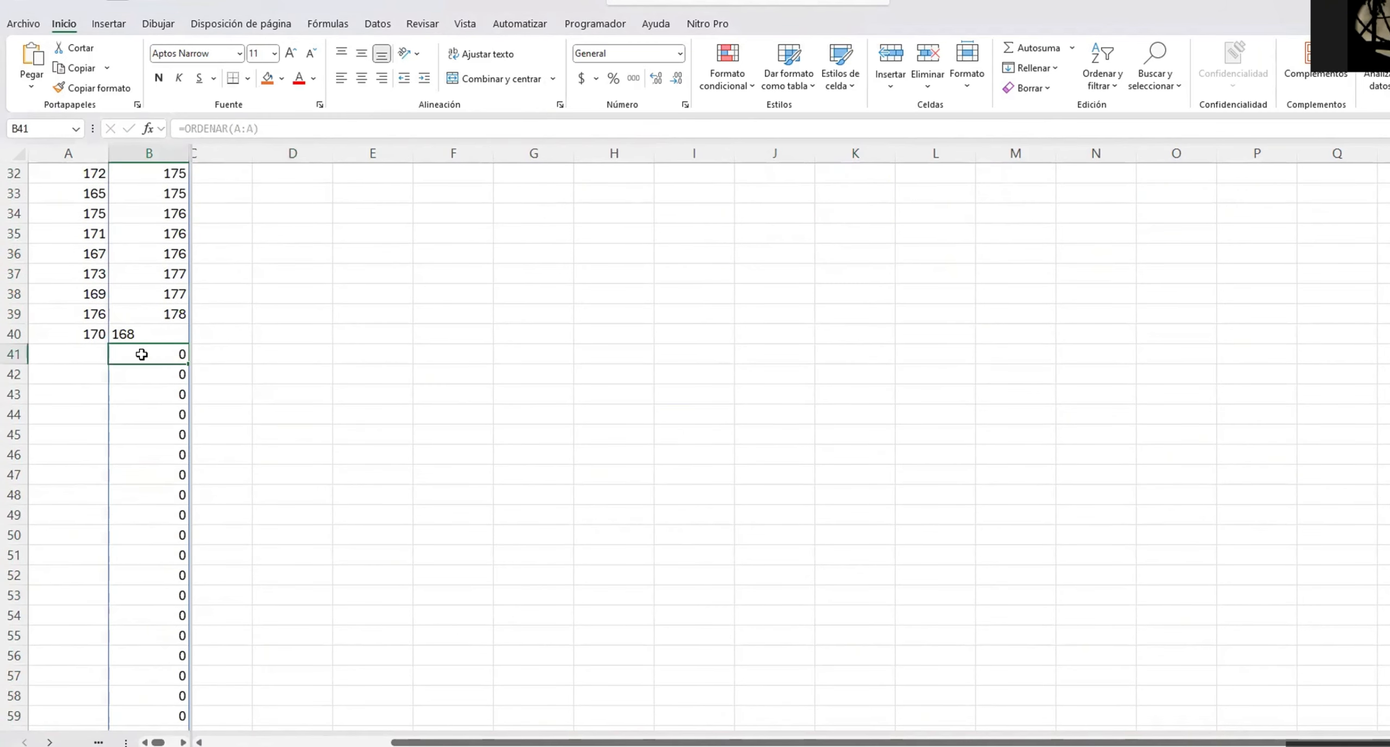
left_click(63, 352)
type("179")
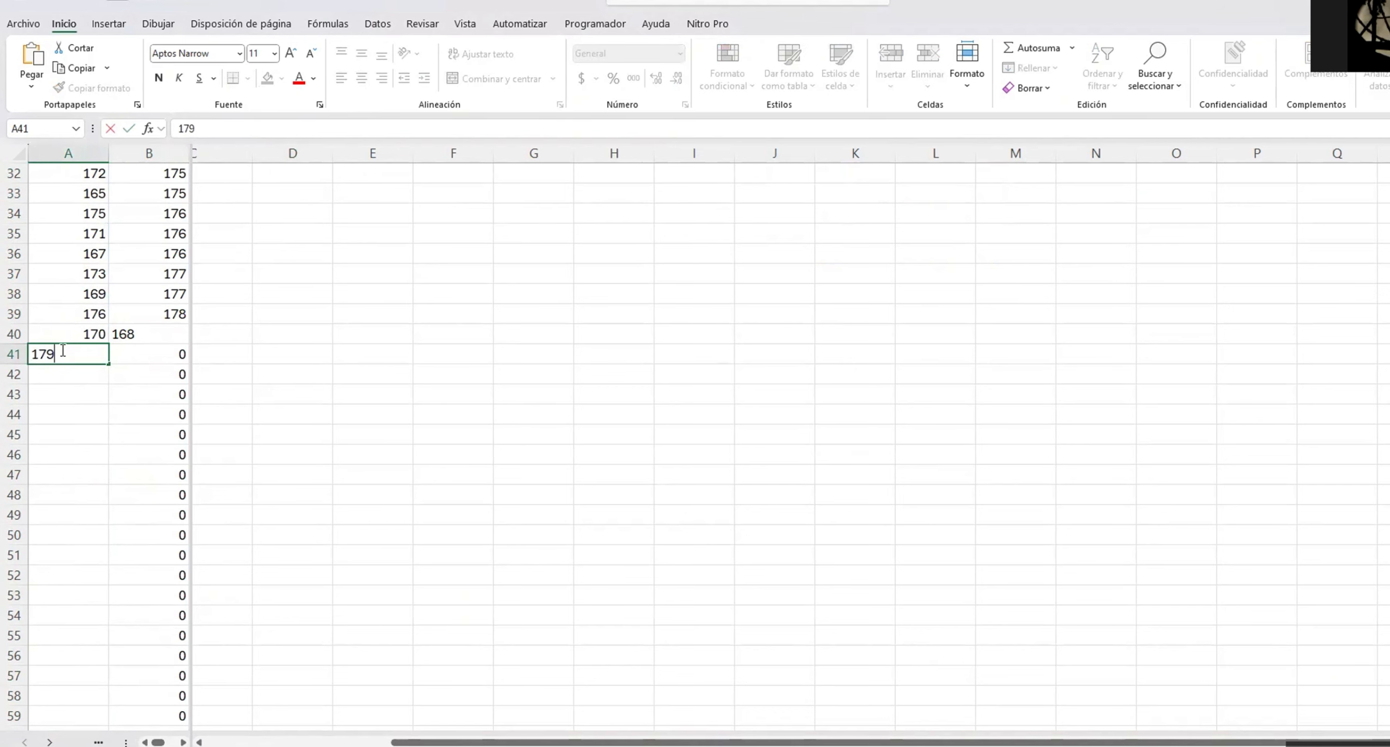
key("Return")
scroll(729, 285, "up", 10)
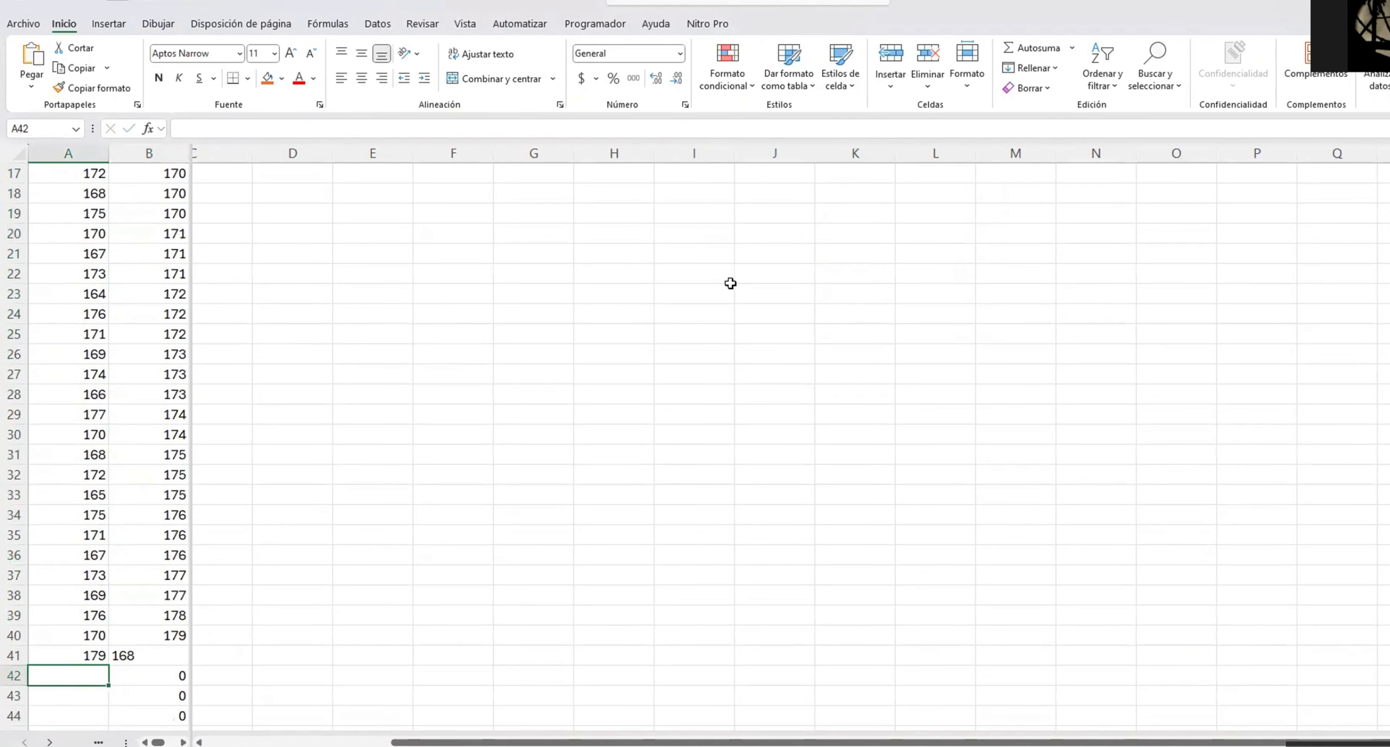
scroll(729, 283, "up", 1)
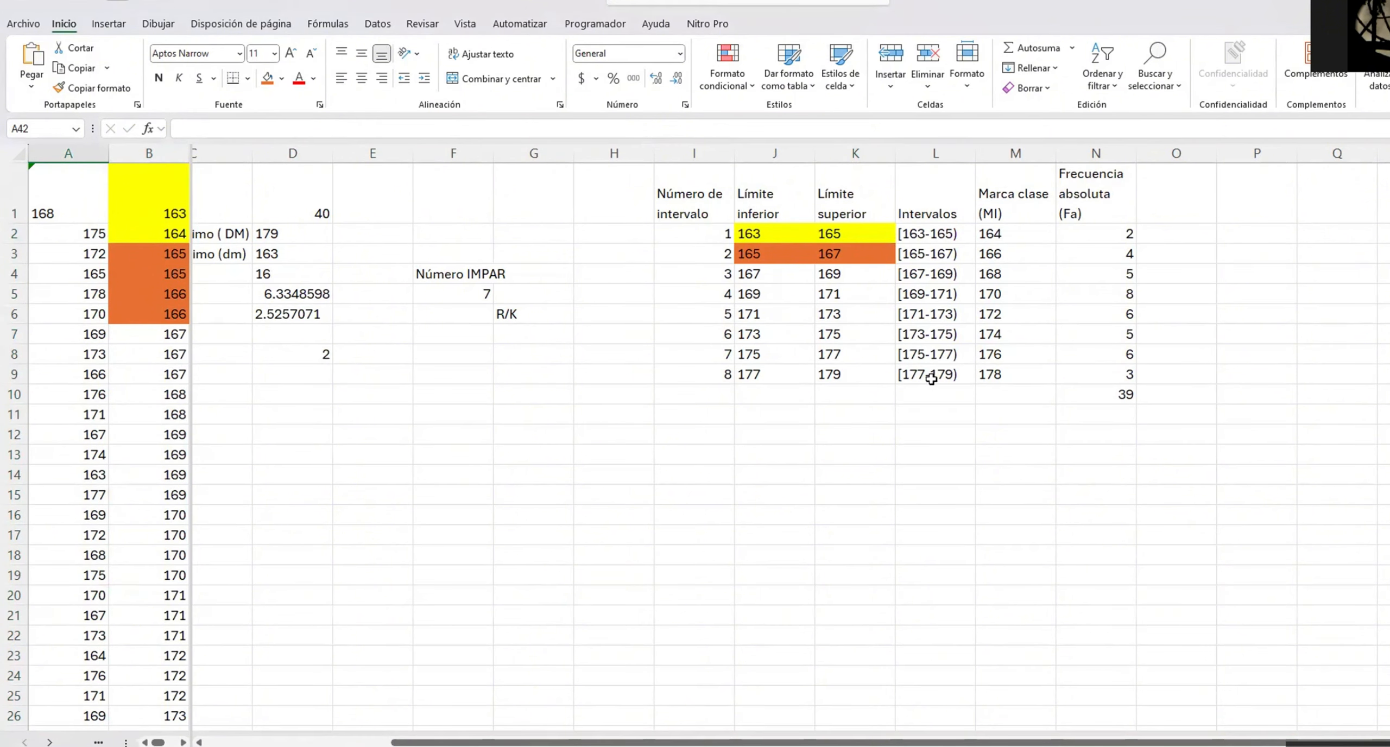
Change the last interval's count formula in N9 so its upper limit criterion is "<=" &K9
left_click(839, 373)
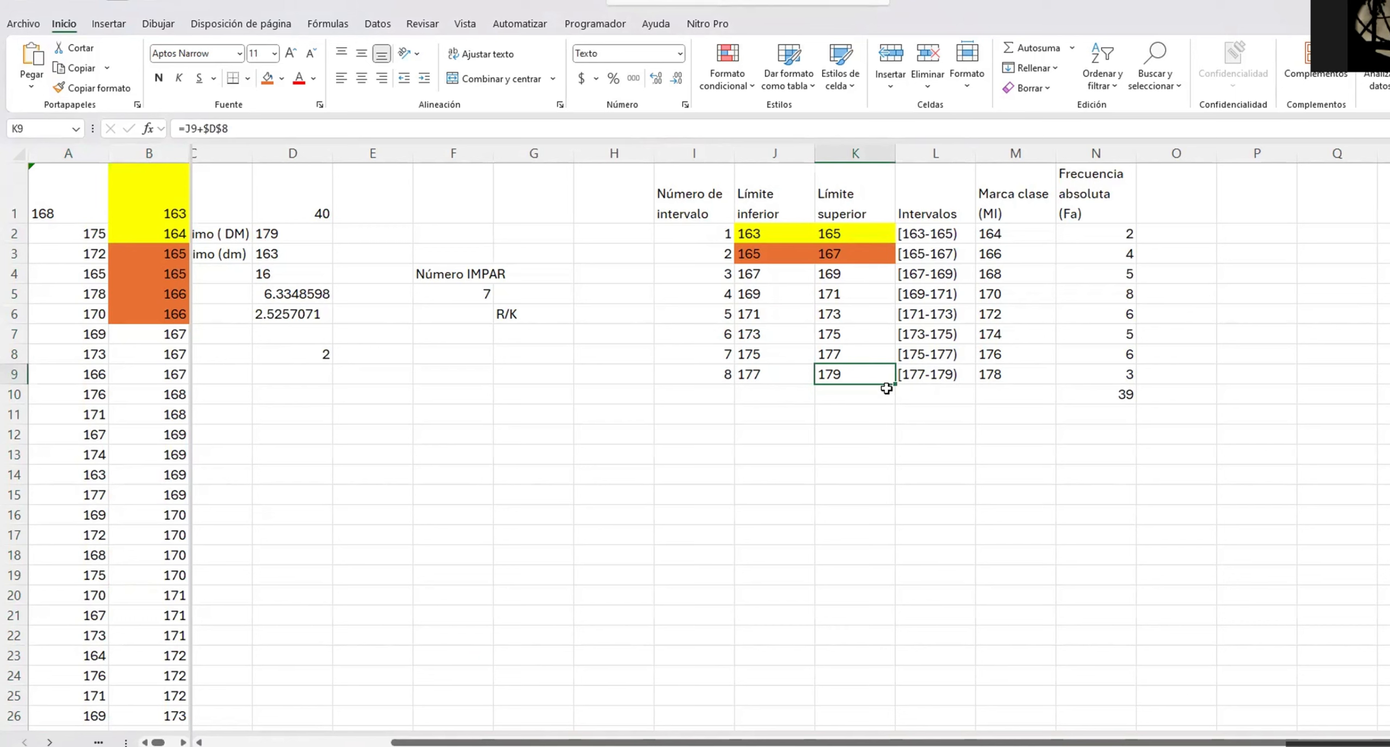
double_click(939, 376)
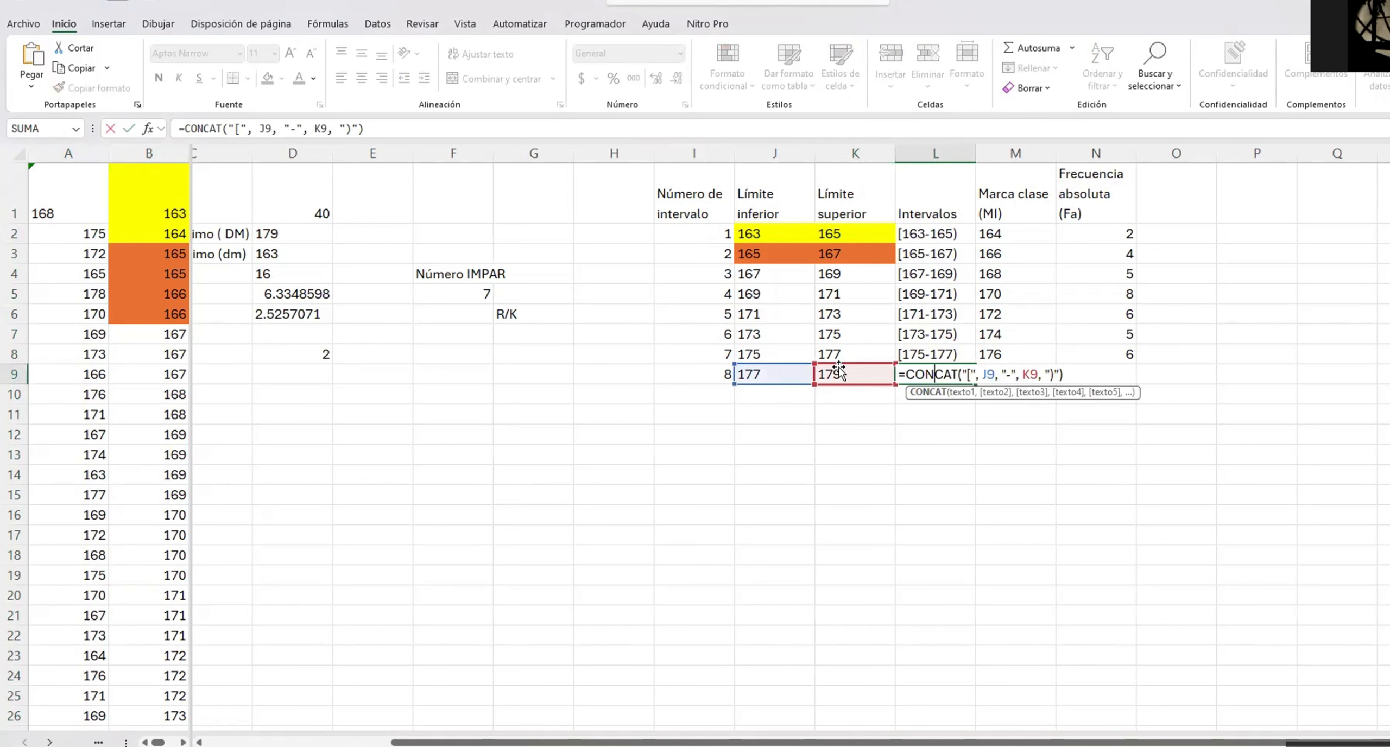
key("Escape")
double_click(1128, 377)
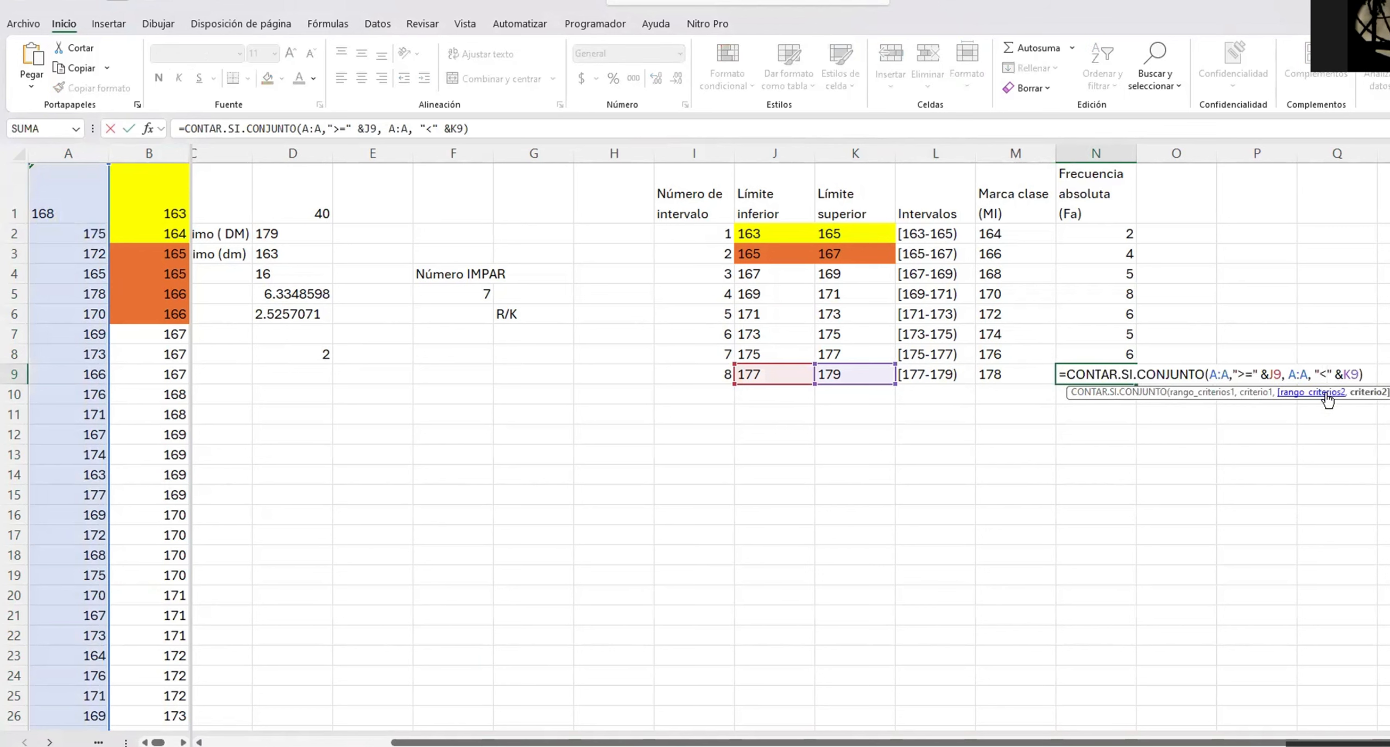
type("=")
key("Return")
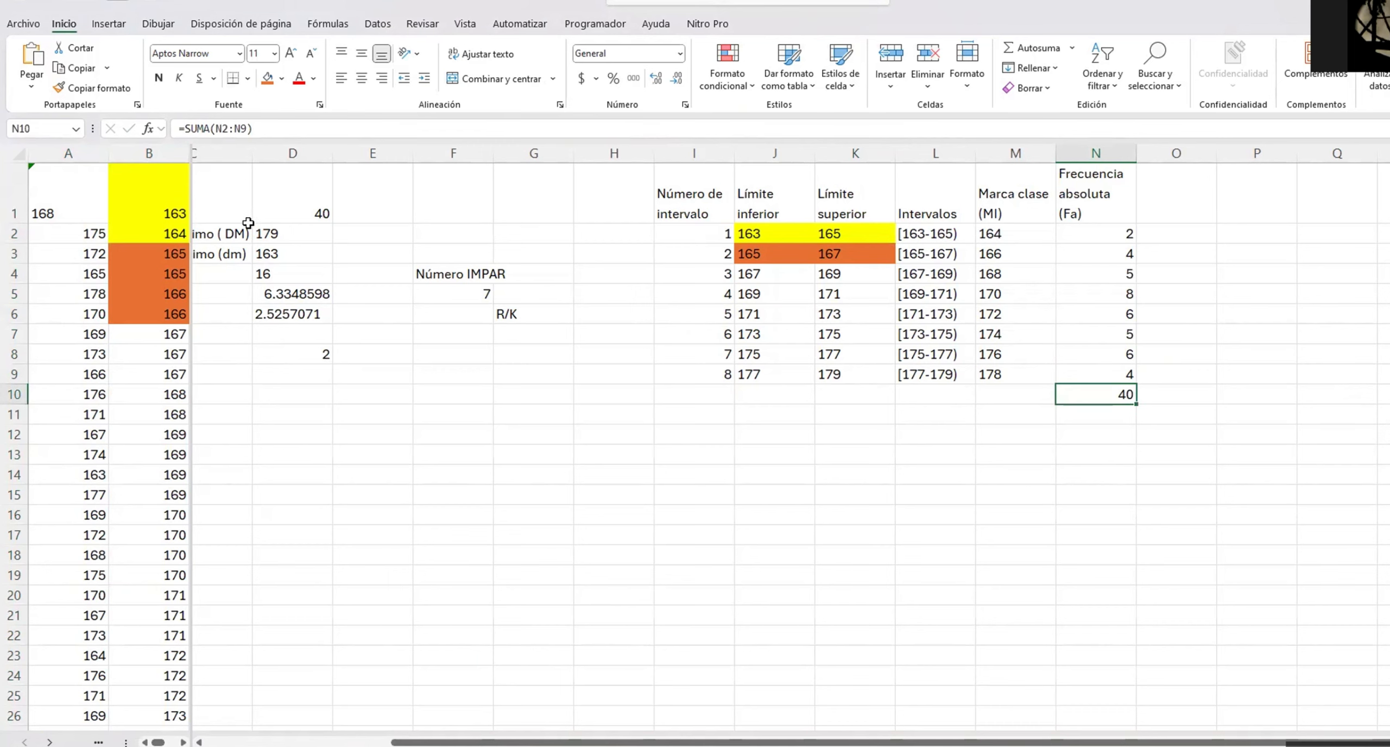
Clear the test value 179 from A41
scroll(246, 294, "down", 8)
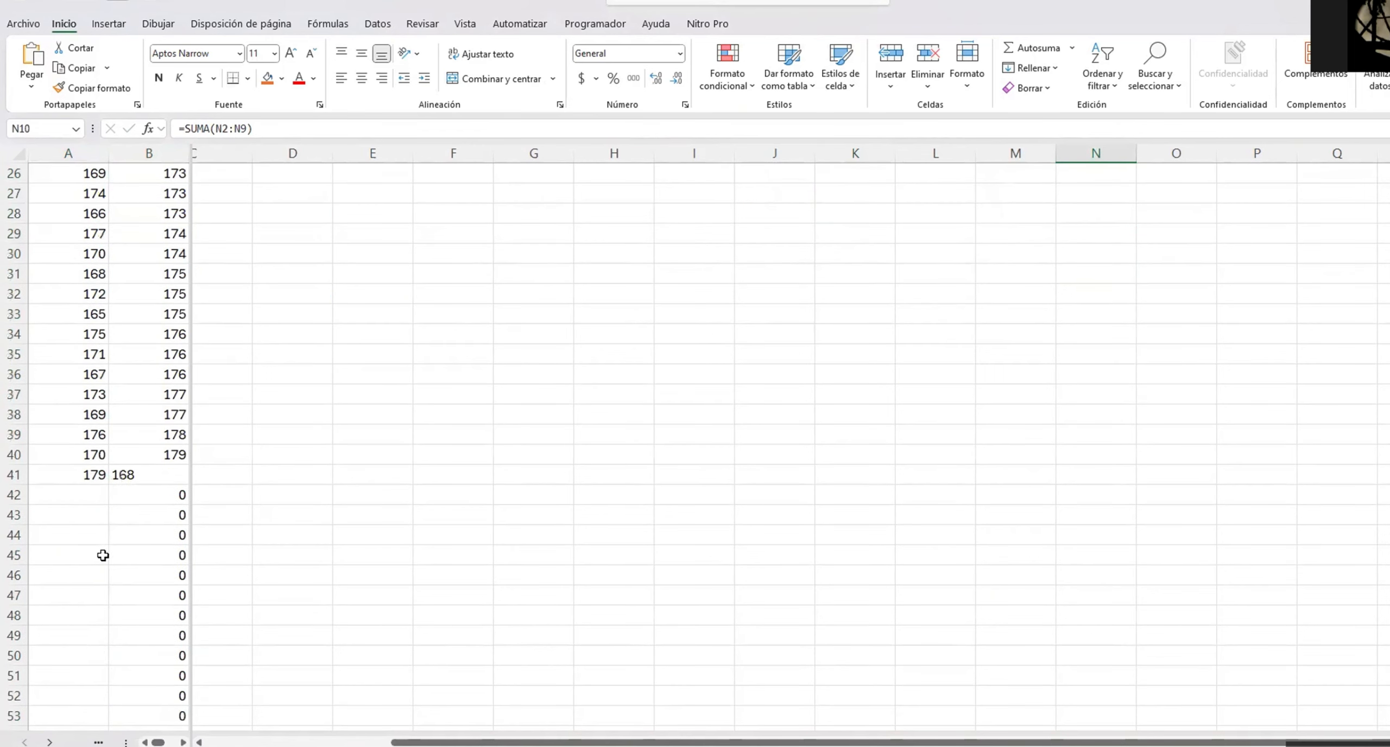
left_click(87, 476)
key("Delete")
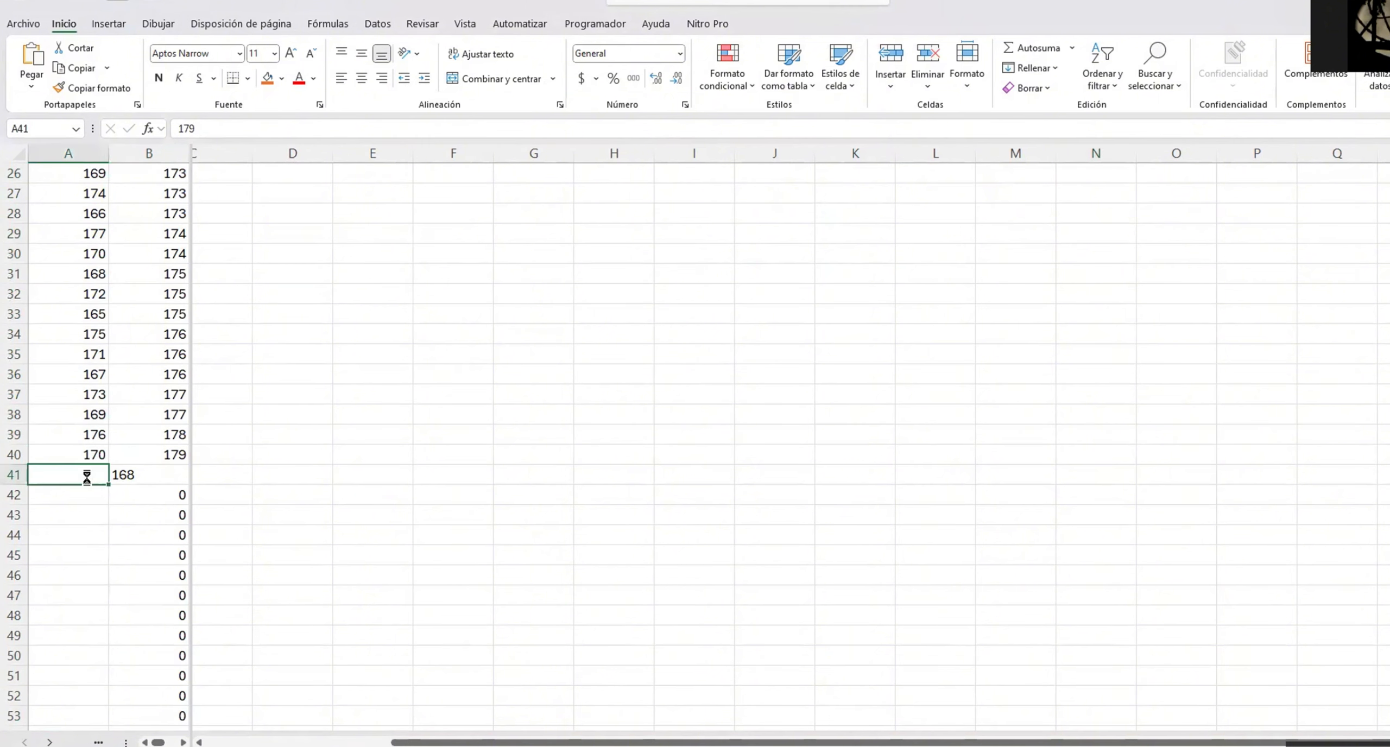
scroll(961, 412, "up", 13)
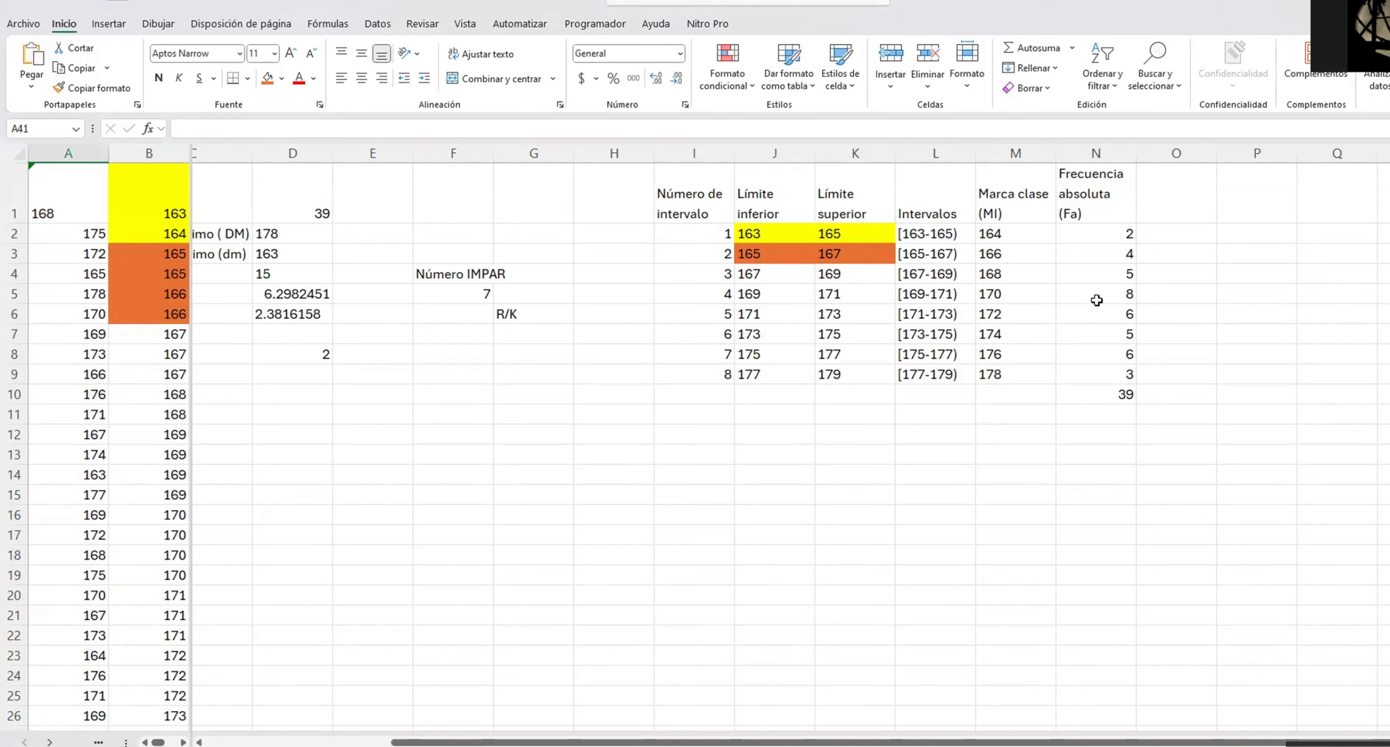
Enter the column heading Frecuencia Relativa (Fr) in O1
left_click(1194, 204)
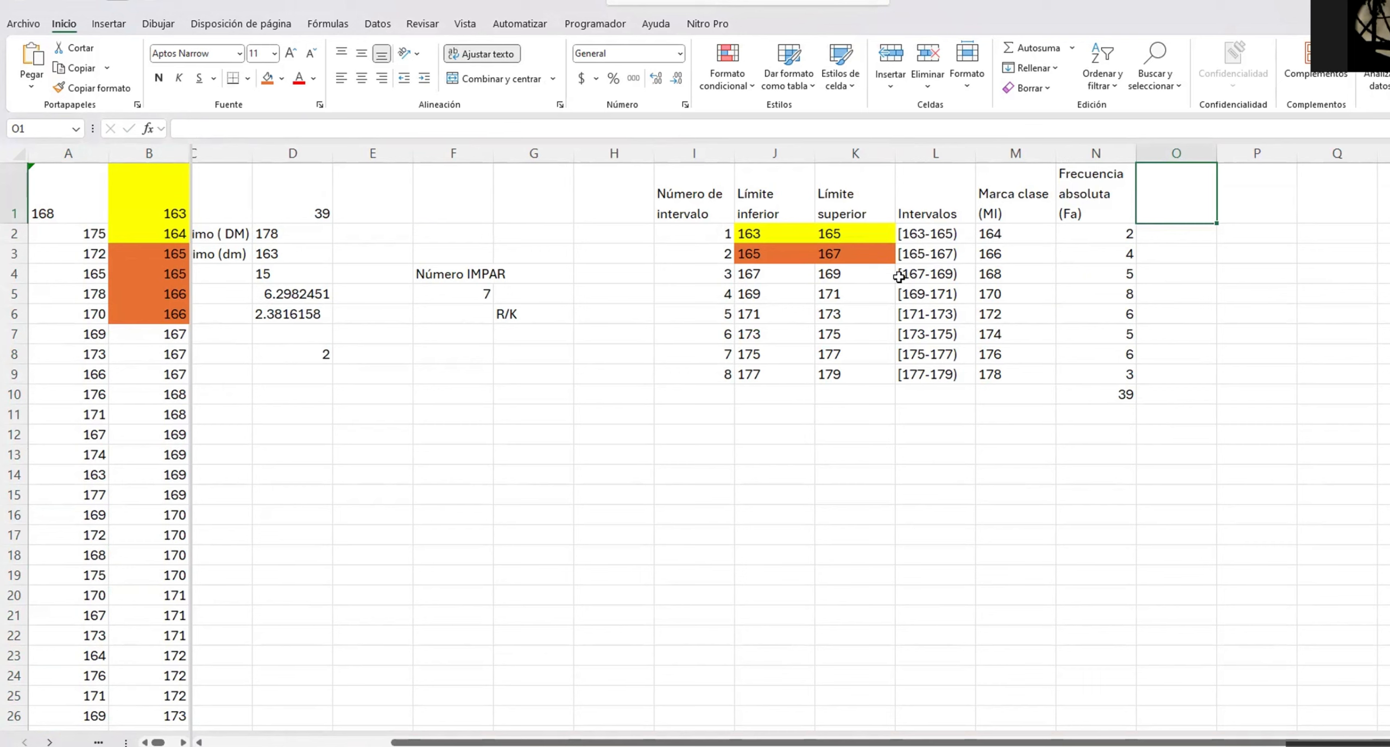
type("F")
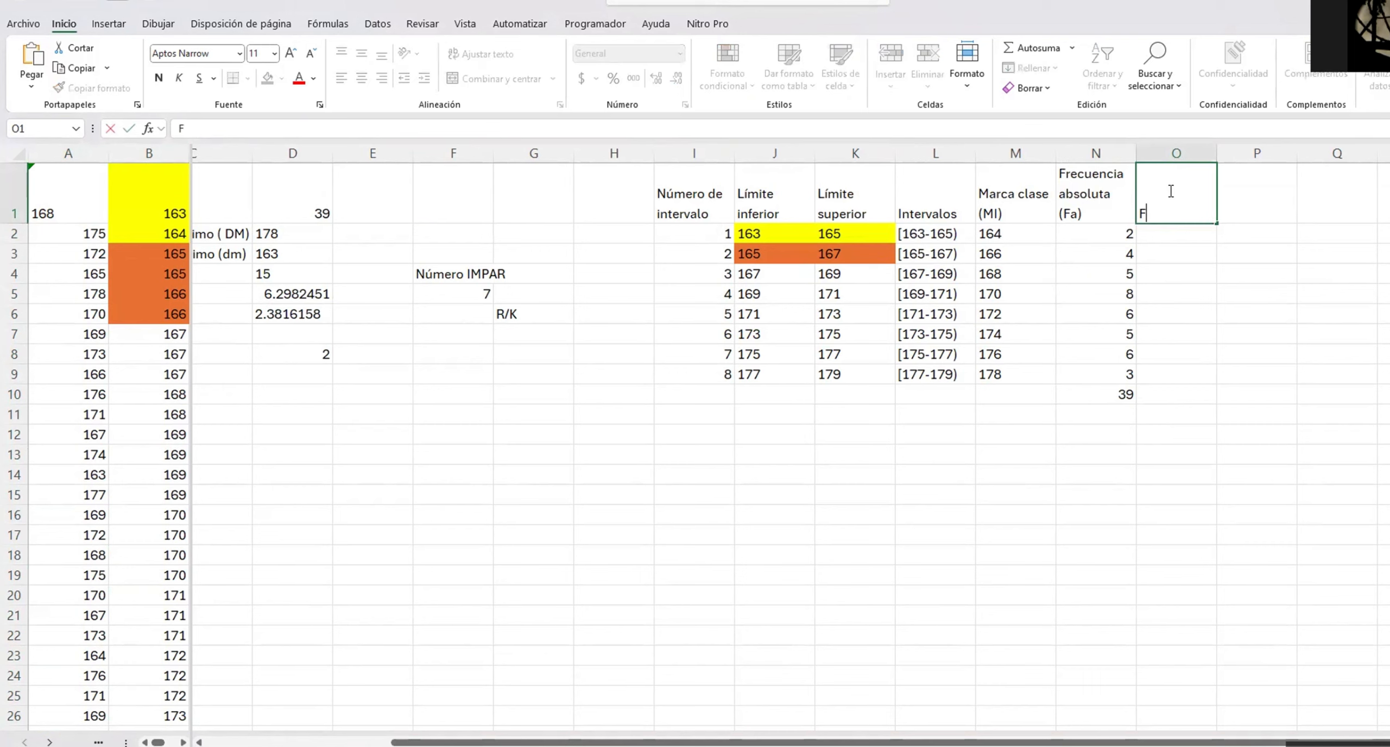
type("recuenci")
type("a Relativa (Fr")
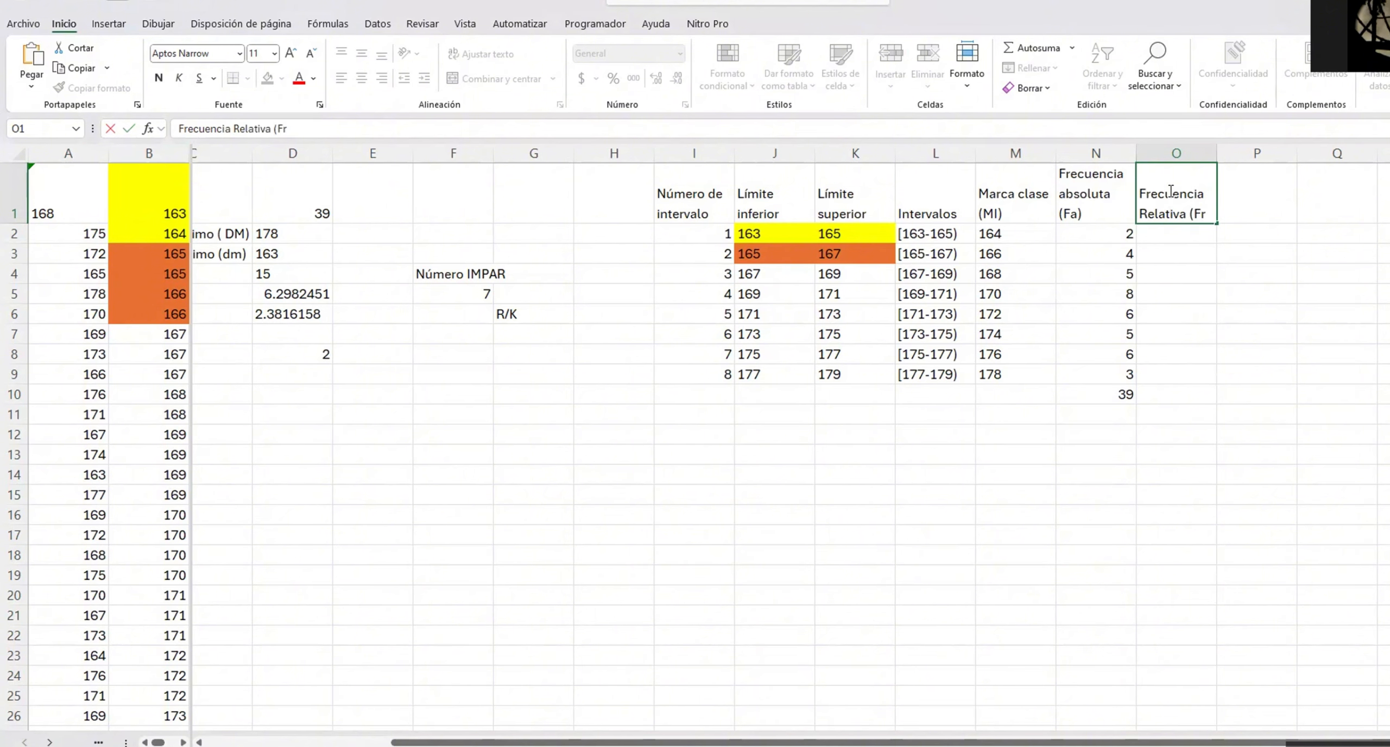
type(")")
key("Return")
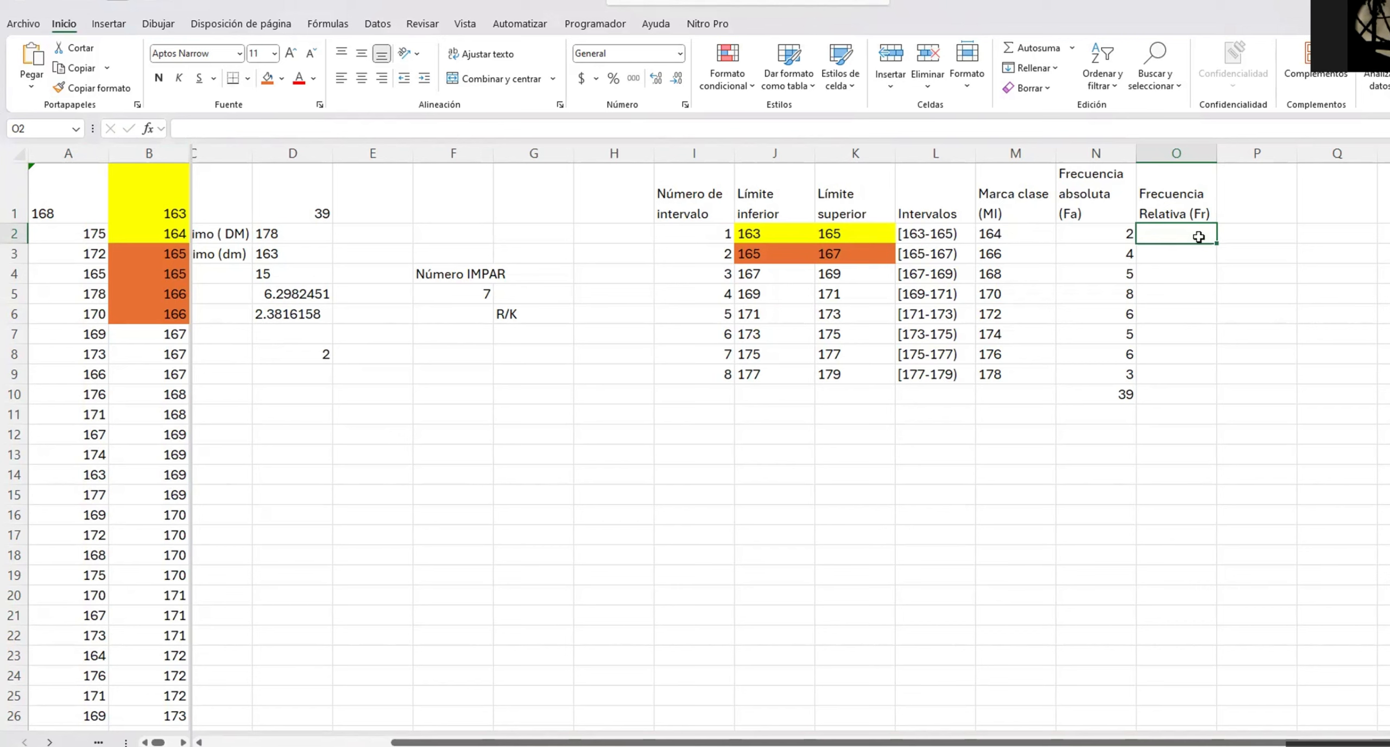
Append (Fa/n) to the relative frequency heading in O1
type("=")
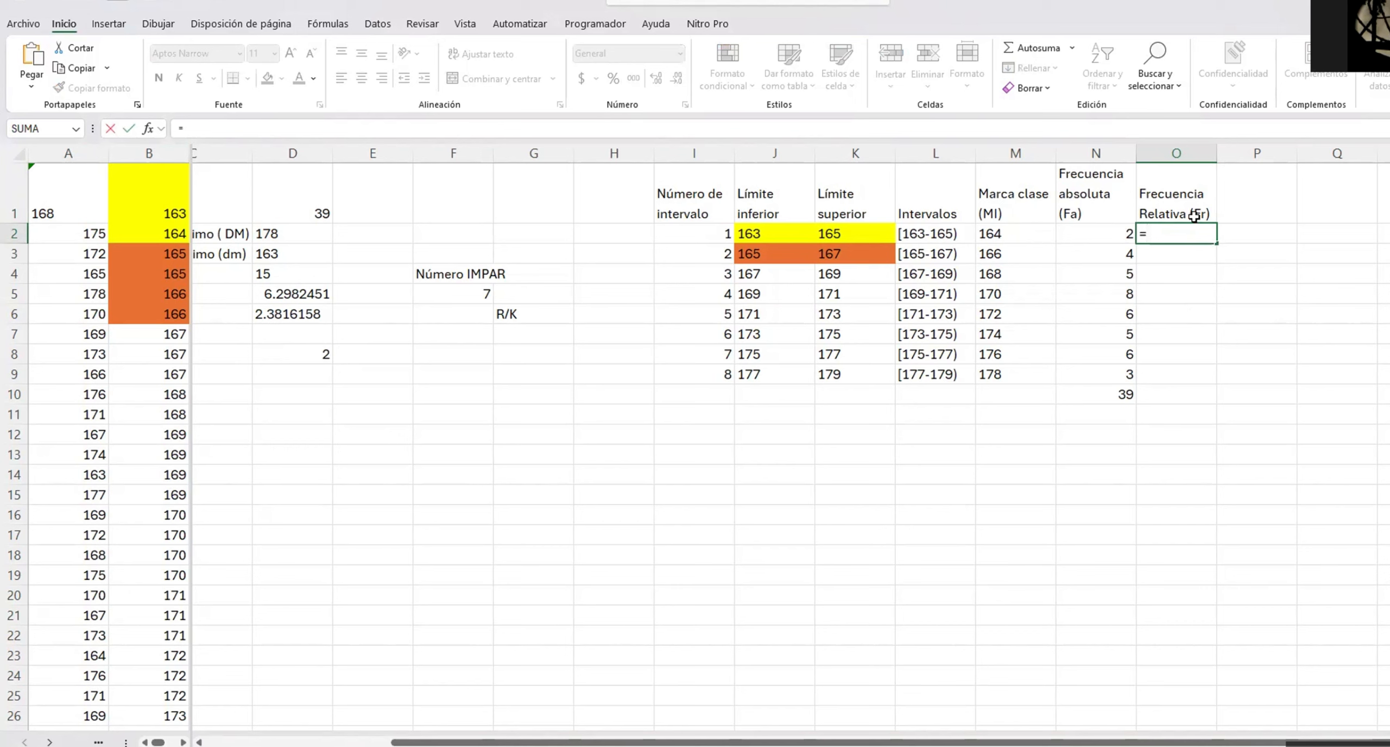
key("Escape")
left_click(1204, 212)
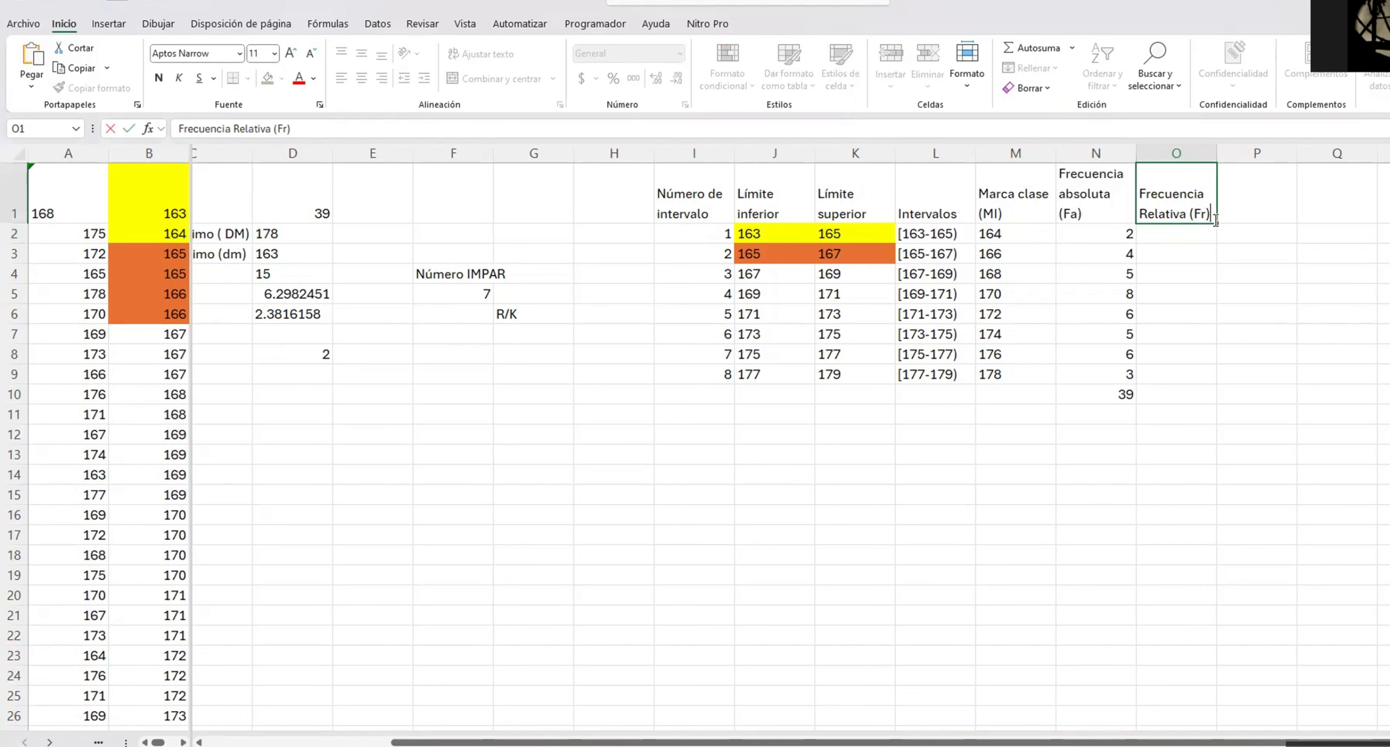
type("(Fa/n")
key("Return")
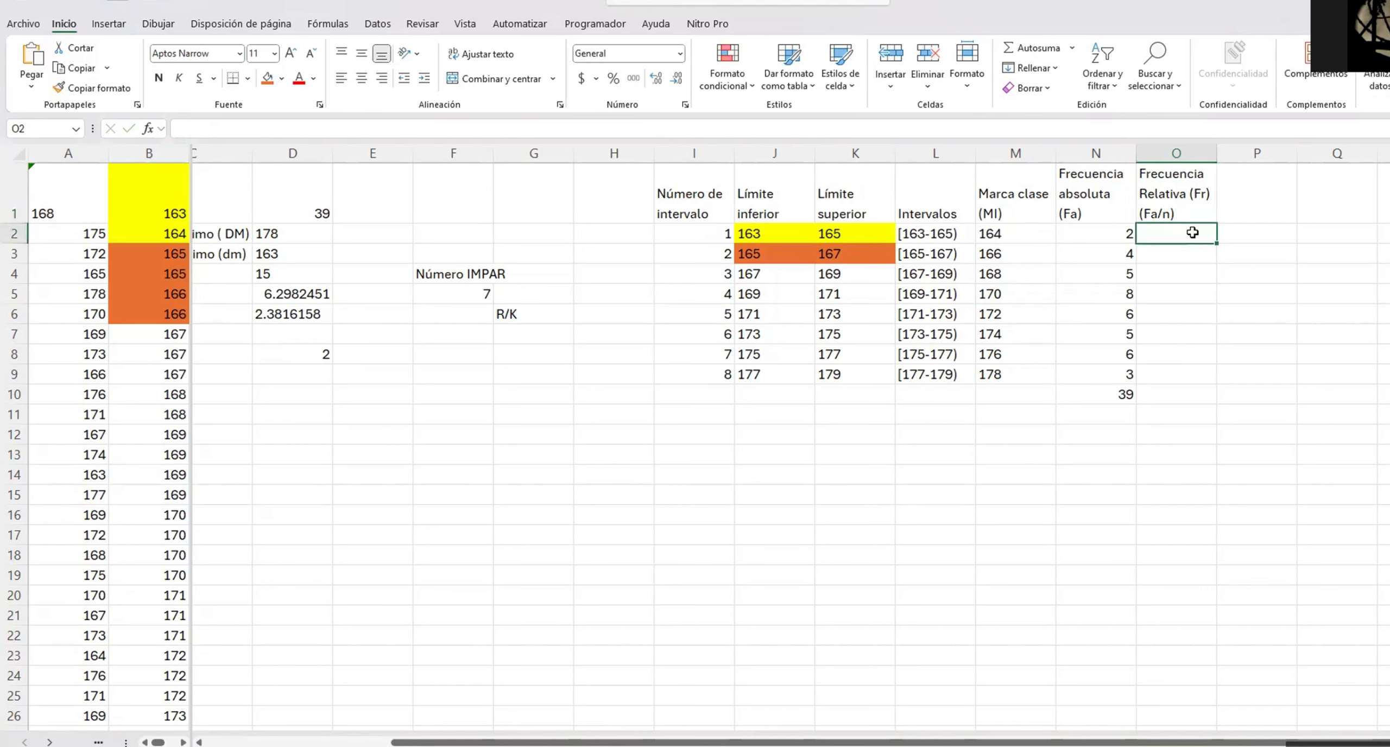
Calculate the first interval's relative frequency in O2 with =N2/$D$1
type("=")
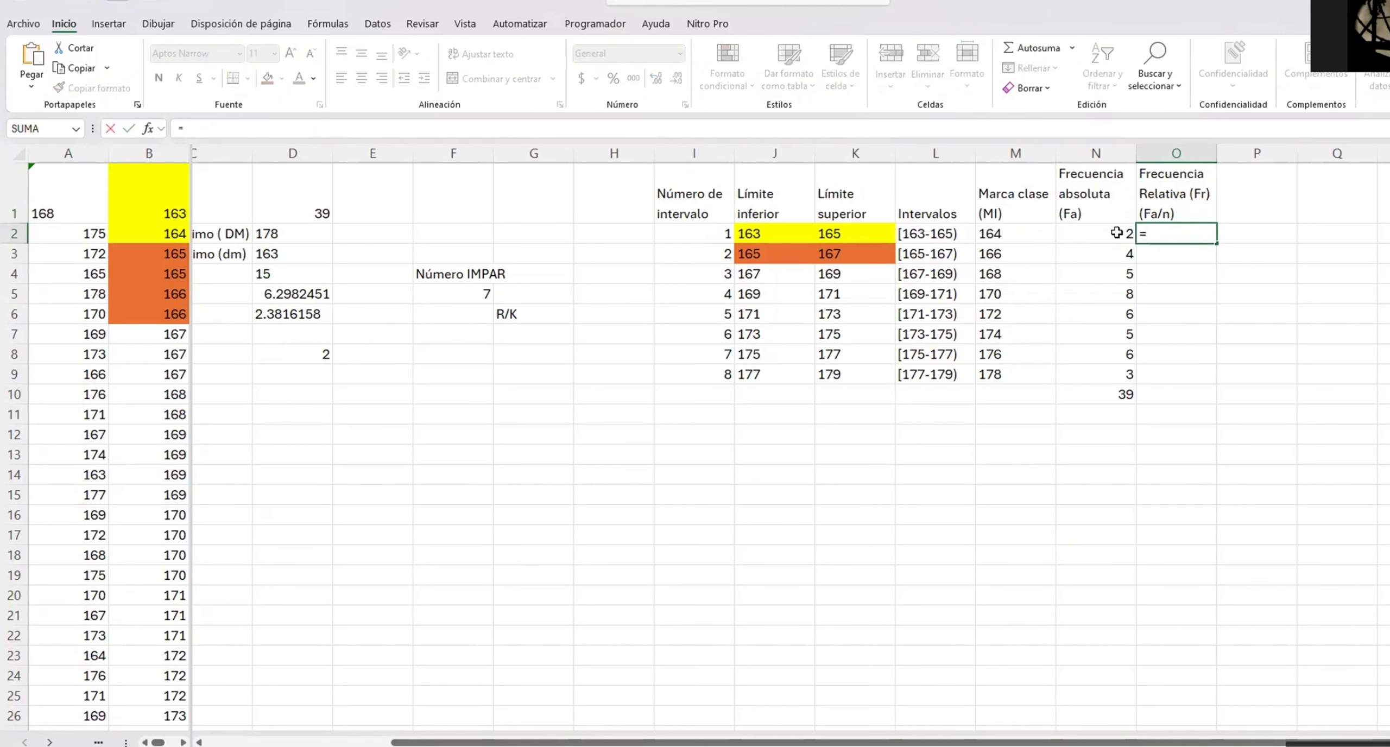
left_click(1116, 232)
type("/")
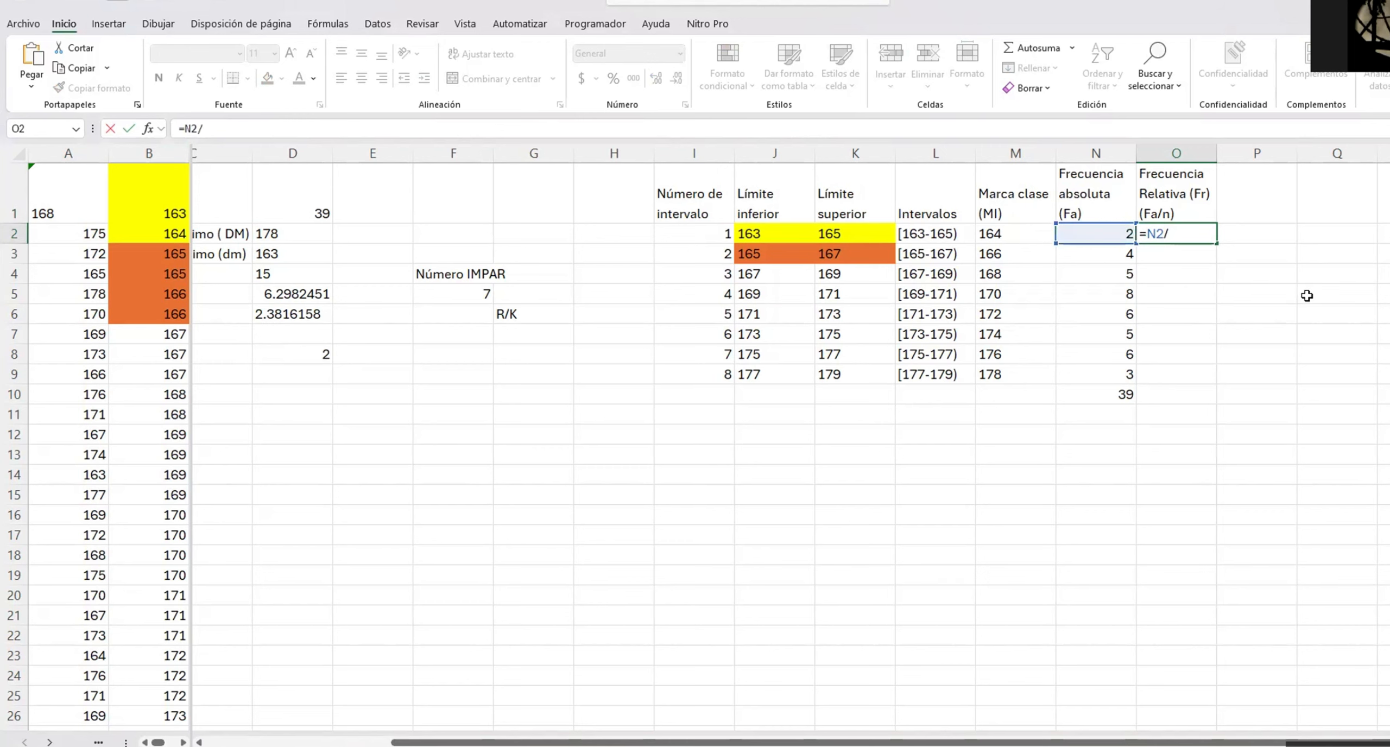
left_click(297, 188)
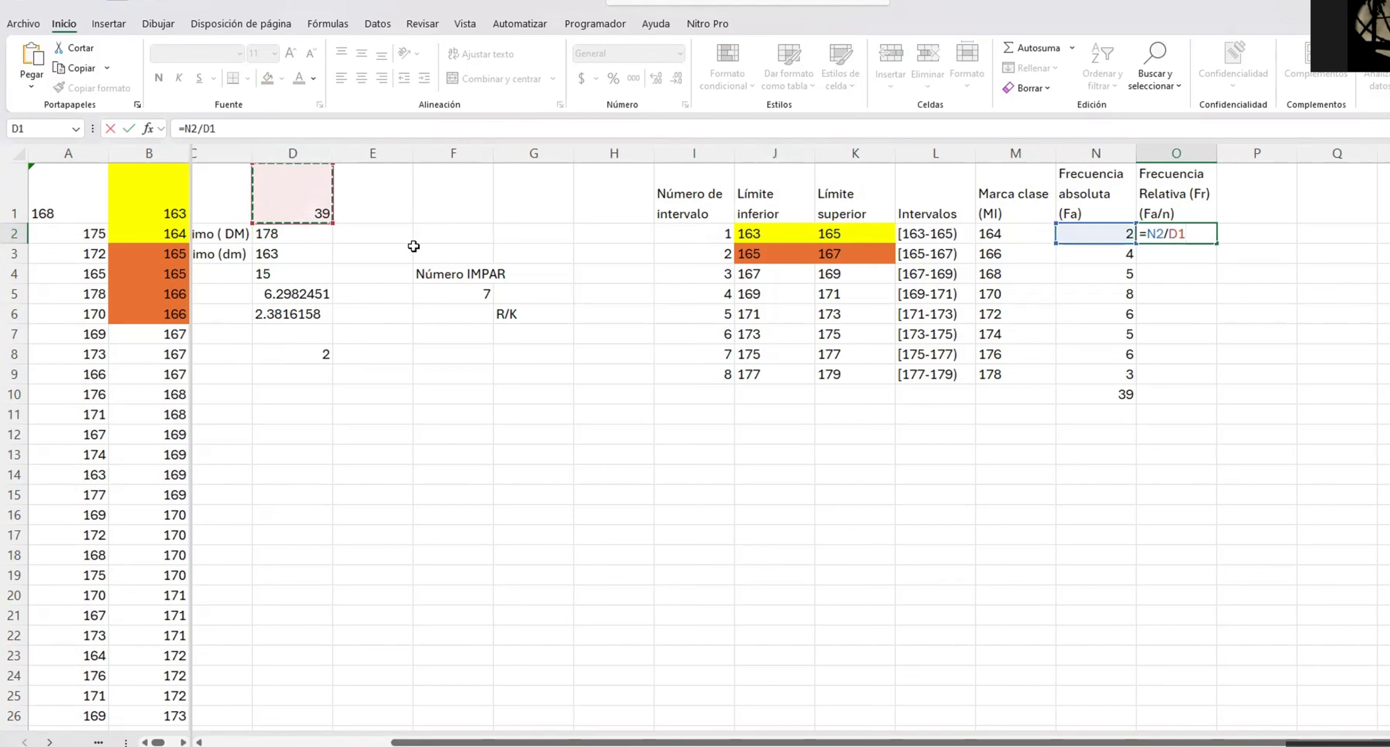
left_click_drag(642, 742, 555, 742)
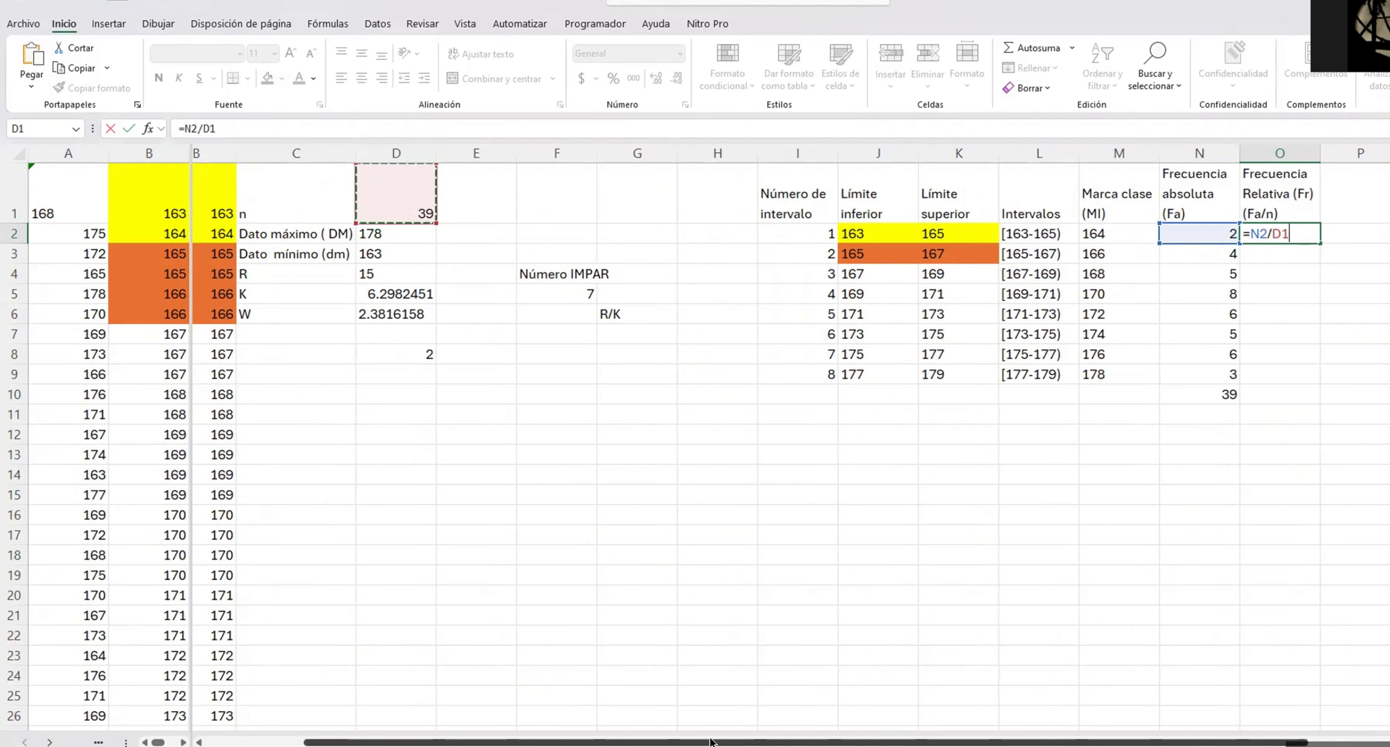
left_click_drag(710, 741, 1032, 740)
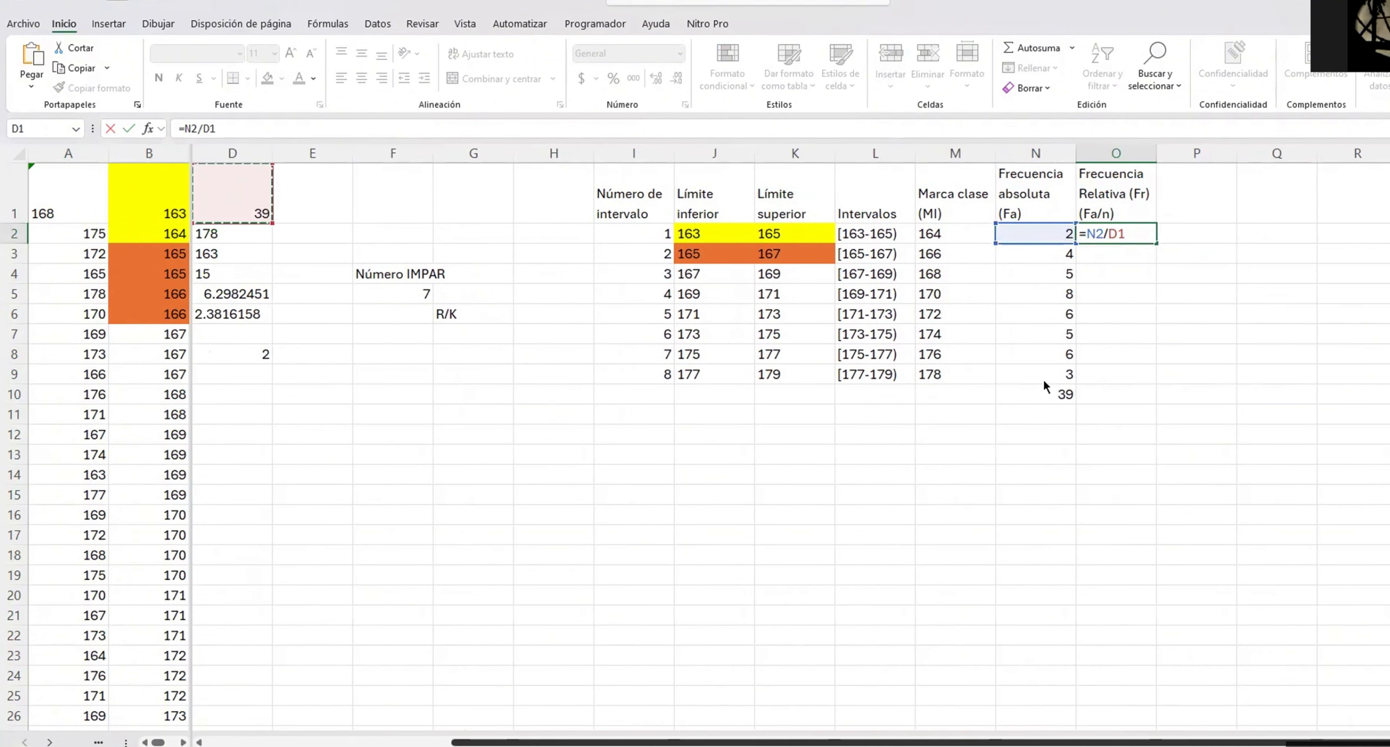
left_click(1116, 233)
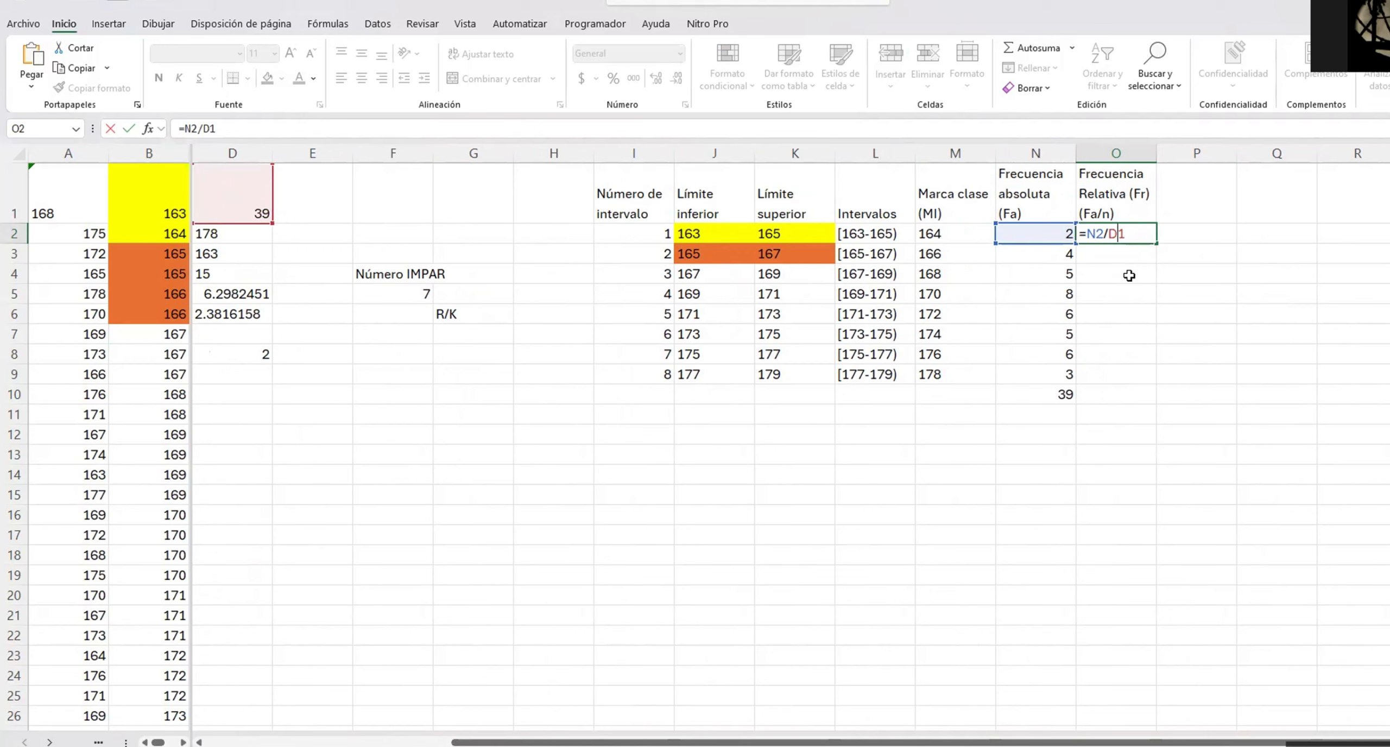
type("$D$")
key("Return")
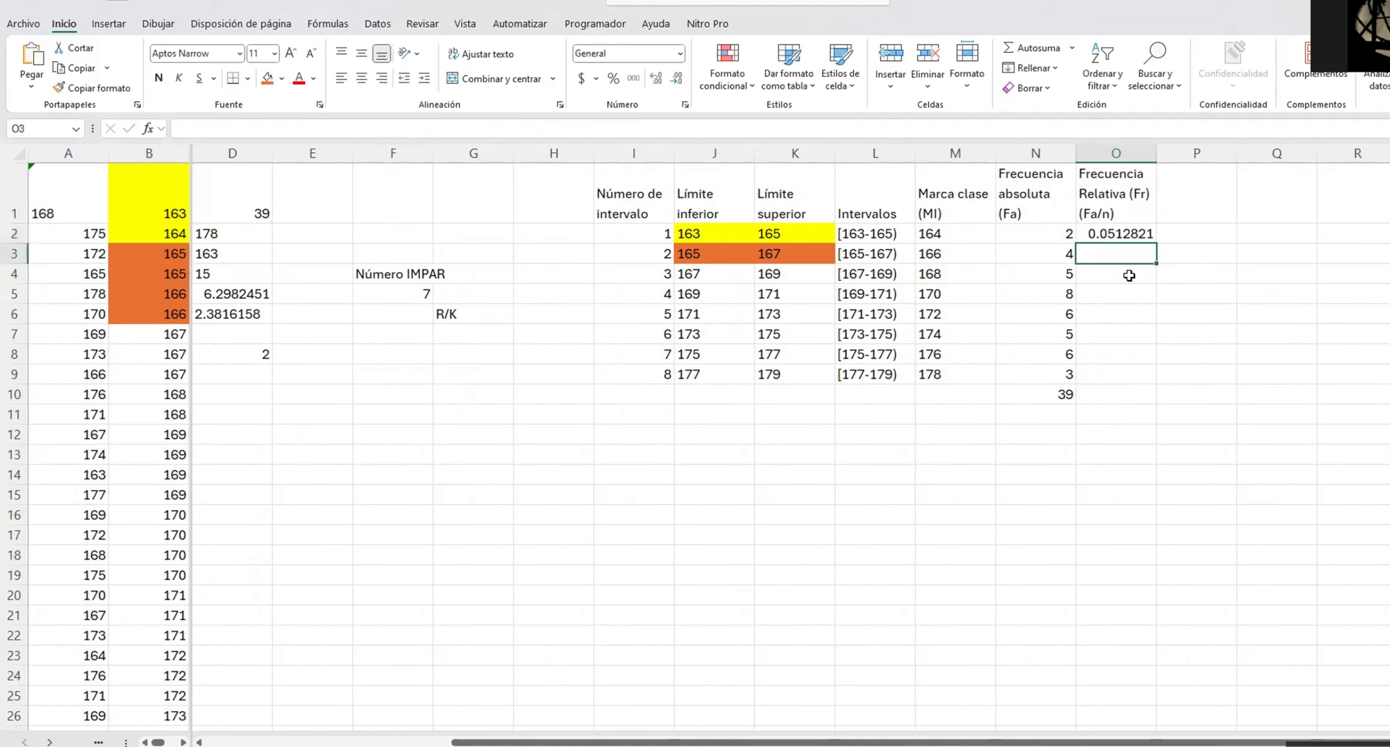
Fill the relative frequency formula down to O9 and extend the total formula from N10 to O10
left_click(1151, 236)
left_click_drag(1150, 237, 1156, 379)
left_click(1073, 397)
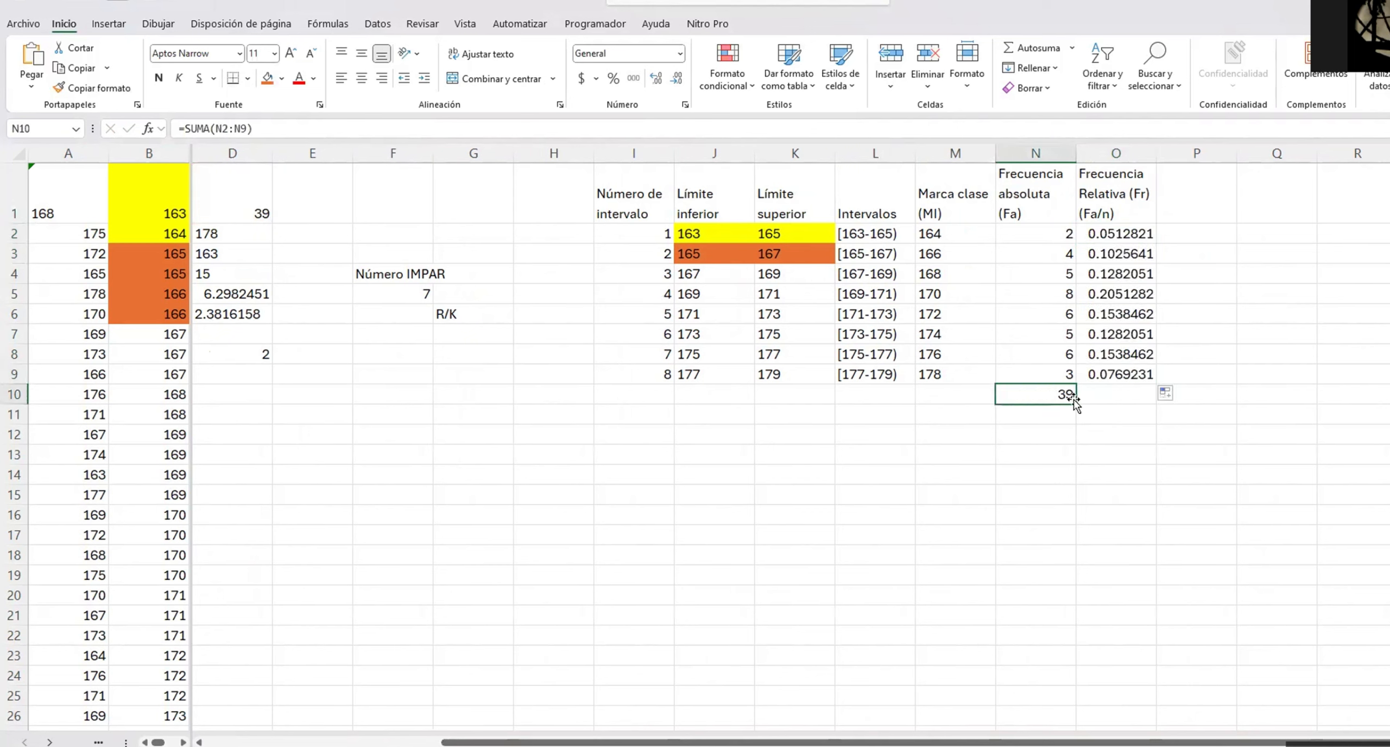
left_click_drag(1074, 403, 1148, 400)
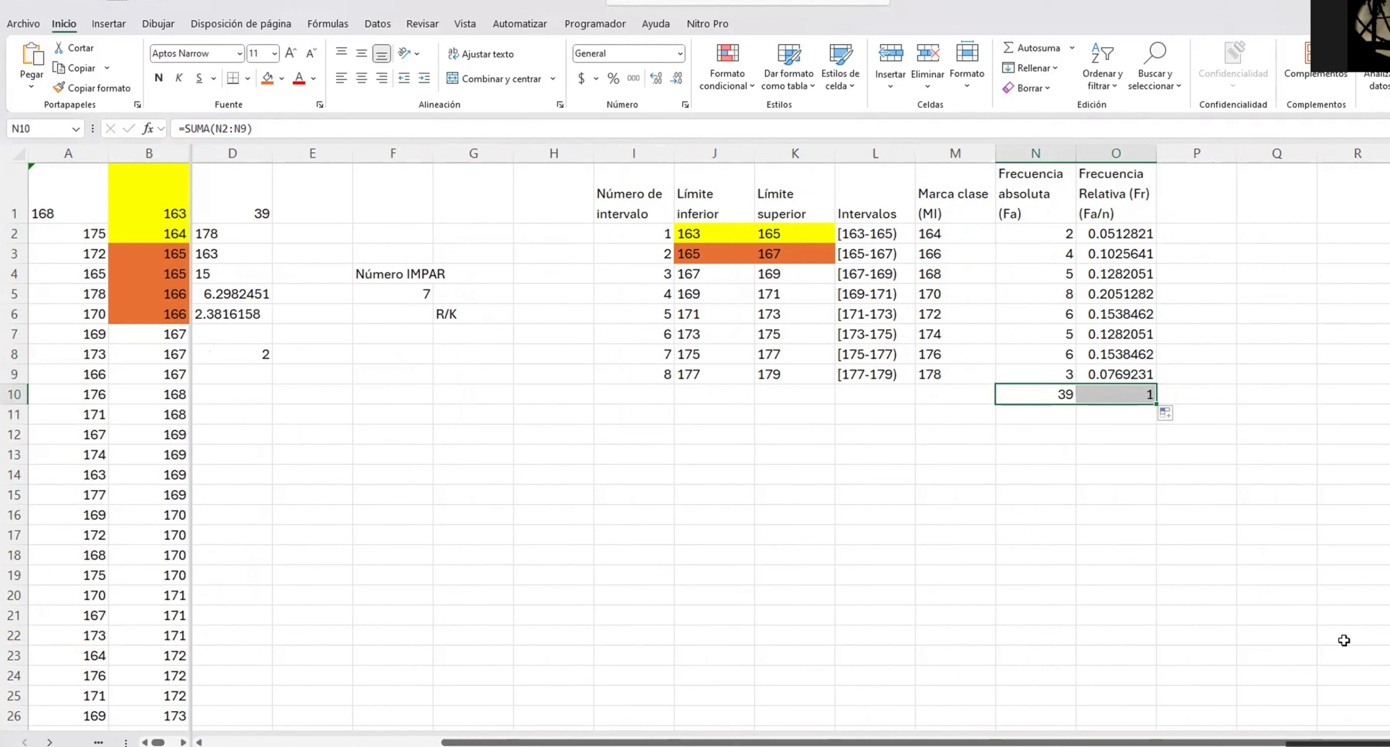
Widen the left split pane and narrow columns B and C, leaving P1 selected
scroll(767, 501, "right", 3)
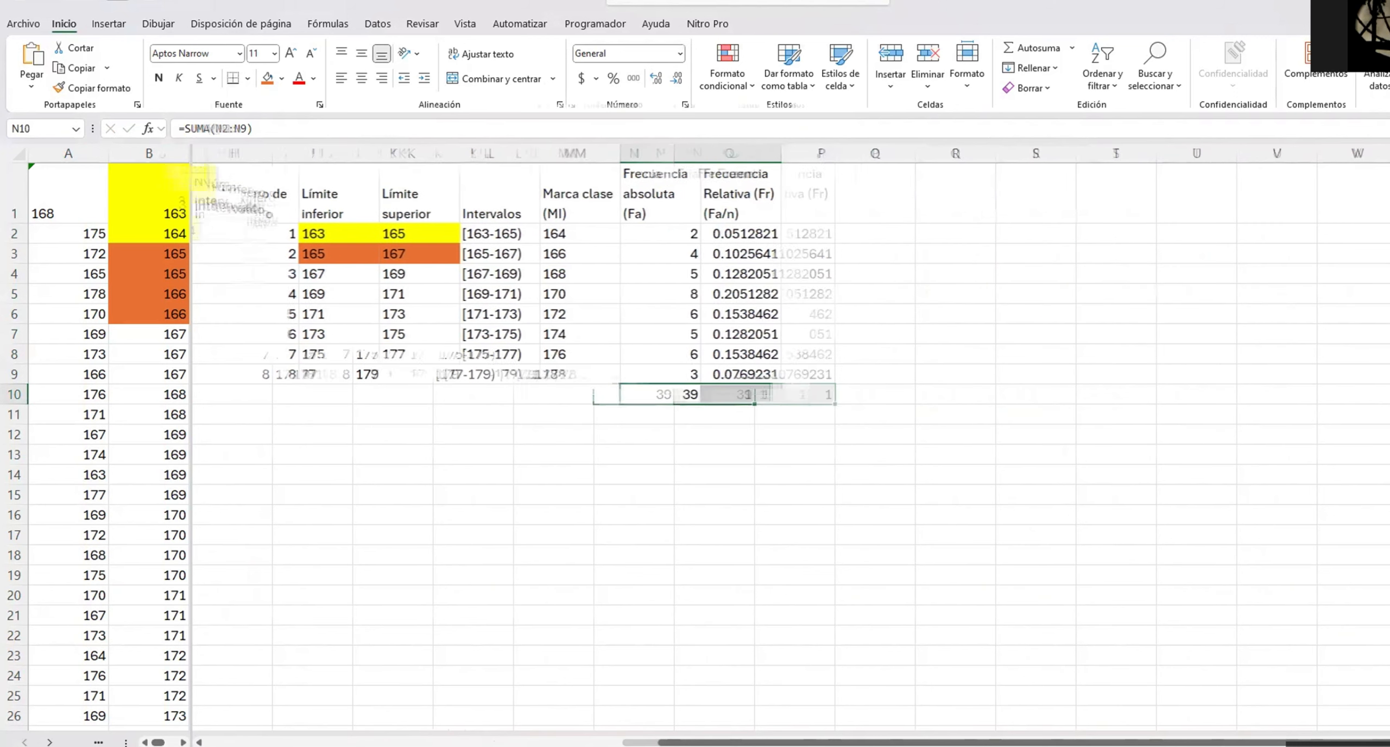
scroll(767, 501, "right", 1)
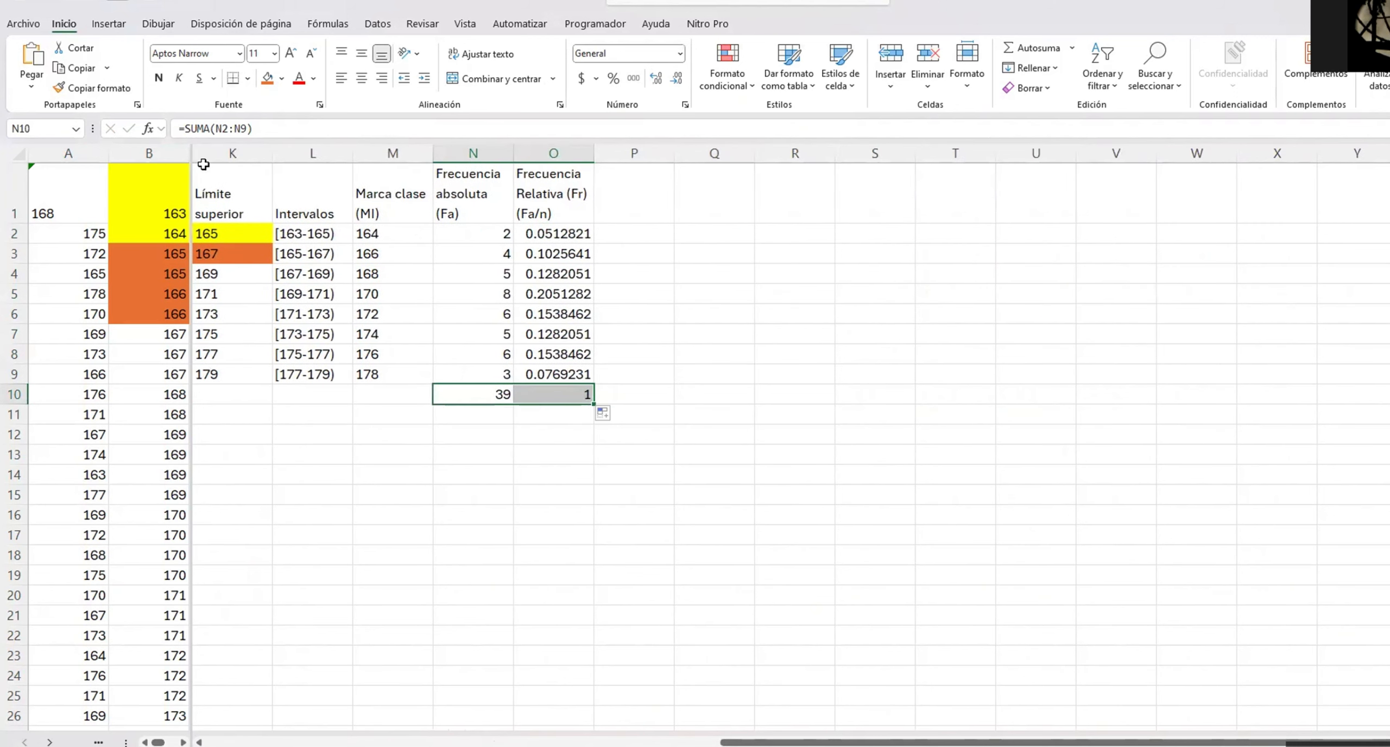
left_click_drag(188, 153, 282, 154)
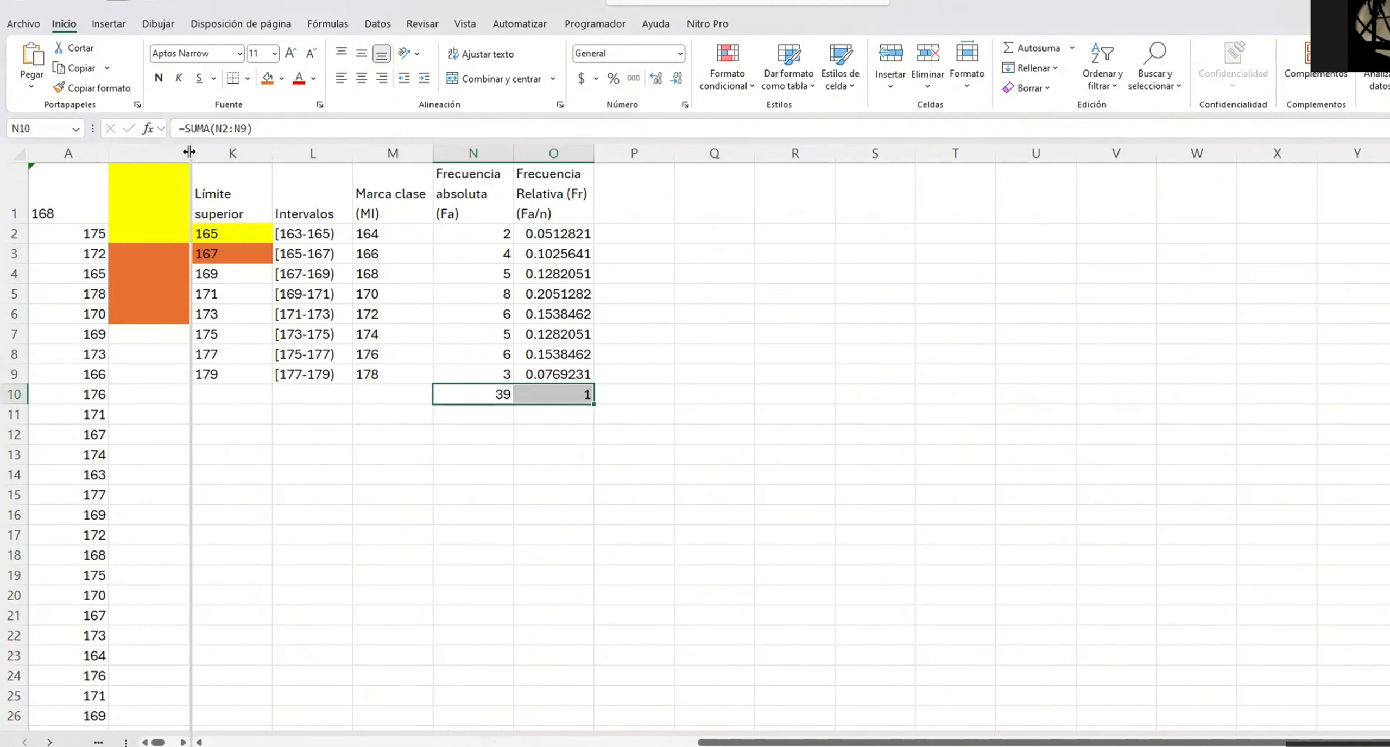
left_click_drag(188, 153, 159, 154)
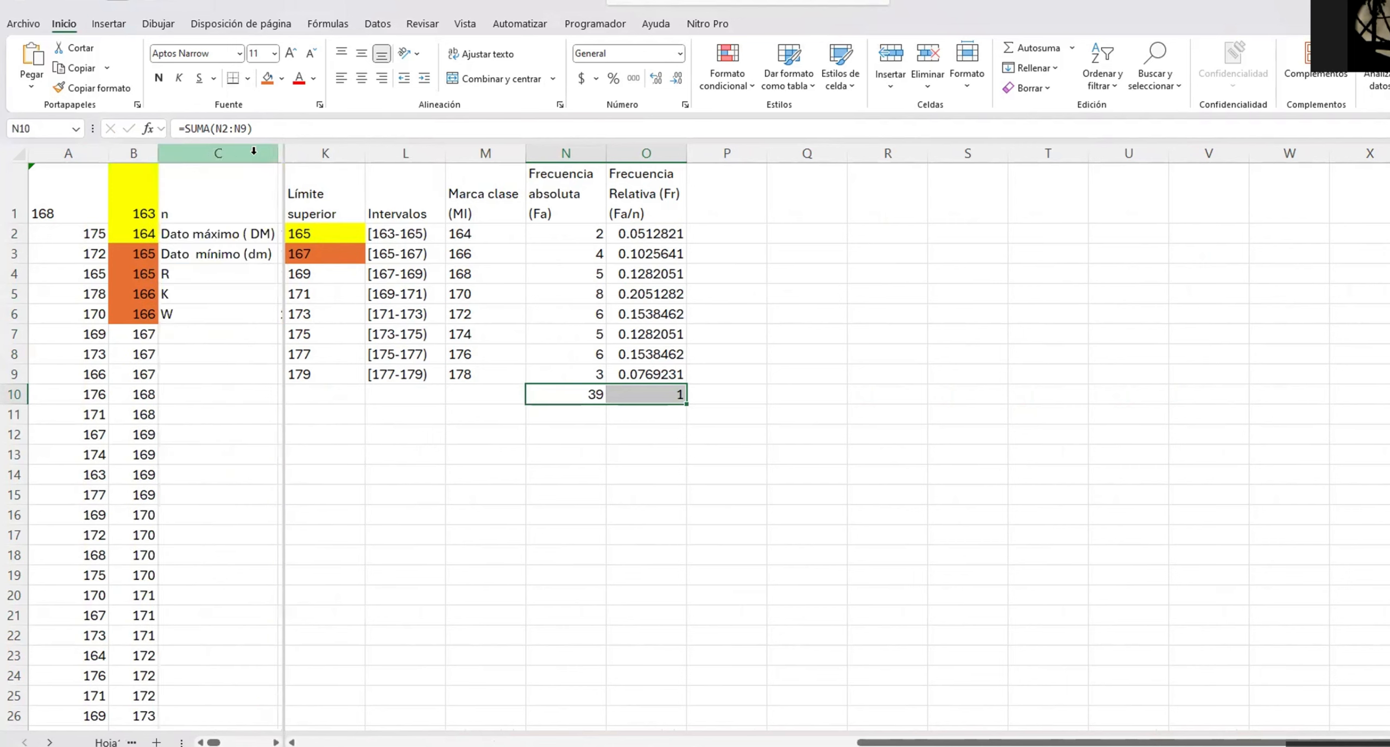
left_click_drag(281, 154, 222, 156)
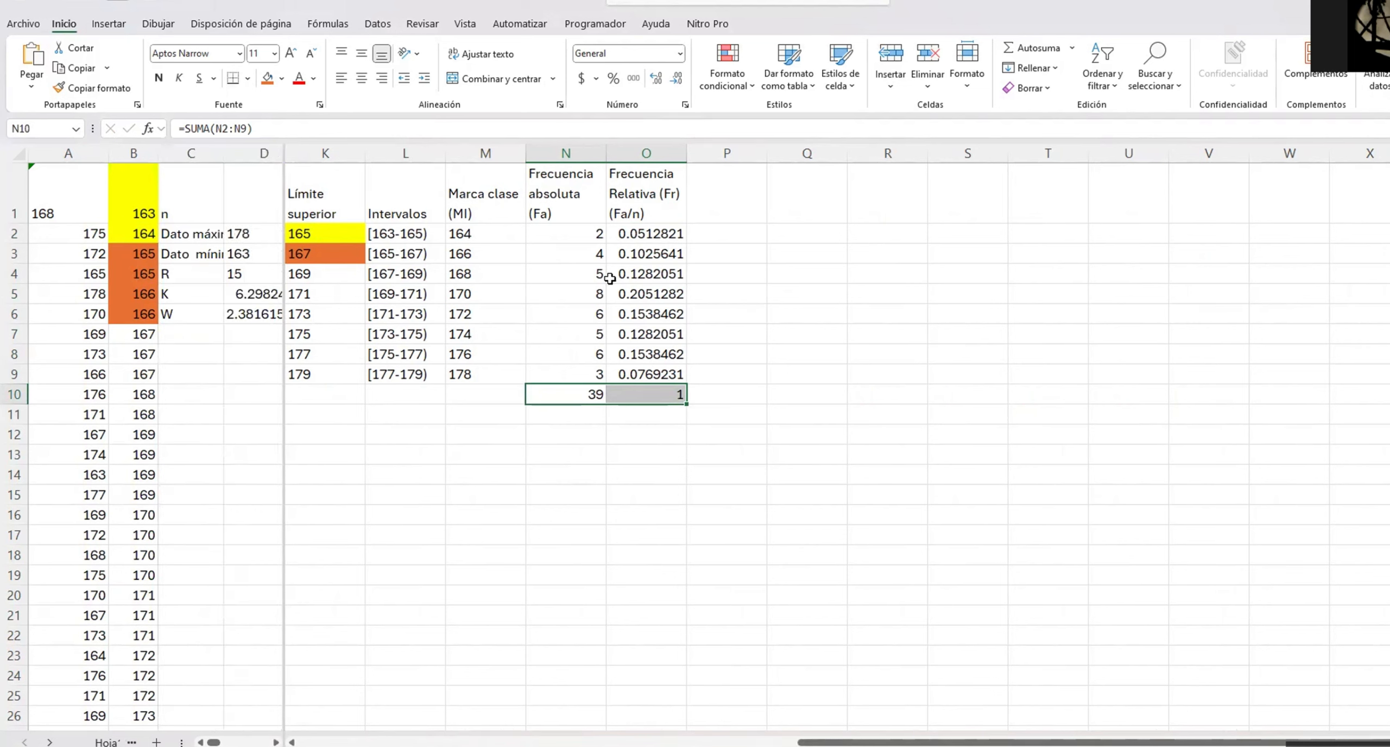
left_click(730, 214)
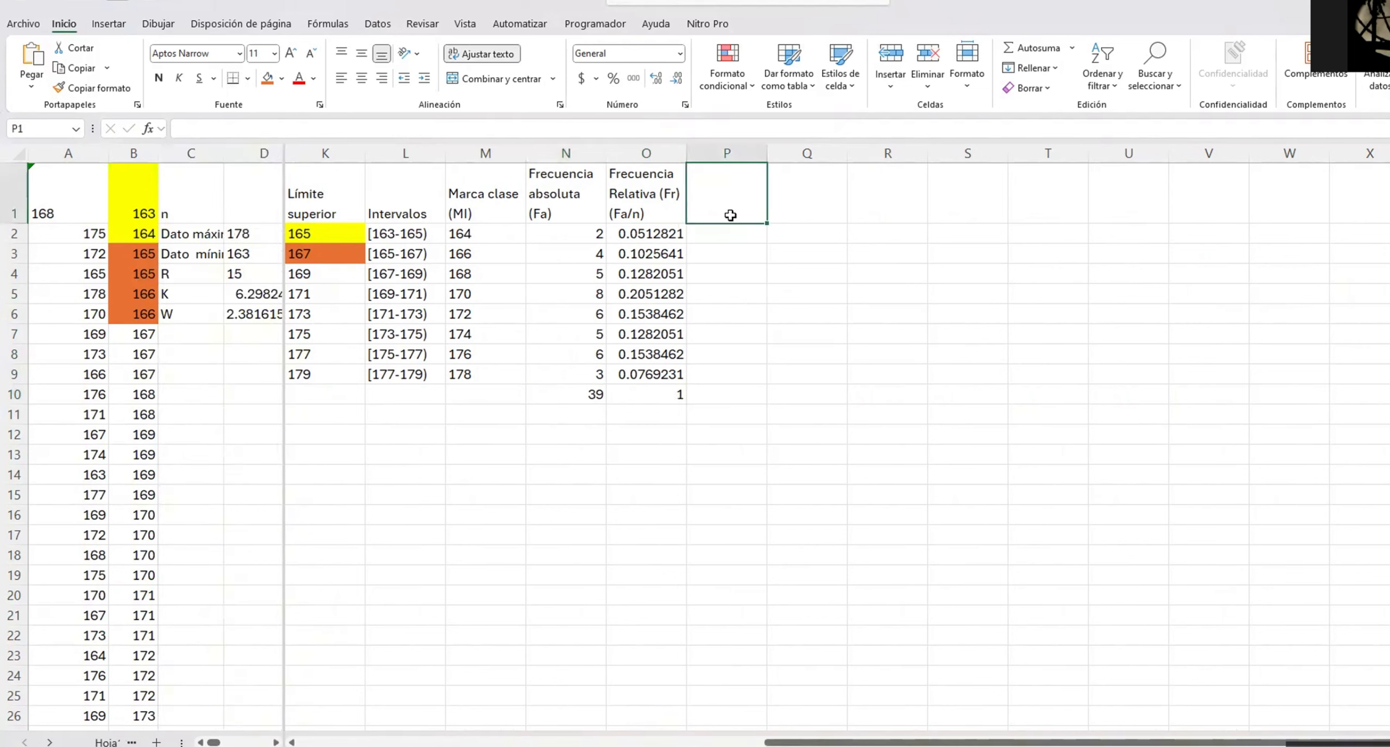
Enter the heading "Frecuencia %" in P1
type("Fr")
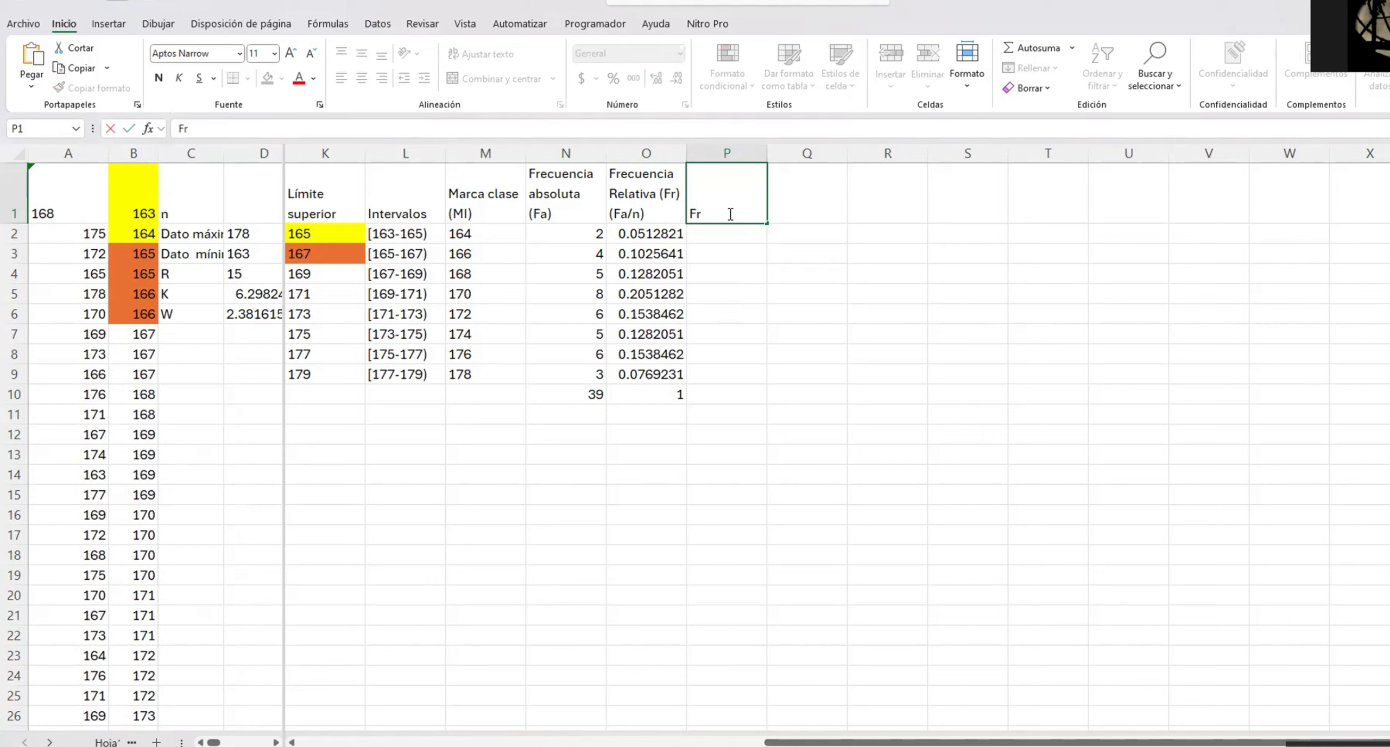
type("ecuencia absoluta")
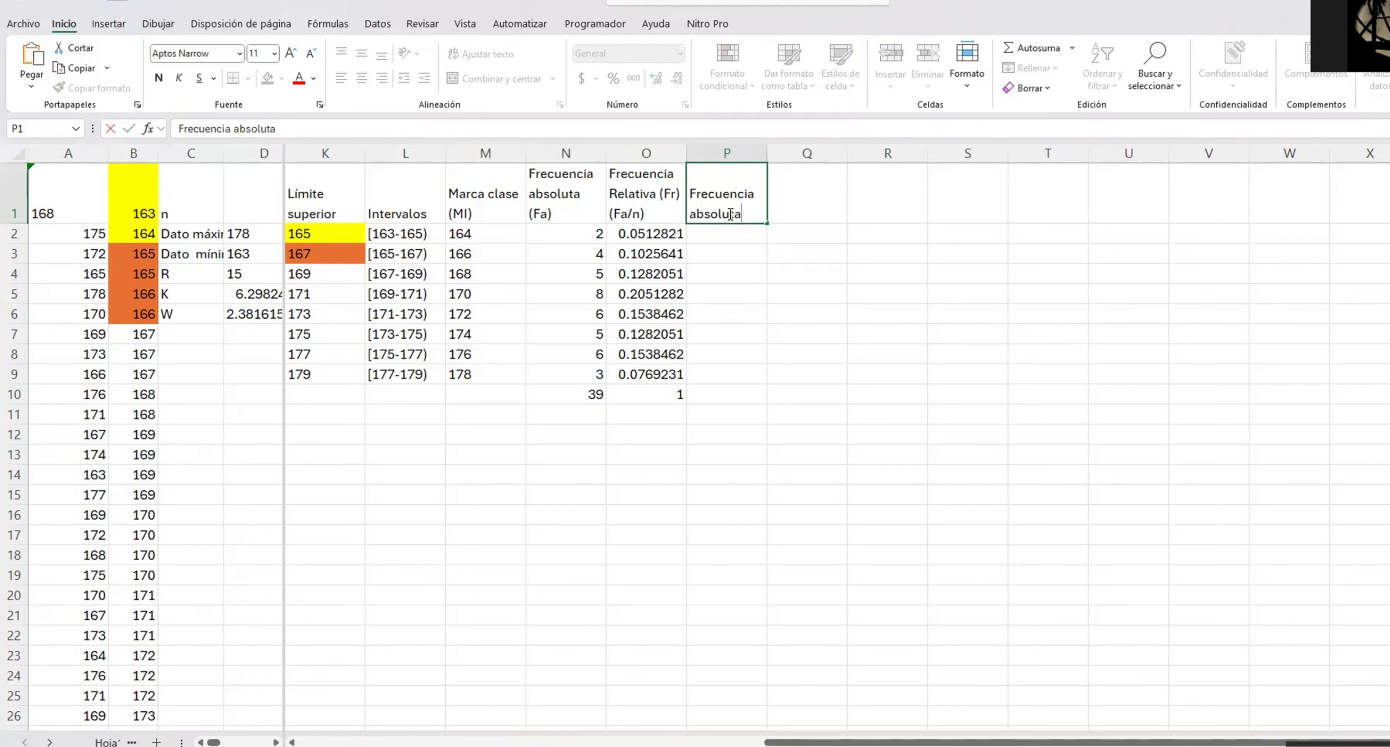
key("BackSpace")
key("BackSpace")
key("BackSpace")
key("BackSpace")
key("BackSpace")
key("BackSpace")
key("BackSpace")
type("%")
key("Return")
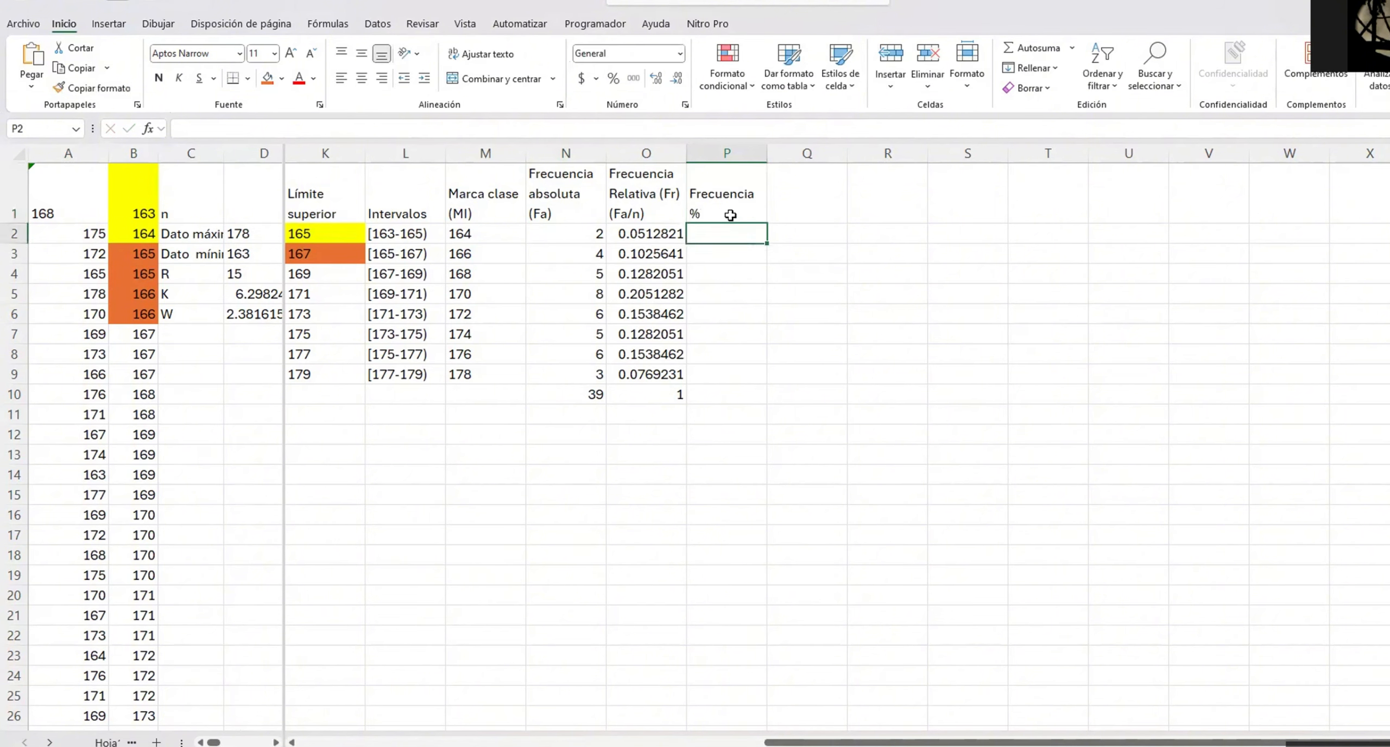
Calculate the first interval's percentage frequency in P2 with =O2*100
type("=")
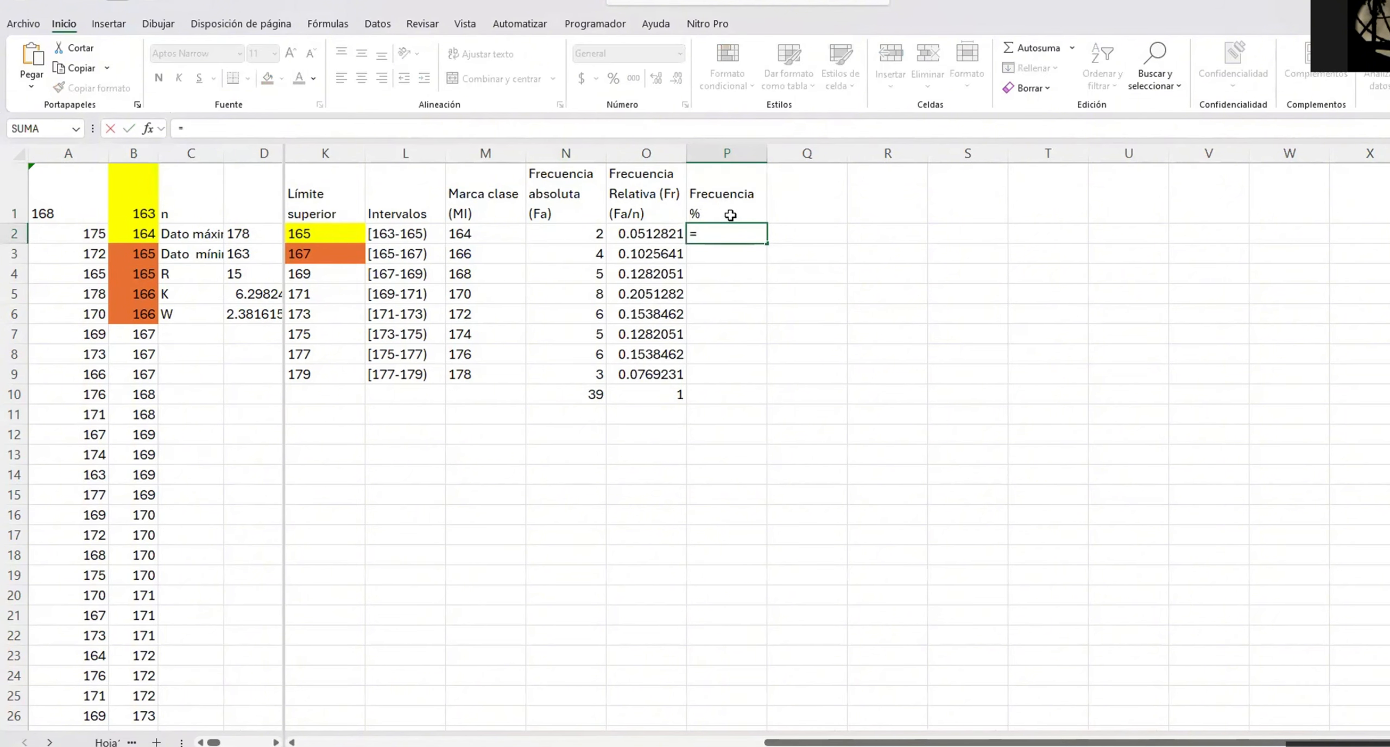
key("Left")
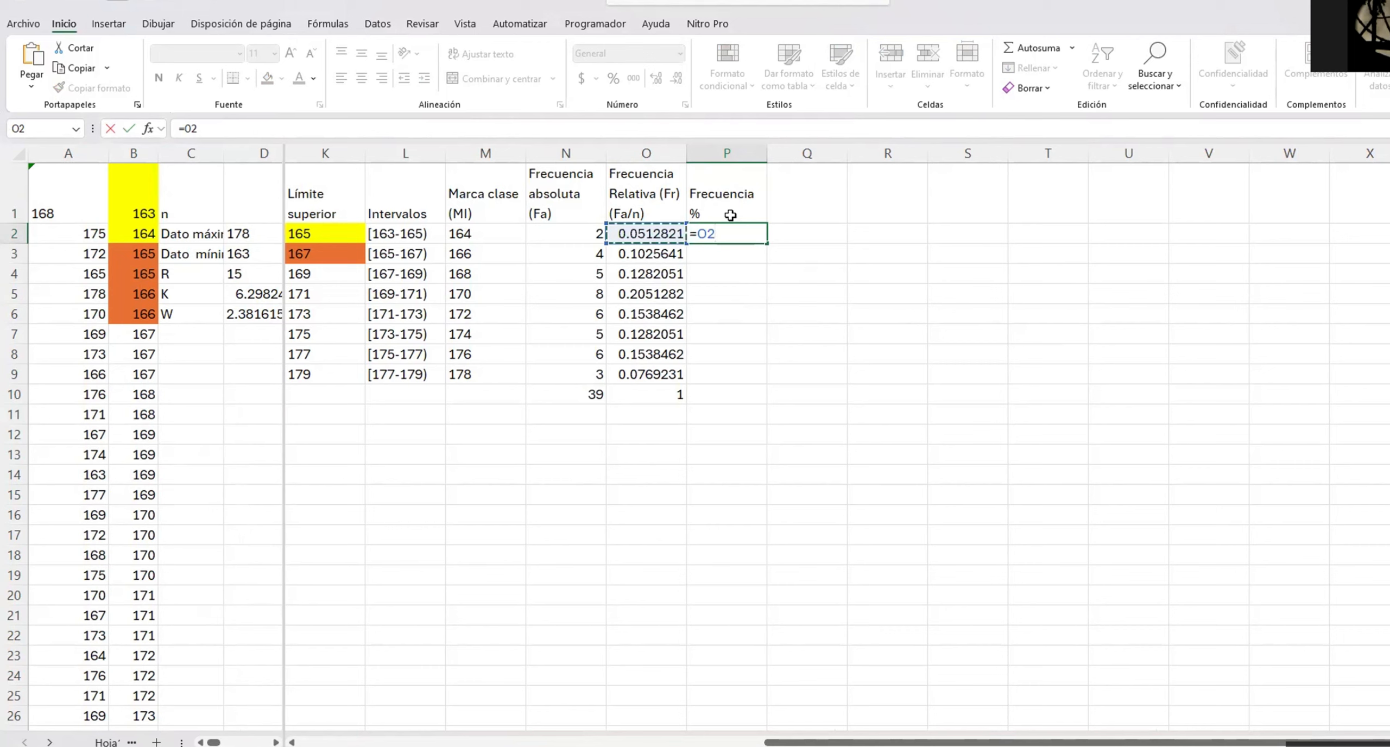
type("*100")
key("Return")
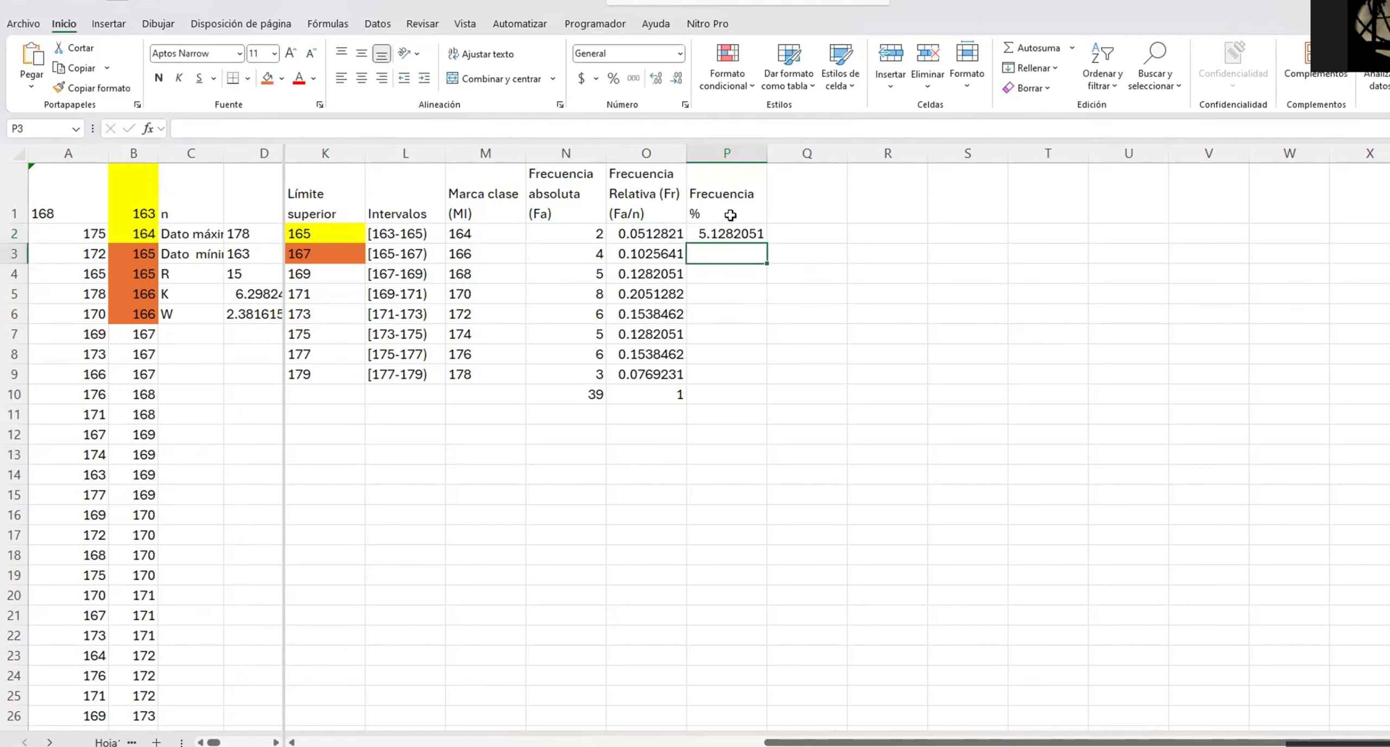
Append (Fr*100) to the percentage frequency heading in P1
double_click(731, 214)
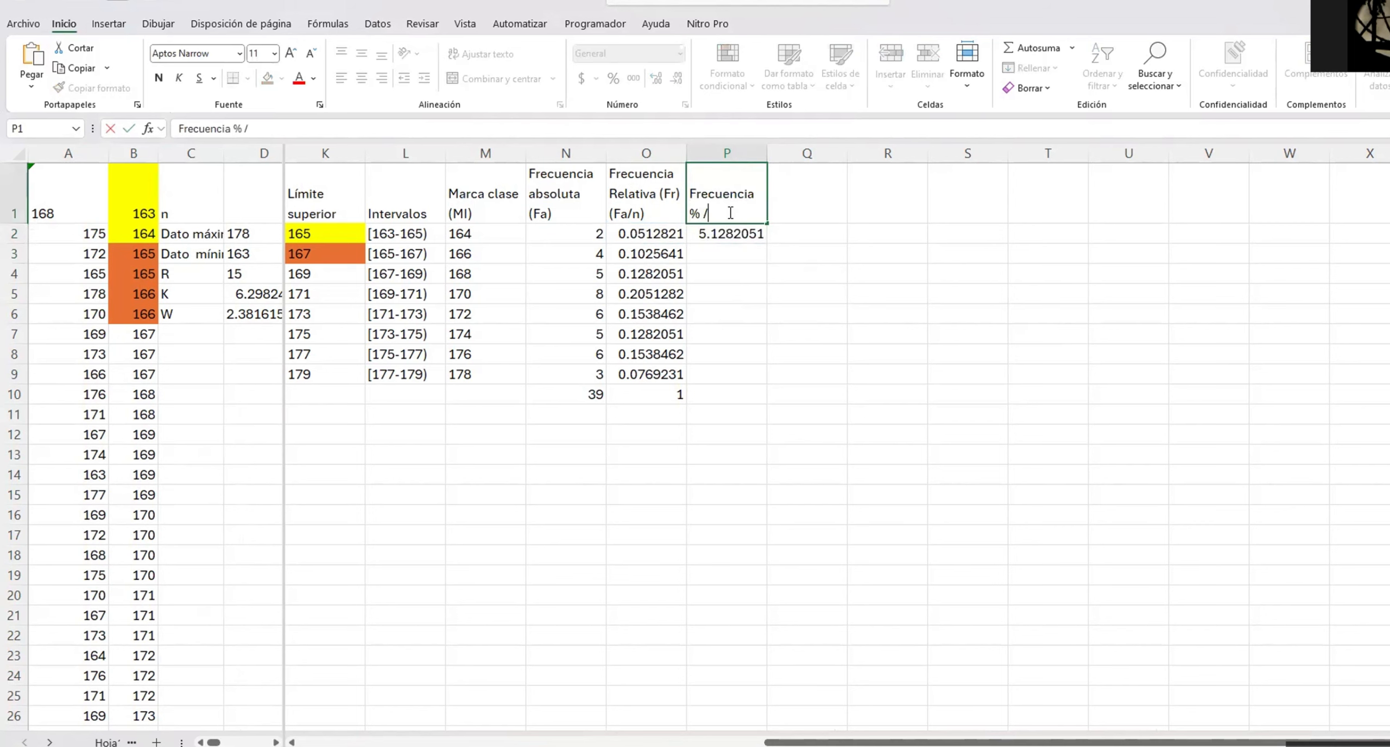
type("(R")
key("BackSpace")
type("Fr*100")
key("Return")
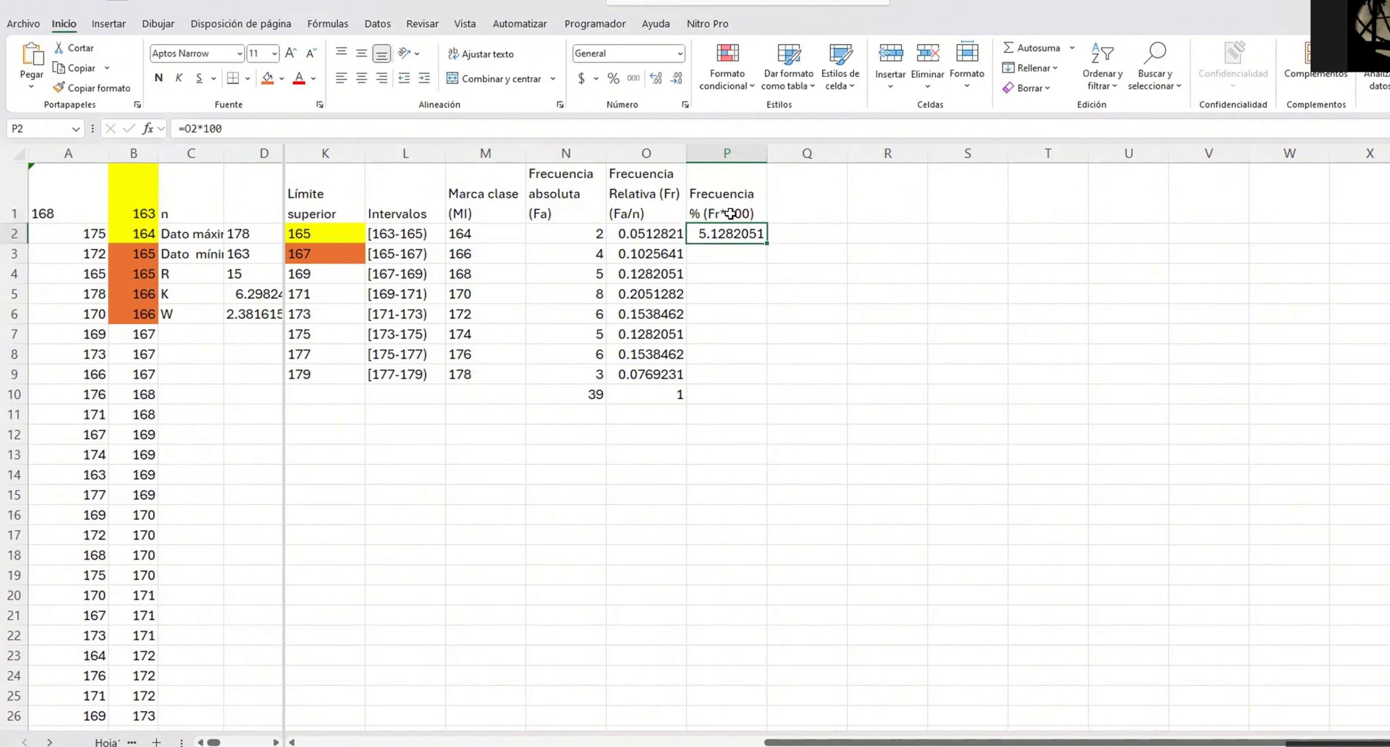
Fill the percentage frequency formula from P2 down to P9
left_click(771, 240)
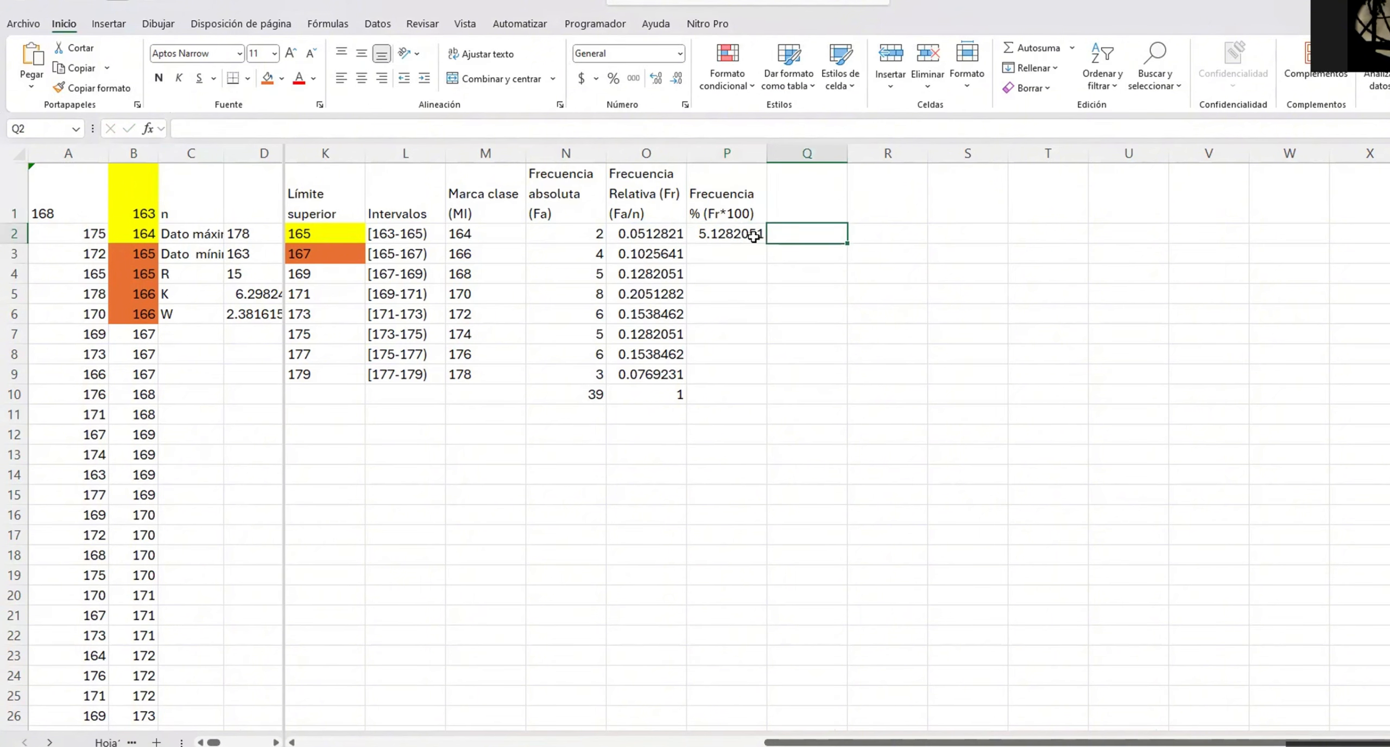
left_click(754, 236)
left_click_drag(765, 244, 723, 379)
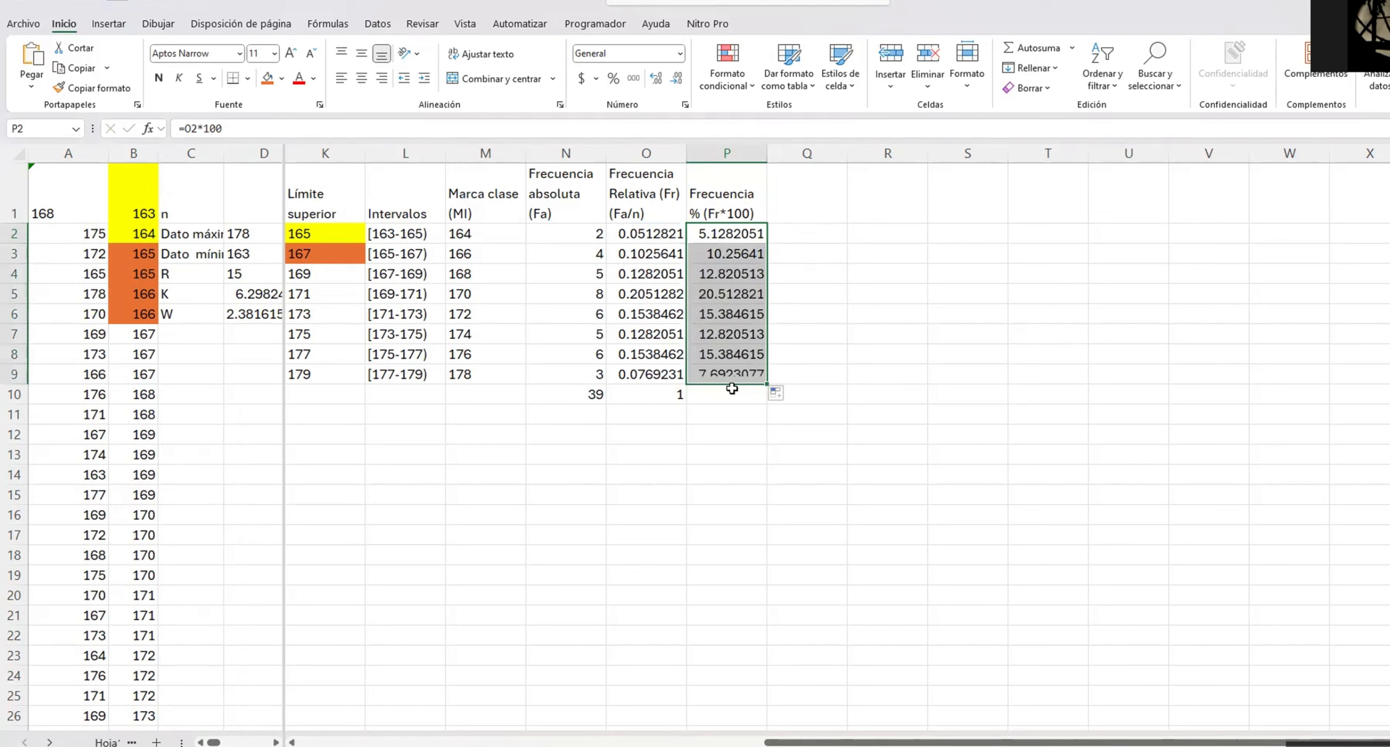
Reduce the percentage frequencies in P2:P9 to two decimal places
left_click(660, 392)
left_click_drag(751, 232, 750, 378)
left_click(678, 81)
left_click(679, 81)
left_click(679, 82)
left_click(678, 81)
left_click(679, 81)
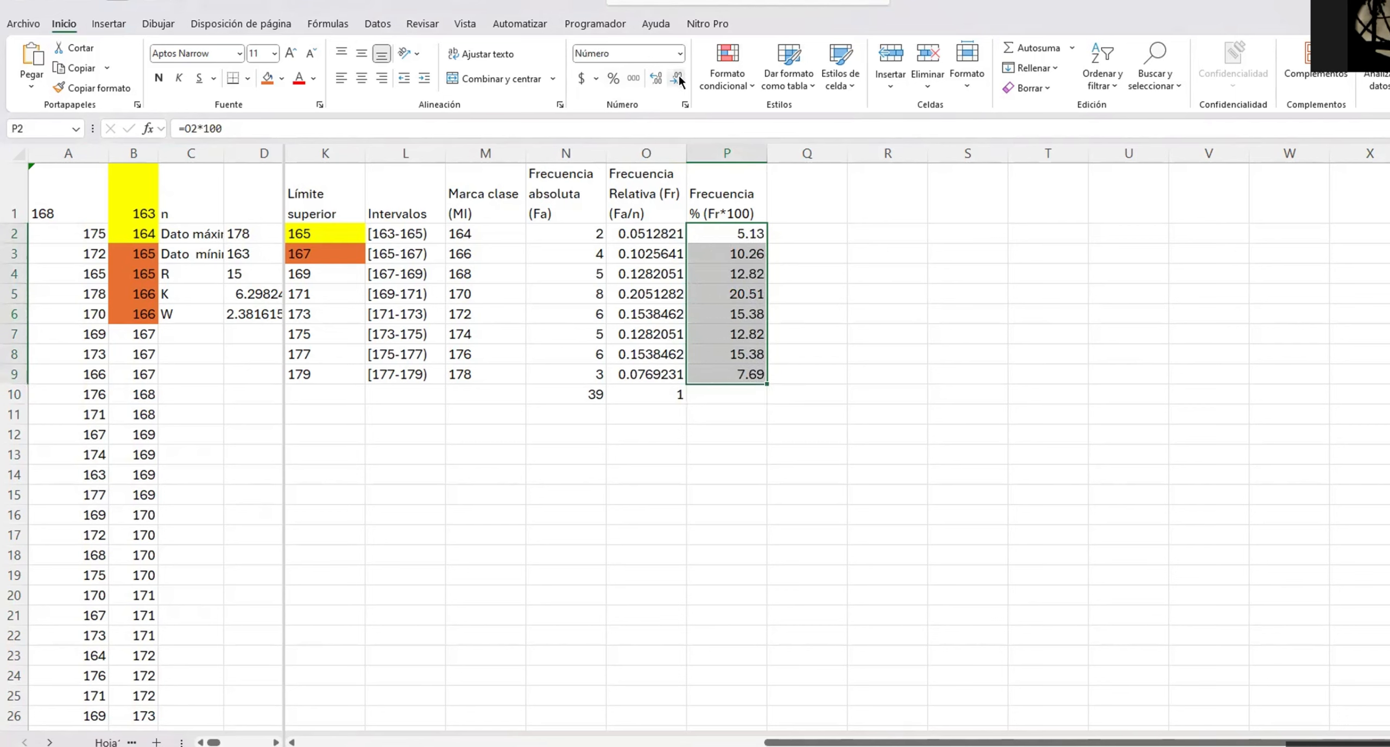
Extend the total formula from O10 to P10 to sum the percentage frequencies
left_click(738, 396)
left_click(664, 396)
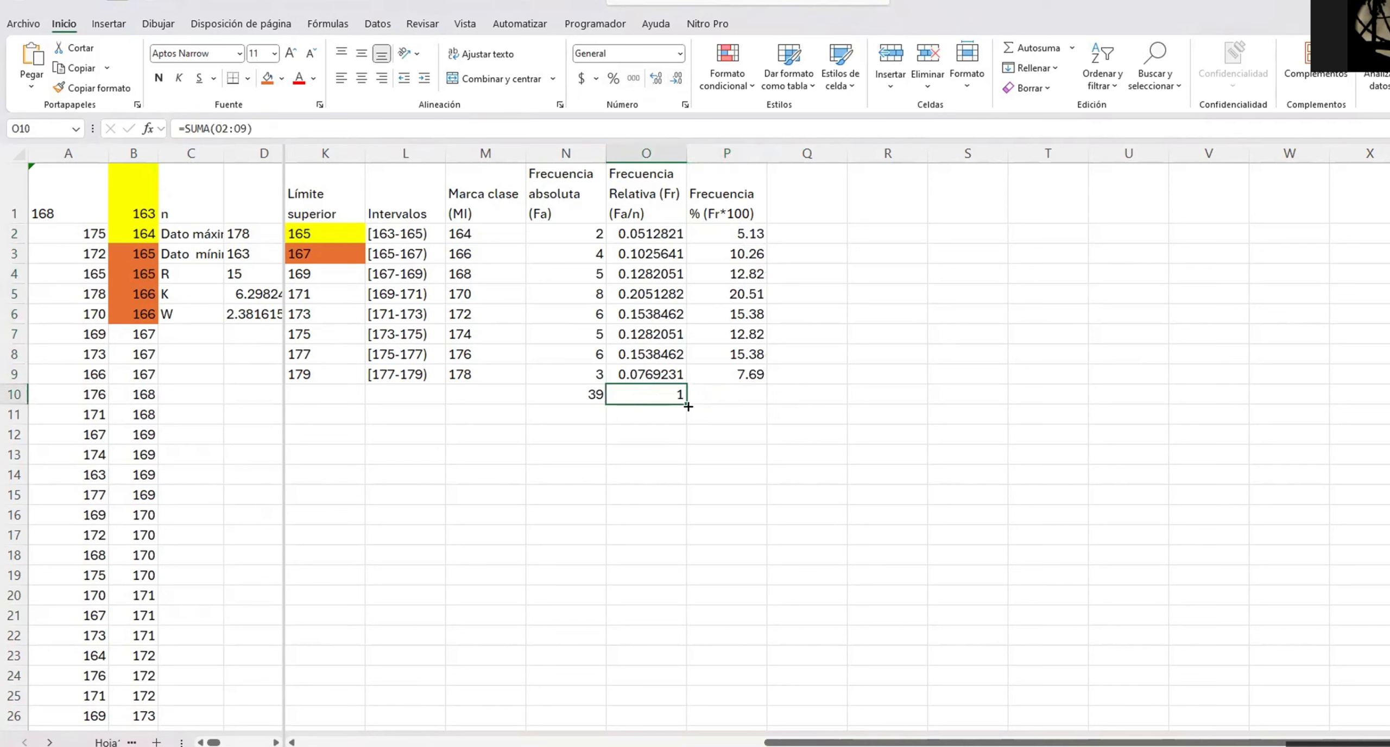
left_click_drag(687, 406, 722, 407)
left_click(742, 398)
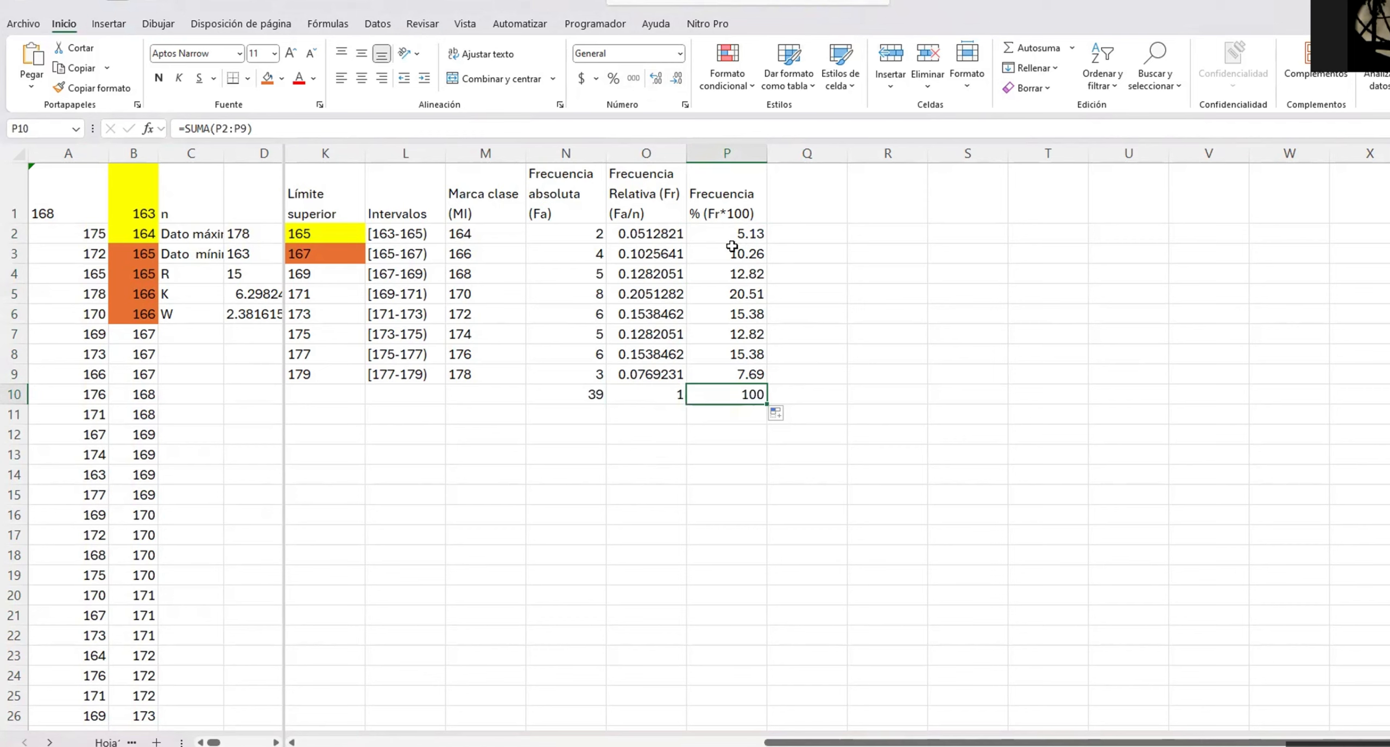
Enter the heading "Frecuencia Acumulada" in Q1
left_click(792, 204)
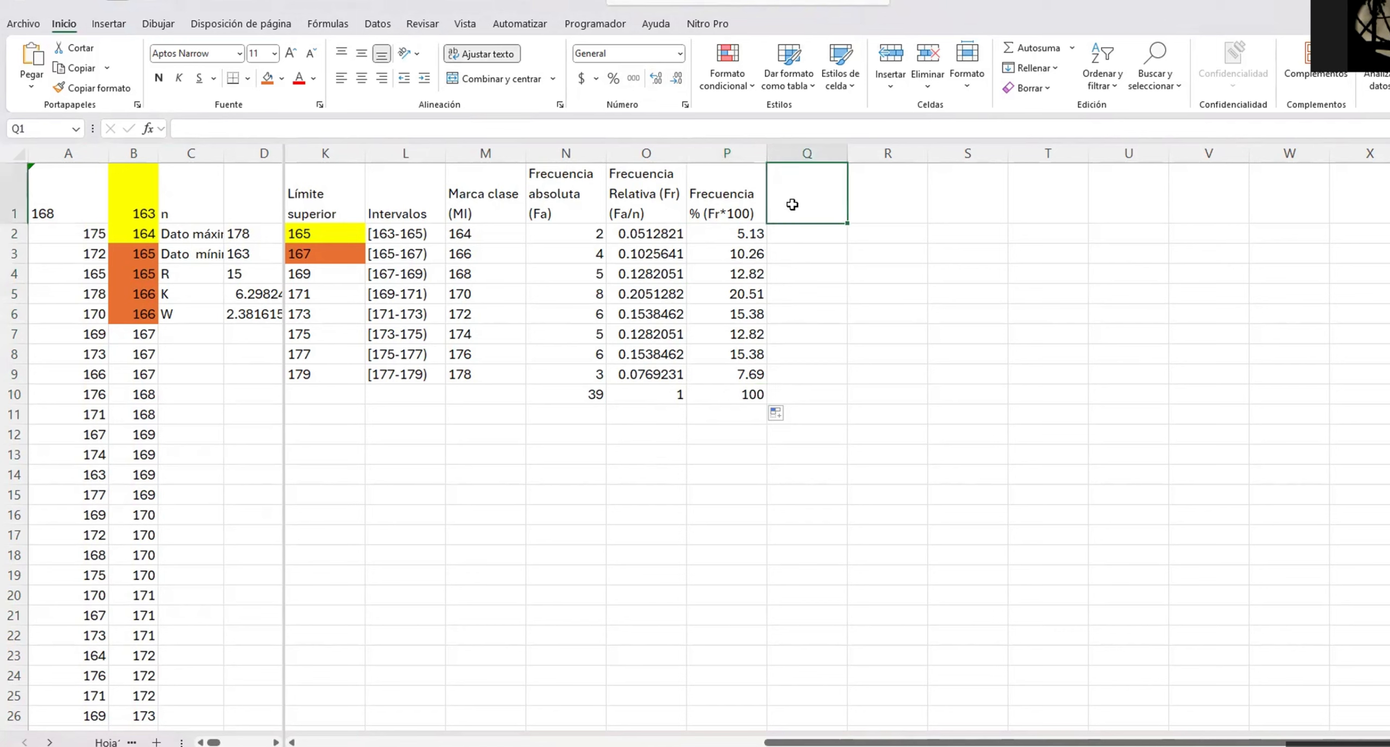
type("Frec")
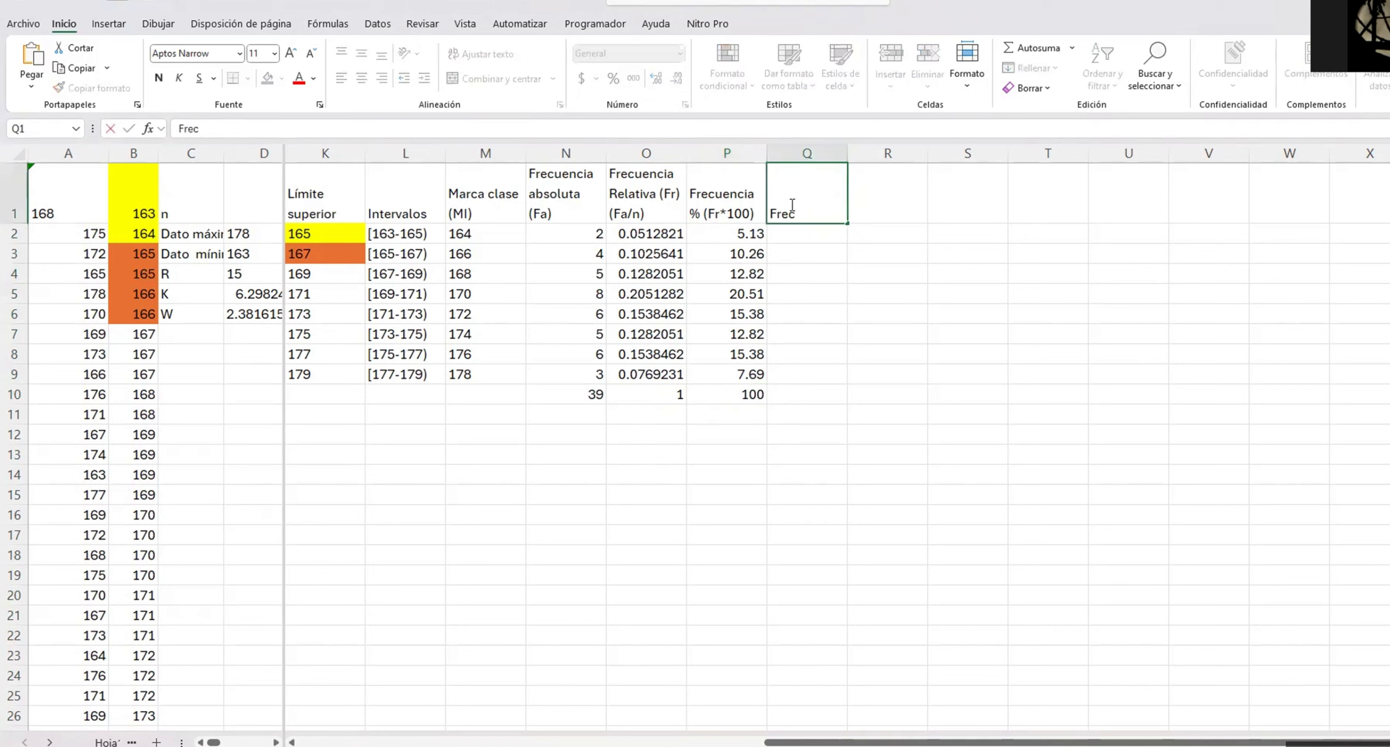
type("uencia Acumulada")
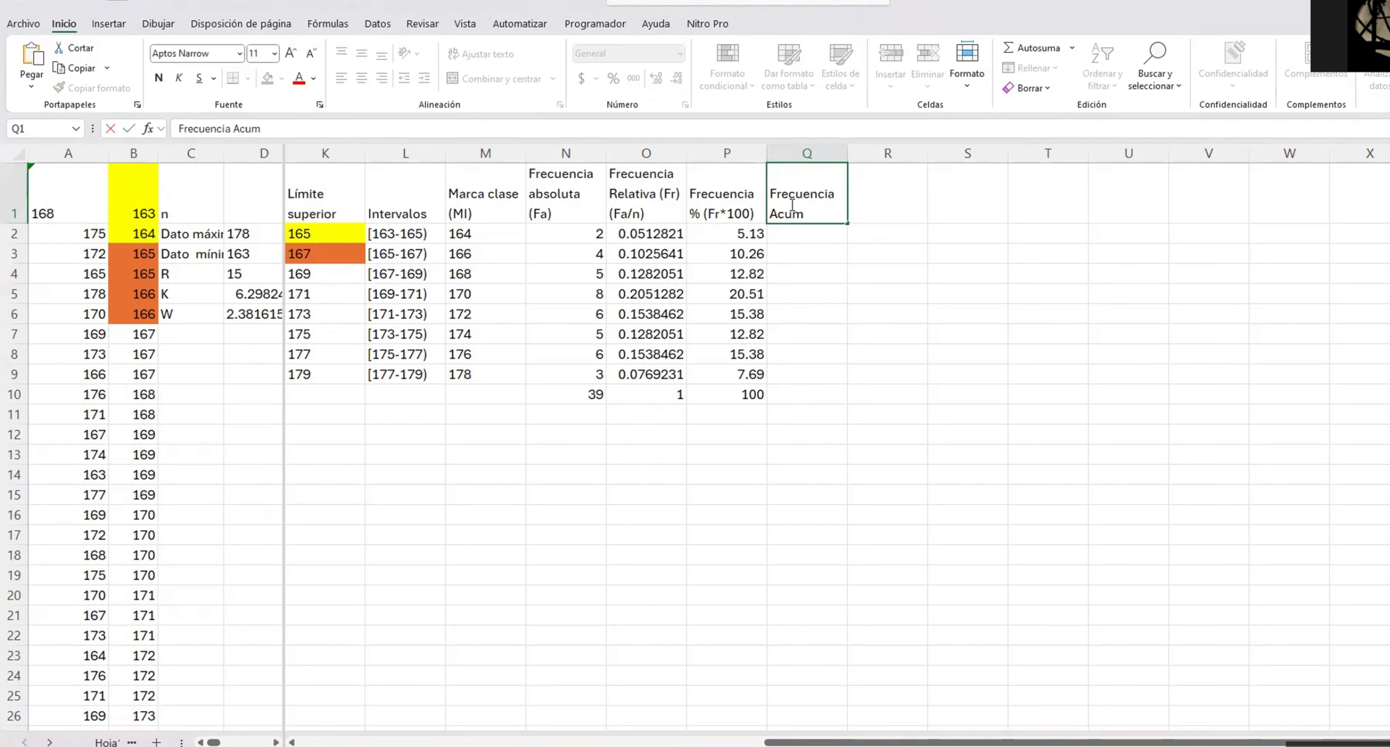
key("Return")
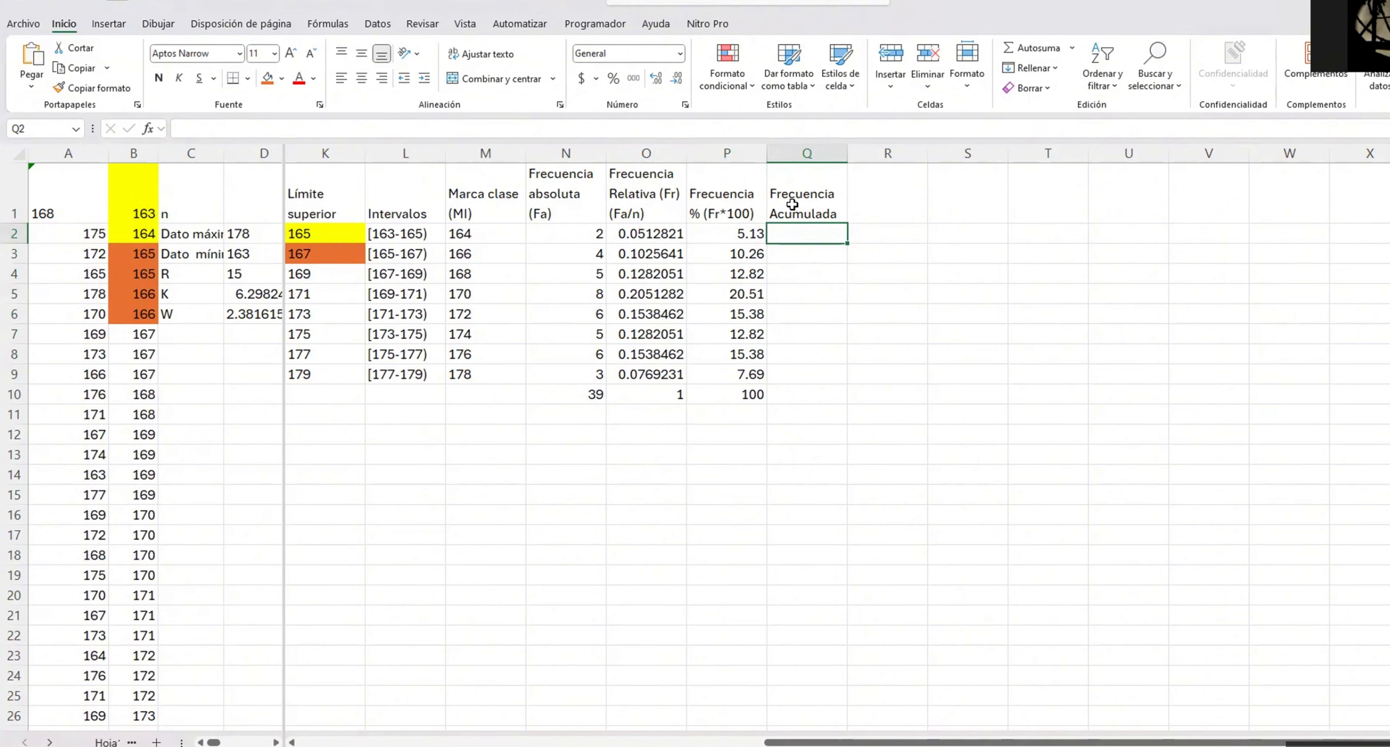
Start the cumulative frequency in Q2 by referencing the first absolute frequency with =N2
type("=")
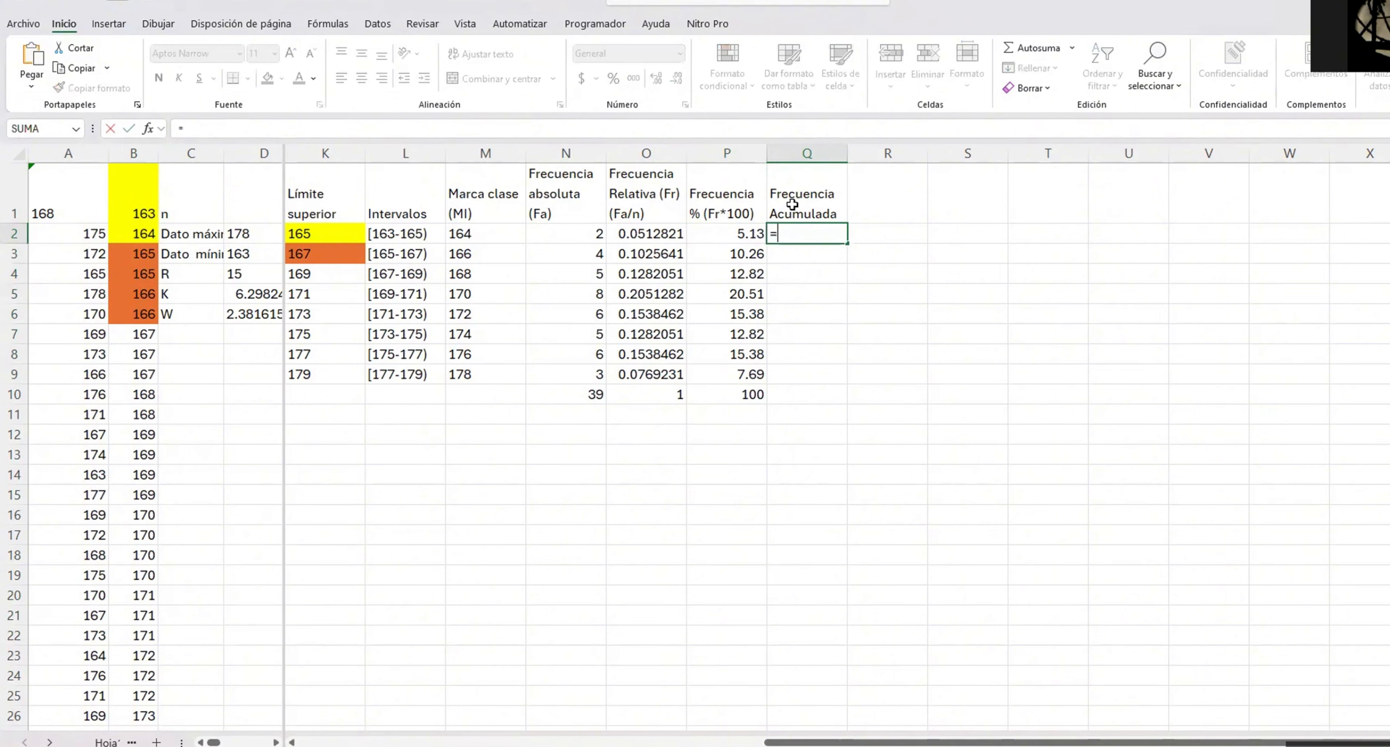
left_click(593, 230)
key("Return")
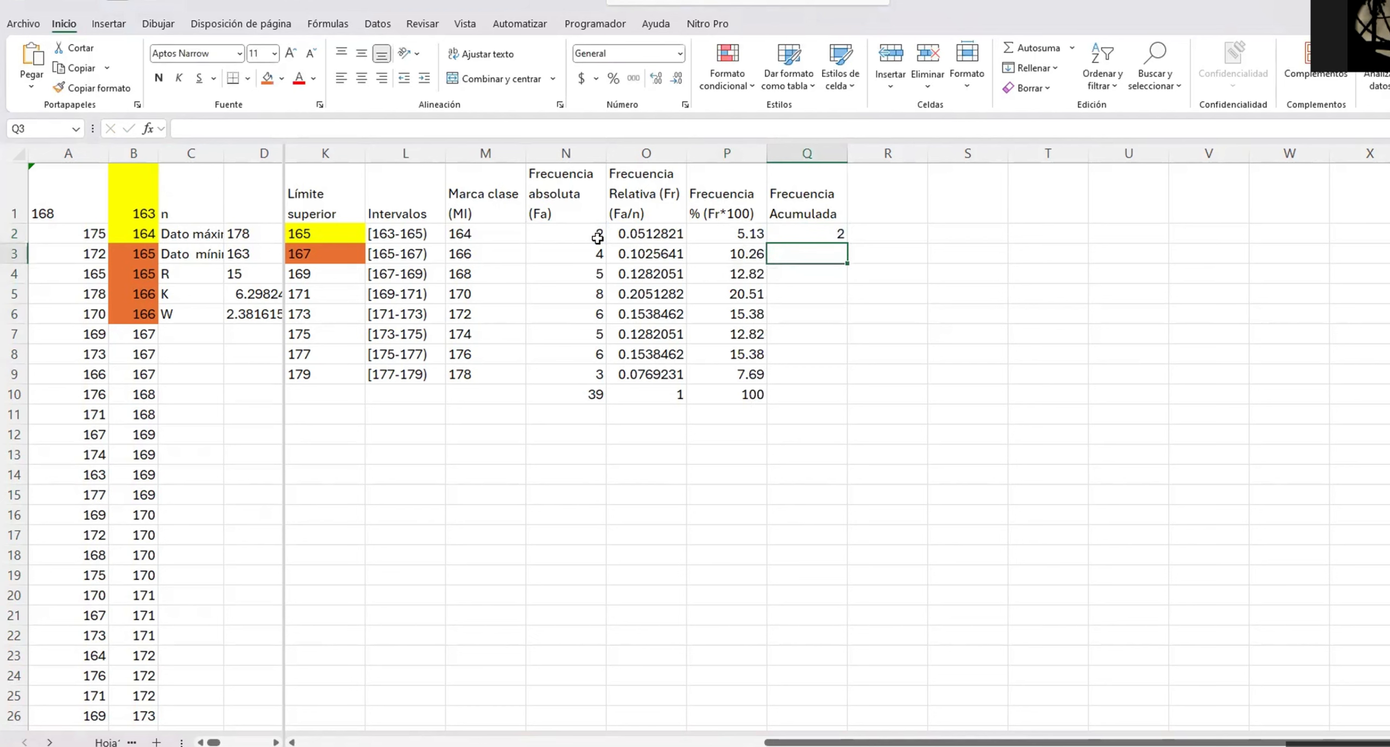
Calculate the second interval's cumulative frequency in Q3 with =Q2+N3
type("=")
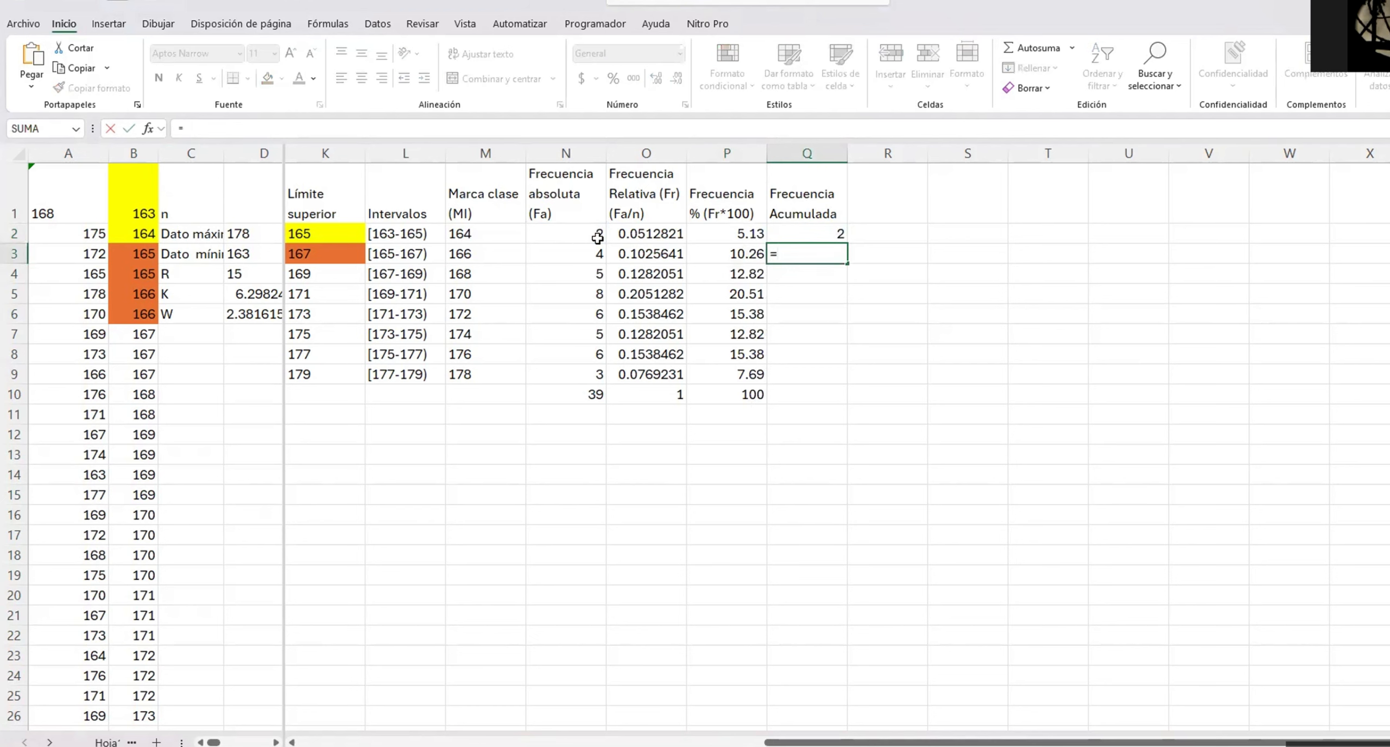
key("Up")
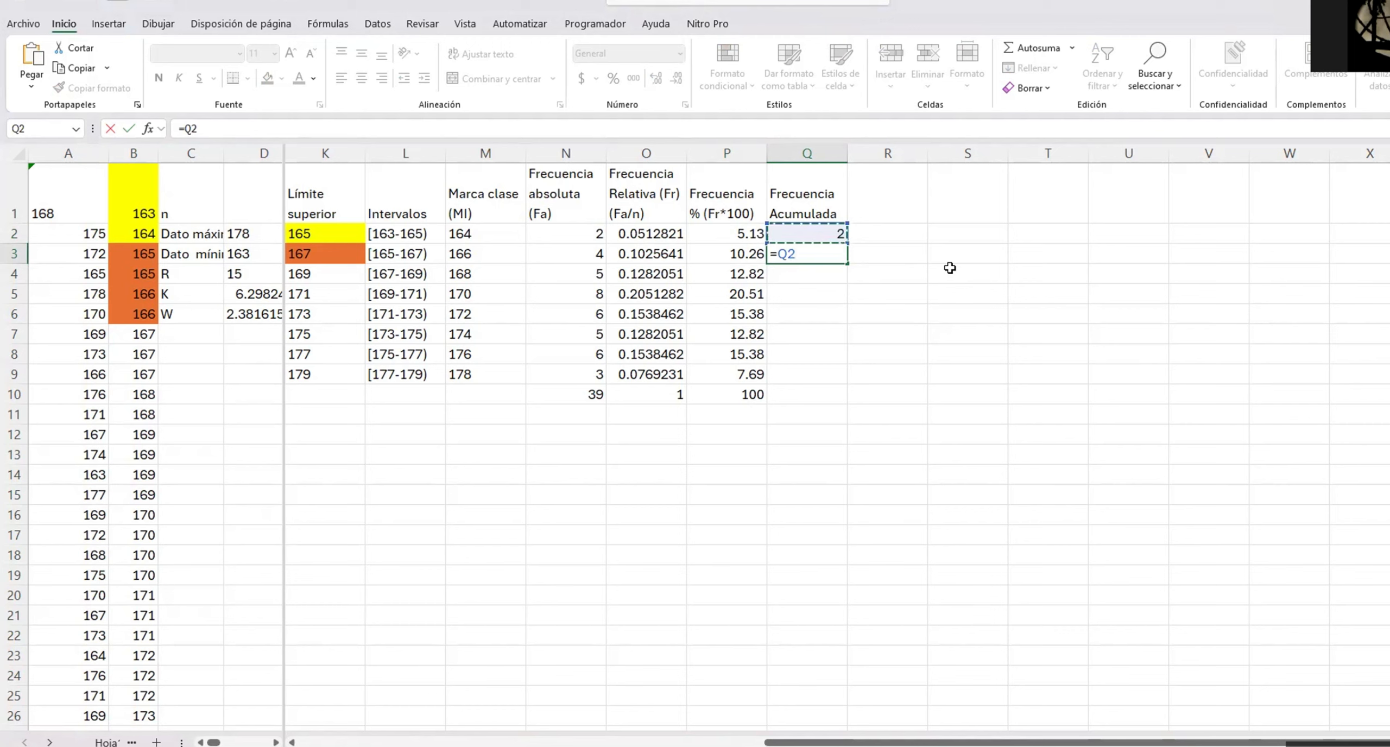
type("+")
left_click(592, 259)
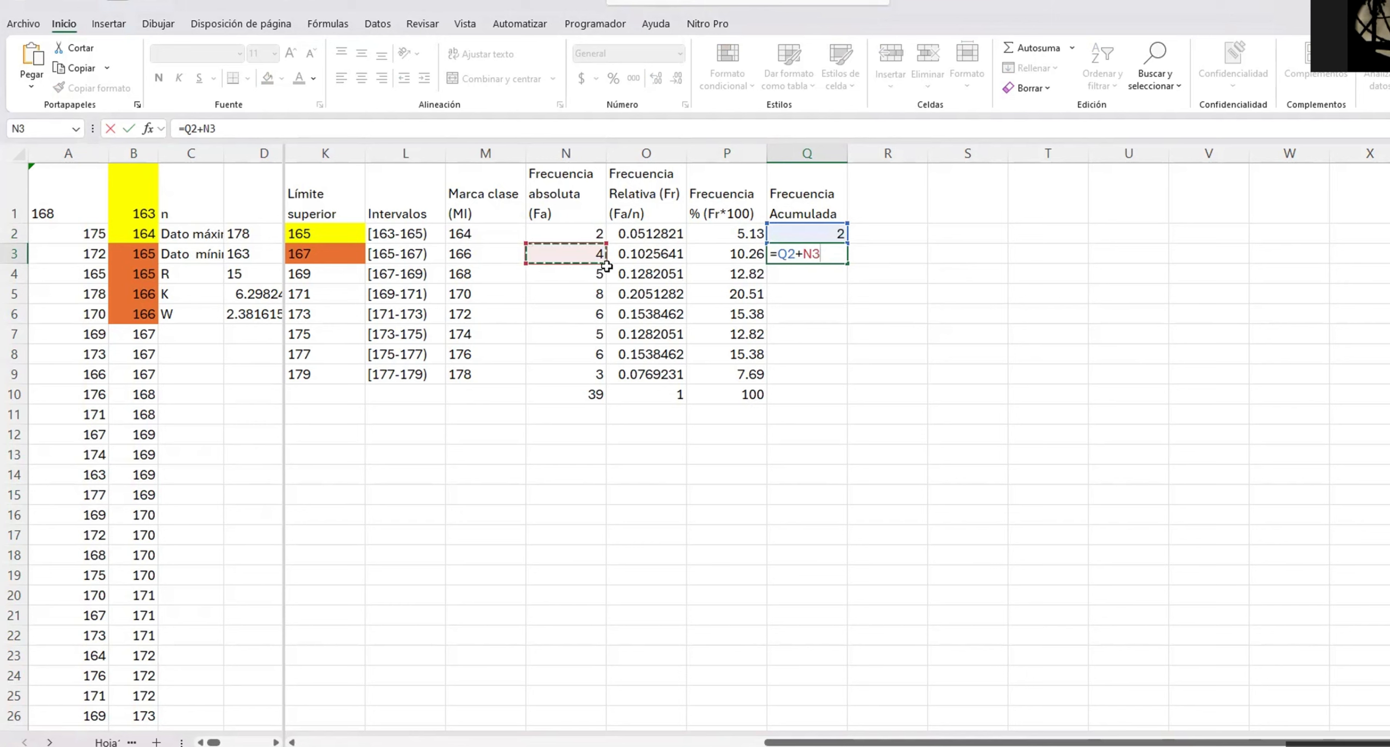
key("Return")
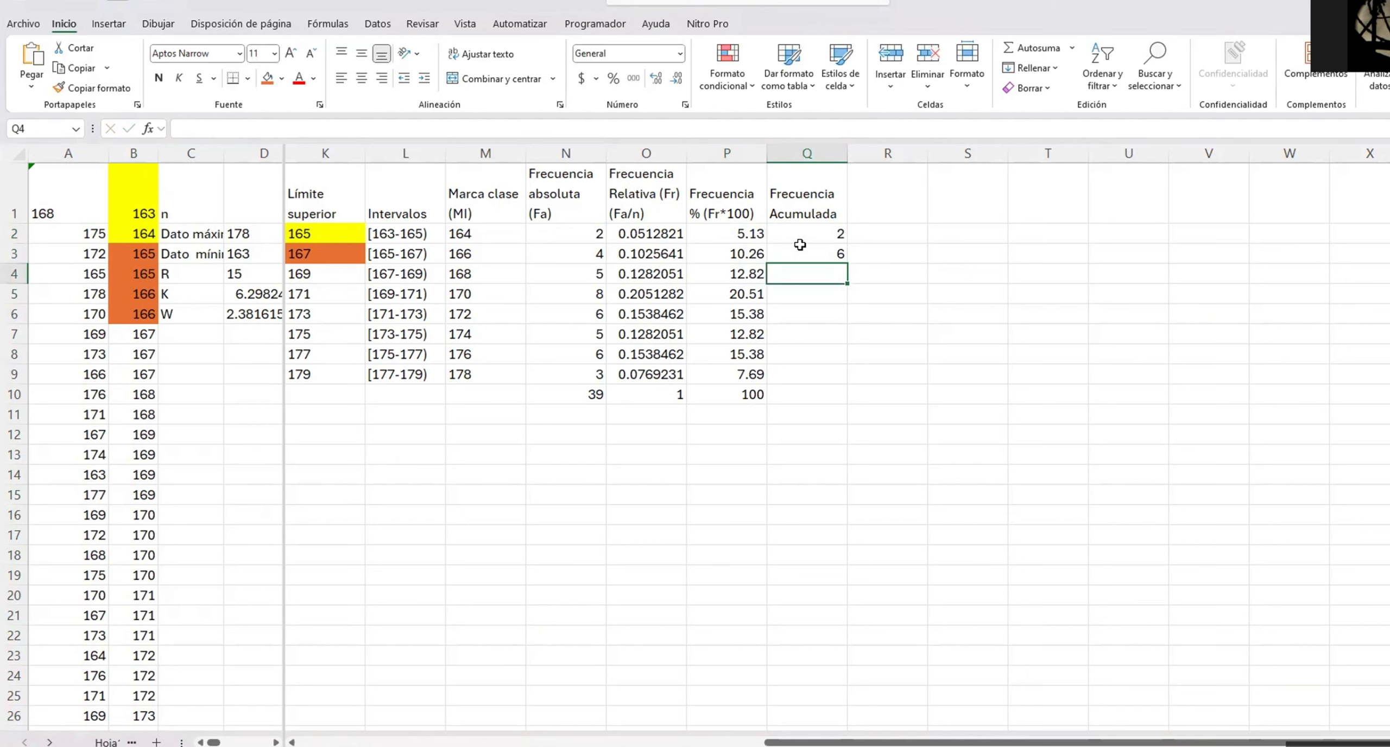
Fill the cumulative frequency formula from Q3 down to Q9 and check the last cells
left_click(813, 255)
left_click_drag(847, 264, 845, 380)
left_click(841, 375)
left_click(840, 357)
left_click(839, 375)
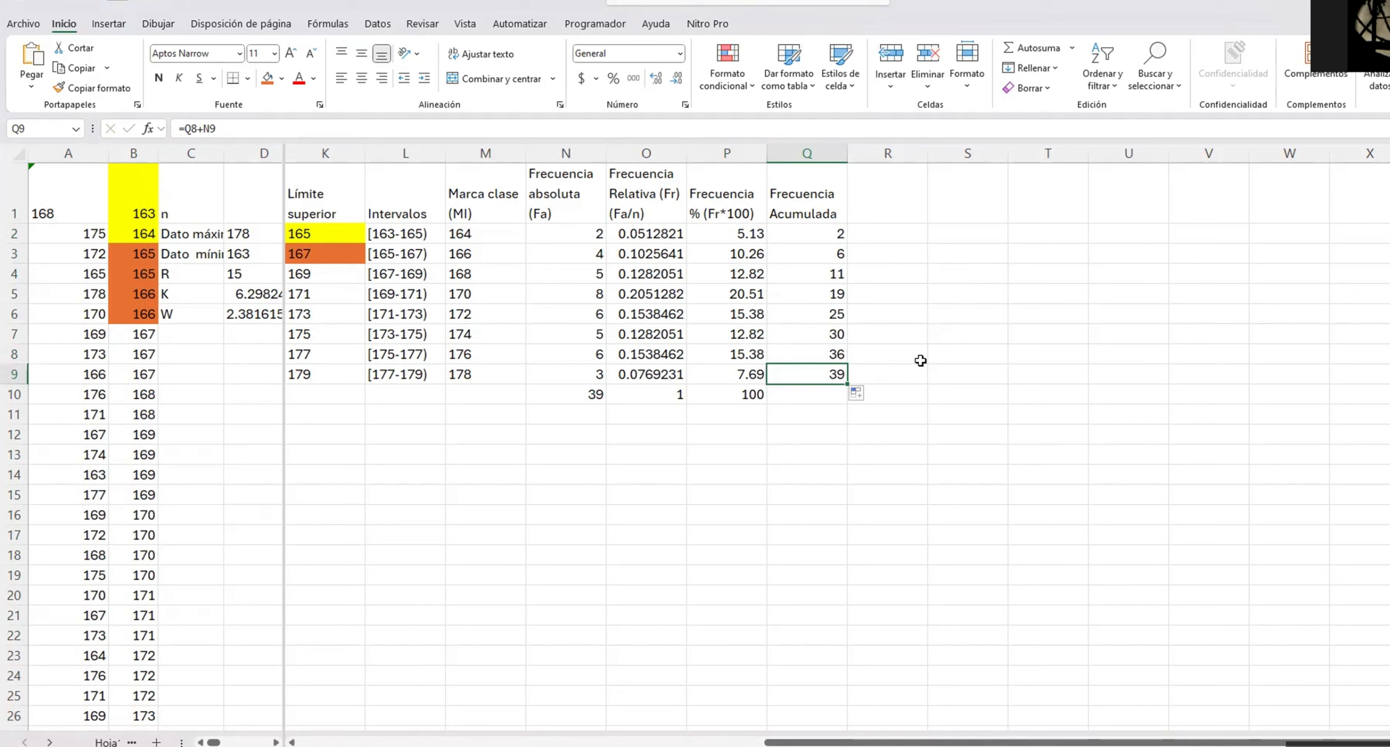
Enter the heading "Frecuencia Acumulada Relativa" in R1
left_click(894, 187)
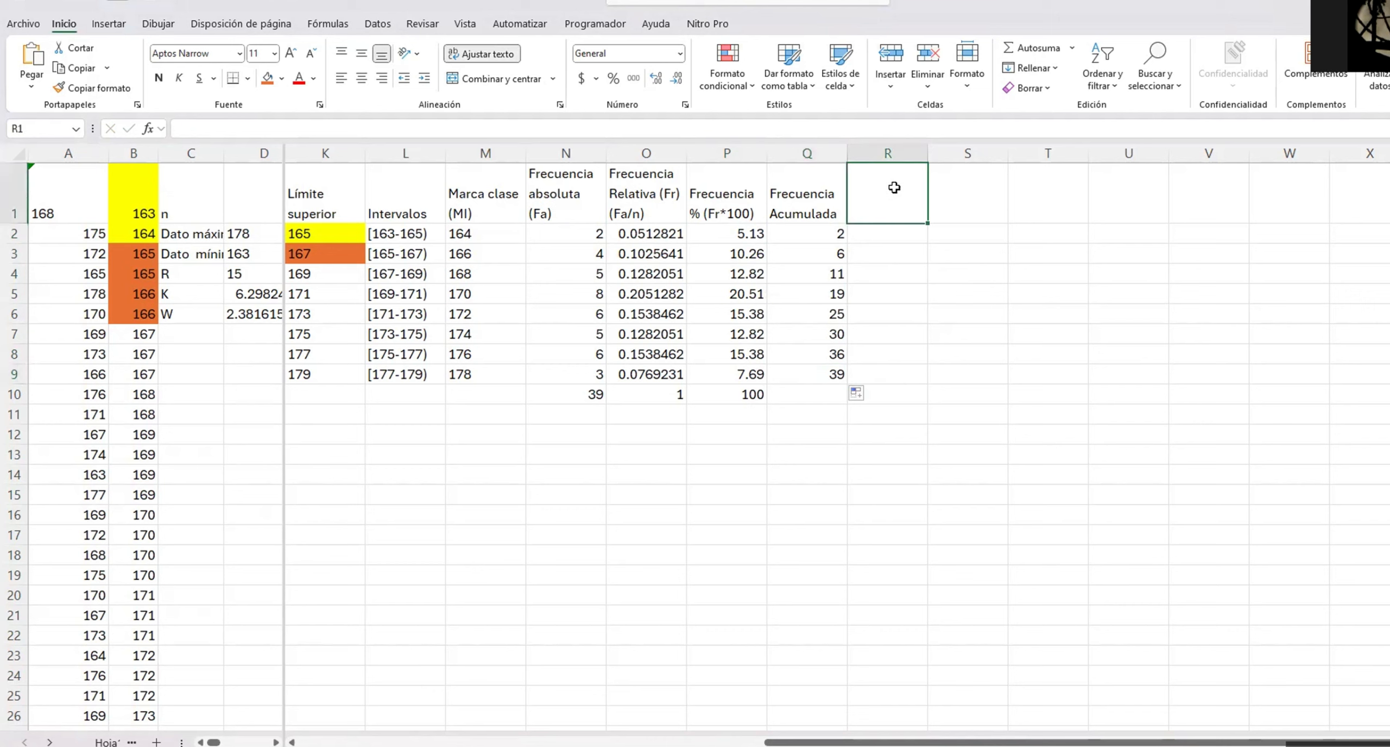
type("Frec")
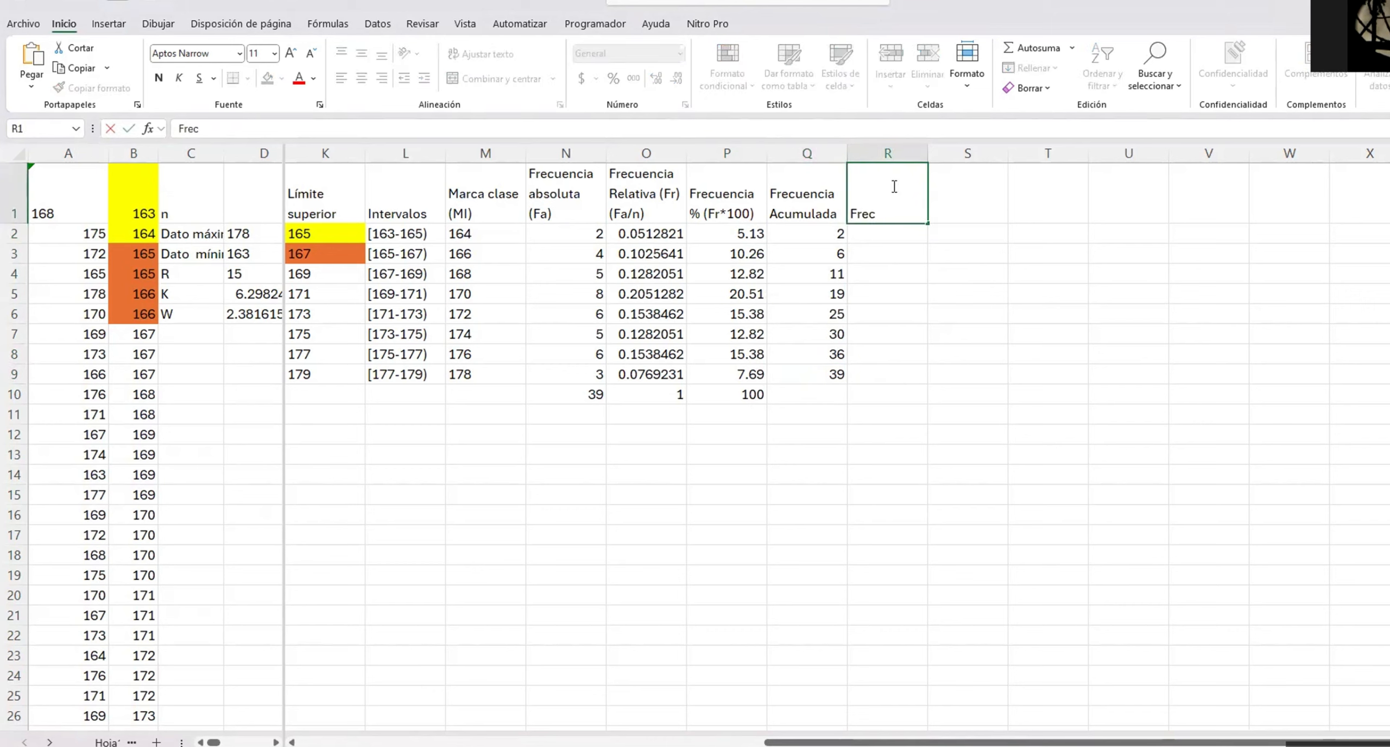
type("uencia Acumulada")
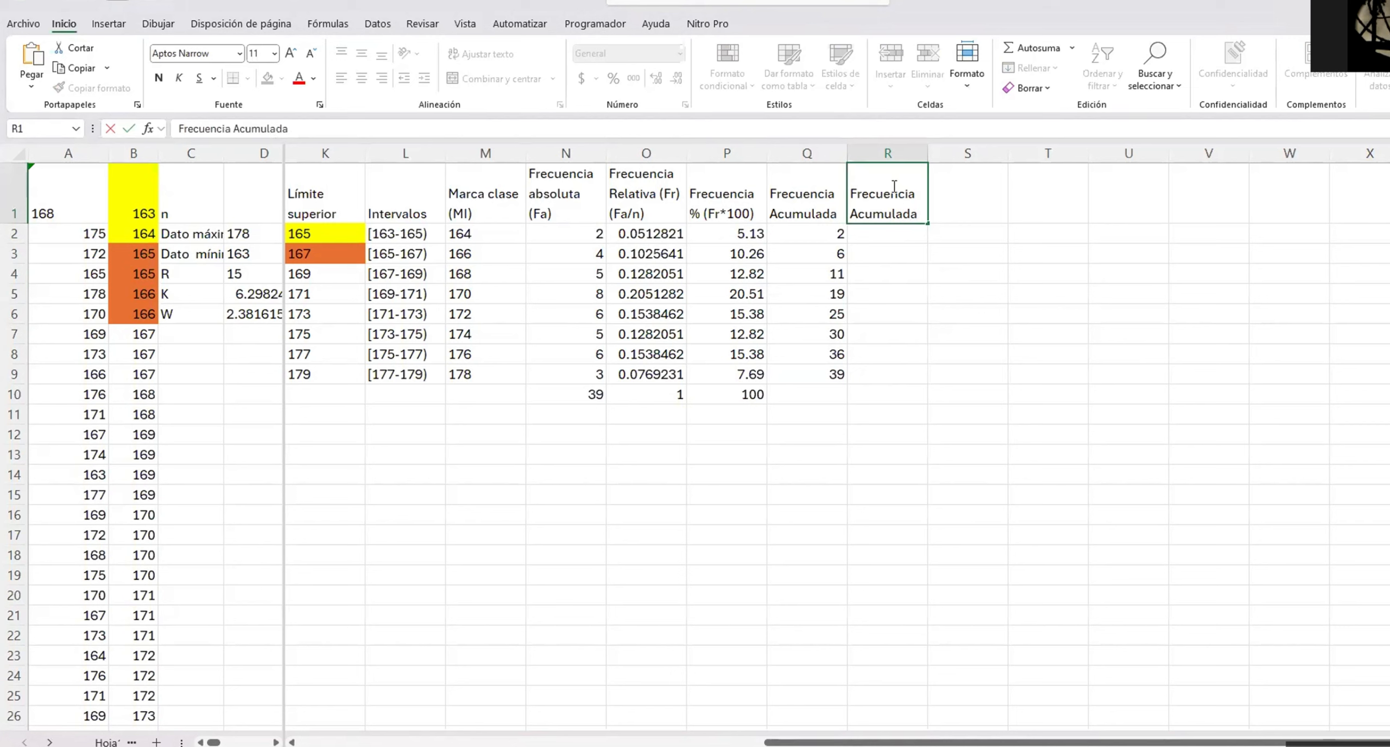
type(" Rela")
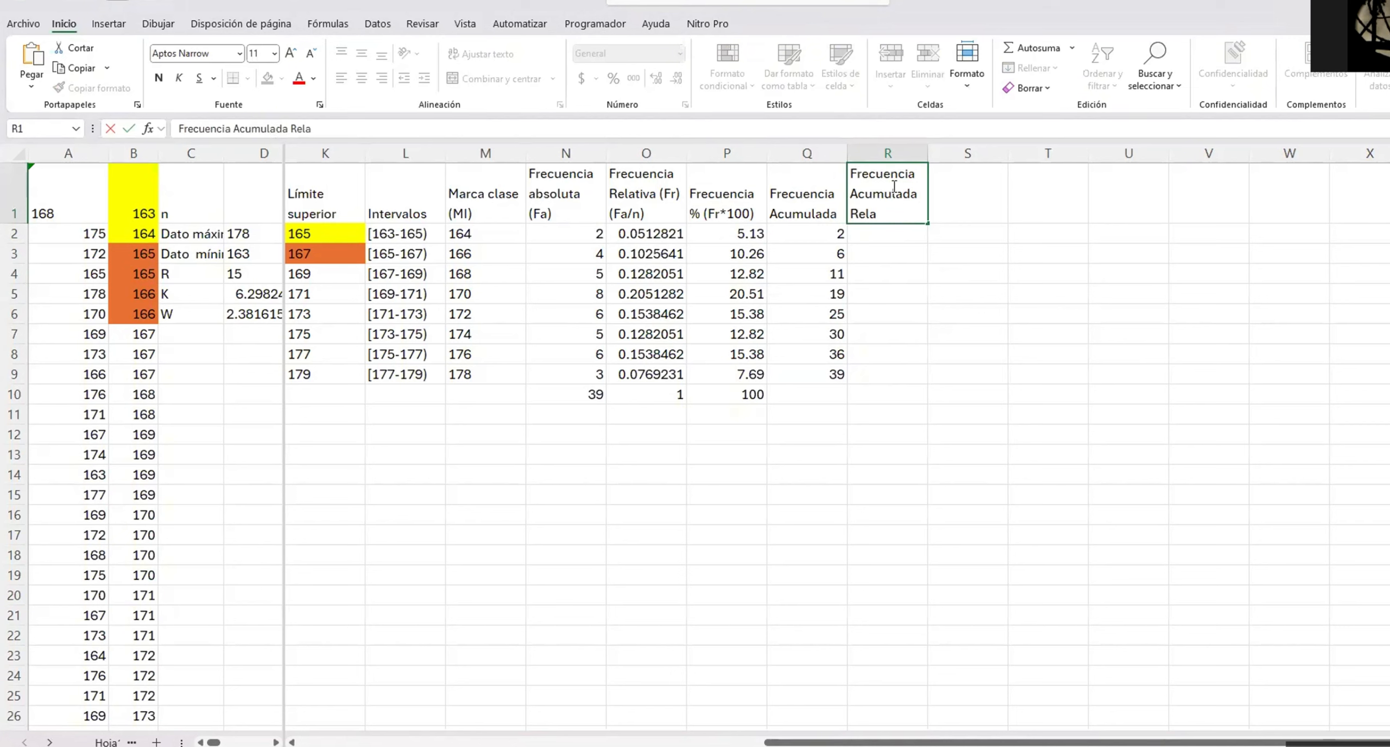
type("tiva")
key("Return")
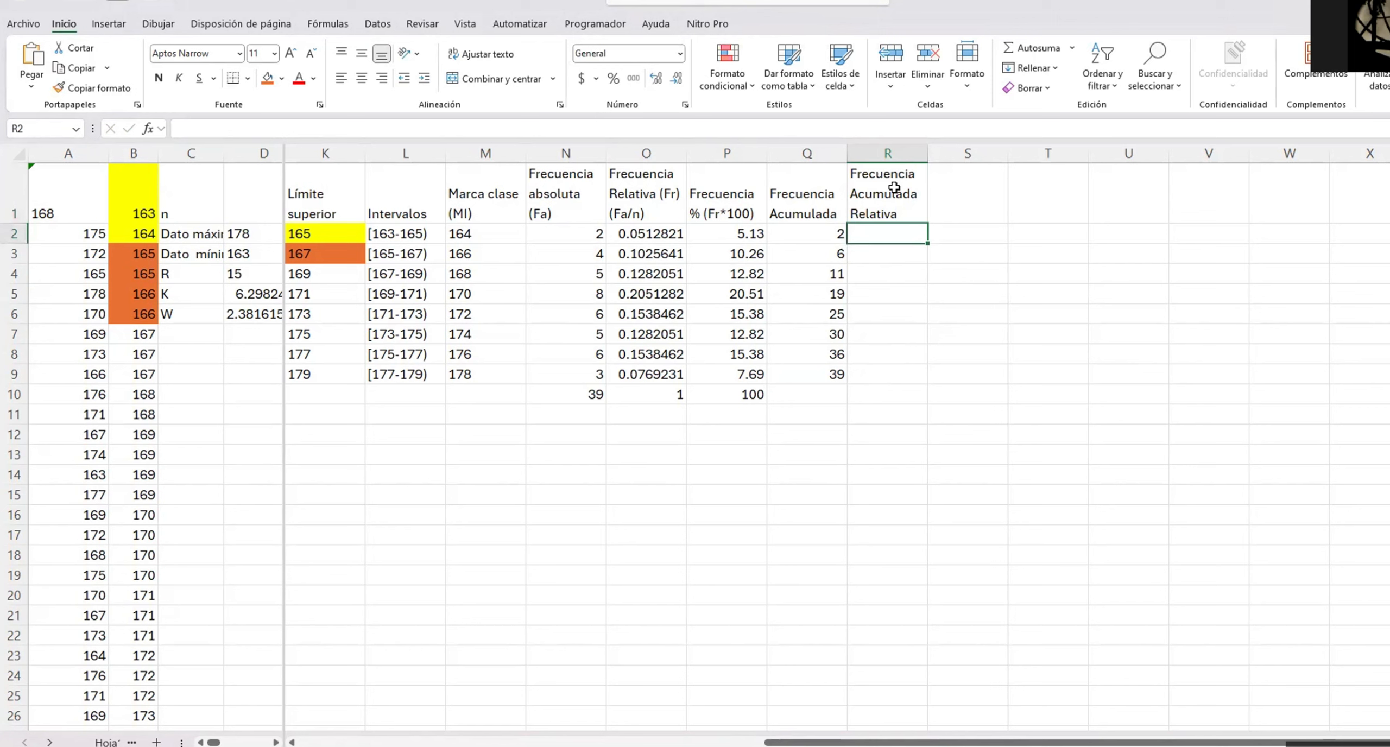
Append "(Fac) / n" to the relative cumulative frequency heading in R1
left_click(908, 211)
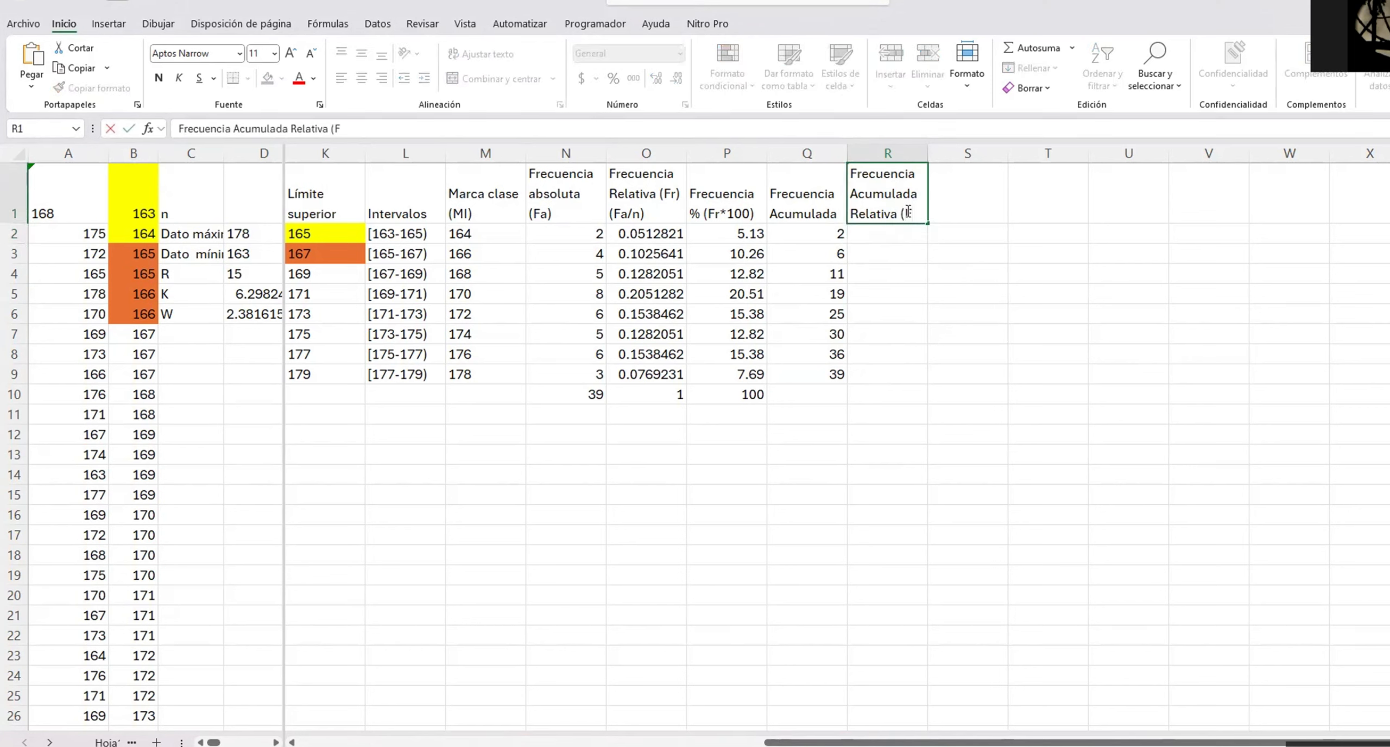
type("(FaC")
key("BackSpace")
type("c) / n")
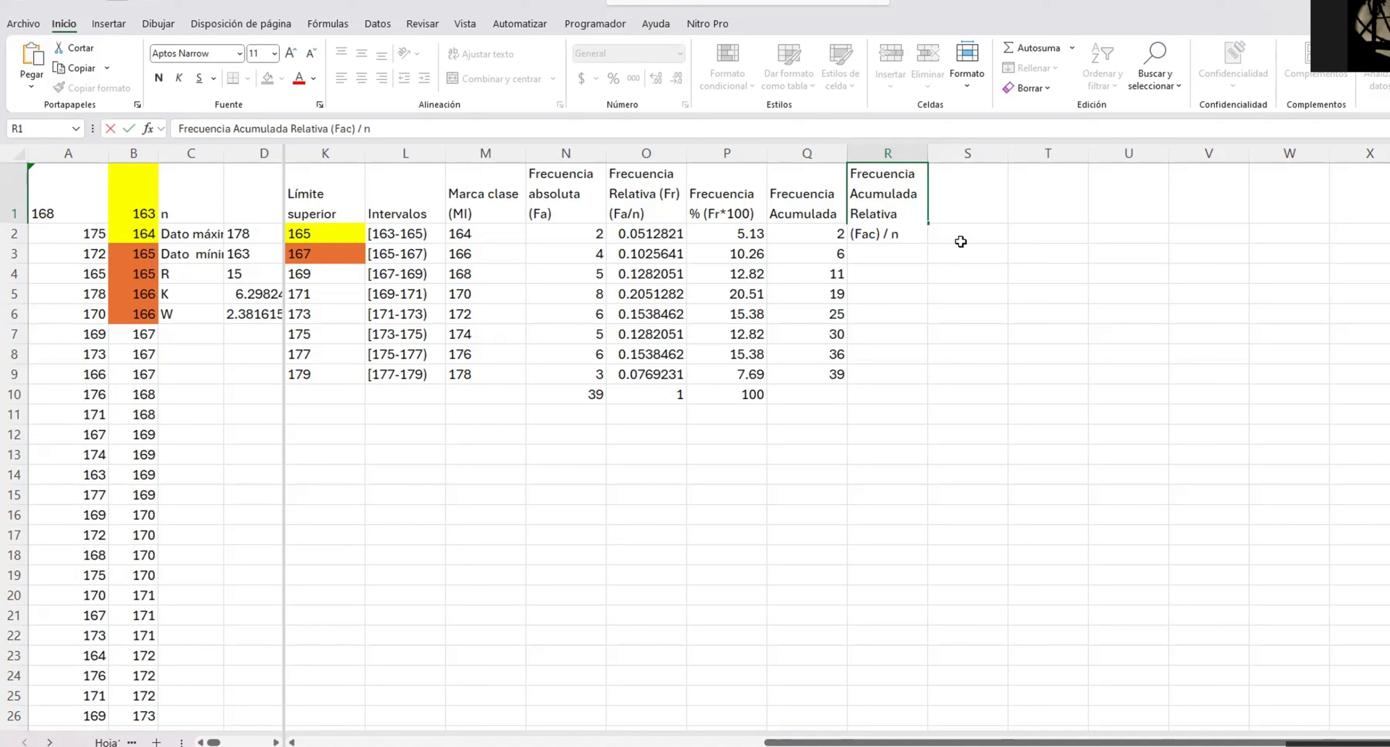
key("Return")
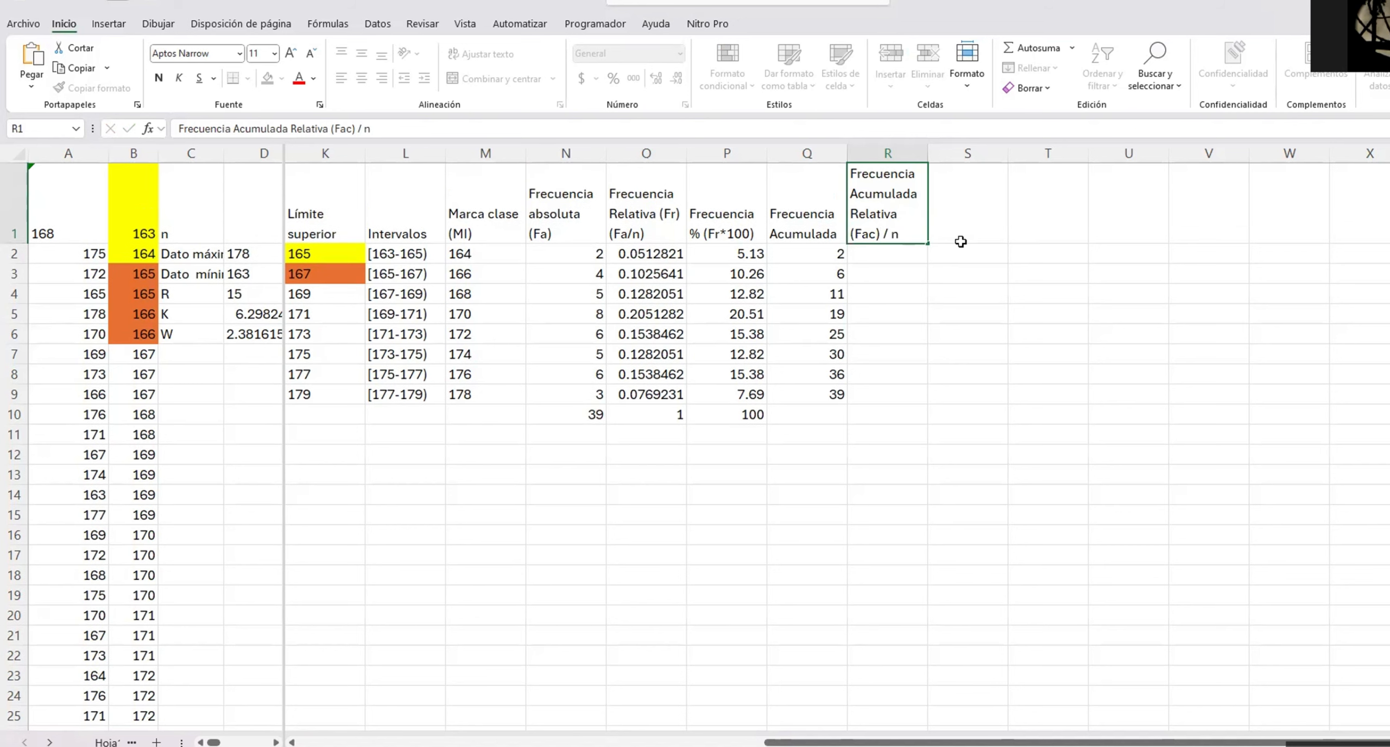
Append (Fac) to the cumulative frequency heading in Q1, leaving R2 selected
double_click(823, 233)
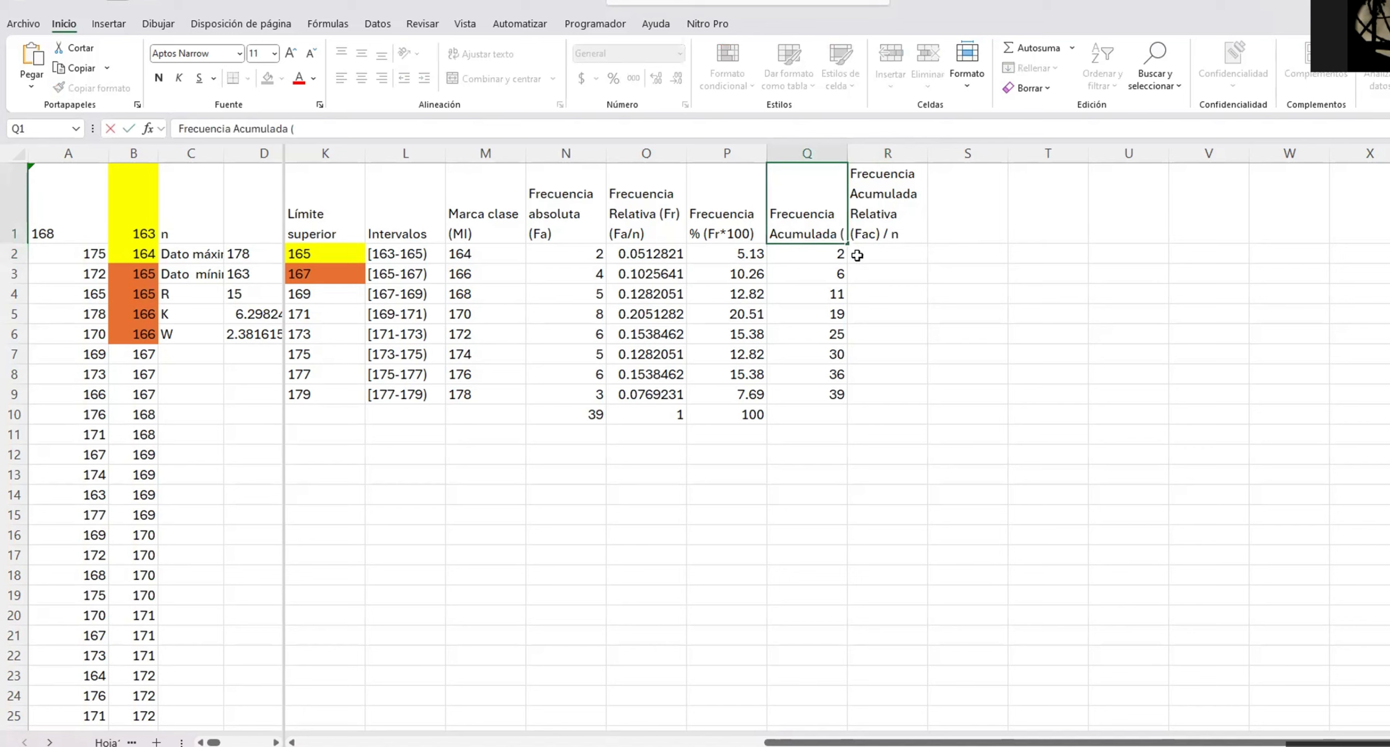
type("(Fac")
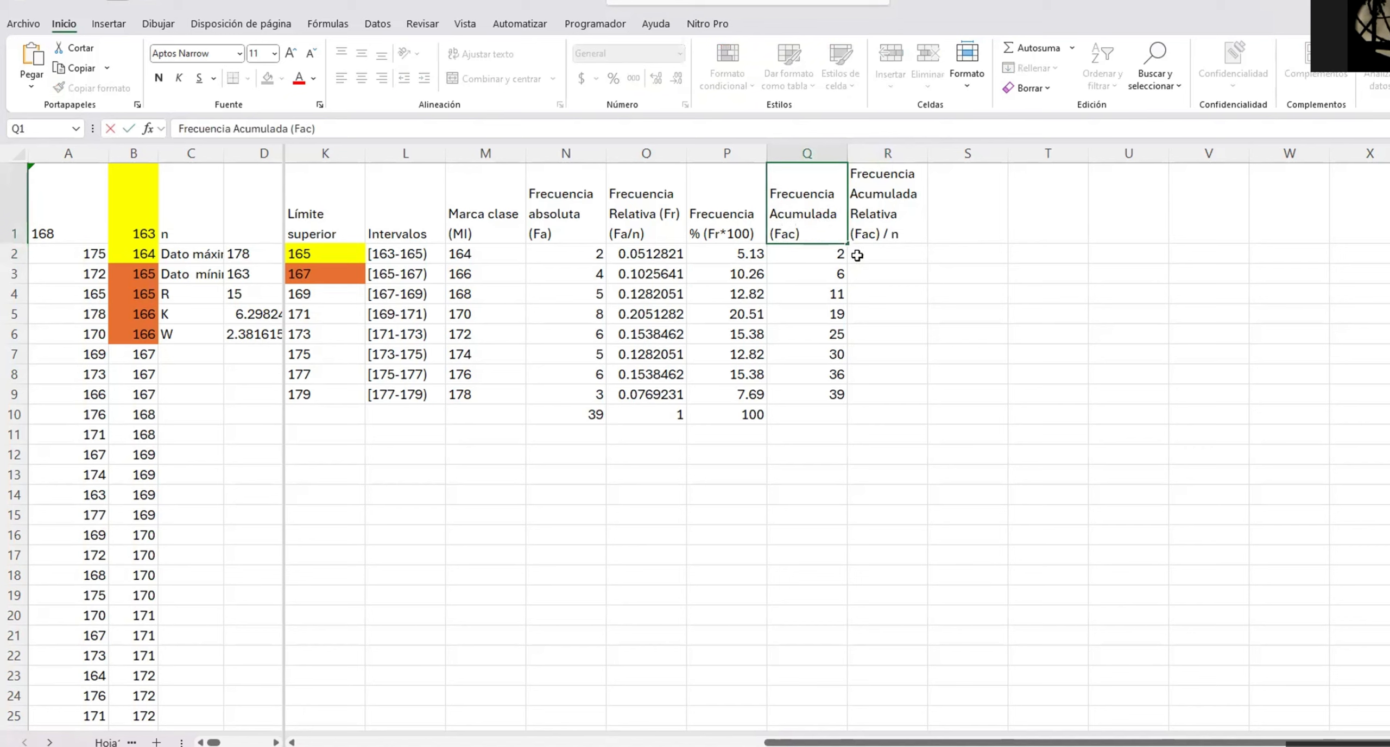
left_click(871, 257)
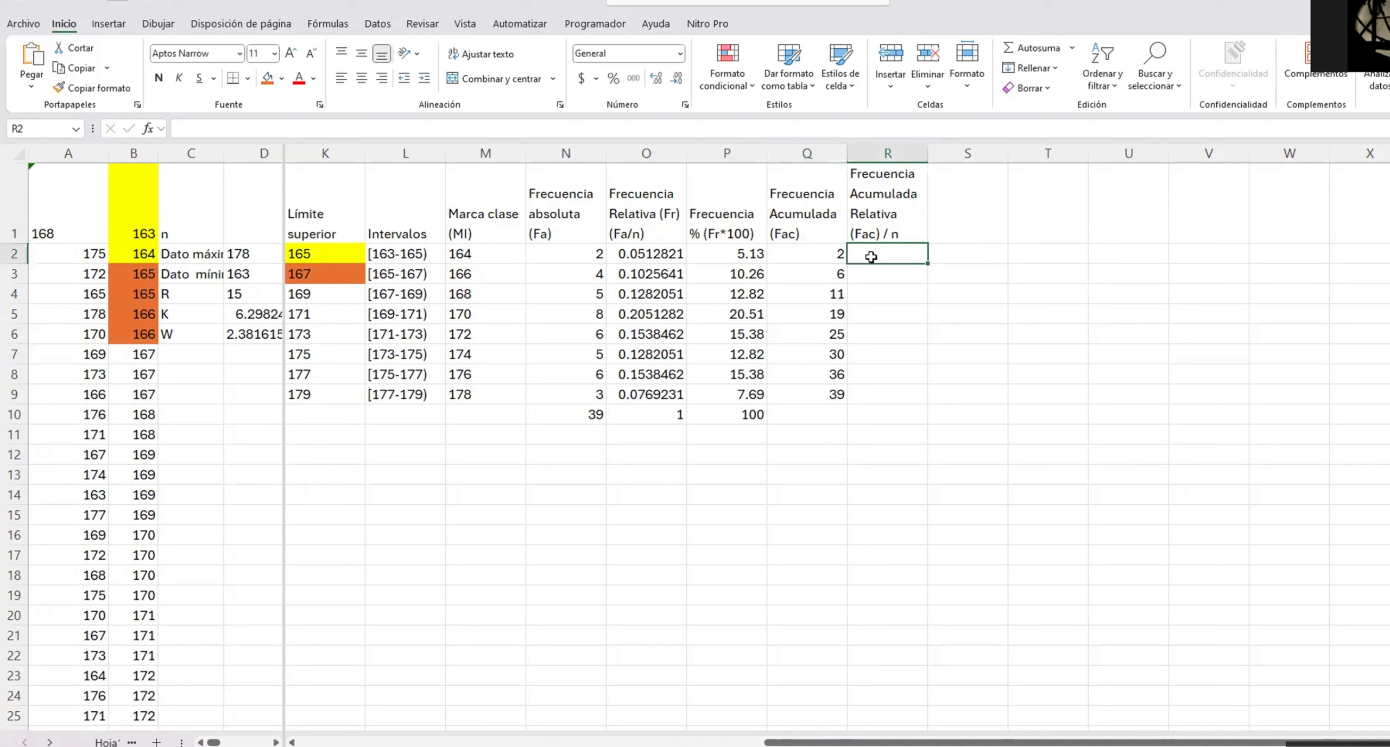
Calculate the relative cumulative frequency in R2 with =Q2/D1 and fill the formula down to R9
type("=")
key("Left")
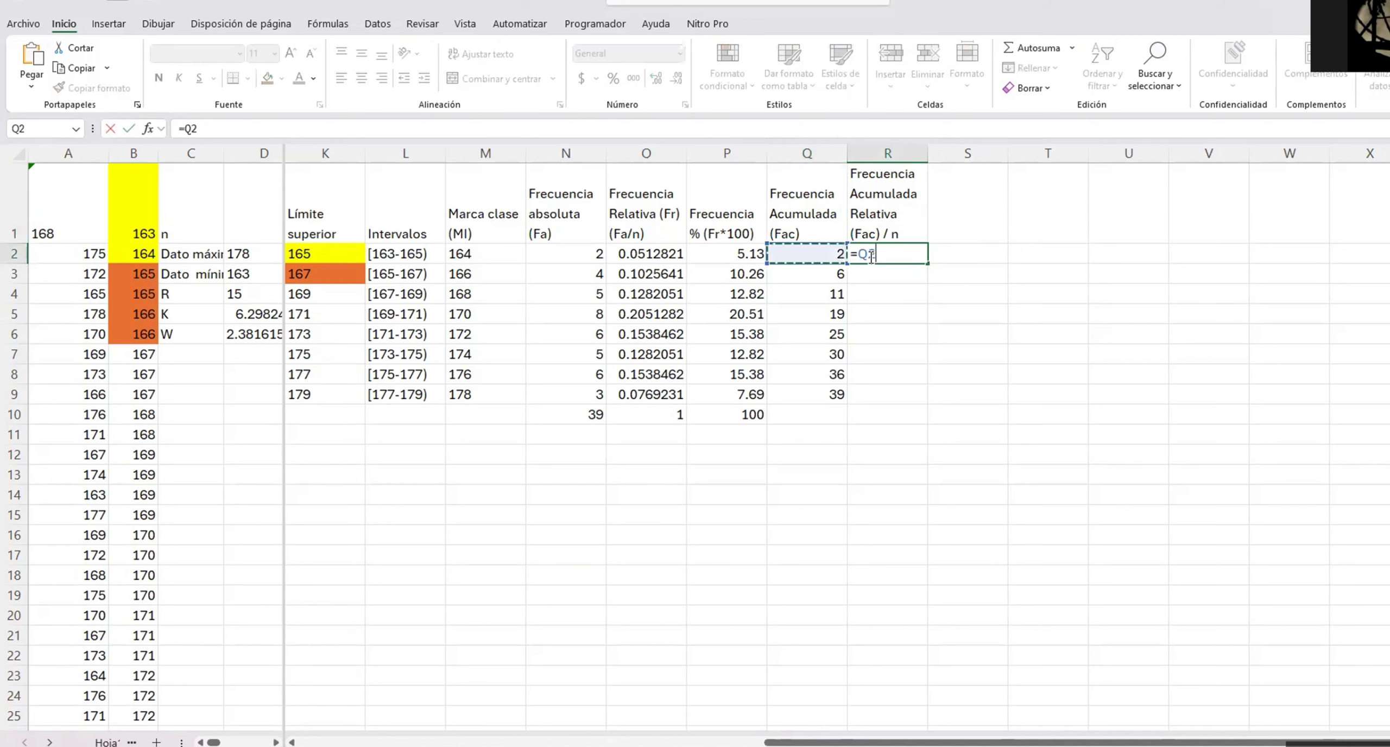
type("/")
left_click(251, 211)
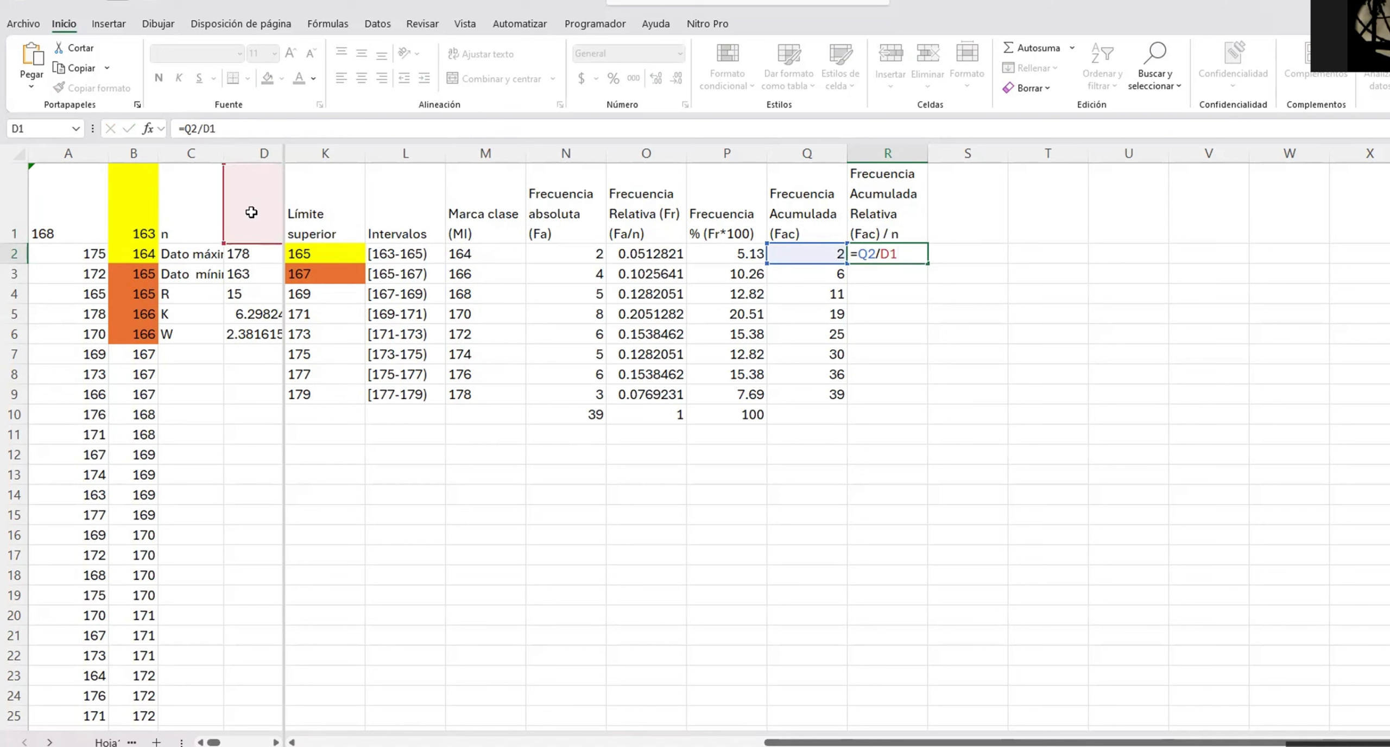
key("Return")
left_click(881, 251)
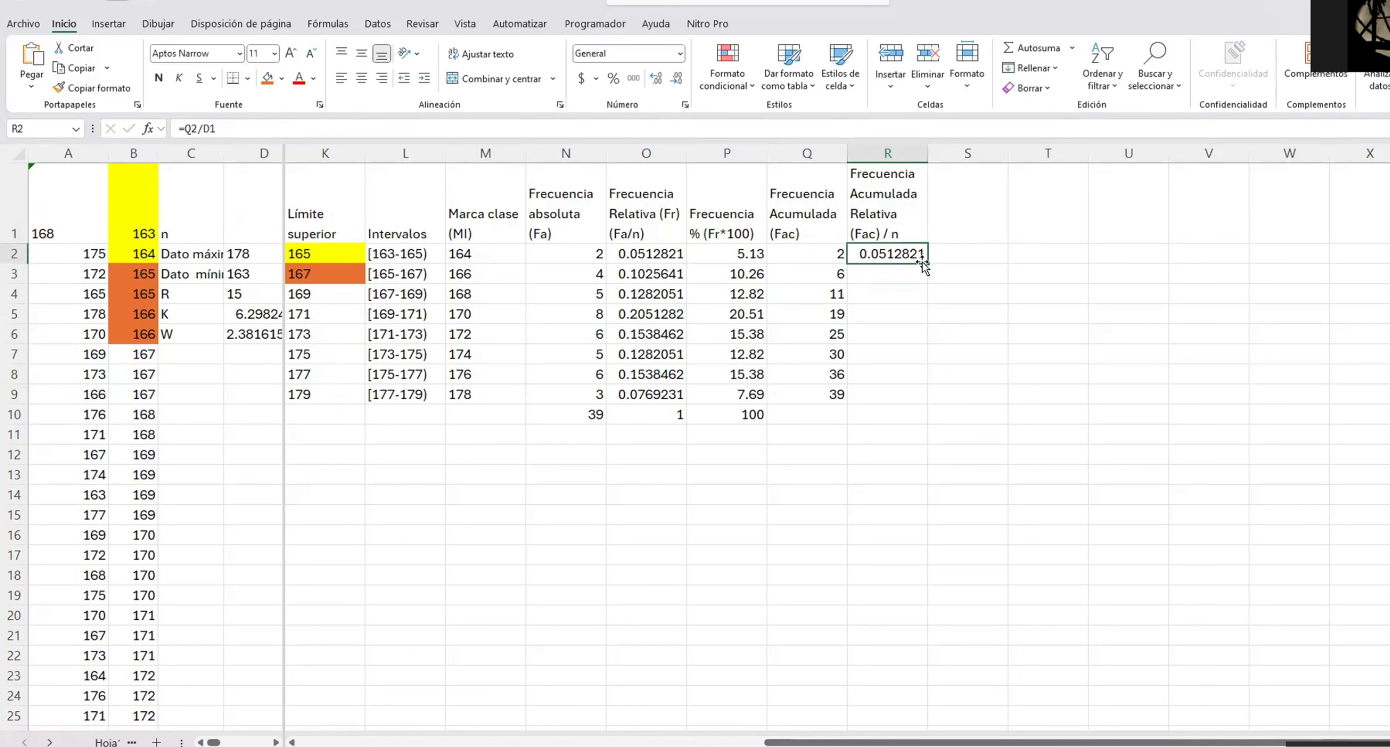
left_click_drag(928, 265, 928, 403)
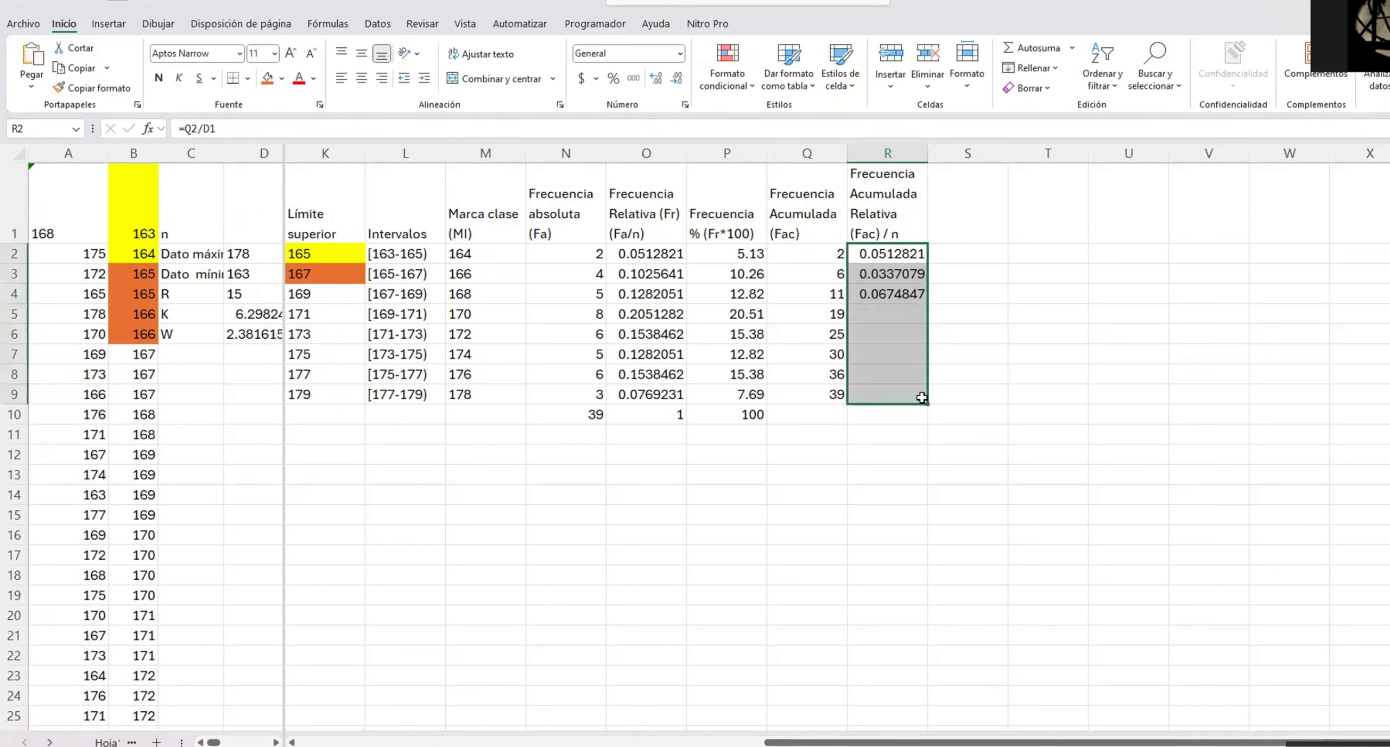
Change the R2 formula to =Q2/$D$1 with an absolute reference, refill it down to R9 and check the last cell
double_click(886, 254)
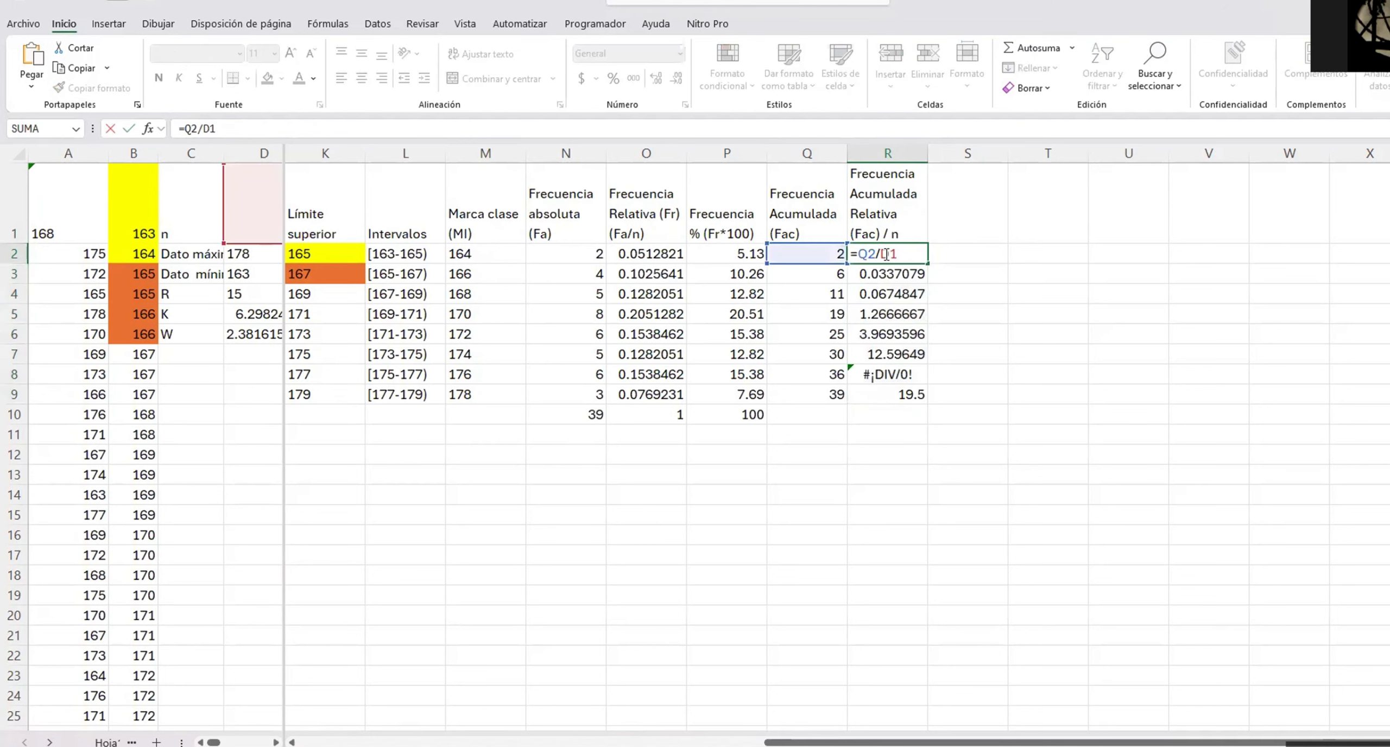
type("$D$")
key("Return")
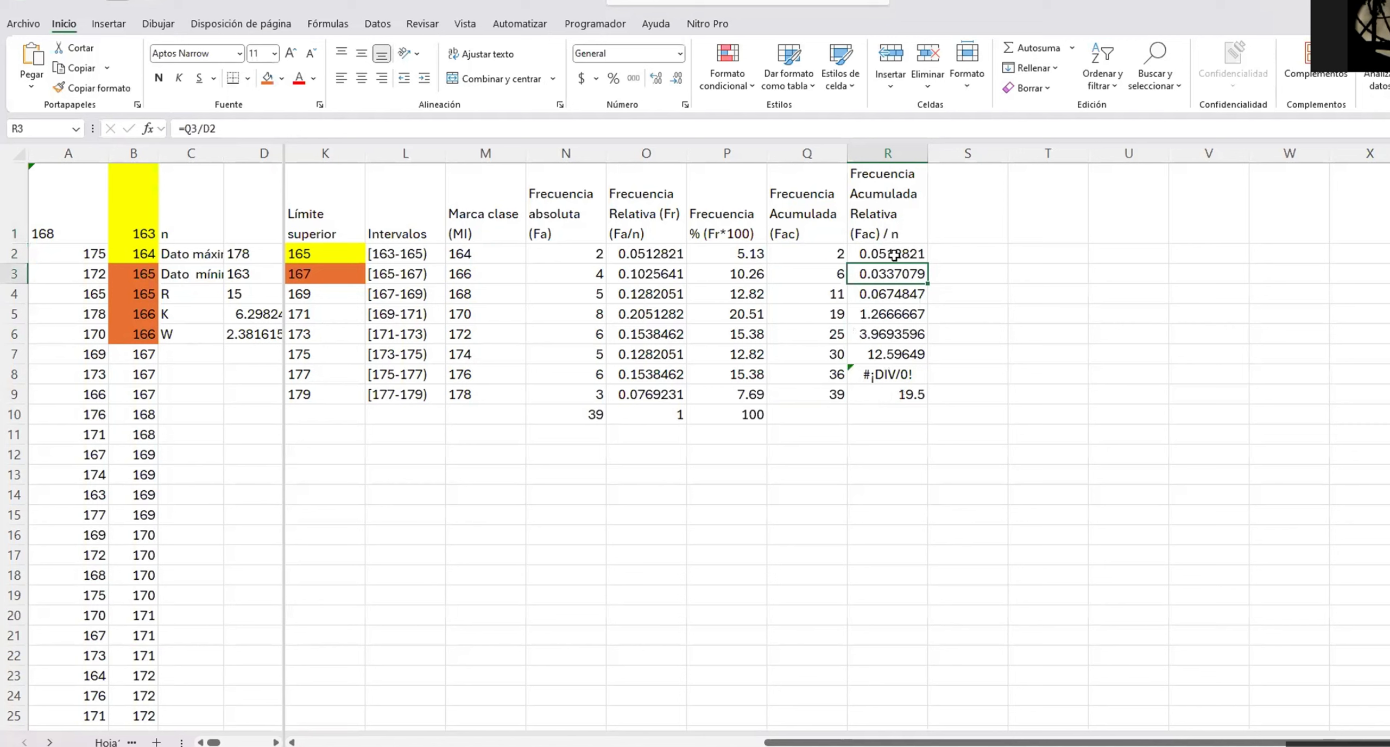
left_click(893, 254)
left_click_drag(927, 263, 916, 403)
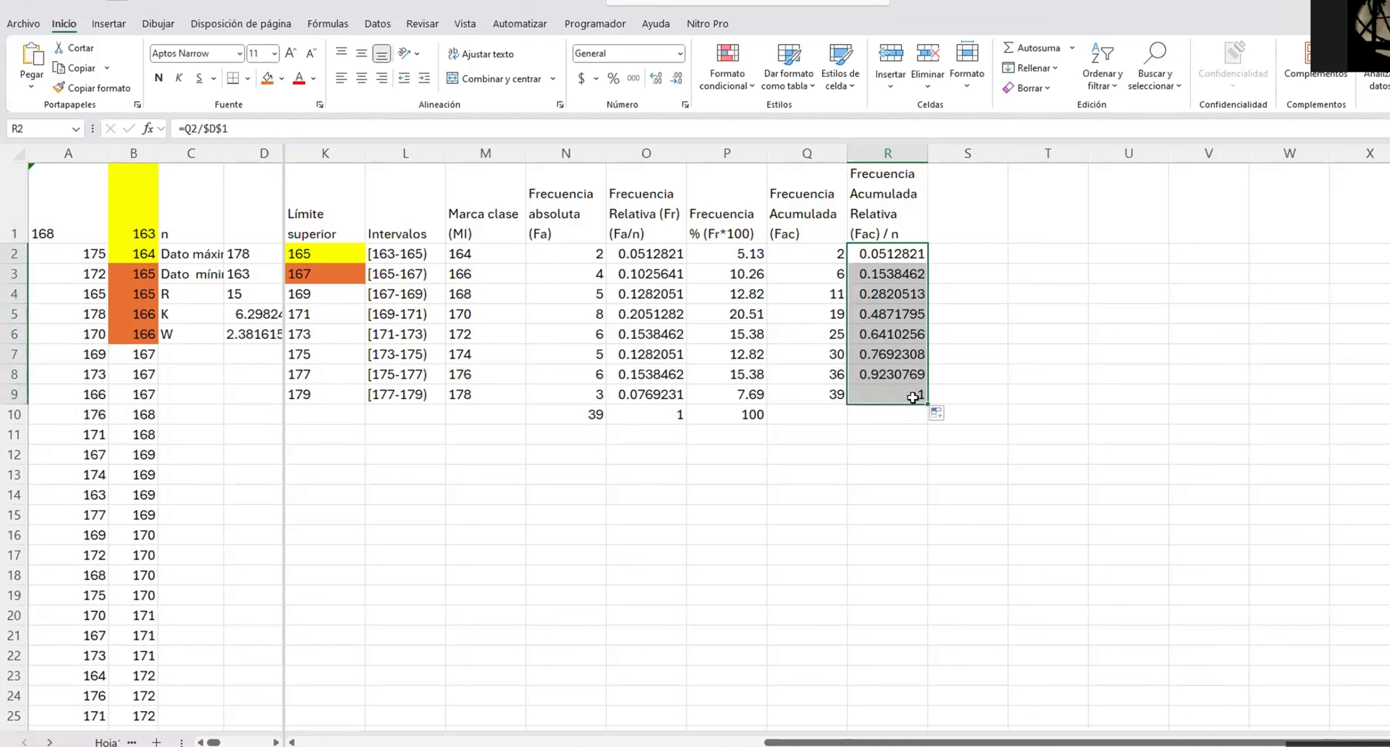
left_click(912, 395)
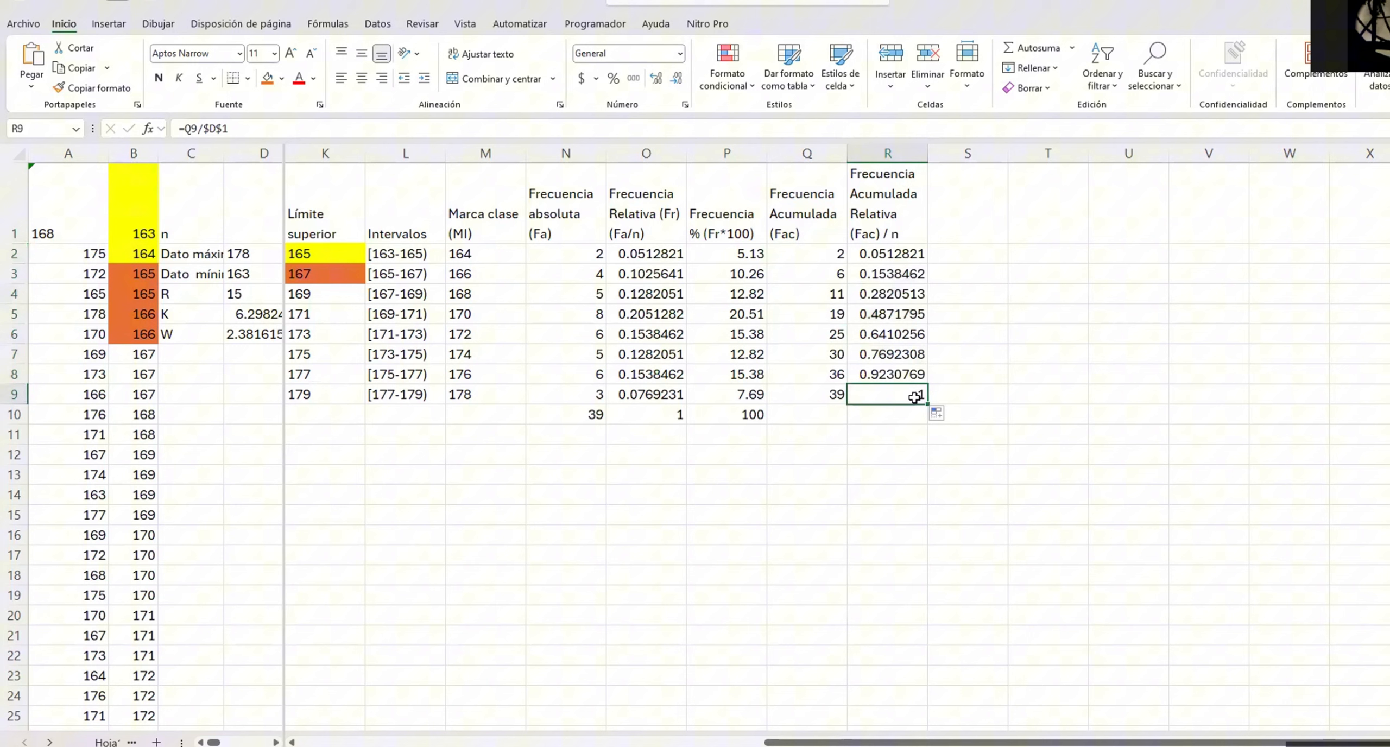
Enter the heading "Frecuencia acumulada %" in S1
left_click(987, 220)
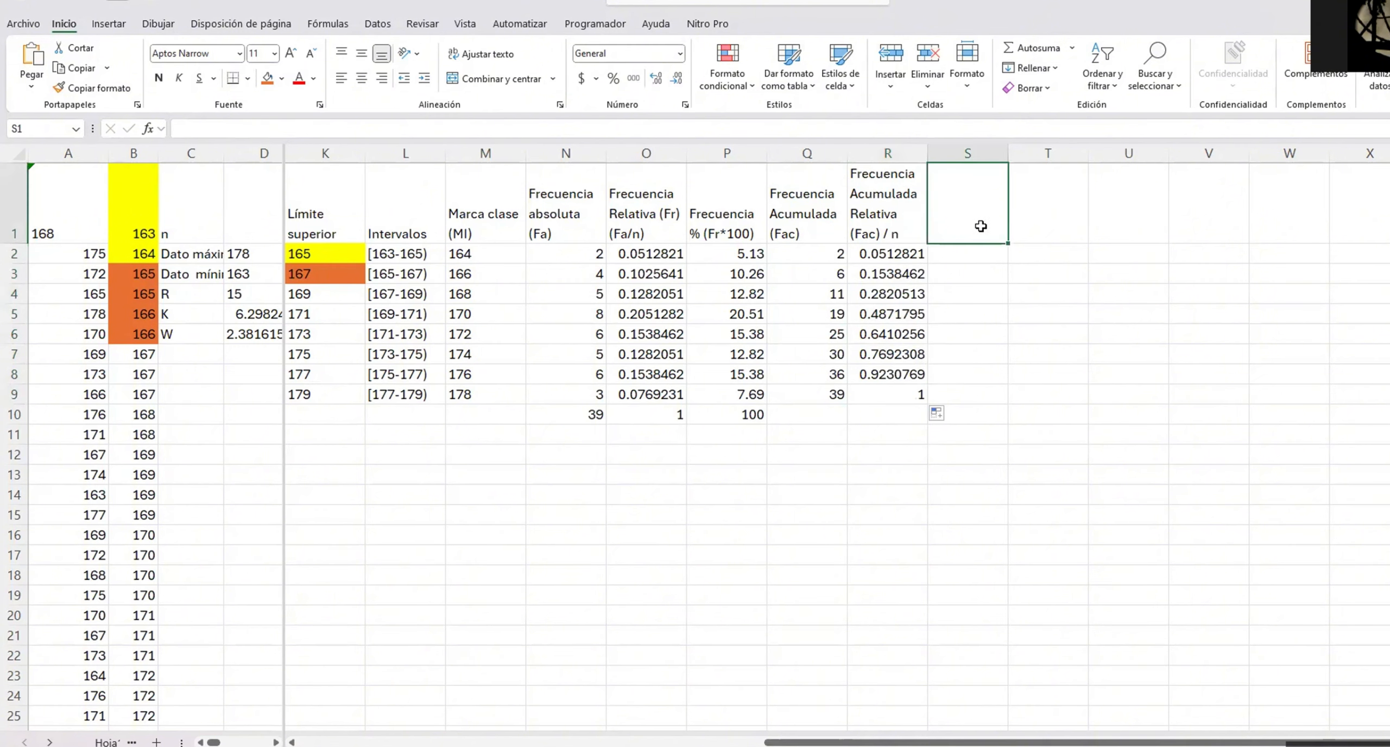
type("F")
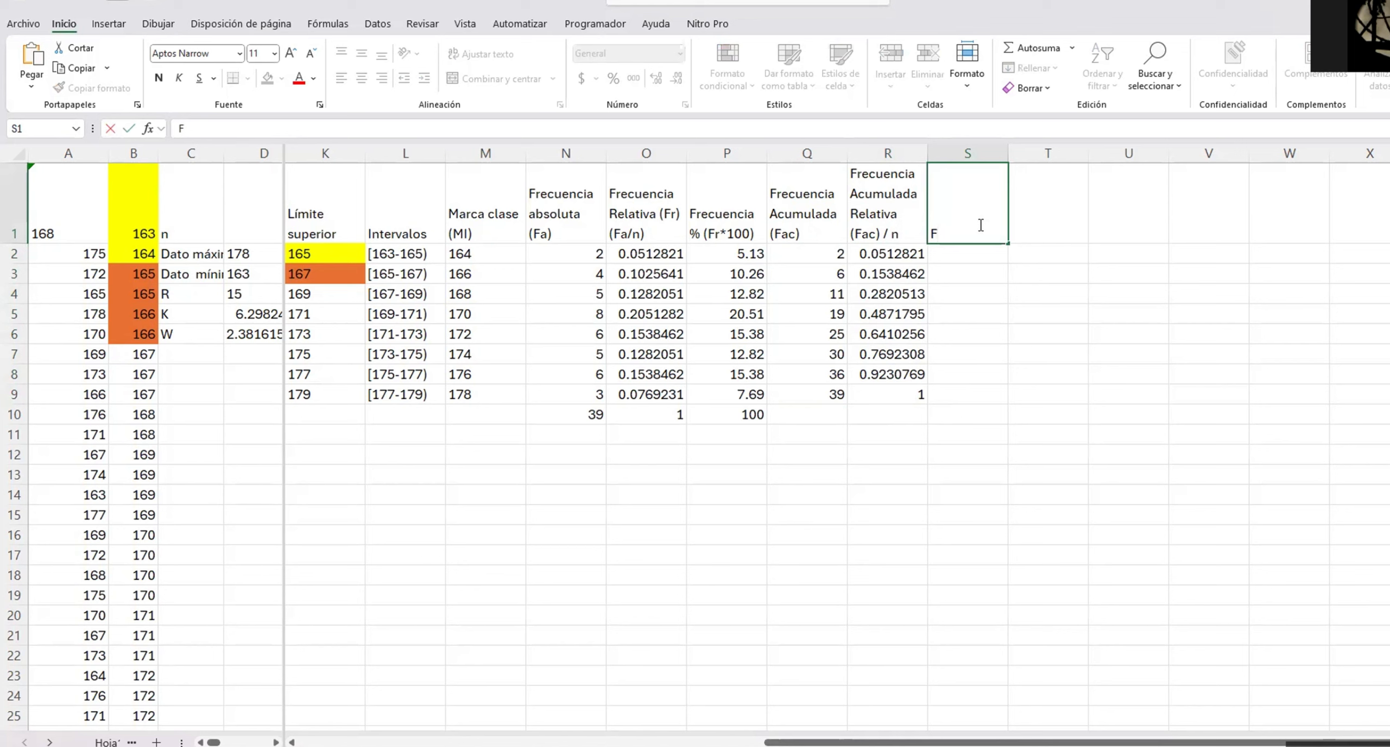
type("recuencia a")
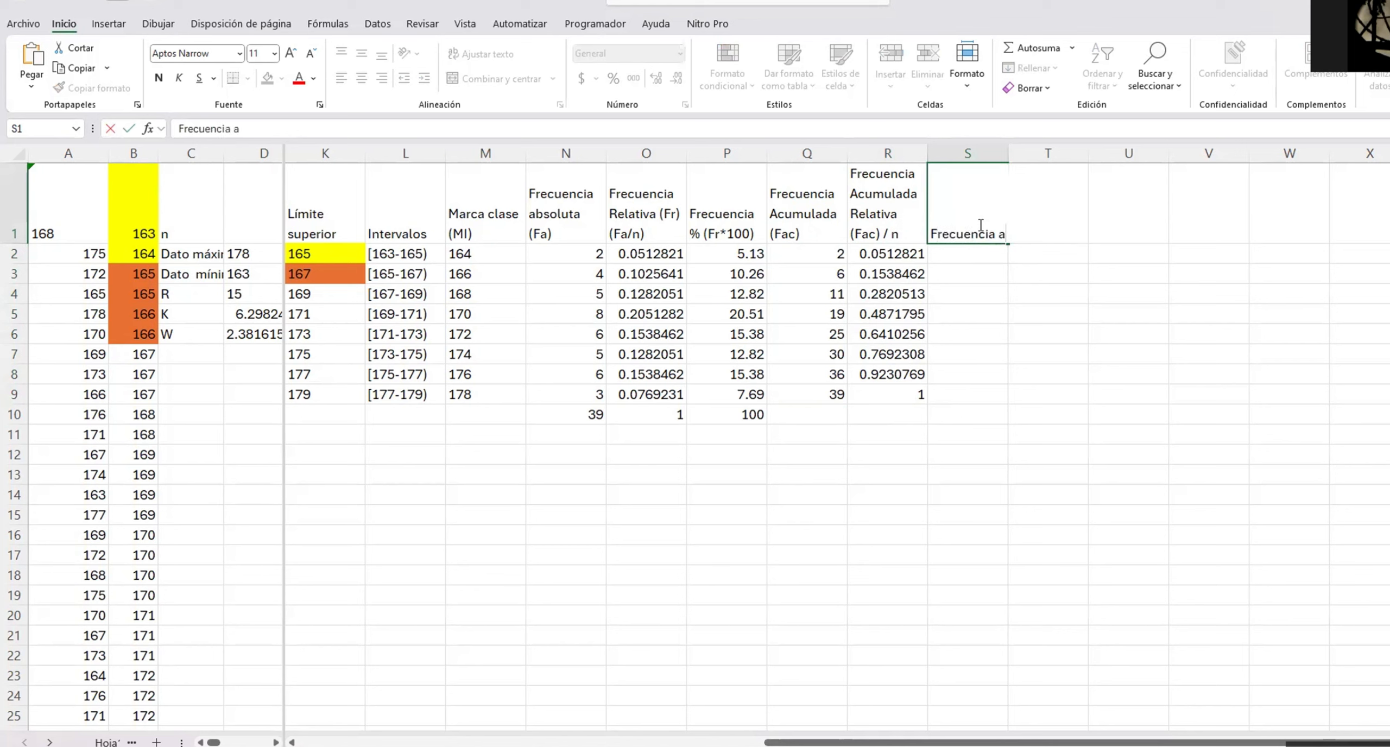
type("cumulada %")
key("Return")
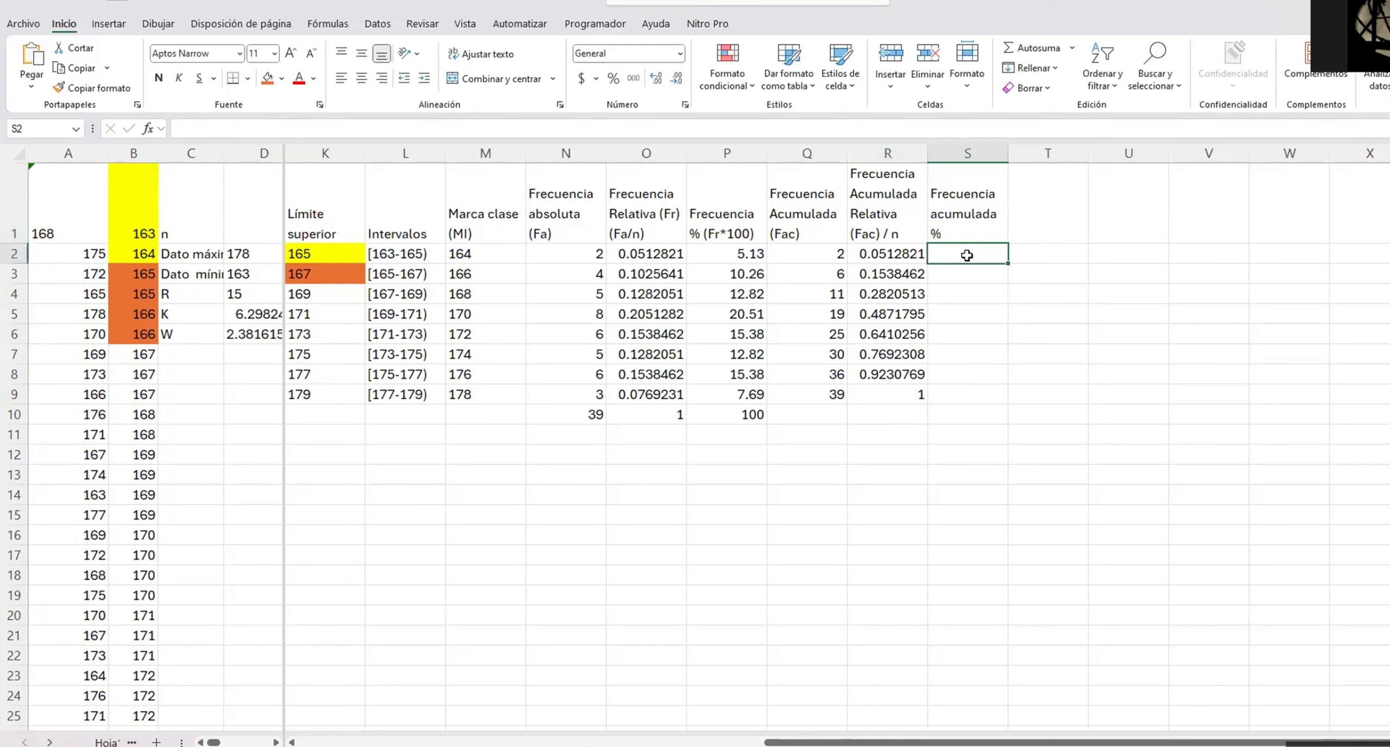
Calculate the cumulative percentage in S2 with =R2*100 and fill the formula down to S9
type("=")
key("Left")
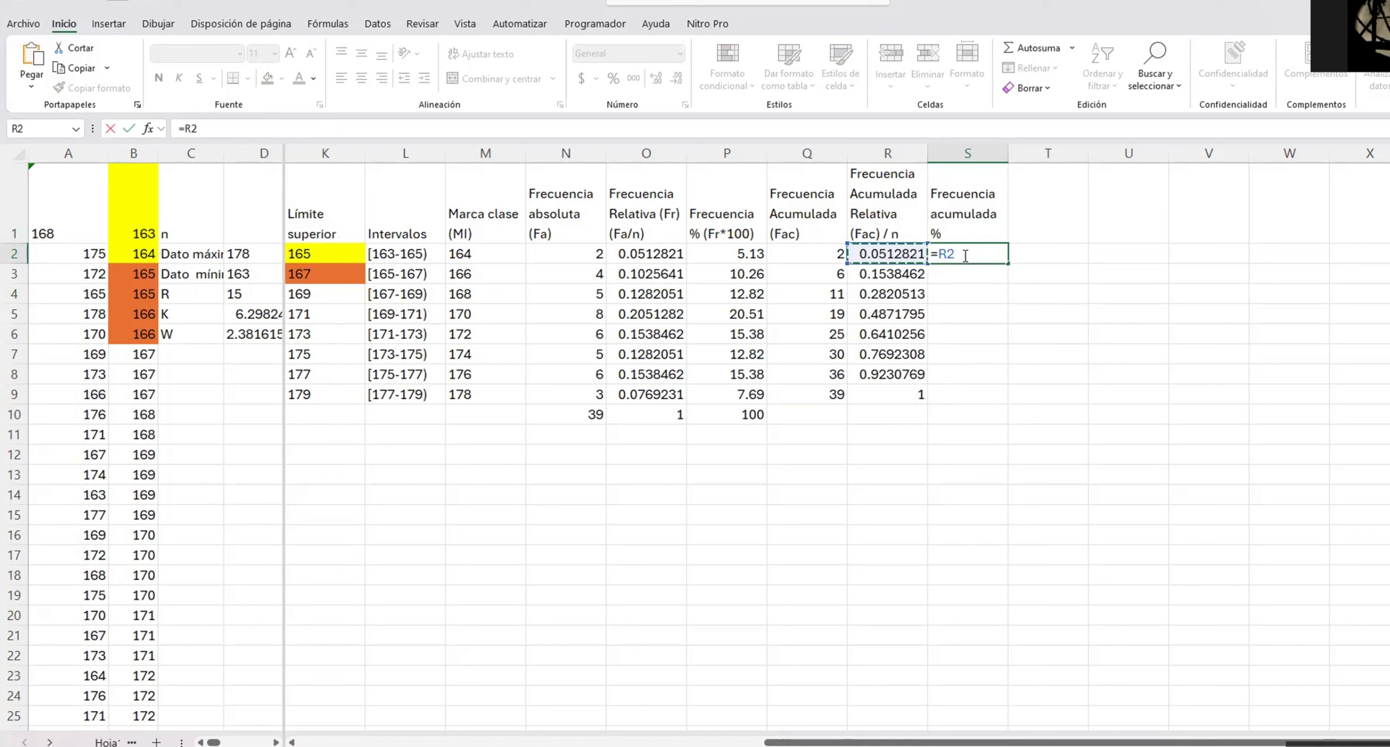
type("*")
key("Return")
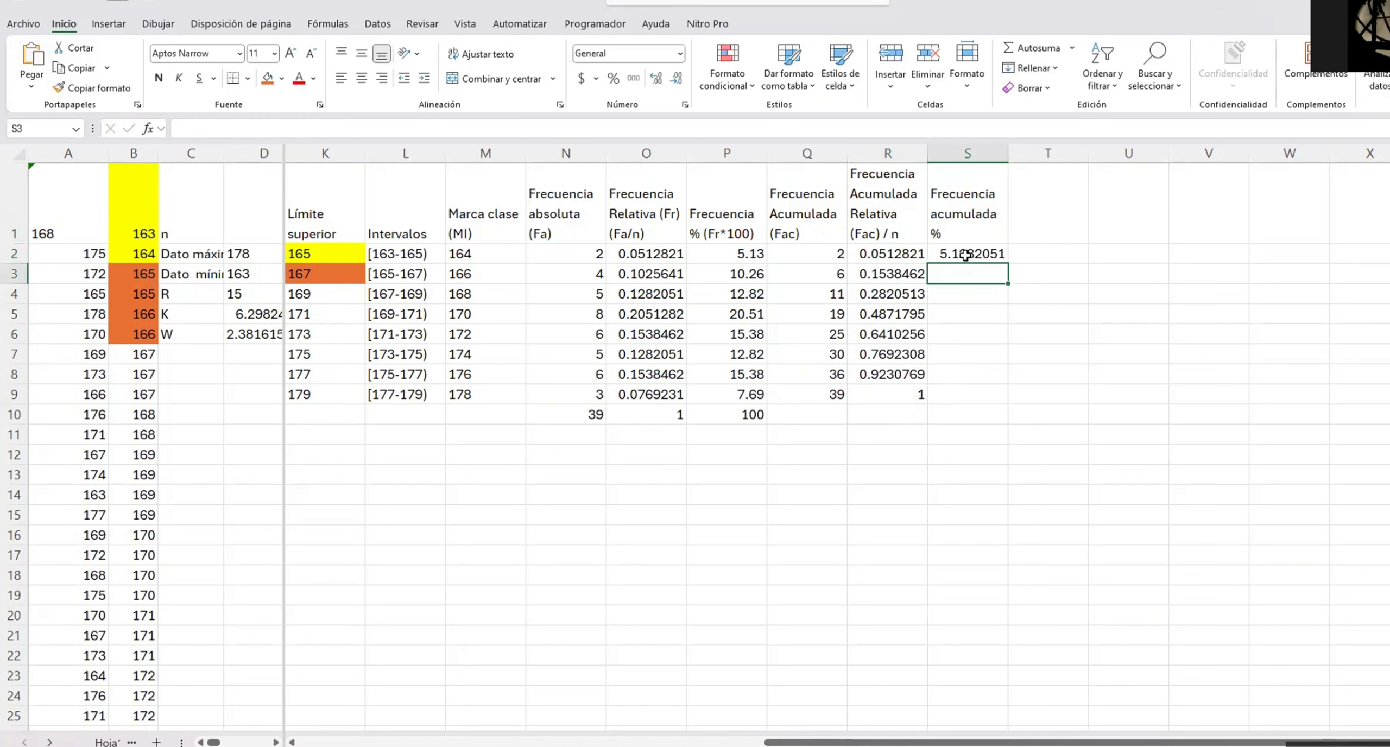
left_click(965, 255)
left_click_drag(1008, 272, 997, 400)
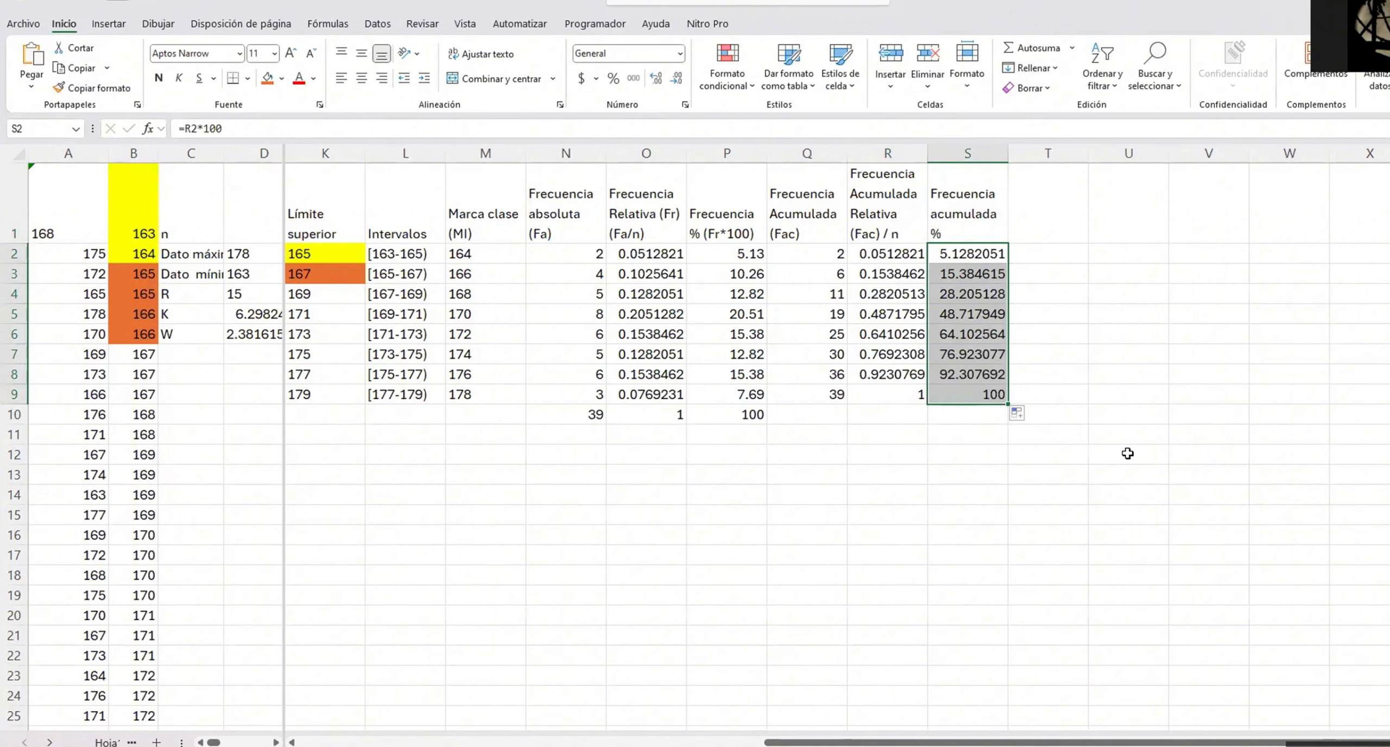
left_click(1129, 369)
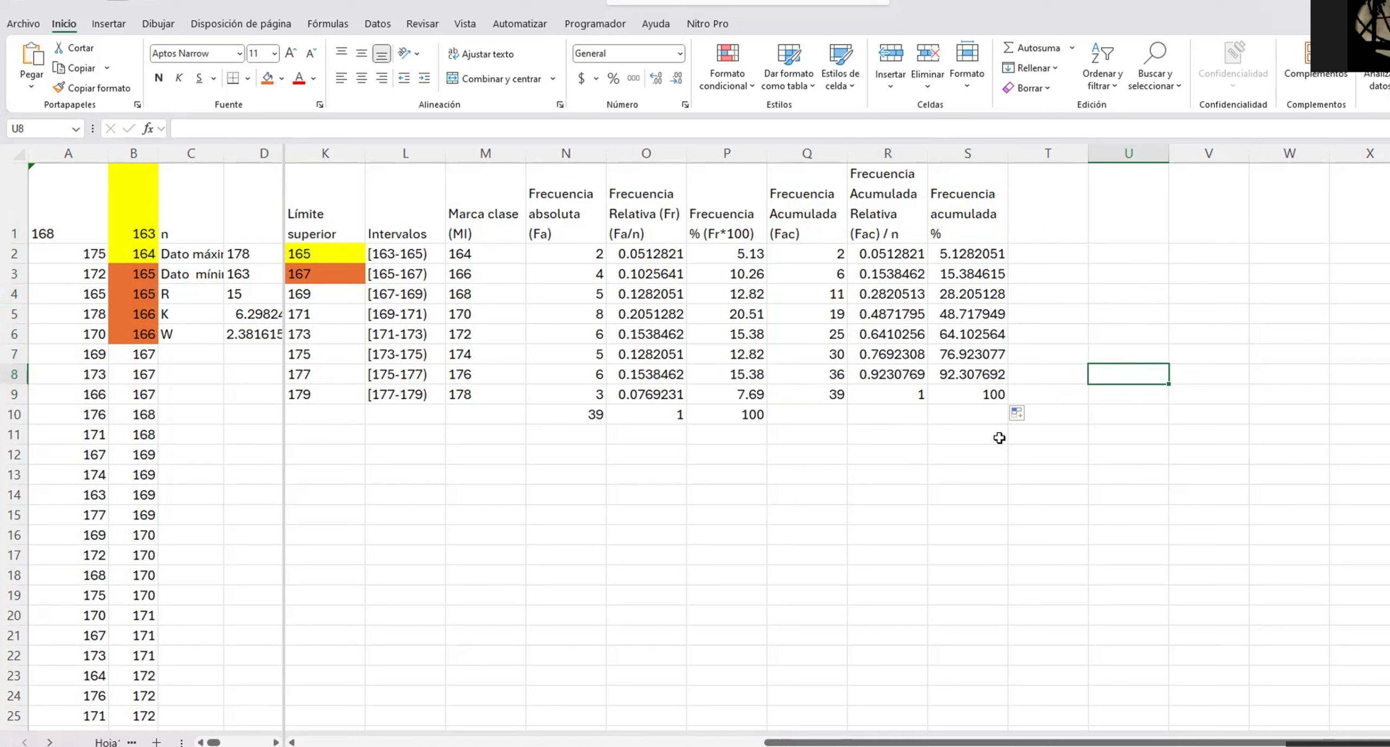
Replace the data value in A3 with 250 to test that the frequency table recalculates
left_click_drag(939, 741, 784, 744)
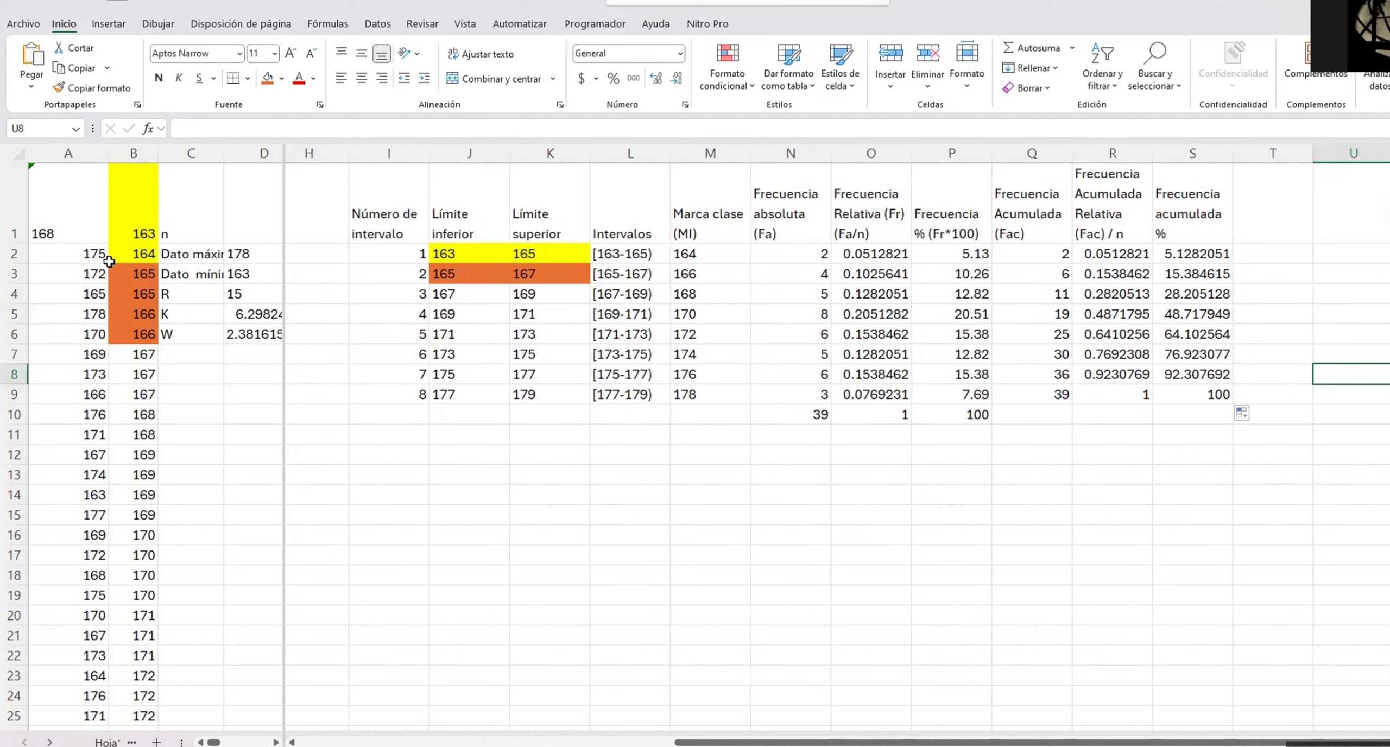
left_click(94, 277)
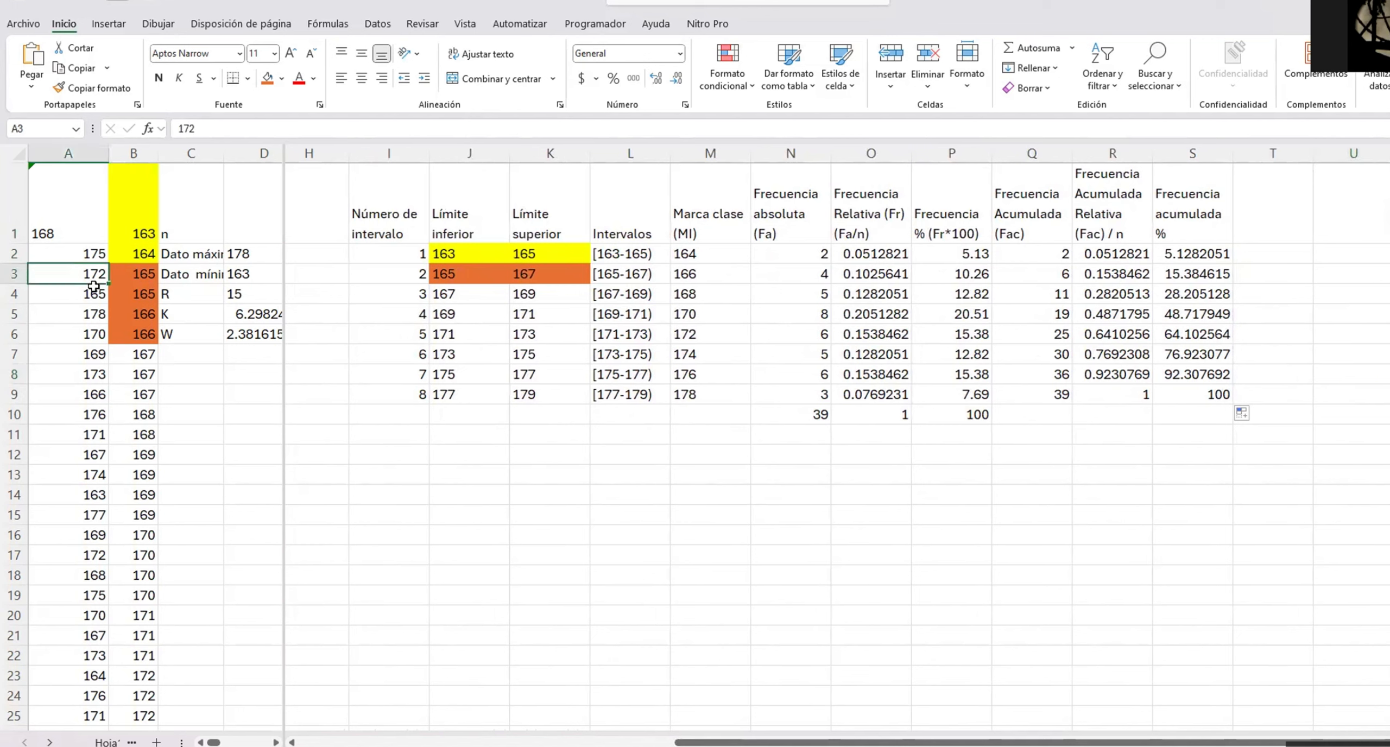
type("250")
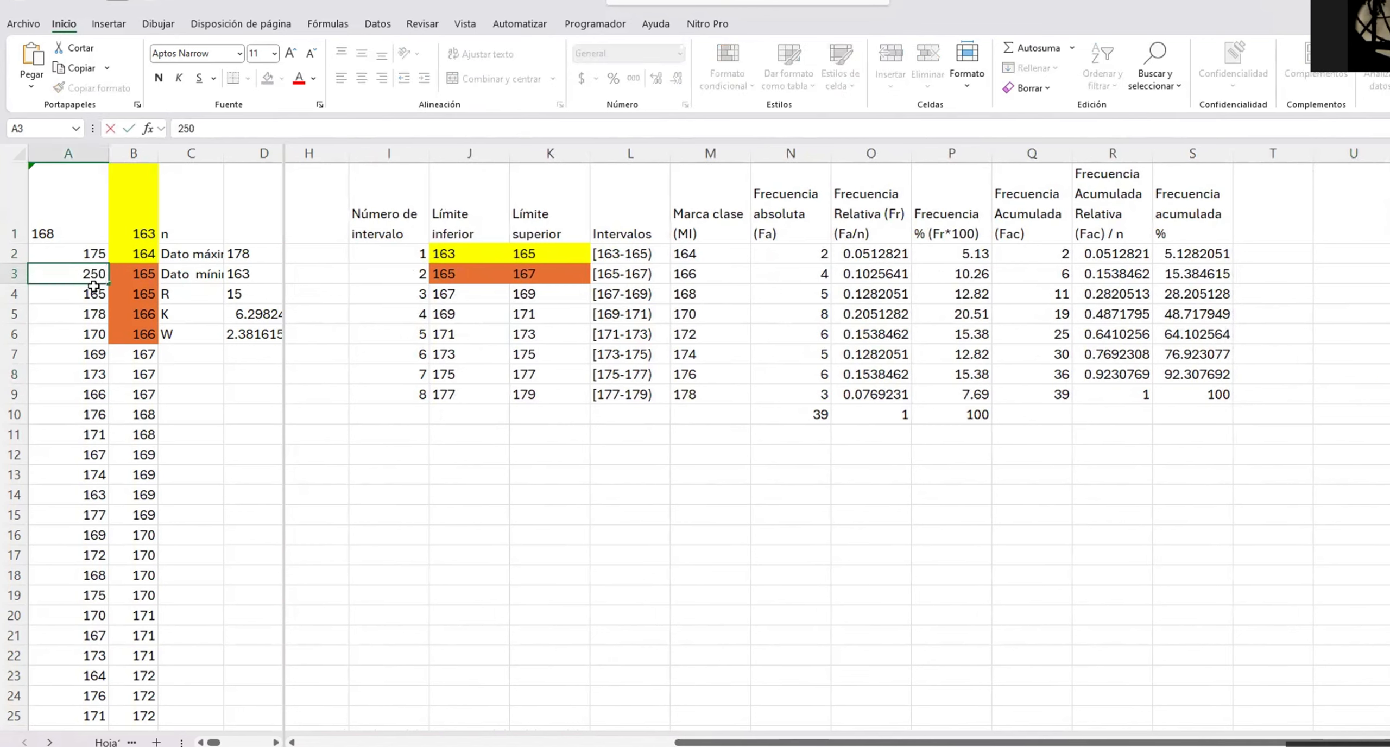
key("Return")
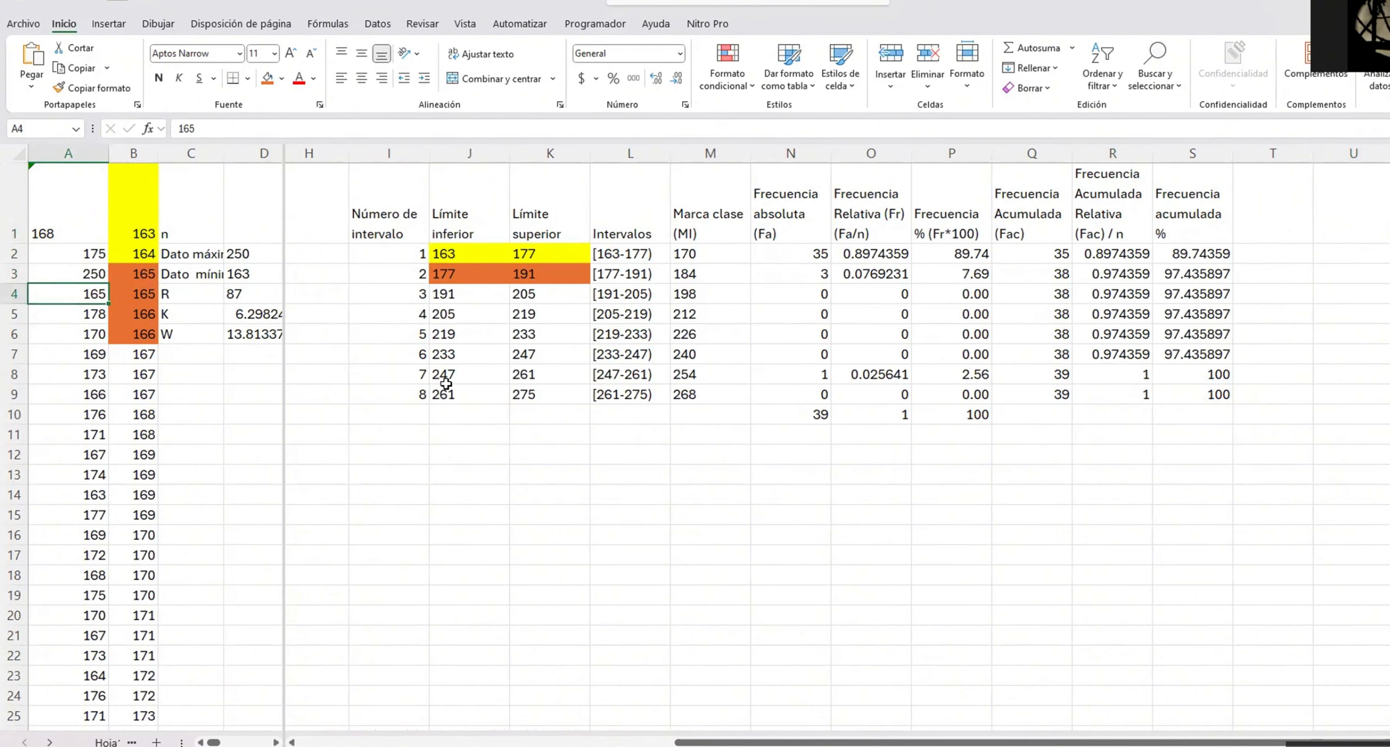
Review the table rows of intervals 8 and 7, and undo the test change in A3
left_click_drag(427, 396, 1248, 398)
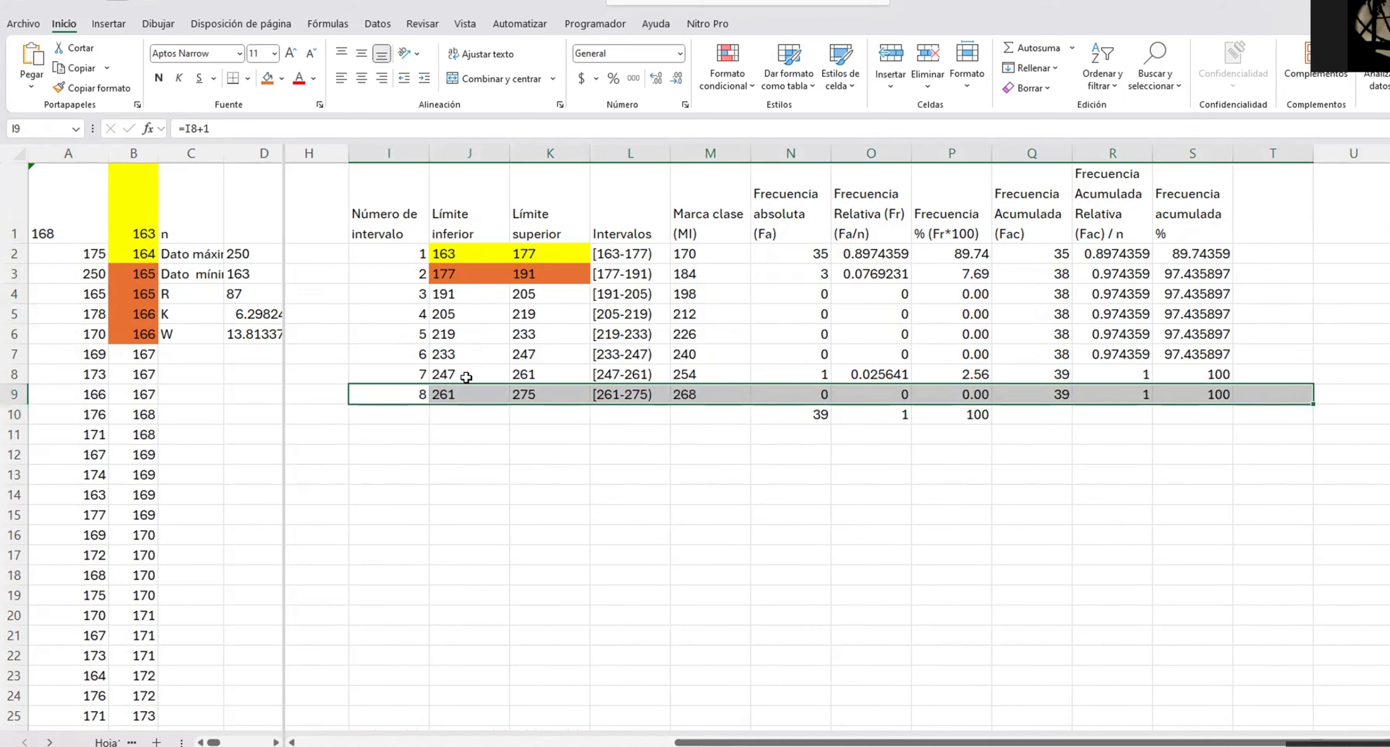
left_click_drag(1175, 374, 466, 376)
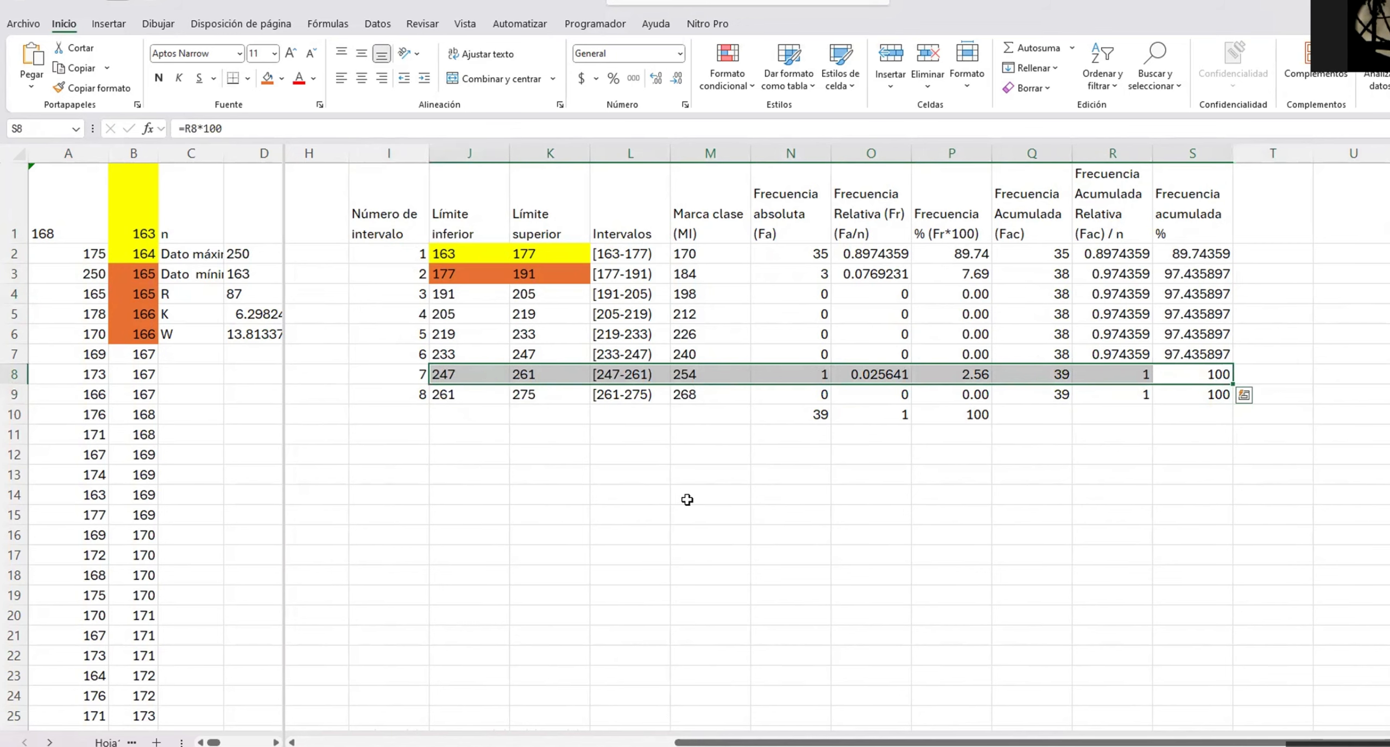
left_click(717, 531)
key("ctrl+z")
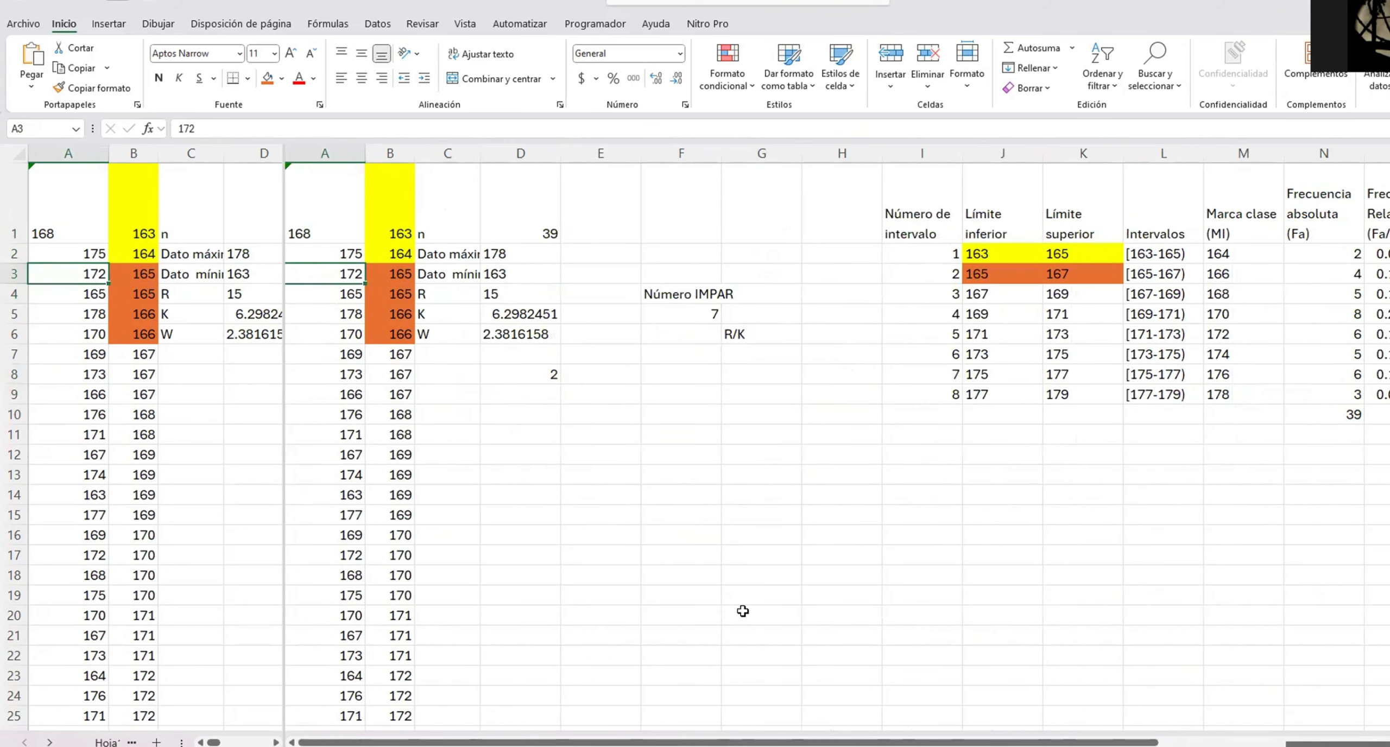
Copy the whole Hoja2 sheet into a new sheet, Hoja3, and clear the source data in column A there
left_click_drag(788, 743, 931, 743)
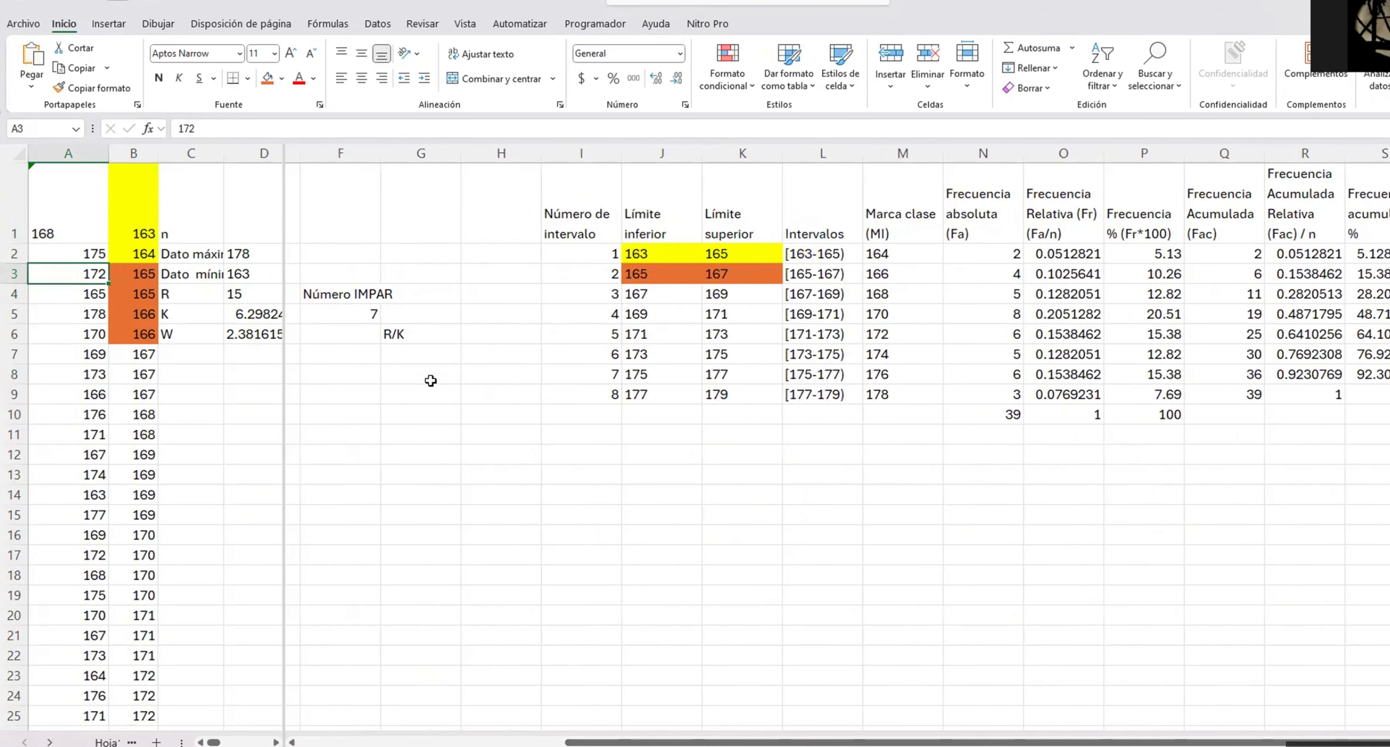
left_click_drag(75, 190, 725, 608)
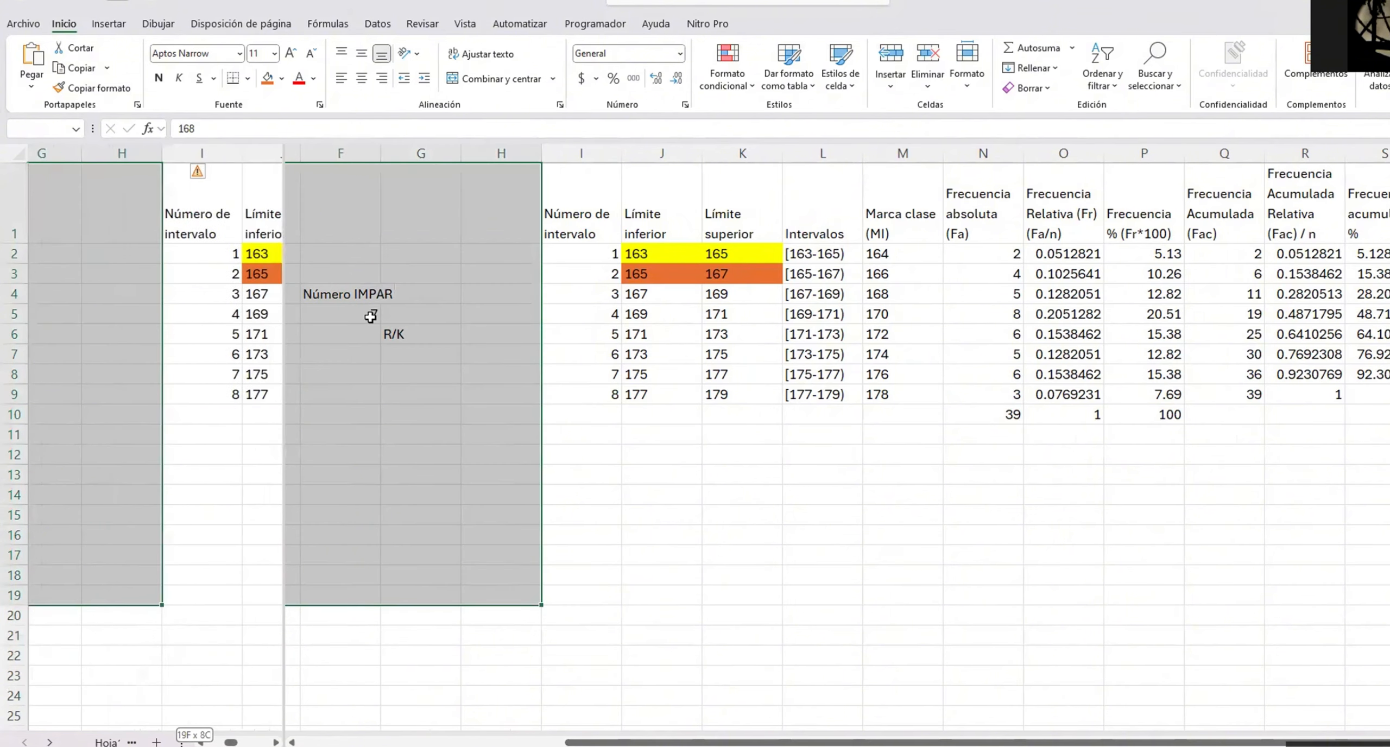
left_click(22, 156)
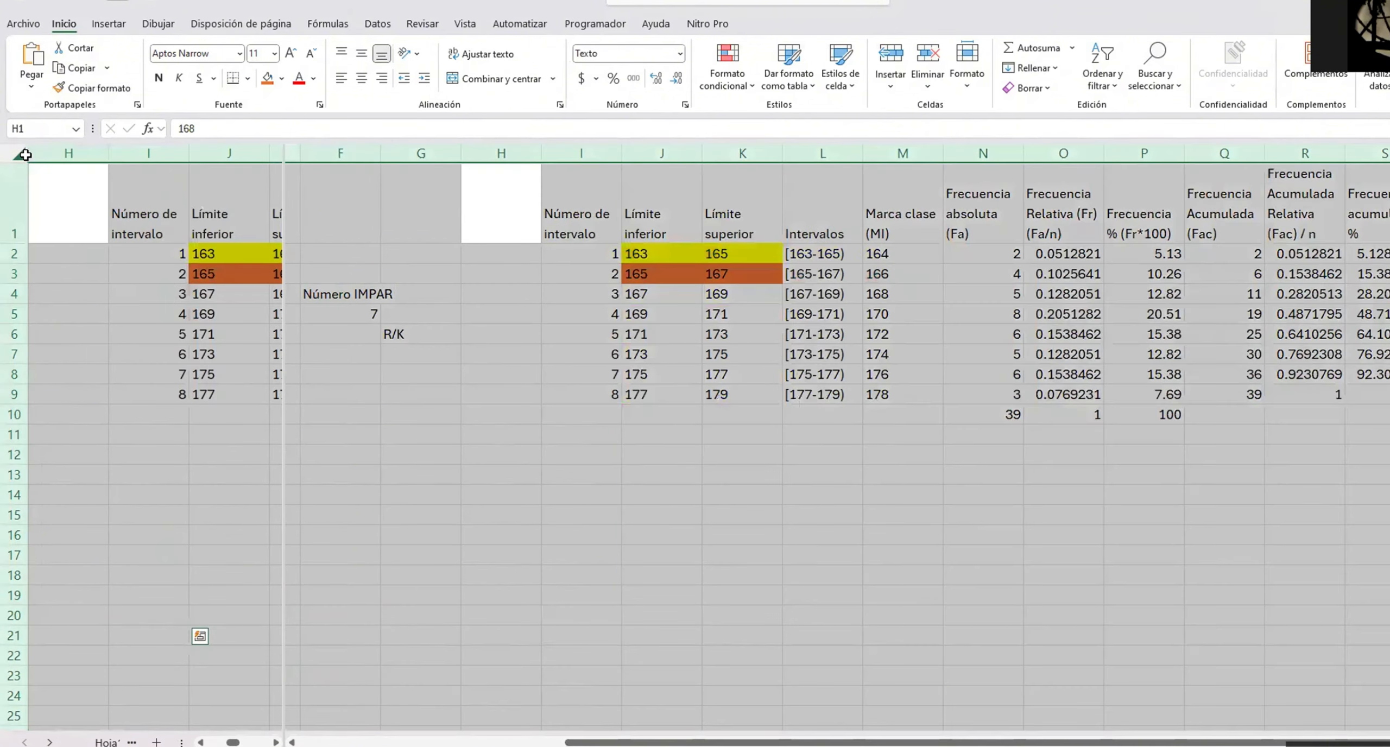
left_click(158, 742)
key("ctrl+v")
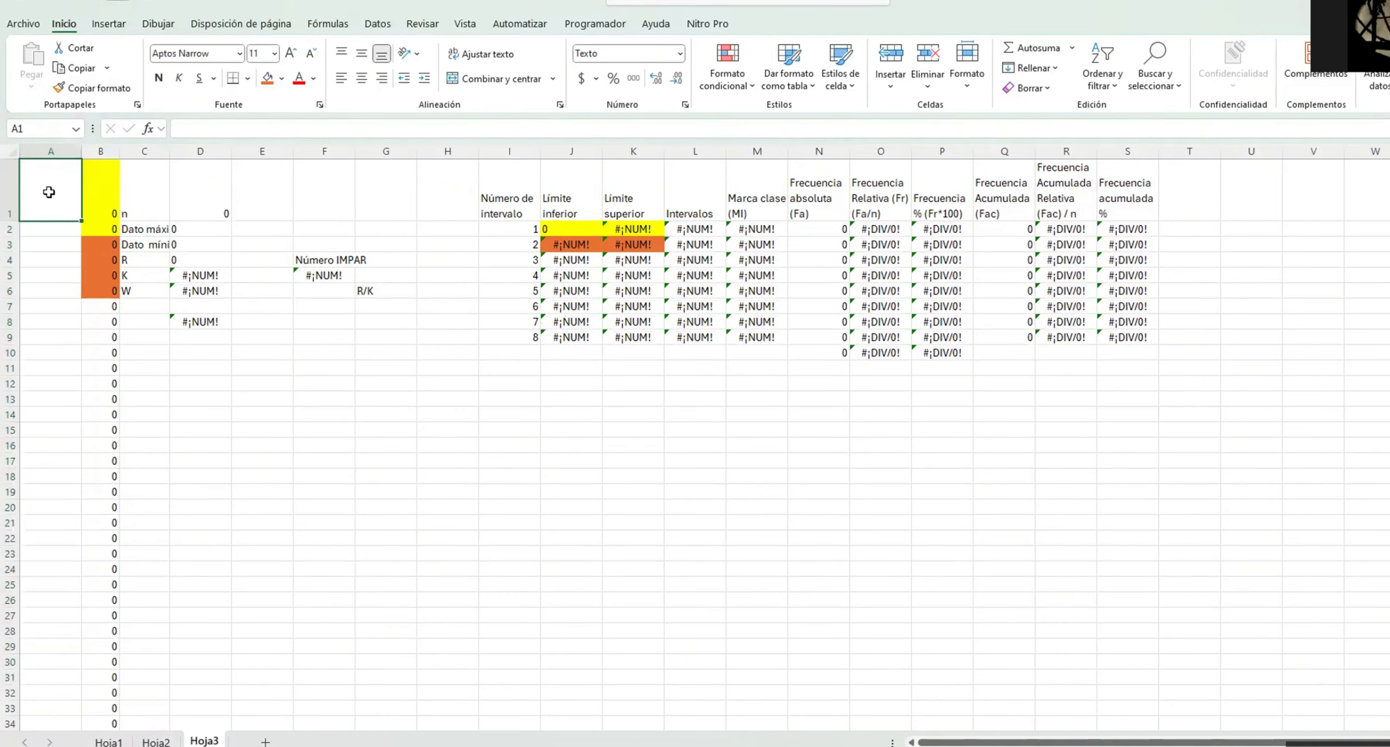
Enter the new data values 1, 2, 3, 4, 1, 23, 4 and 5 in A1:A8 of Hoja3
type("1")
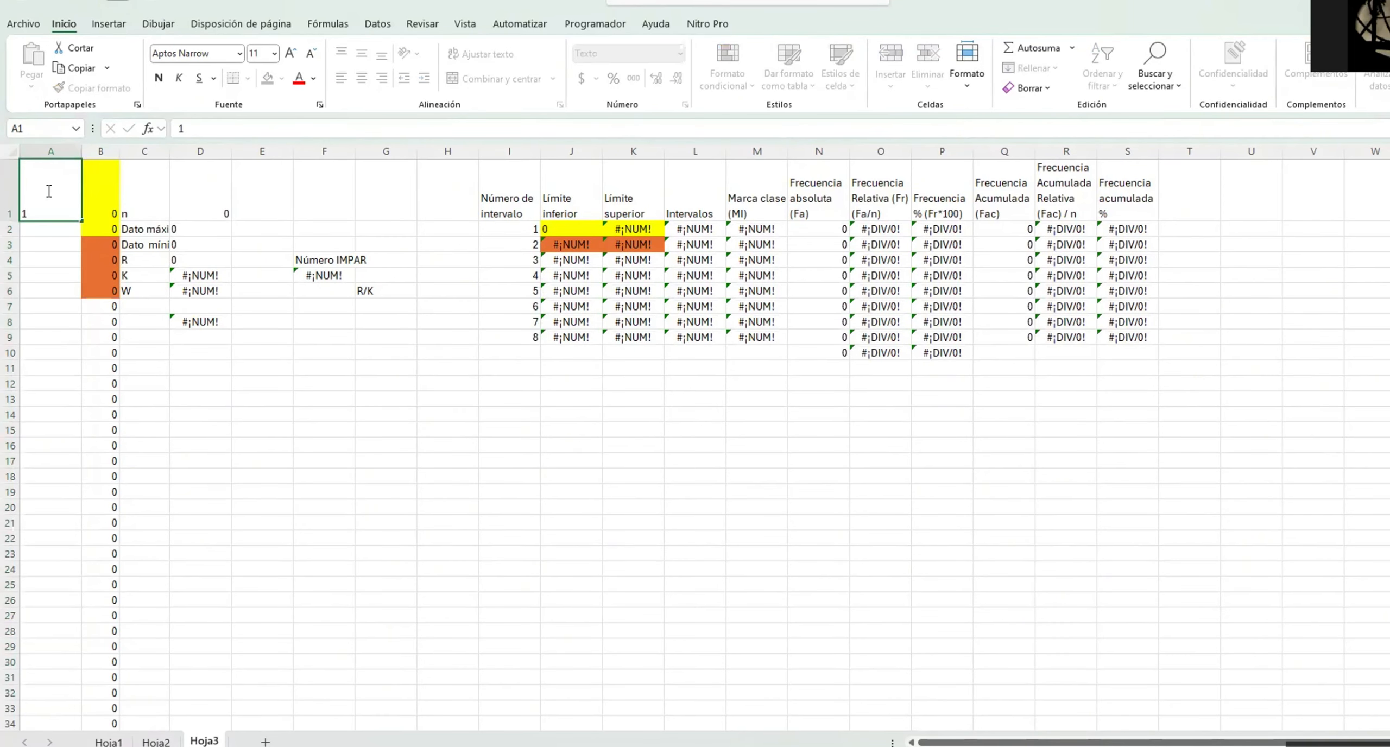
key("Return")
type("2")
key("Return")
type("3")
key("Return")
type("4")
key("Return")
type("1")
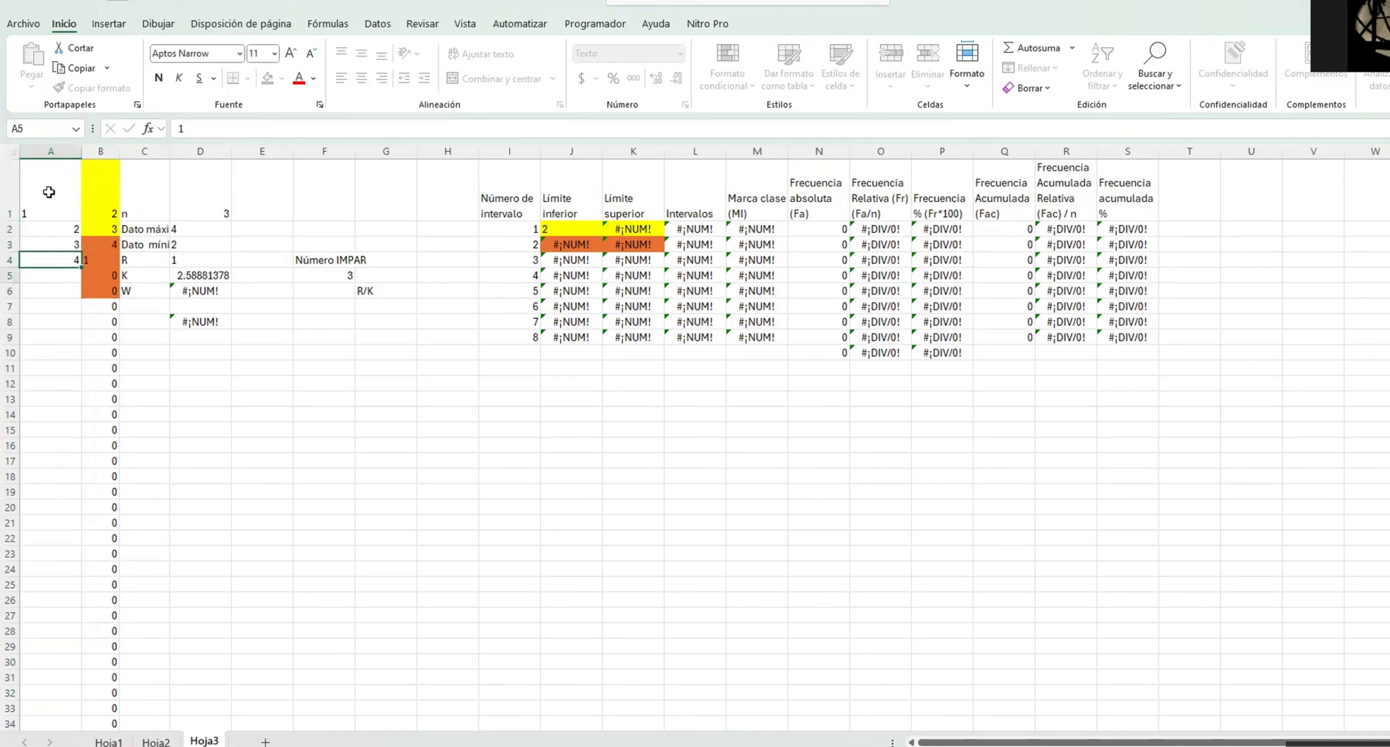
key("Return")
type("23")
key("Return")
type("4")
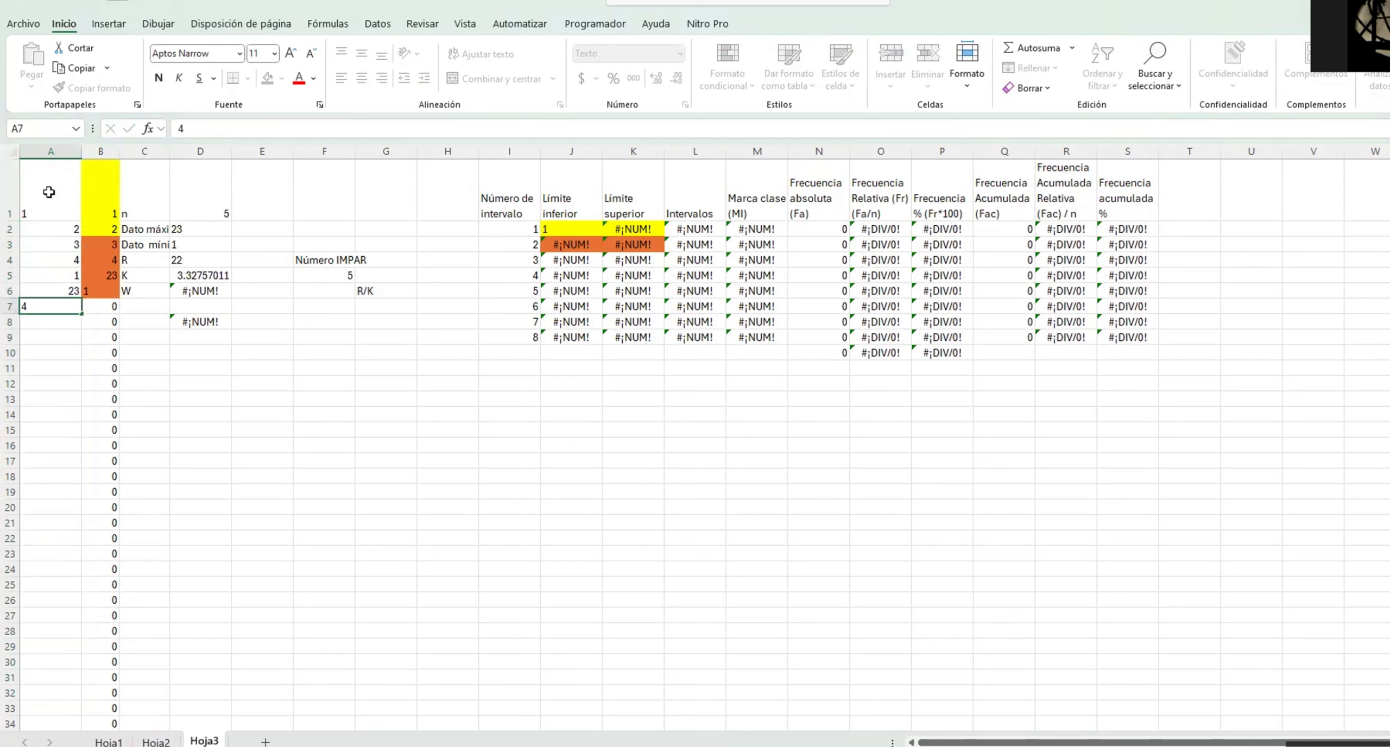
key("Return")
type("5")
key("Return")
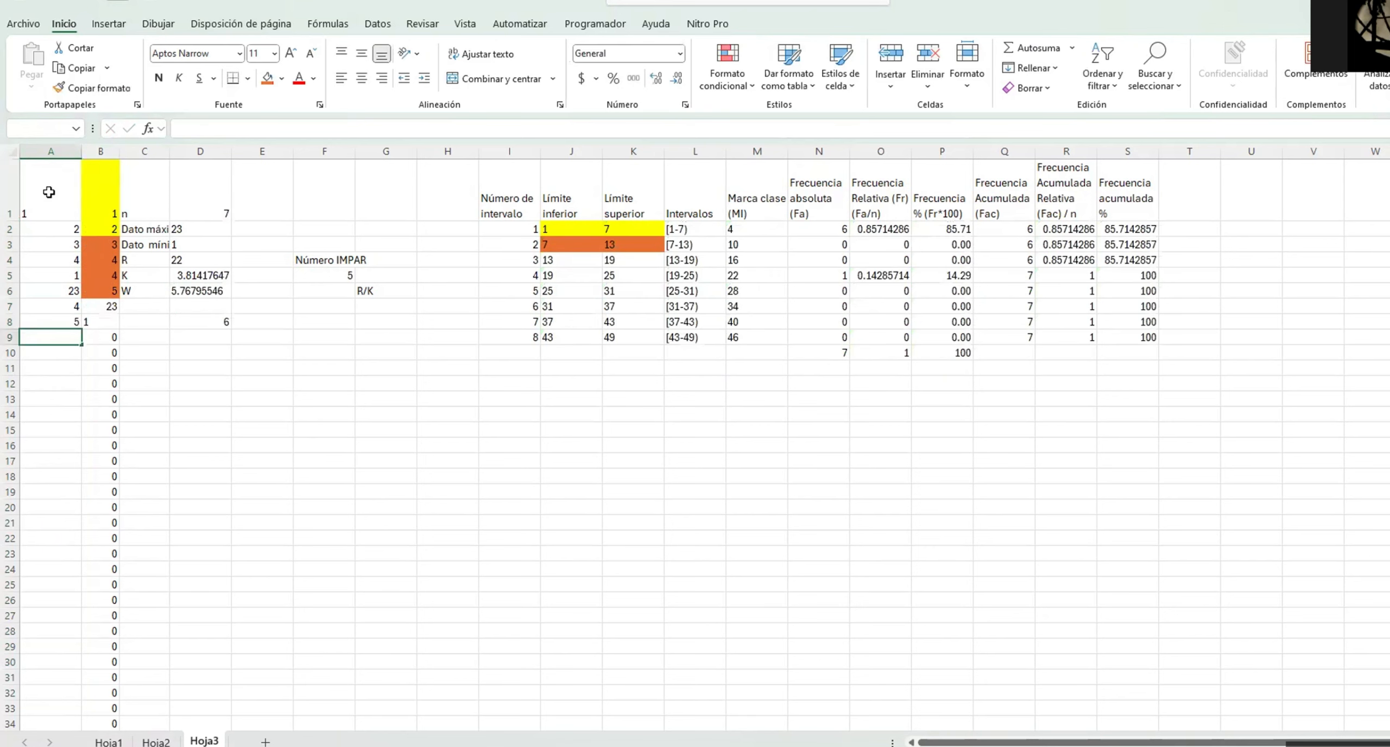
Continue the data column with 4, 5, 6, 5, 6 and 7 in A9:A14
type("4")
key("Return")
type("5")
key("Return")
type("6")
key("Return")
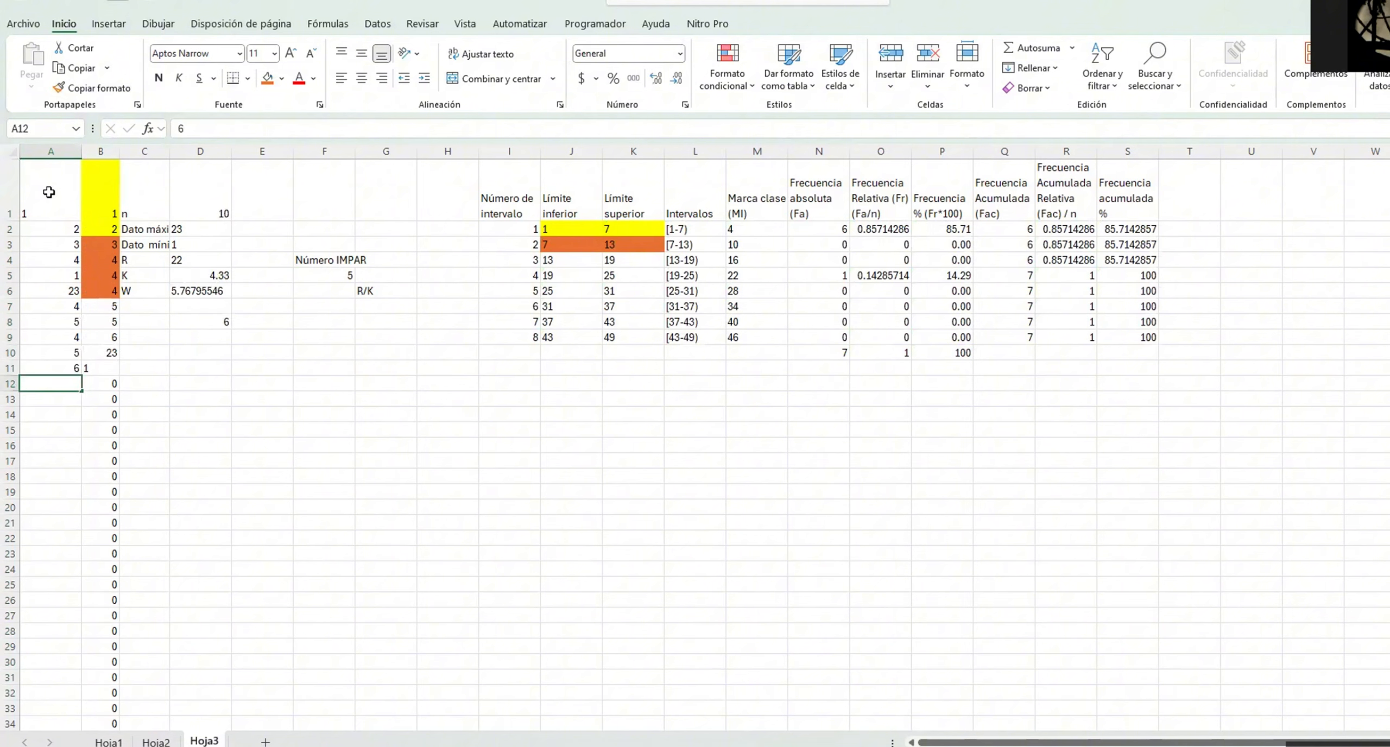
type("5")
key("Return")
type("6")
key("Return")
type("7")
key("Return")
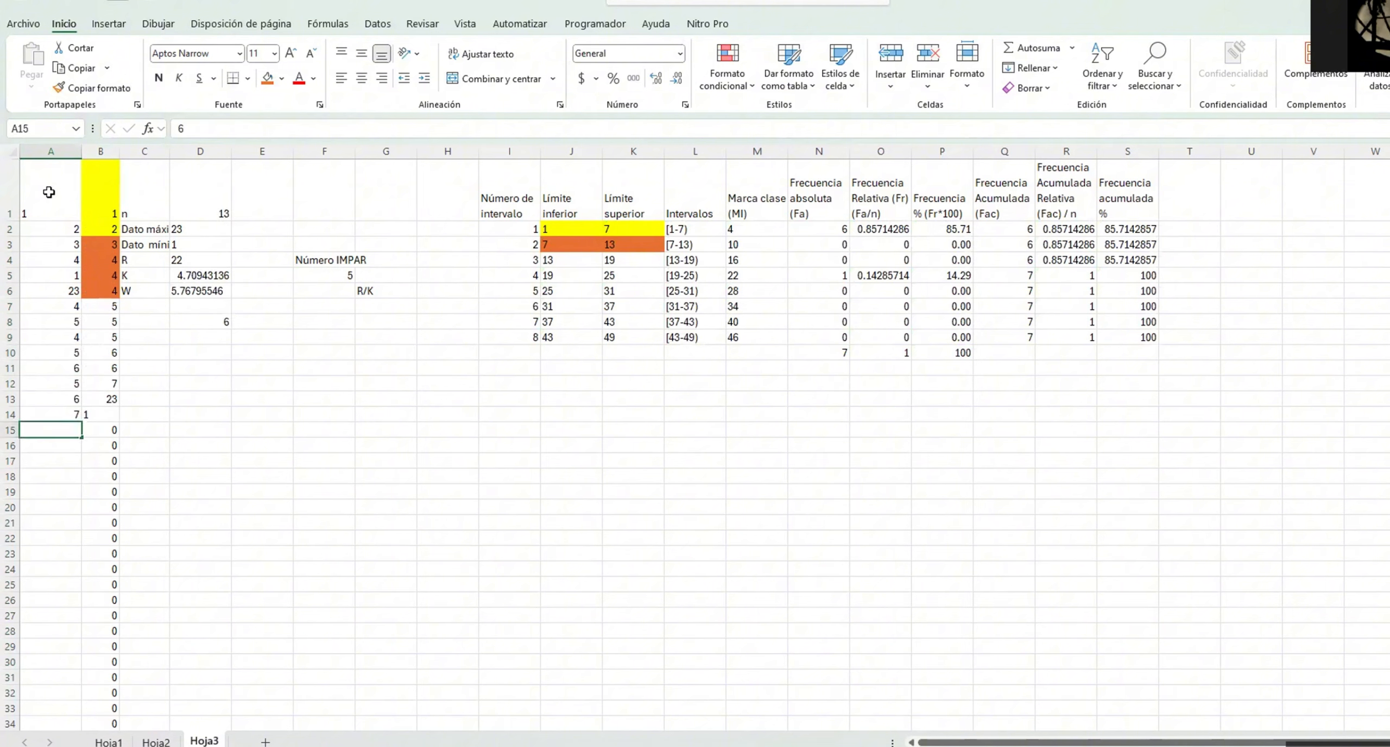
Enter 6, 7 and 89 in A15:A17, and correct the value in A17 to 8
type("6")
key("Return")
type("7")
key("Return")
type("89")
key("Return")
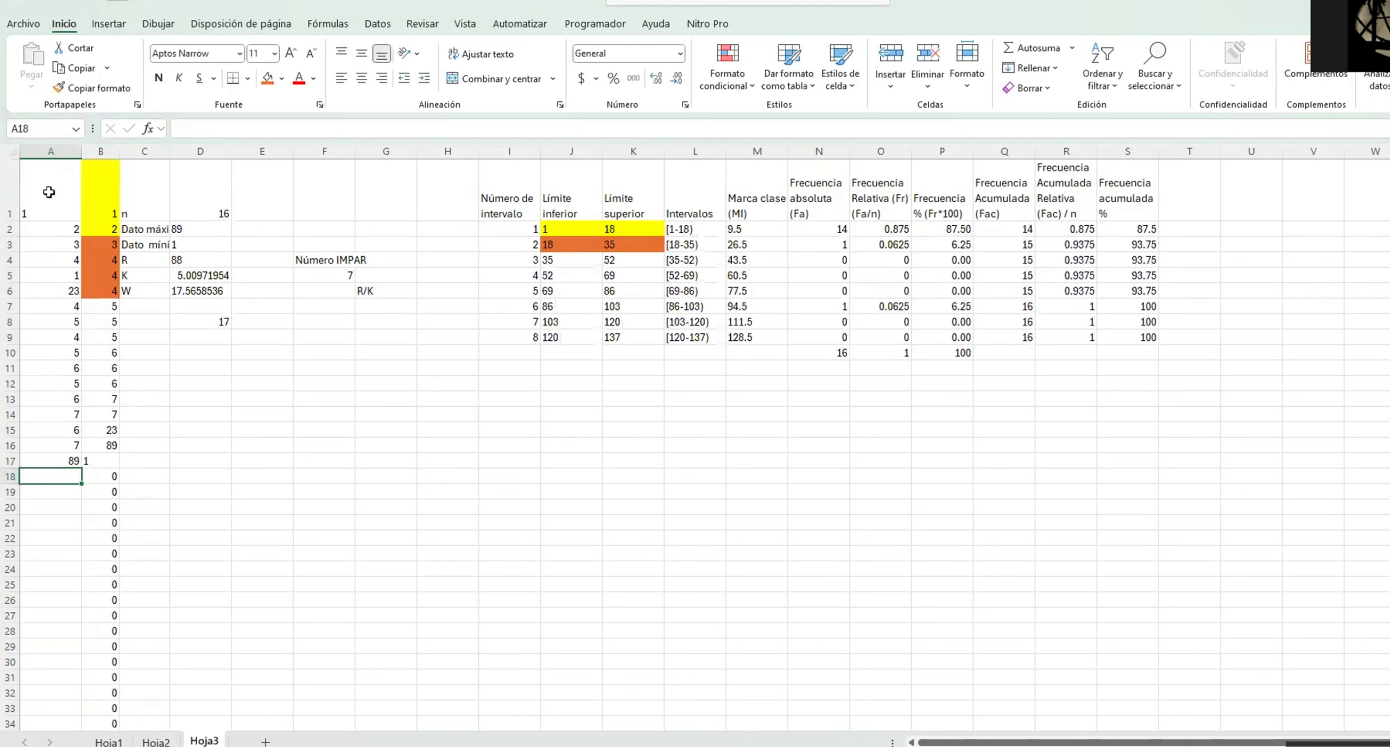
key("Up")
type("8")
key("Return")
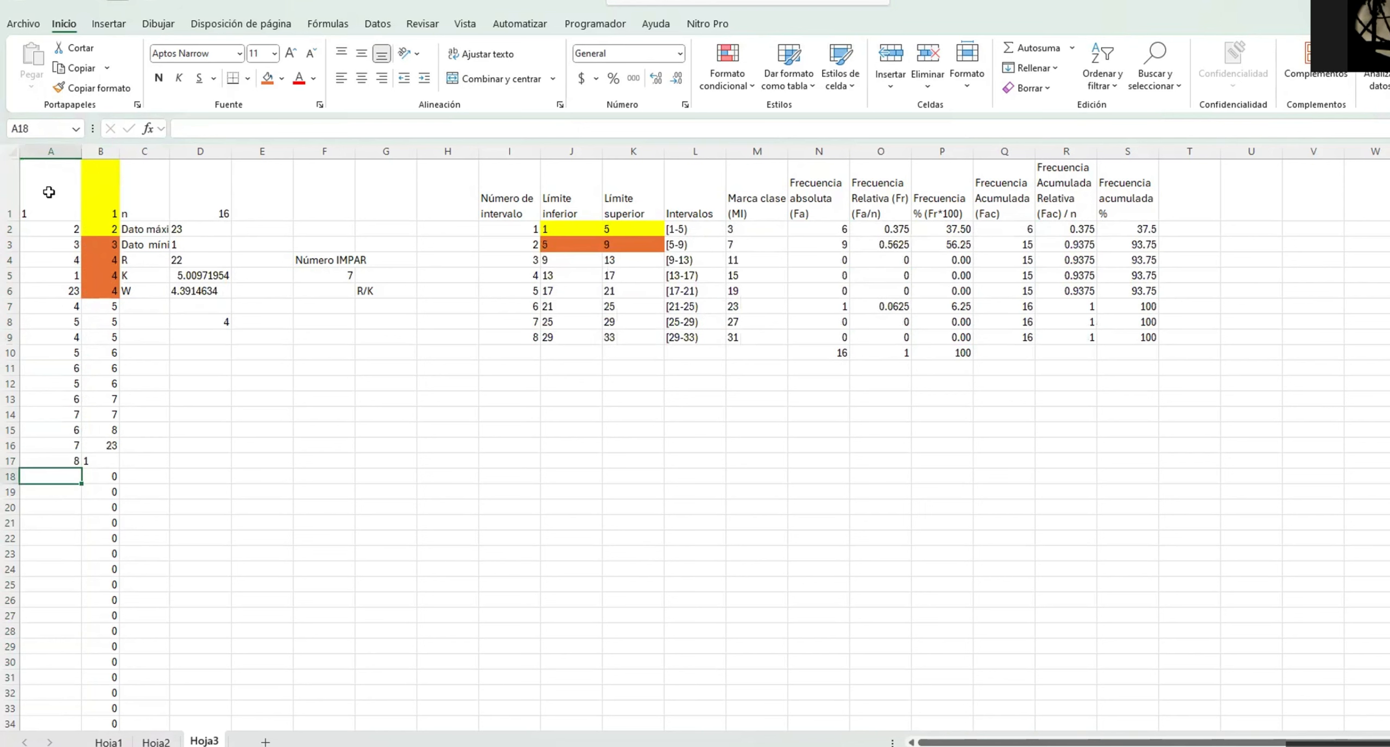
Add the data values 7, 8 and 9 in A18:A20
type("7")
key("Return")
type("8")
key("Return")
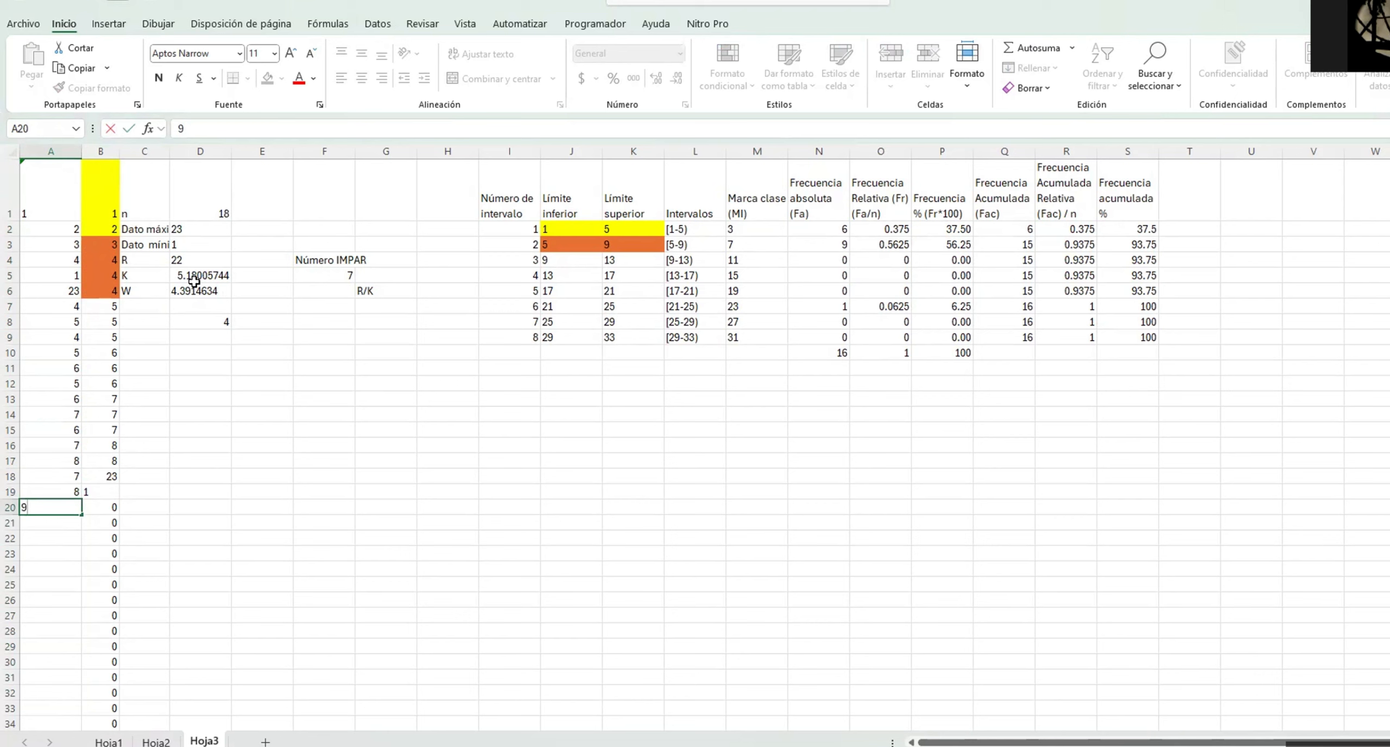
key("Return")
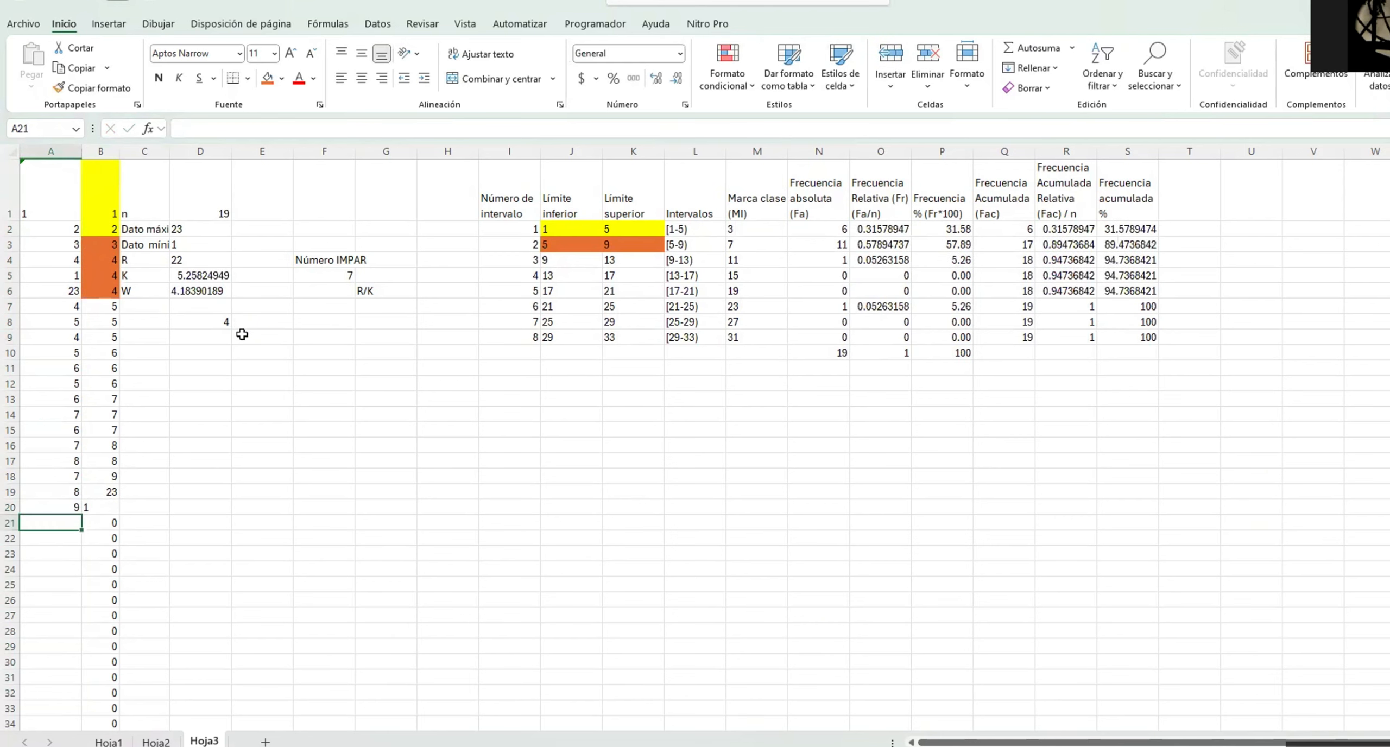